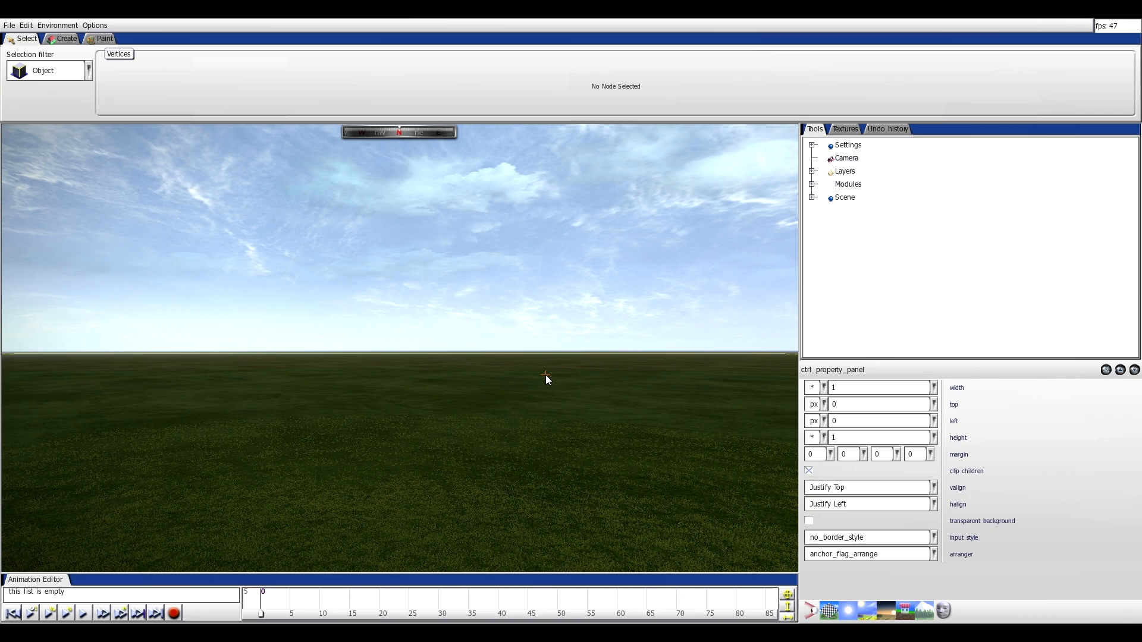
pyautogui.moveTo(545, 374)
pyautogui.mouseDown()
pyautogui.moveTo(382, 438)
pyautogui.moveTo(402, 549)
pyautogui.moveTo(427, 473)
pyautogui.moveTo(426, 513)
pyautogui.mouseUp()
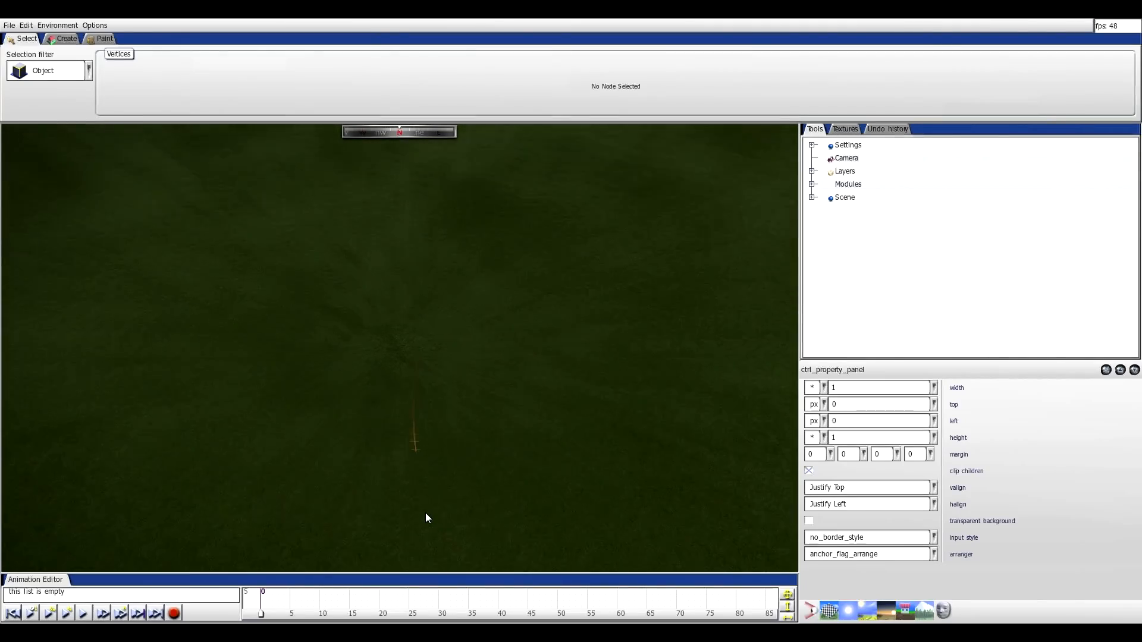
pyautogui.scroll(-10, 426, 513)
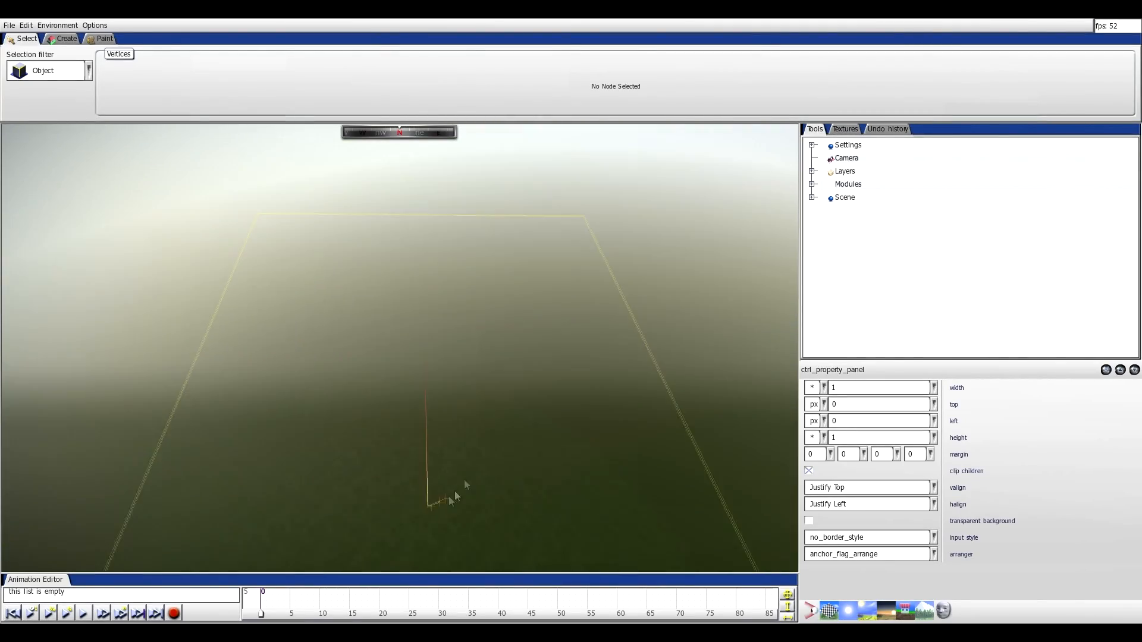
pyautogui.moveTo(466, 484); pyautogui.dragTo(415, 433)
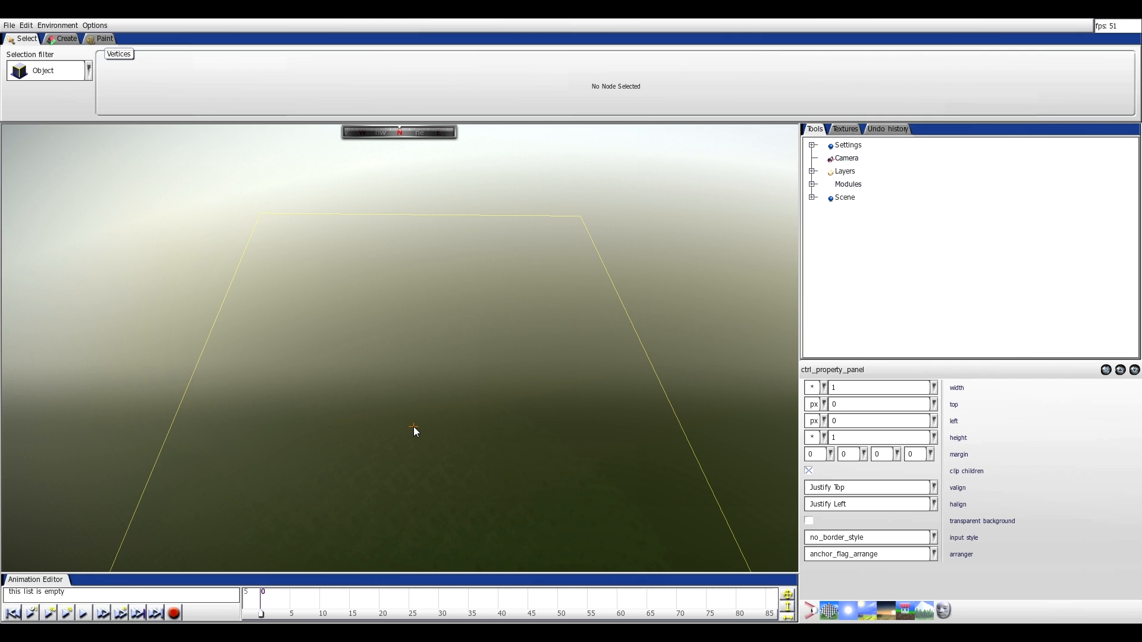
# - Start a new map and discard any unsaved work
pyautogui.click(9, 26)
pyautogui.click(13, 42)
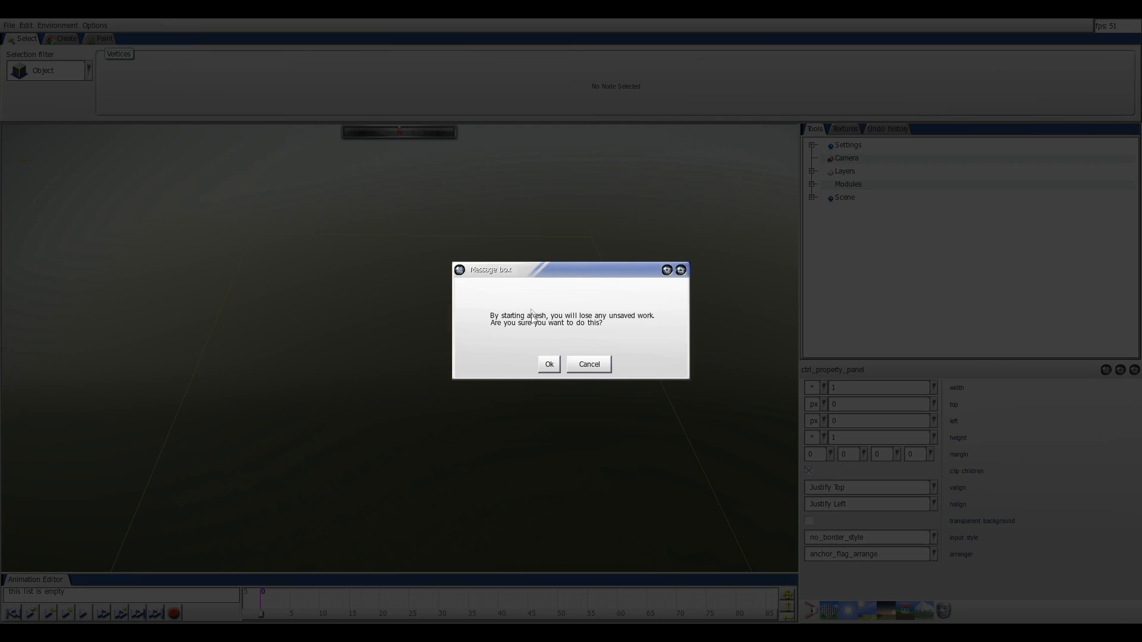
pyautogui.click(549, 366)
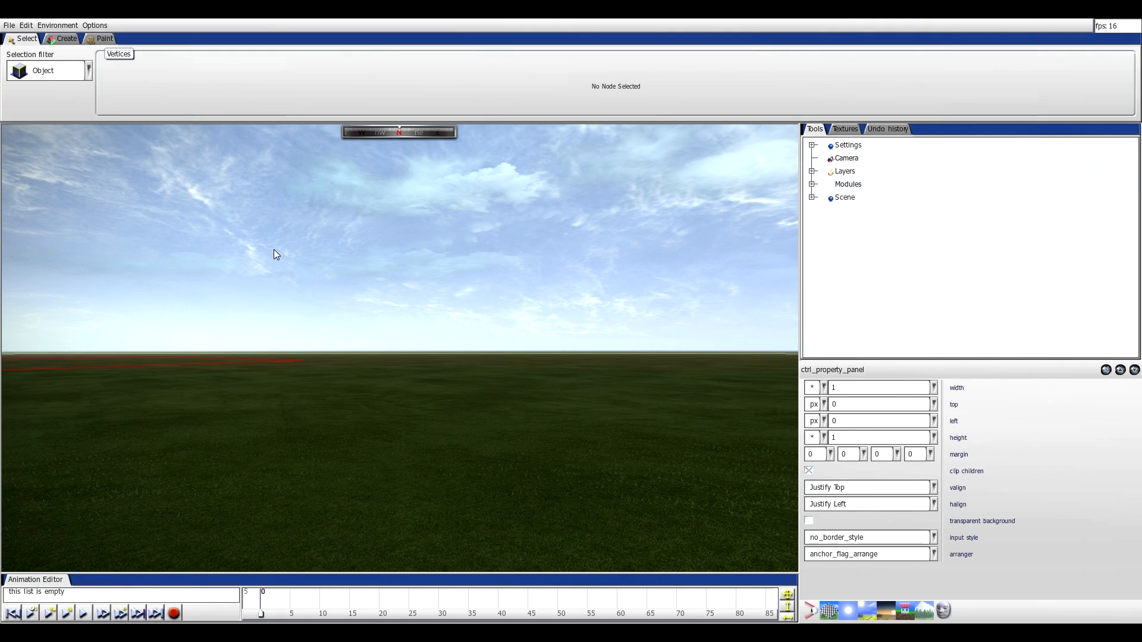
# - Examine the new map's yellow playable-area boundary and its red and blue deployment zones from different angles and distances
pyautogui.moveTo(426, 408); pyautogui.dragTo(349, 415, button='right')
pyautogui.scroll(-5, 349, 416)
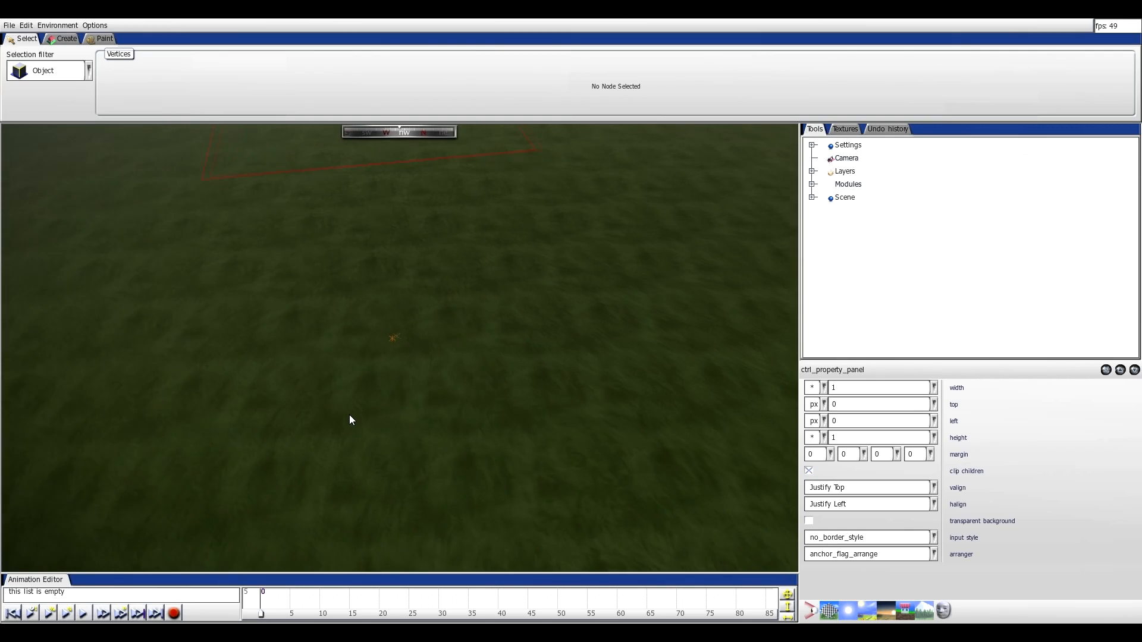
pyautogui.scroll(-5, 348, 415)
pyautogui.moveTo(348, 415); pyautogui.dragTo(450, 315, button='right')
pyautogui.scroll(5, 462, 430)
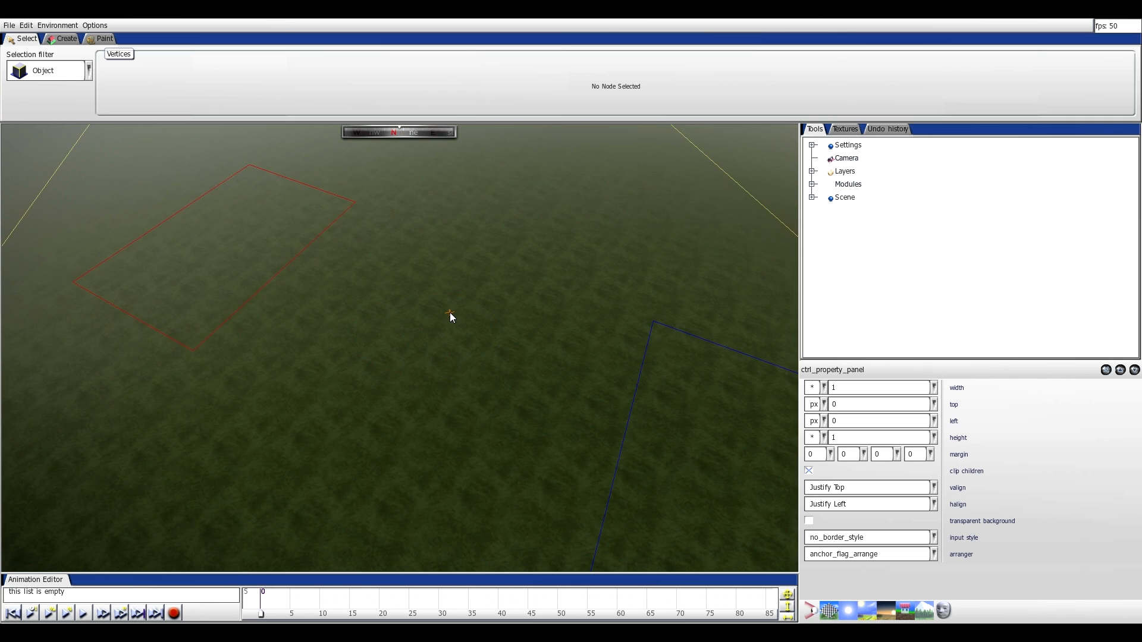
pyautogui.moveTo(458, 343); pyautogui.dragTo(408, 379, button='right')
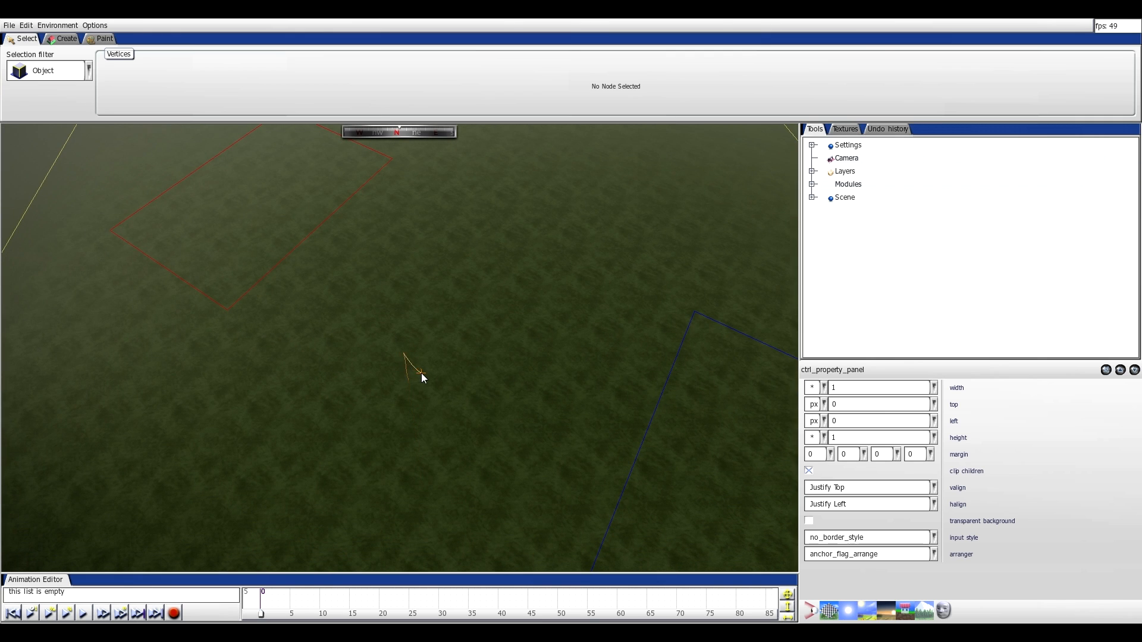
pyautogui.scroll(3, 421, 373)
pyautogui.scroll(-3, 421, 373)
pyautogui.scroll(2, 421, 373)
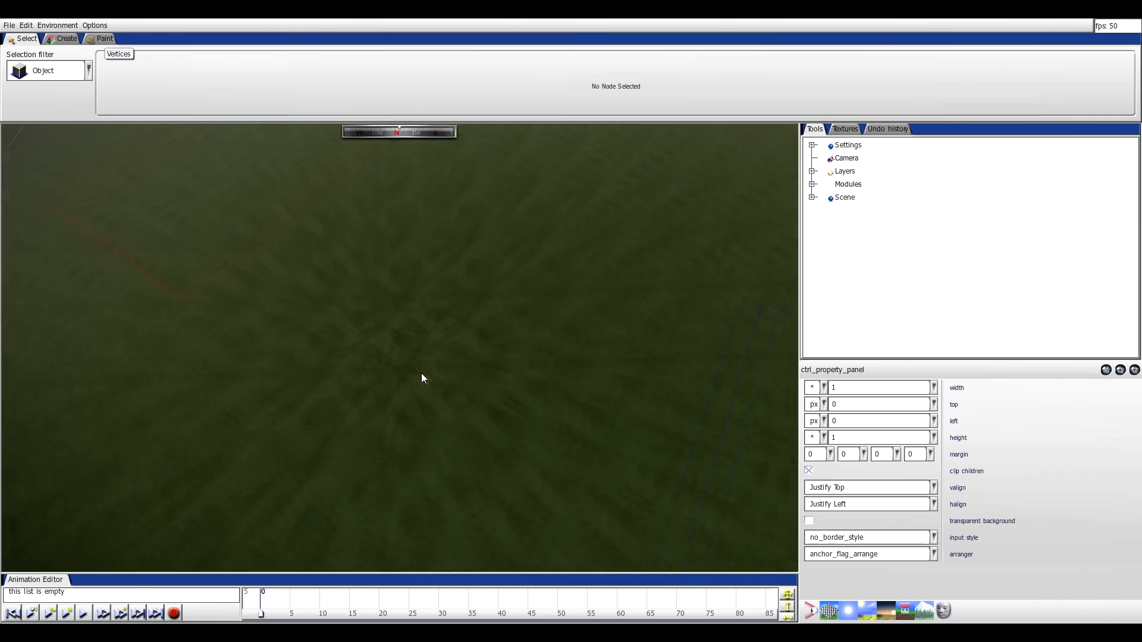
pyautogui.scroll(-3, 421, 372)
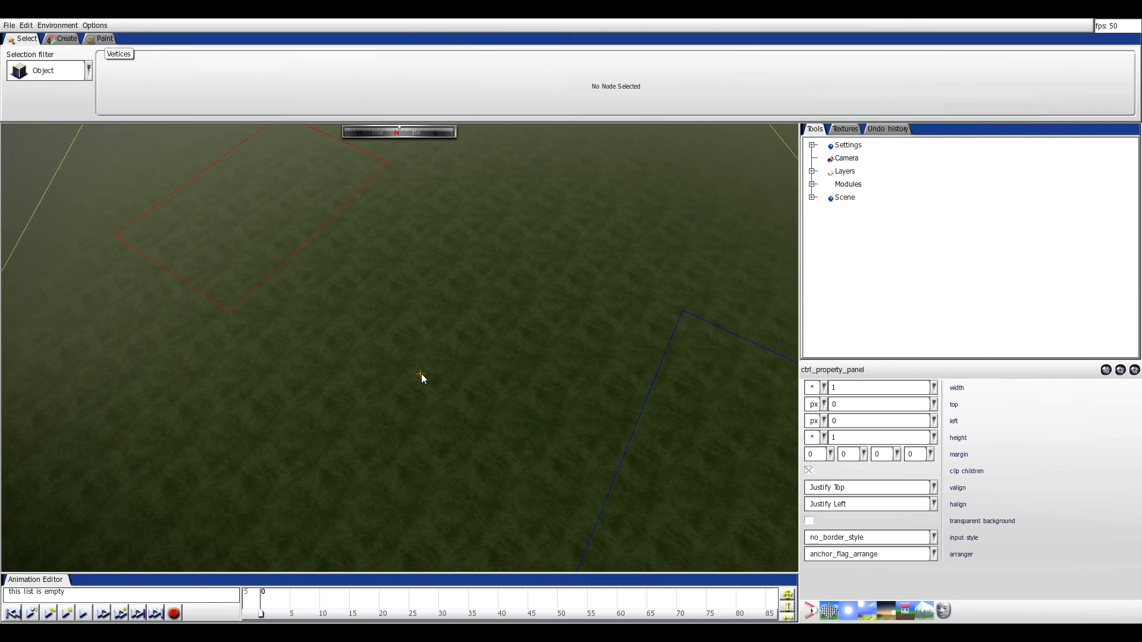
pyautogui.moveTo(421, 330); pyautogui.dragTo(428, 352, button='right')
pyautogui.scroll(-2, 427, 352)
pyautogui.scroll(-2, 428, 352)
pyautogui.scroll(-3, 423, 325)
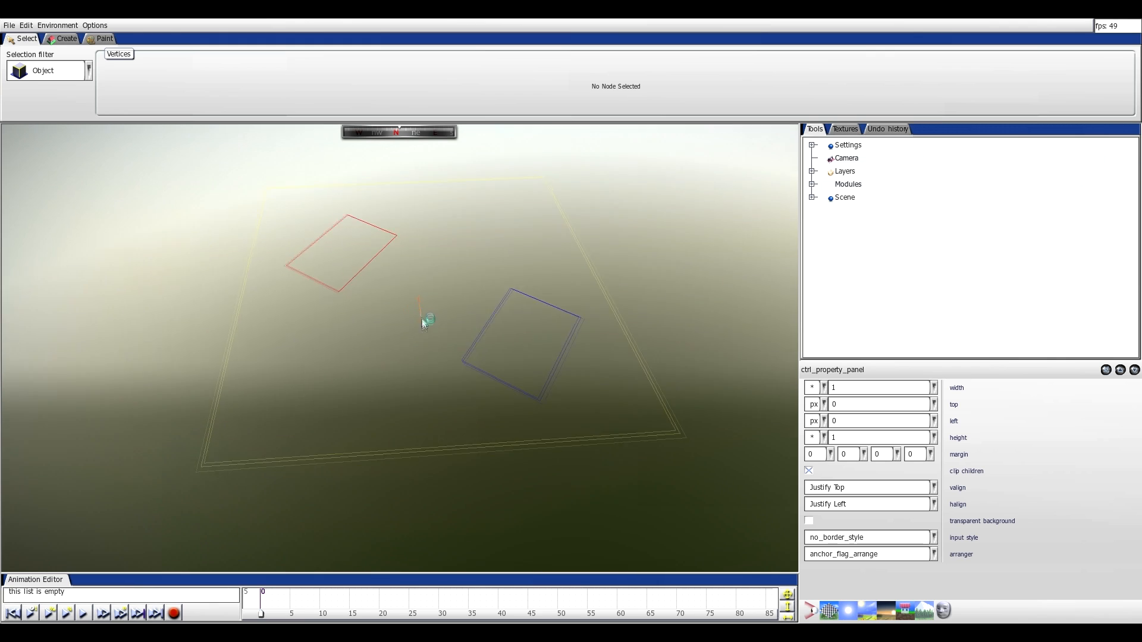
pyautogui.scroll(4, 426, 327)
pyautogui.moveTo(425, 358); pyautogui.dragTo(377, 337, button='right')
pyautogui.scroll(3, 498, 419)
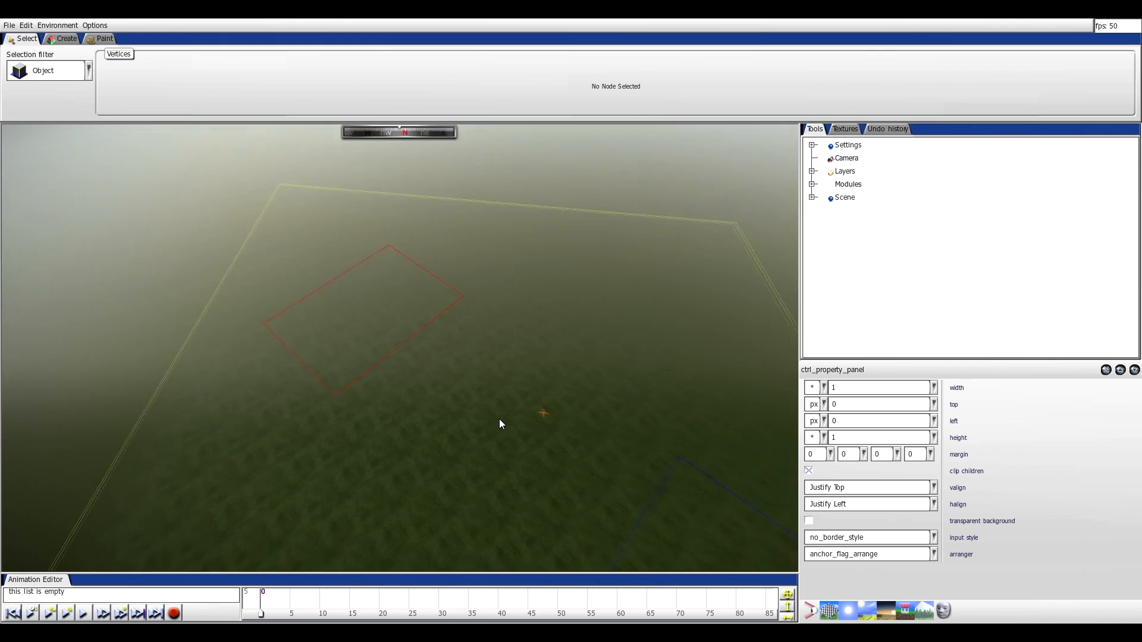
pyautogui.press('Left')
pyautogui.press('Right')
pyautogui.press('Left')
pyautogui.press('Right')
pyautogui.press('Down')
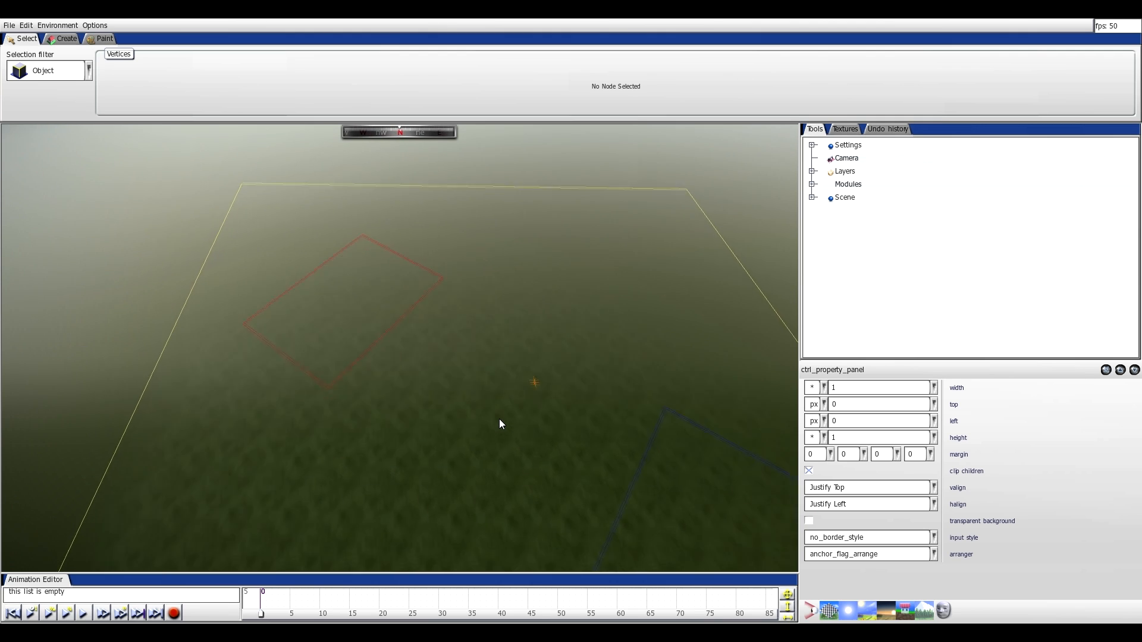
pyautogui.press('Down')
pyautogui.press('Right')
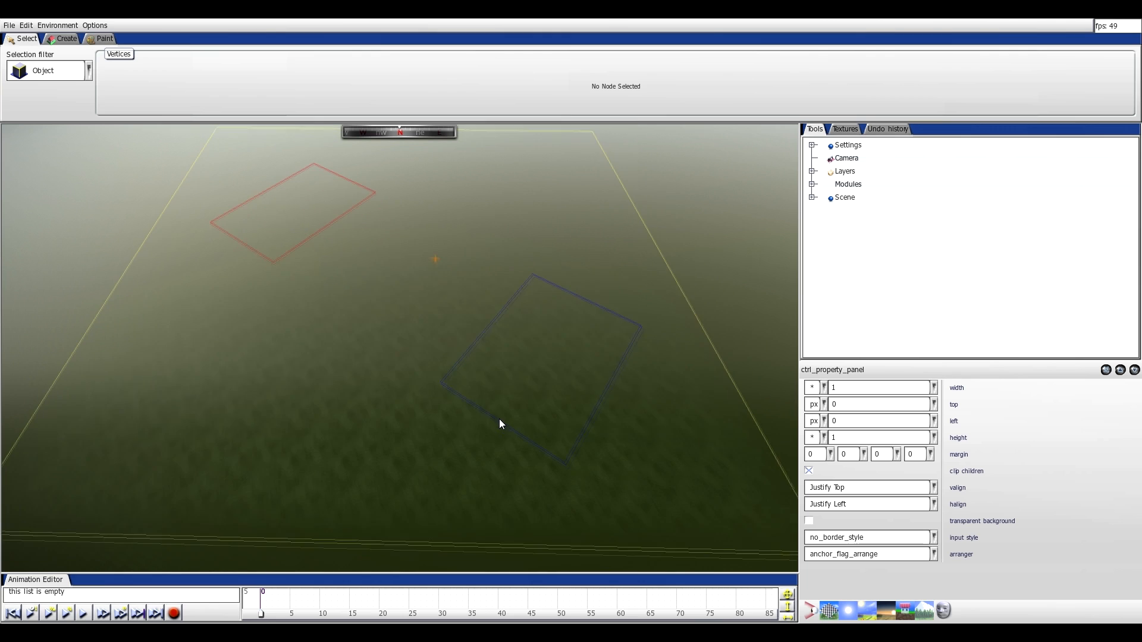
pyautogui.press('Left')
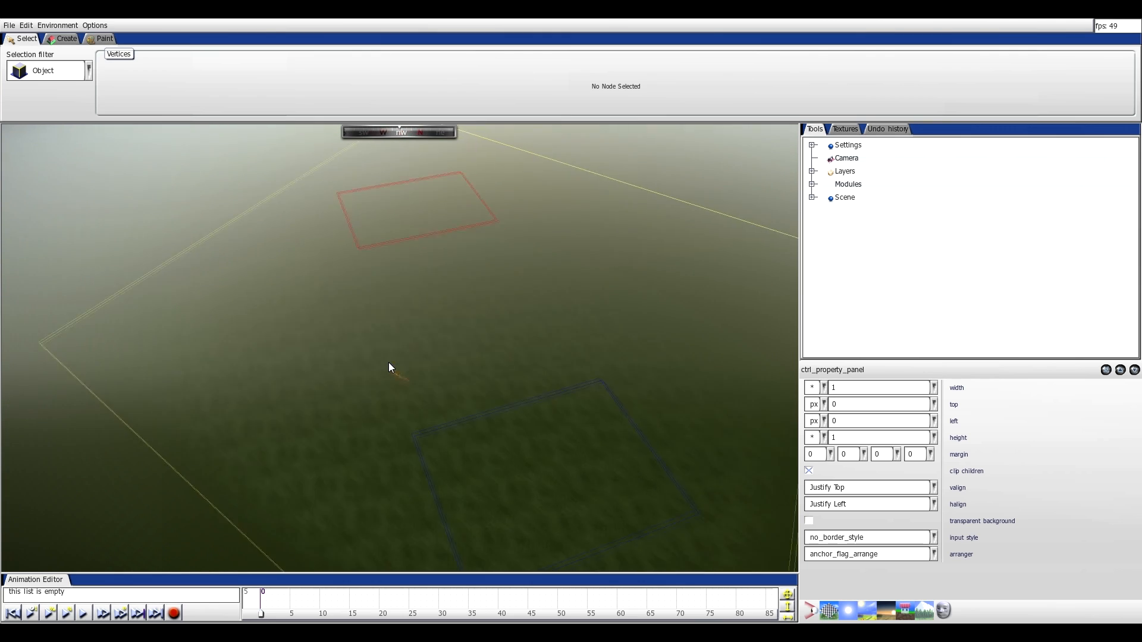
pyautogui.press('Up')
pyautogui.press('Right')
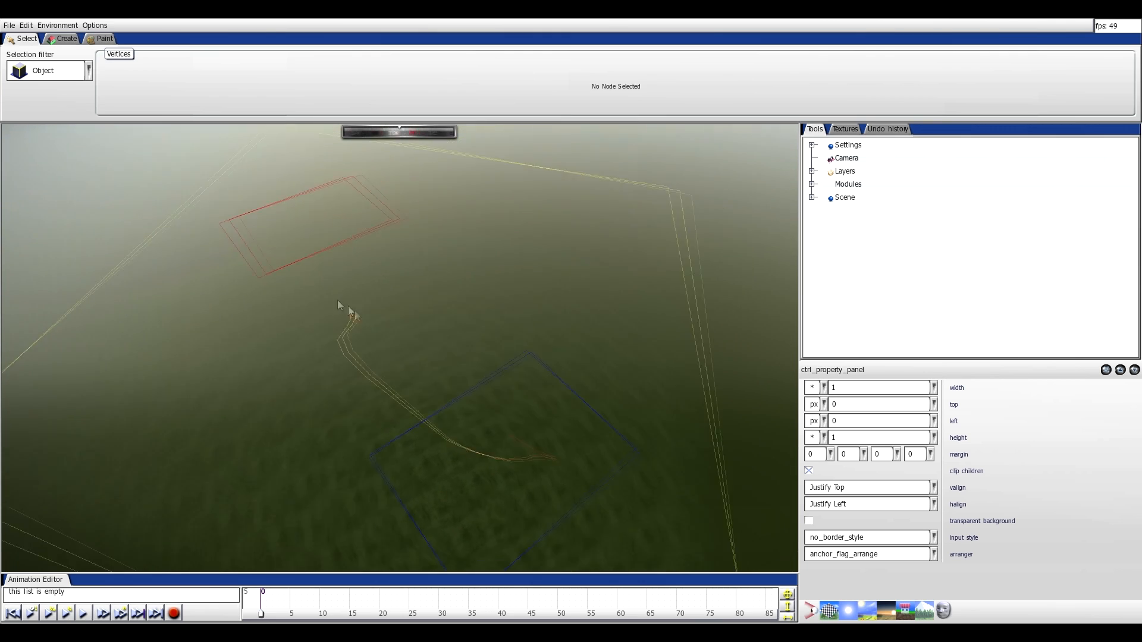
pyautogui.press('Right')
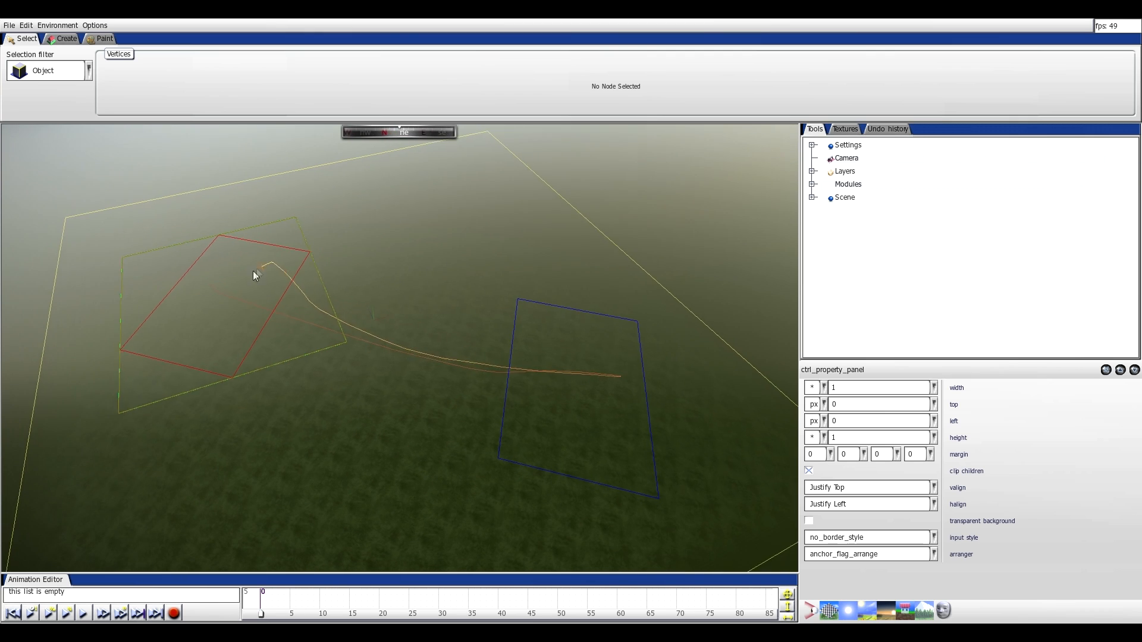
pyautogui.press('Left')
pyautogui.press('Left')
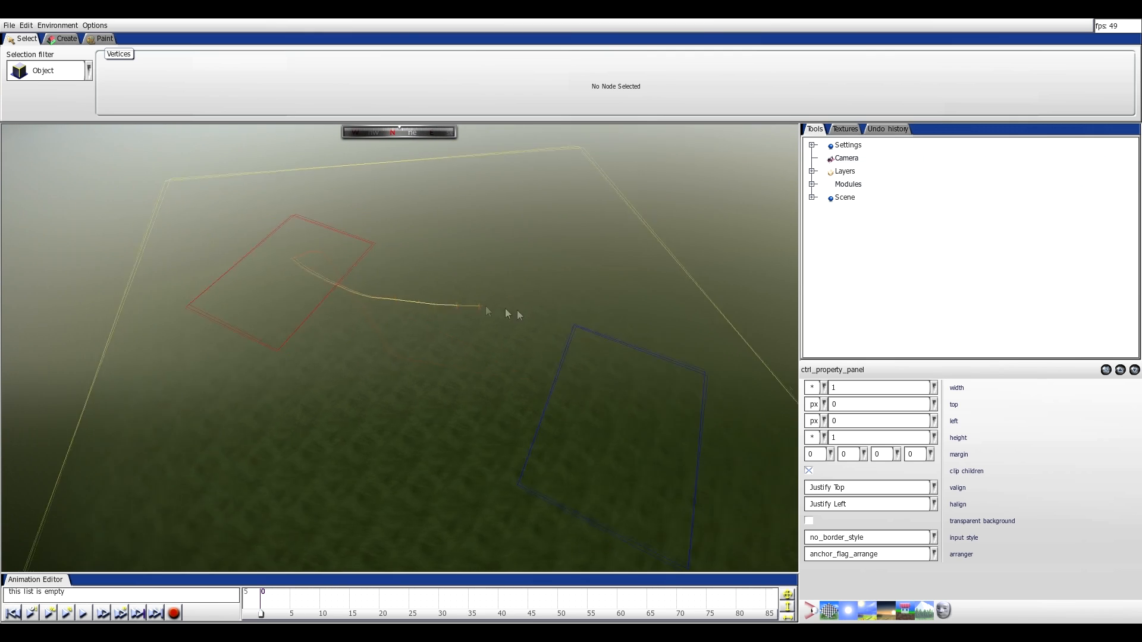
# - Select the Playable Area in the Base layer and examine its size property
pyautogui.click(812, 171)
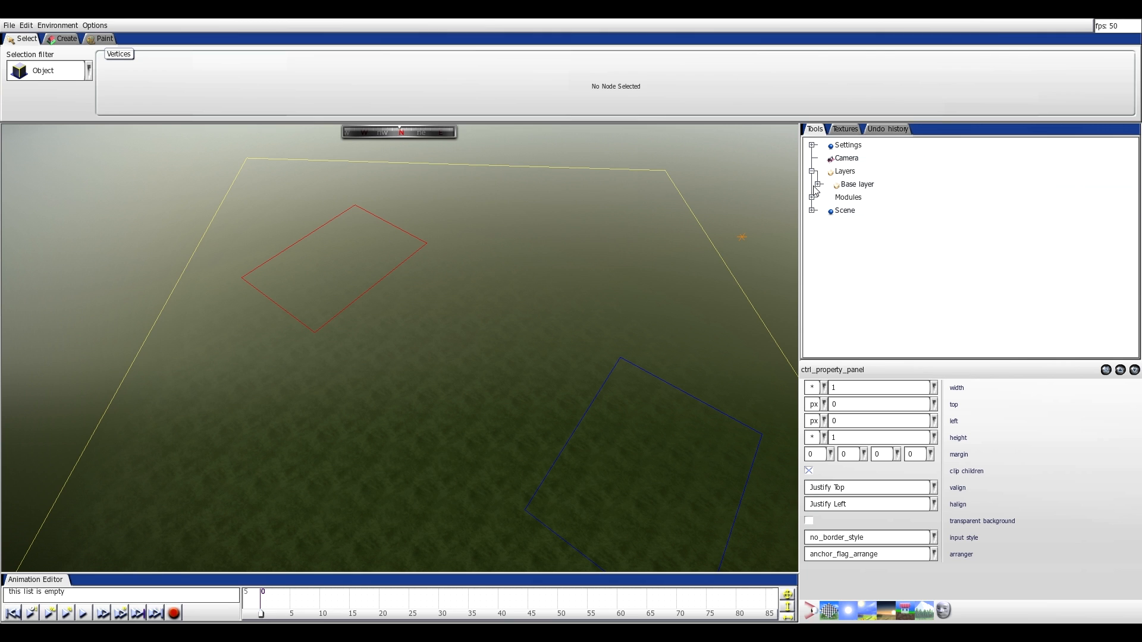
pyautogui.click(818, 184)
pyautogui.click(856, 237)
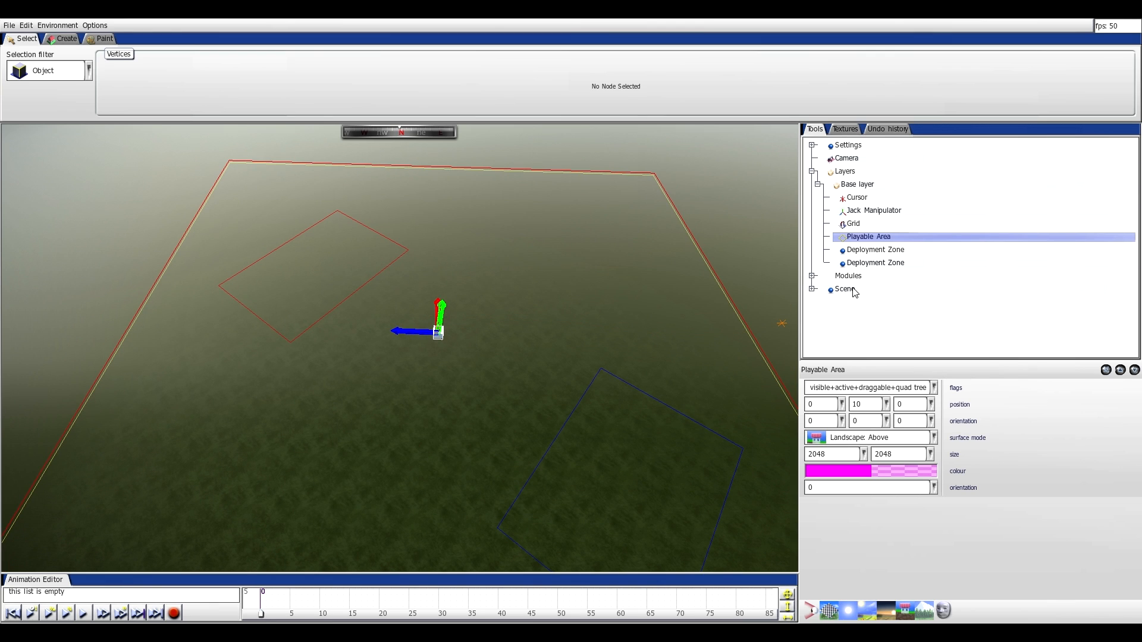
pyautogui.moveTo(844, 456); pyautogui.dragTo(774, 458)
pyautogui.press('Tab')
# - Delete both default deployment zones from the Base layer
pyautogui.click(869, 251)
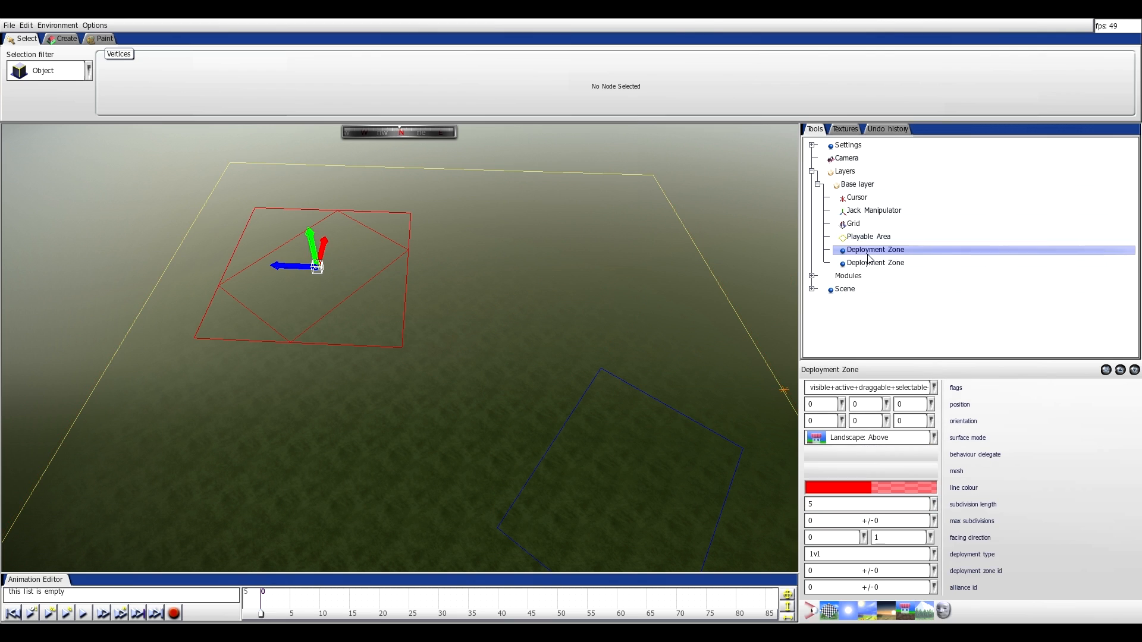
pyautogui.click(874, 263)
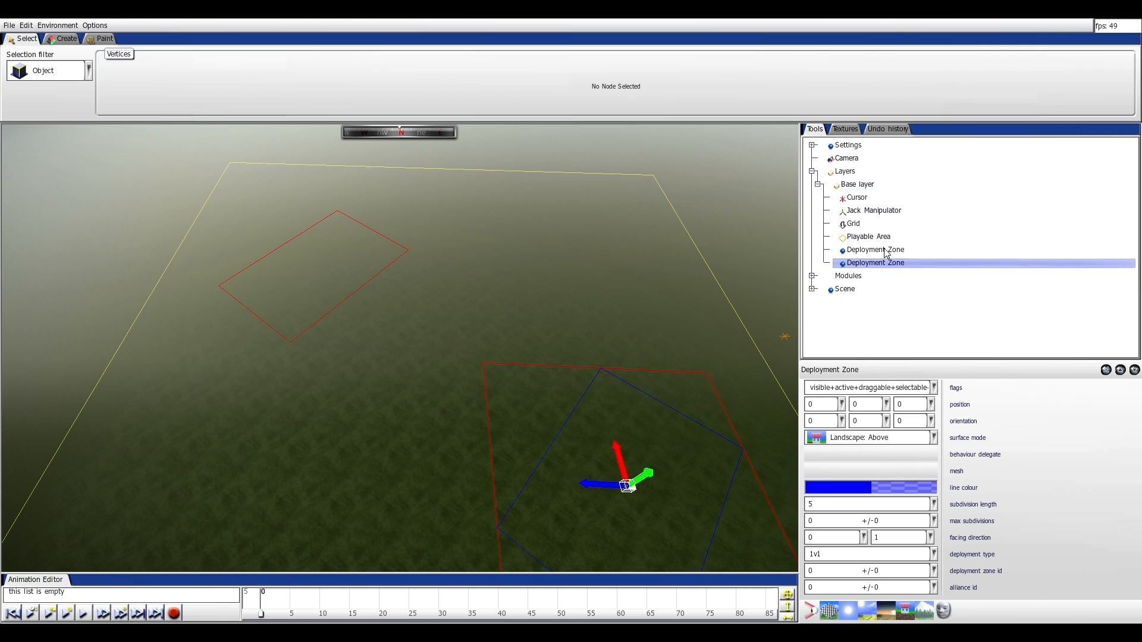
pyautogui.press('Delete')
pyautogui.press('Delete')
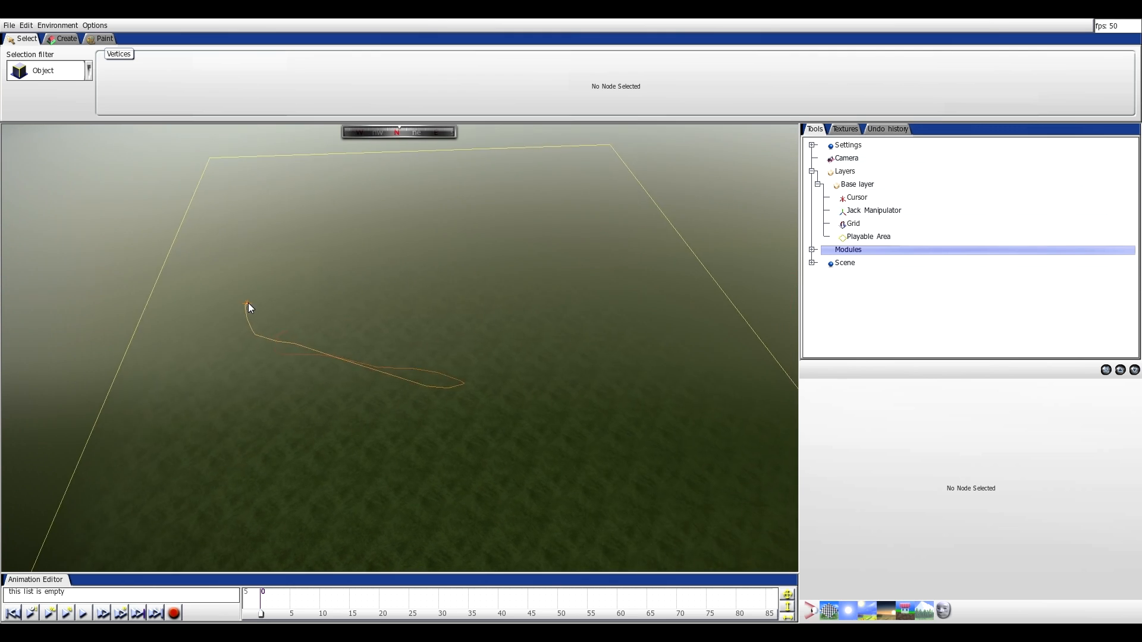
# - Draw a rectangular 1v1 deployment zone with deployment zone id 0 and alliance id 0 inside the playable area
pyautogui.click(59, 40)
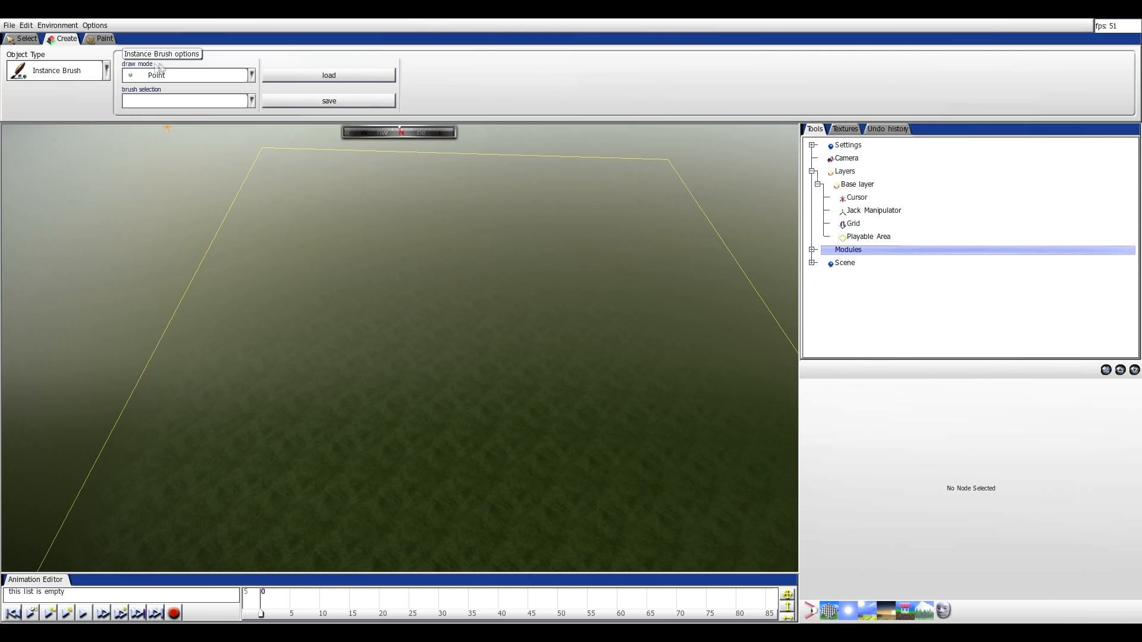
pyautogui.click(101, 38)
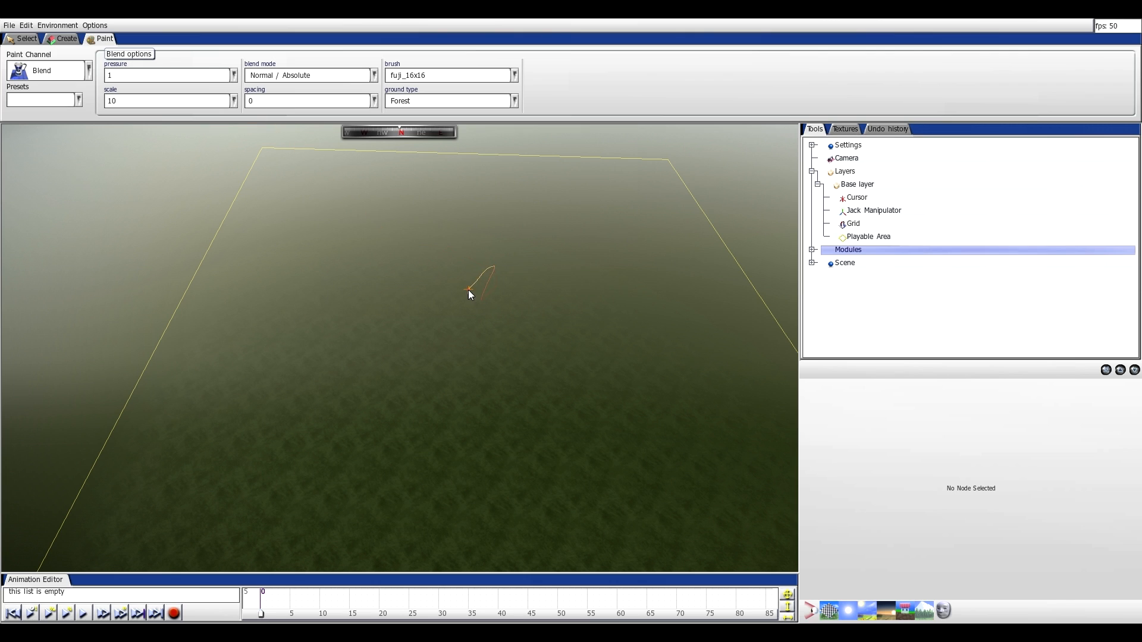
pyautogui.click(62, 39)
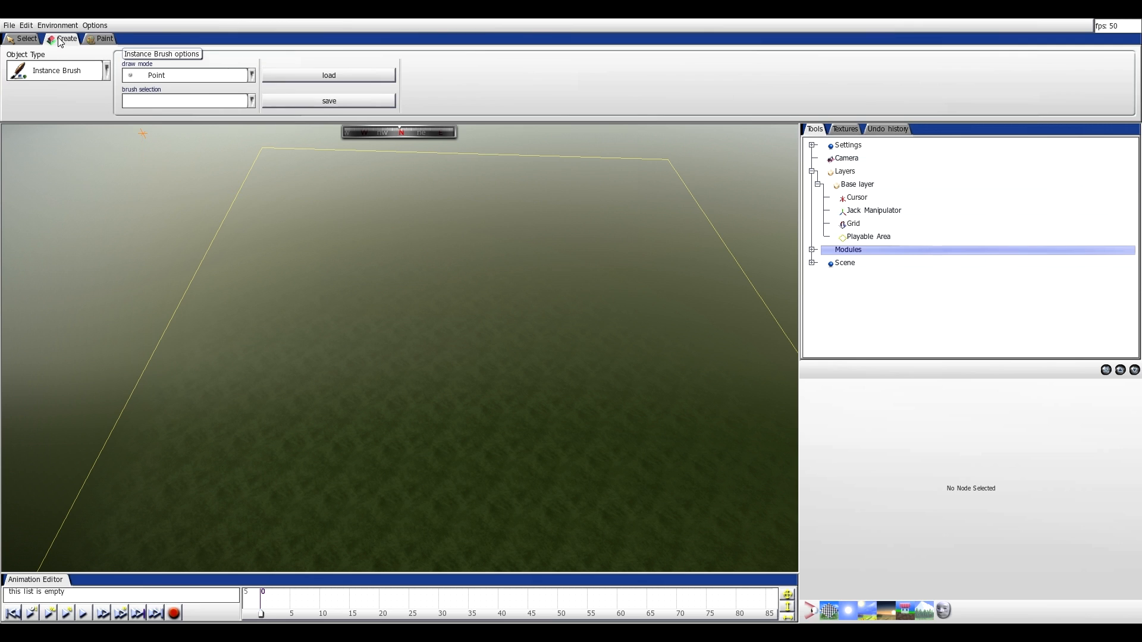
pyautogui.click(88, 73)
pyautogui.click(61, 178)
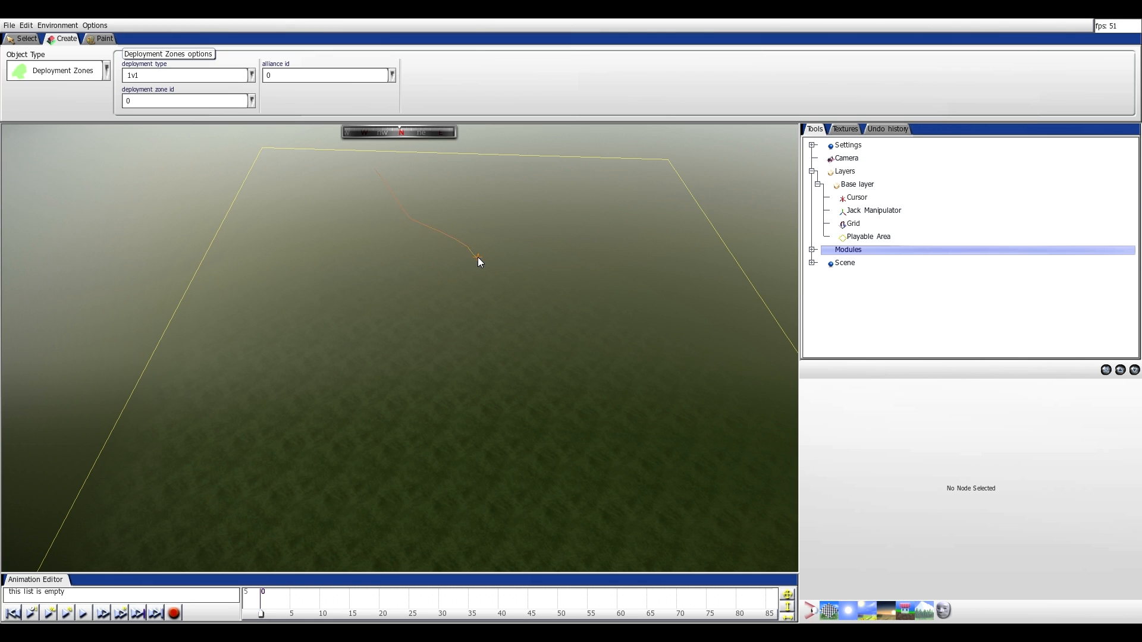
pyautogui.moveTo(474, 266)
pyautogui.mouseDown()
pyautogui.moveTo(416, 221)
pyautogui.moveTo(273, 187)
pyautogui.moveTo(334, 313)
pyautogui.moveTo(252, 201)
pyautogui.mouseUp()
pyautogui.moveTo(369, 384)
pyautogui.mouseDown()
pyautogui.moveTo(377, 452)
pyautogui.moveTo(583, 429)
pyautogui.moveTo(554, 373)
pyautogui.moveTo(376, 392)
pyautogui.mouseUp()
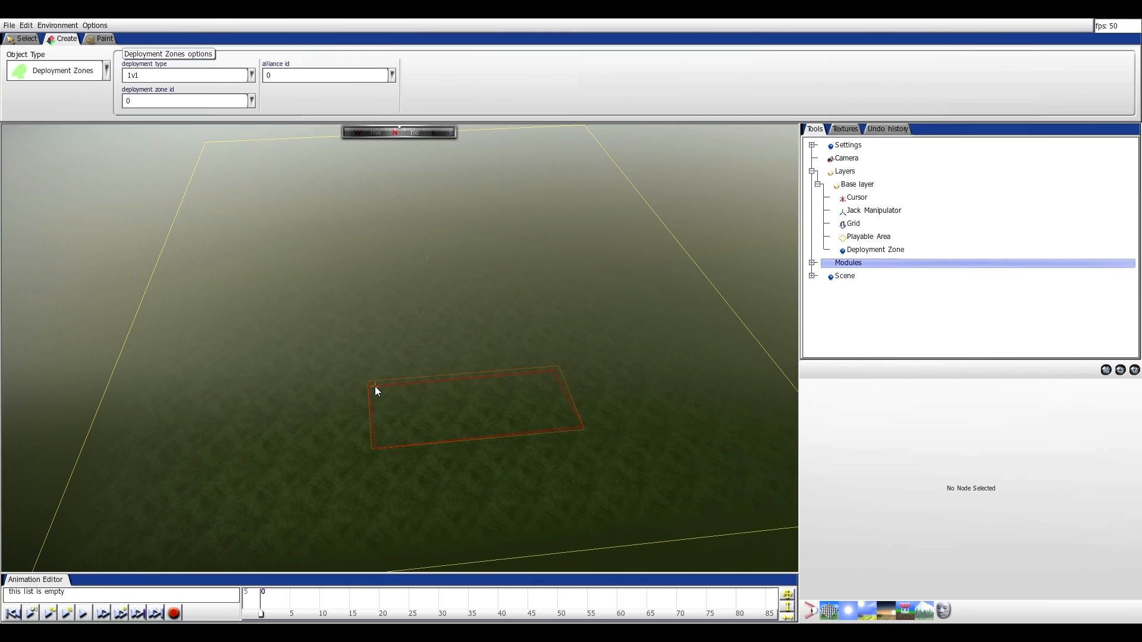
pyautogui.moveTo(370, 385); pyautogui.dragTo(459, 419)
# - Draw a second rectangular 1v1 deployment zone north of the first, with alliance id 1 and deployment zone id 1
pyautogui.press('s')
pyautogui.press('a')
pyautogui.press('w')
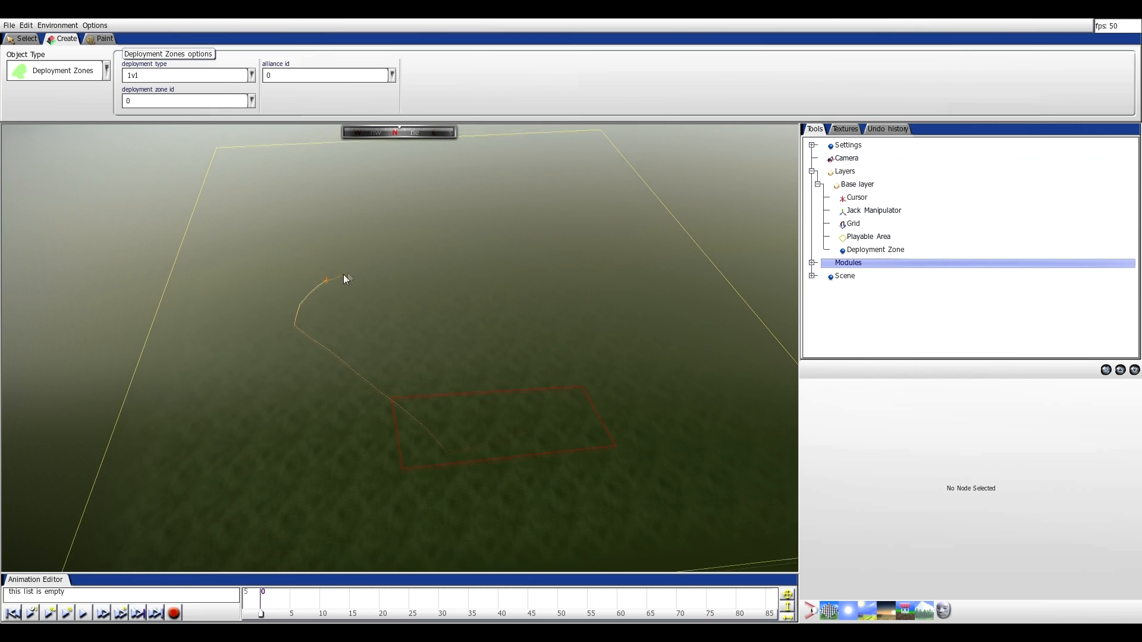
pyautogui.click(270, 75)
pyautogui.press('BackSpace')
pyautogui.write('1')
pyautogui.click(197, 105)
pyautogui.press('BackSpace')
pyautogui.write('1')
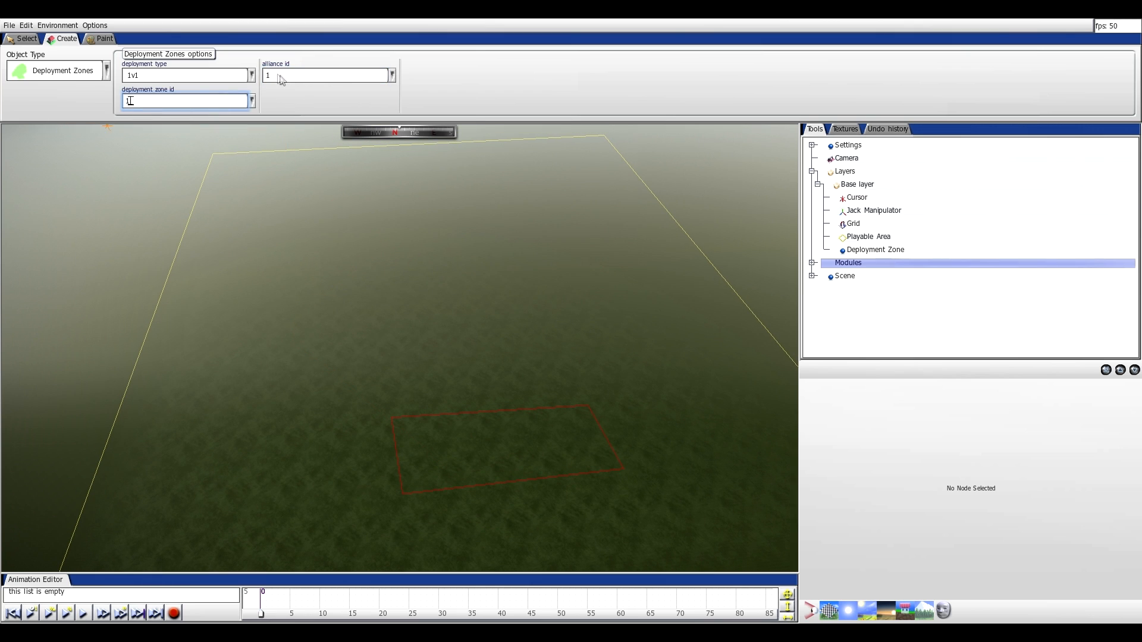
pyautogui.click(373, 282)
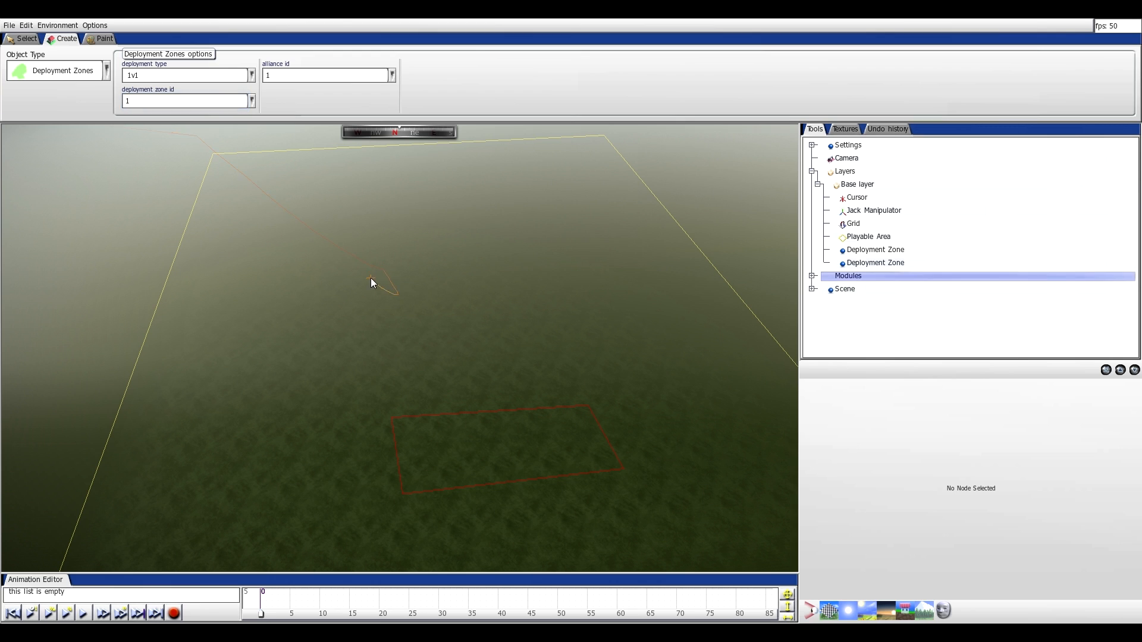
pyautogui.click(374, 333)
pyautogui.click(371, 279)
# - Examine the placement of the red and blue deployment zones and the gap between them from the side
pyautogui.press('s')
pyautogui.press('e')
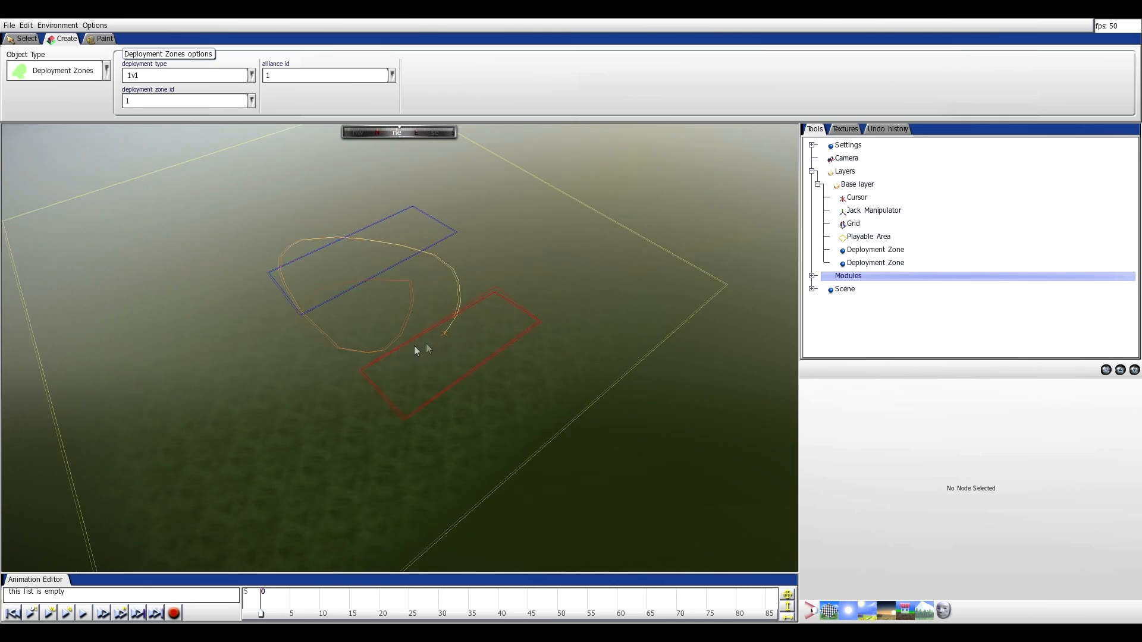
pyautogui.press('a')
pyautogui.scroll(3, 470, 461)
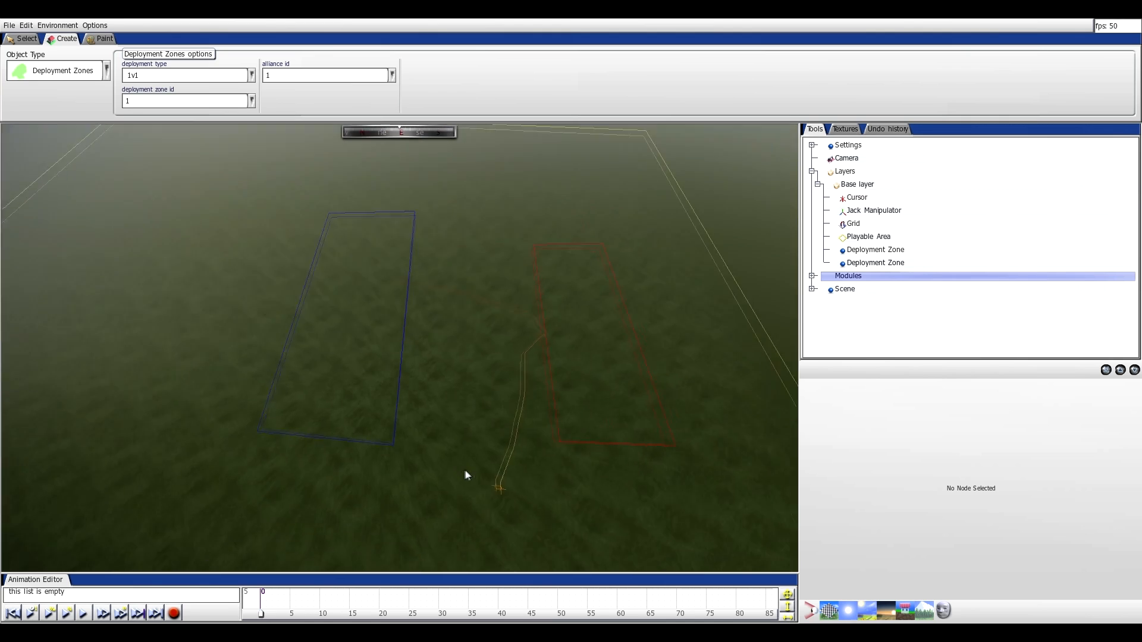
pyautogui.scroll(3, 397, 405)
pyautogui.press('e')
pyautogui.press('s')
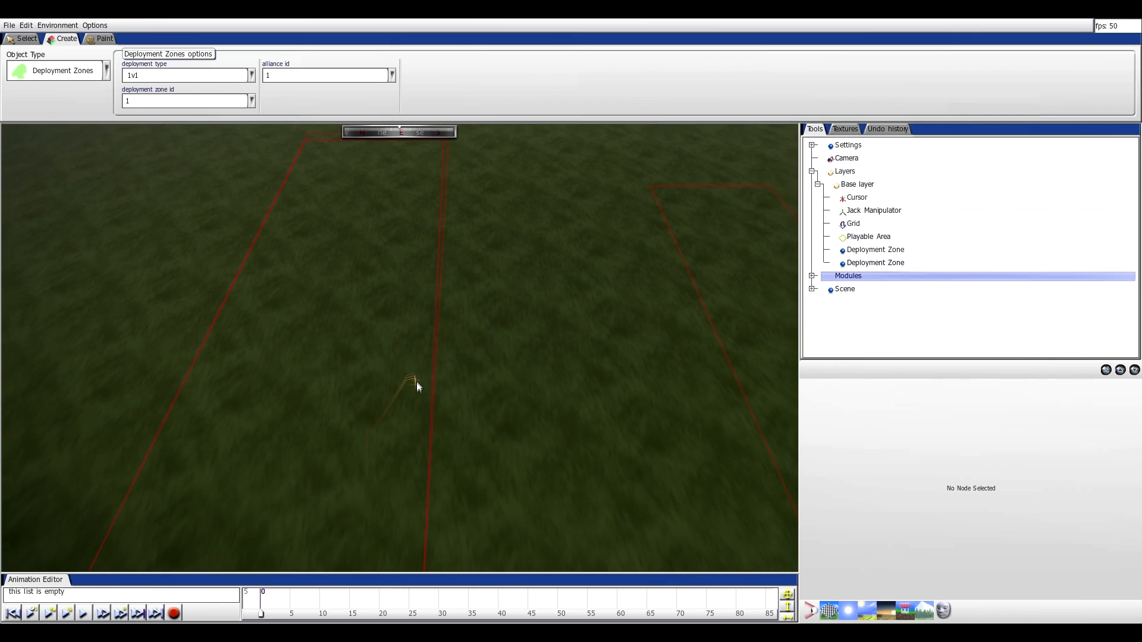
pyautogui.press('d')
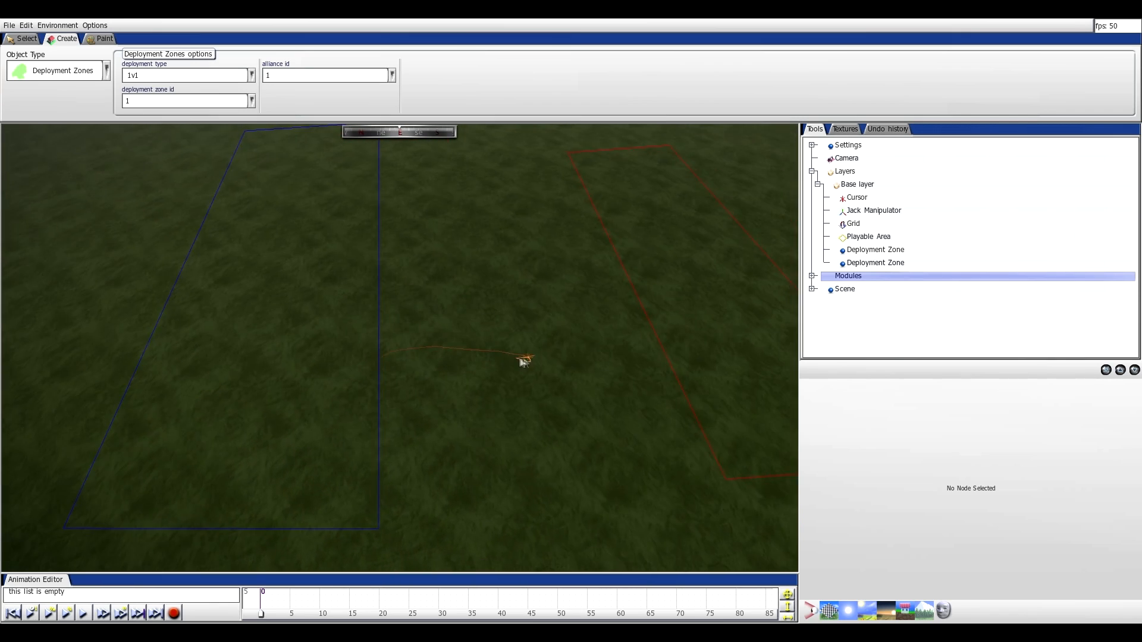
# - Delete both custom 1v1 deployment zones from the Base layer
pyautogui.scroll(3, 506, 348)
pyautogui.scroll(-8, 489, 326)
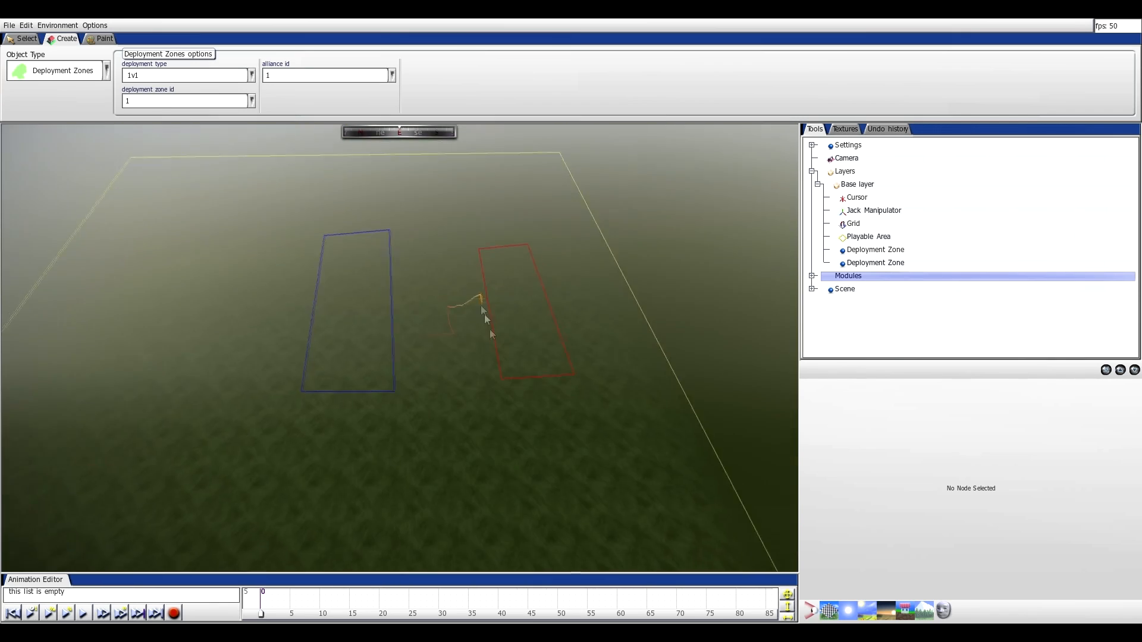
pyautogui.scroll(6, 513, 381)
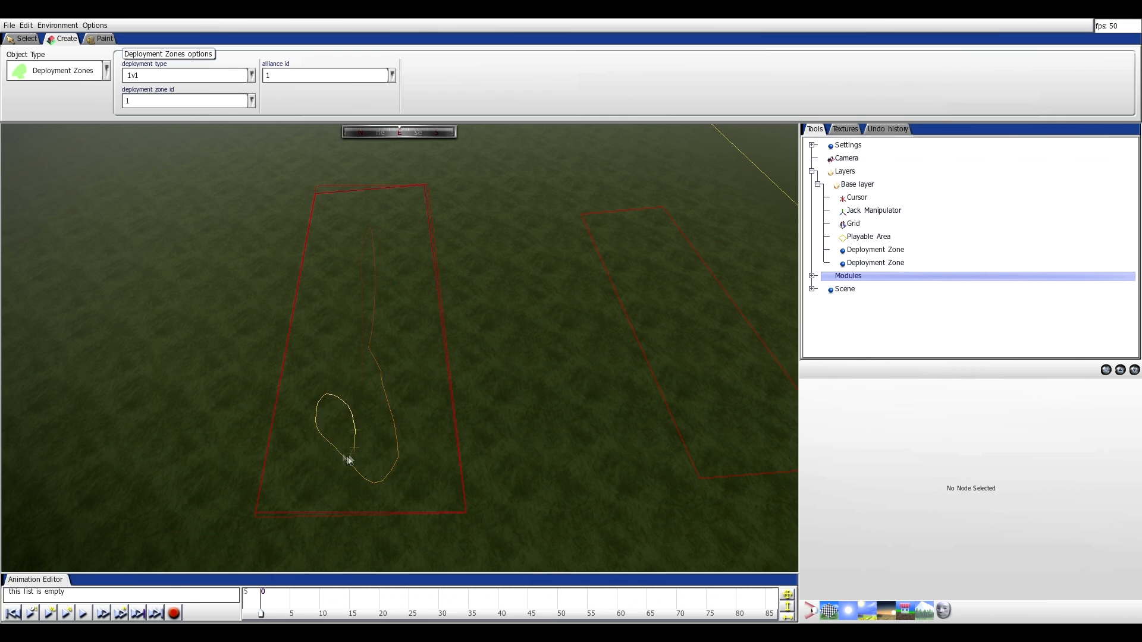
pyautogui.press('q')
pyautogui.scroll(-5, 459, 302)
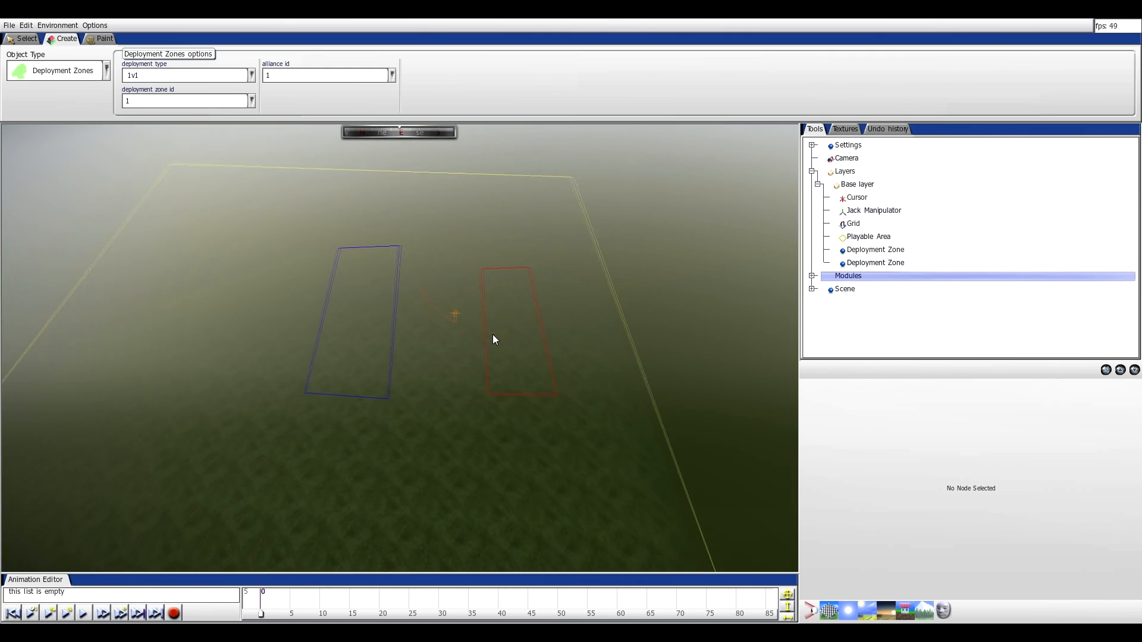
pyautogui.click(857, 265)
pyautogui.press('Delete')
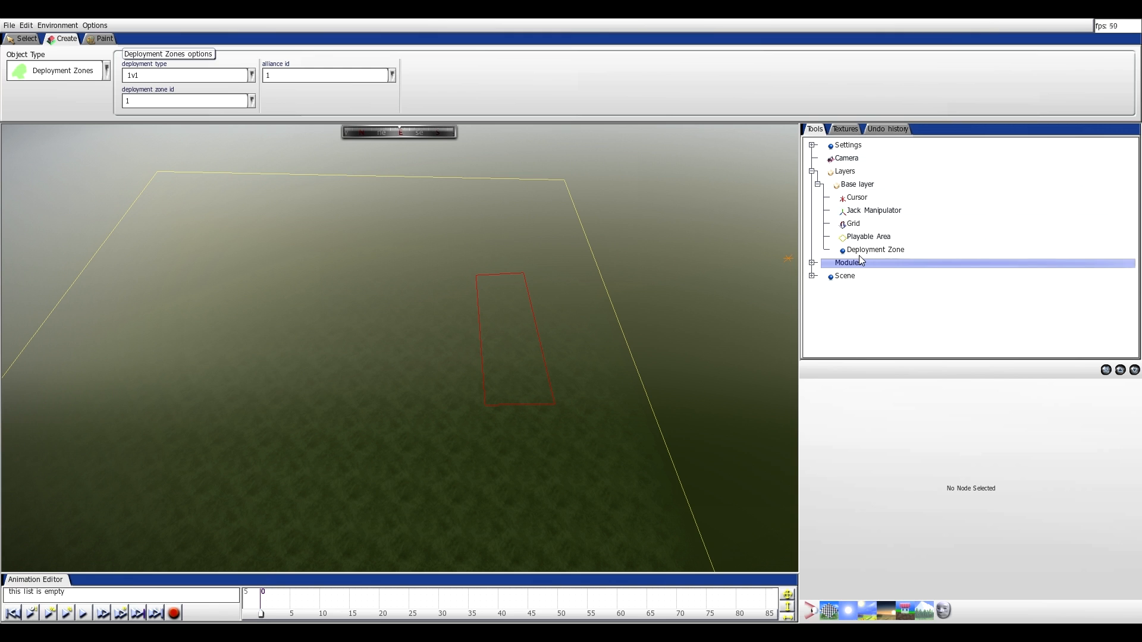
pyautogui.click(857, 250)
pyautogui.press('Delete')
# - Examine the empty playable area and its boundary facing north from several angles and distances
pyautogui.press('a')
pyautogui.press('q')
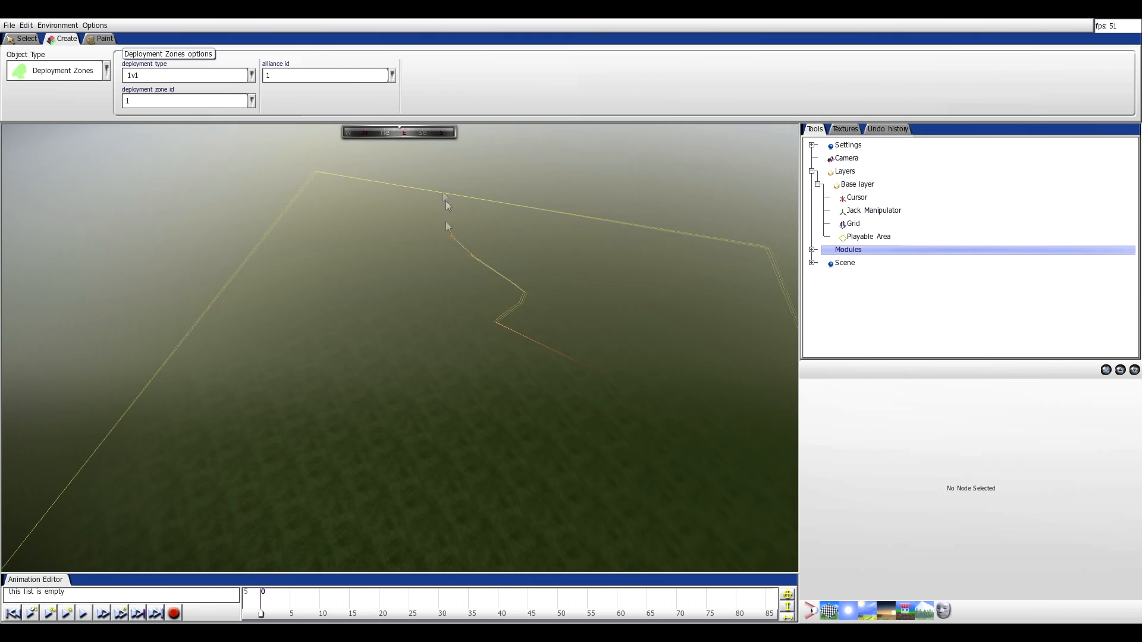
pyautogui.press('e')
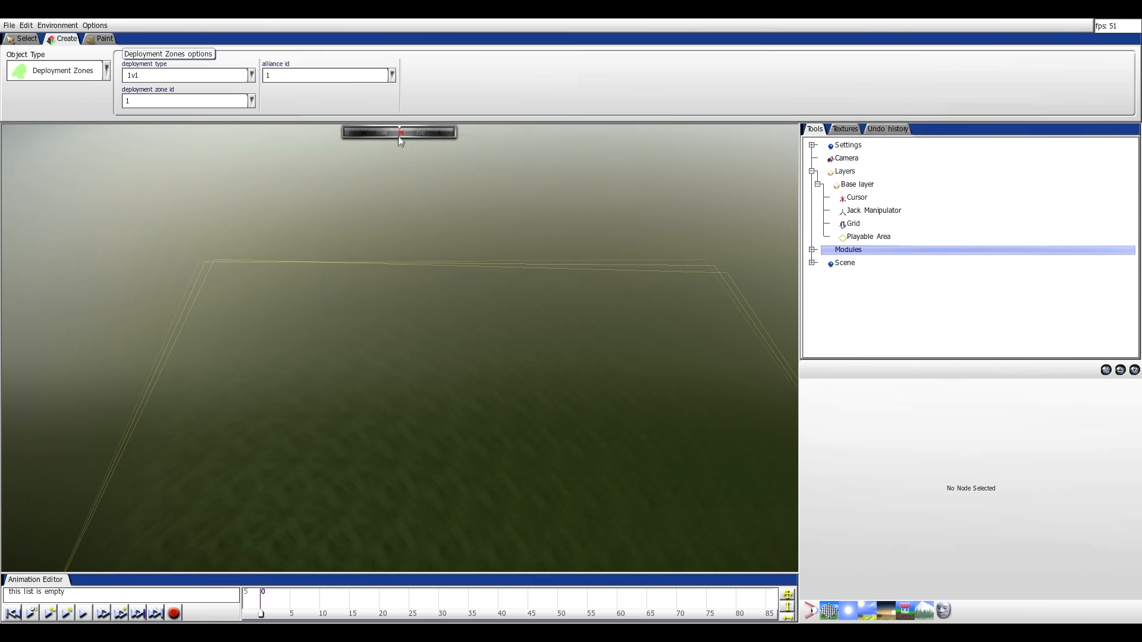
pyautogui.press('q')
pyautogui.press('e')
pyautogui.press('q')
pyautogui.press('e')
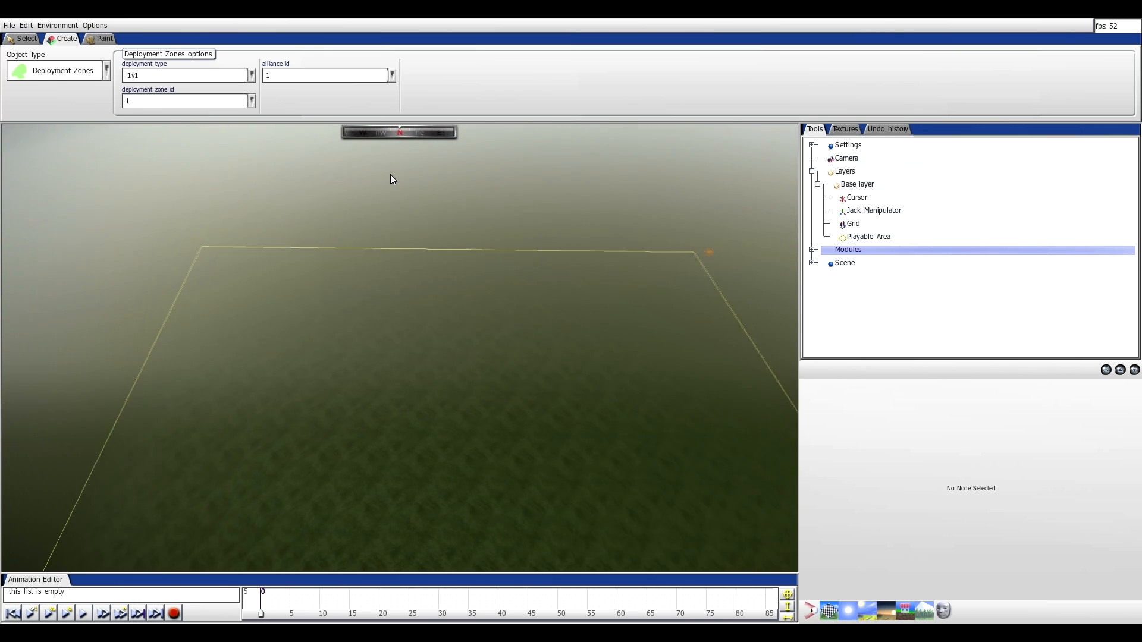
pyautogui.press('s')
pyautogui.press('s')
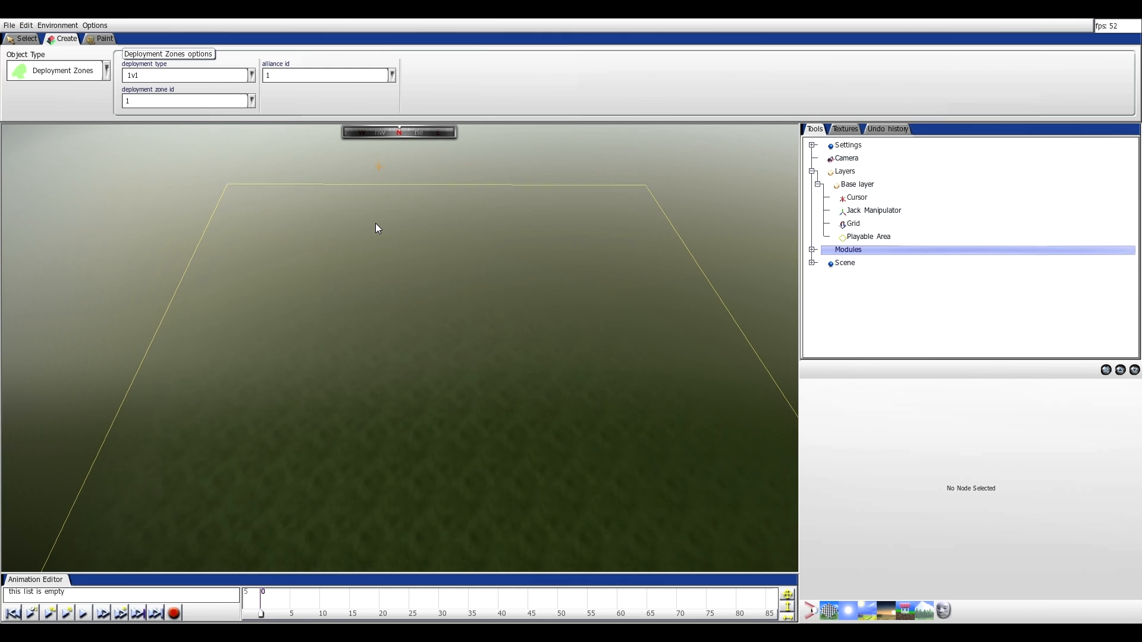
pyautogui.press('s')
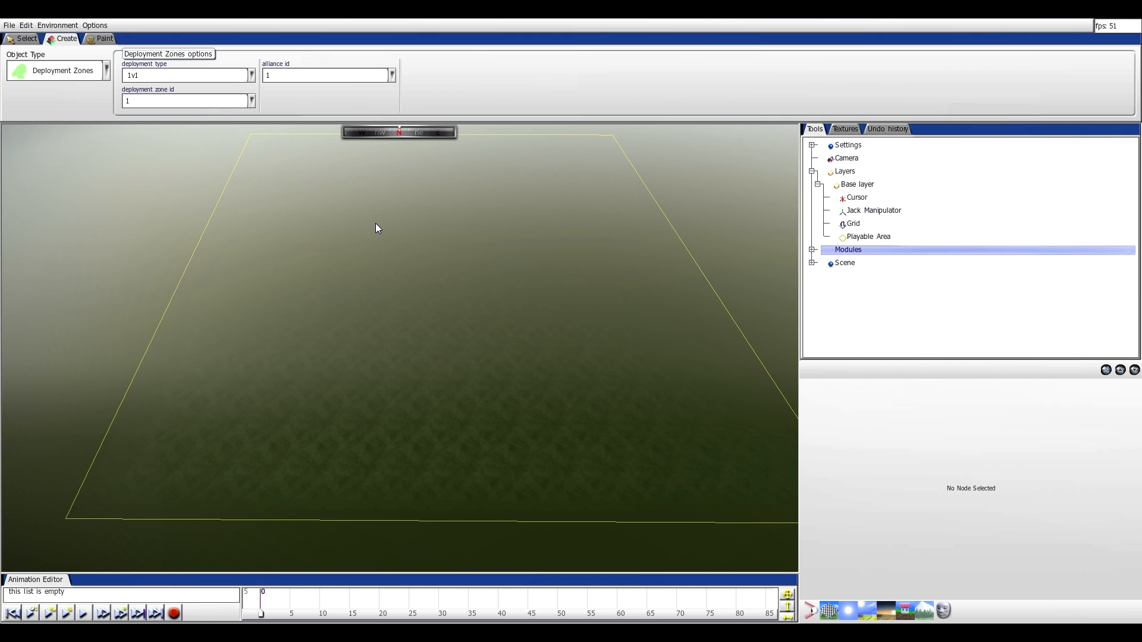
pyautogui.press('w')
pyautogui.press('q')
pyautogui.moveTo(367, 178)
pyautogui.mouseDown()
pyautogui.moveTo(376, 311)
pyautogui.moveTo(438, 329)
pyautogui.mouseUp()
pyautogui.press('e')
pyautogui.press('q')
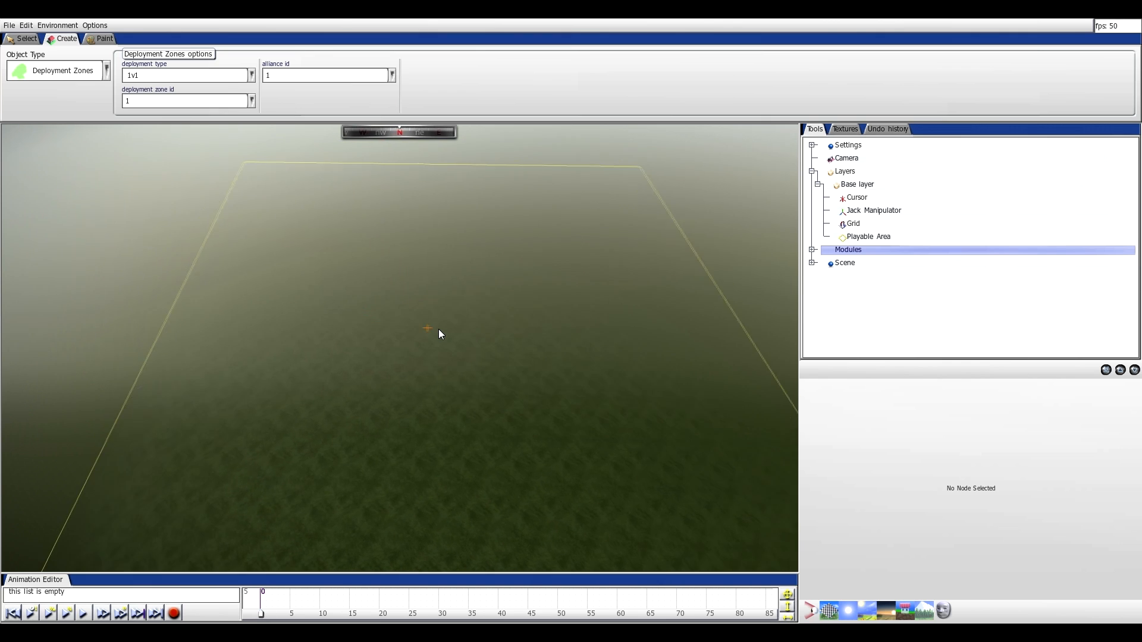
pyautogui.press('q')
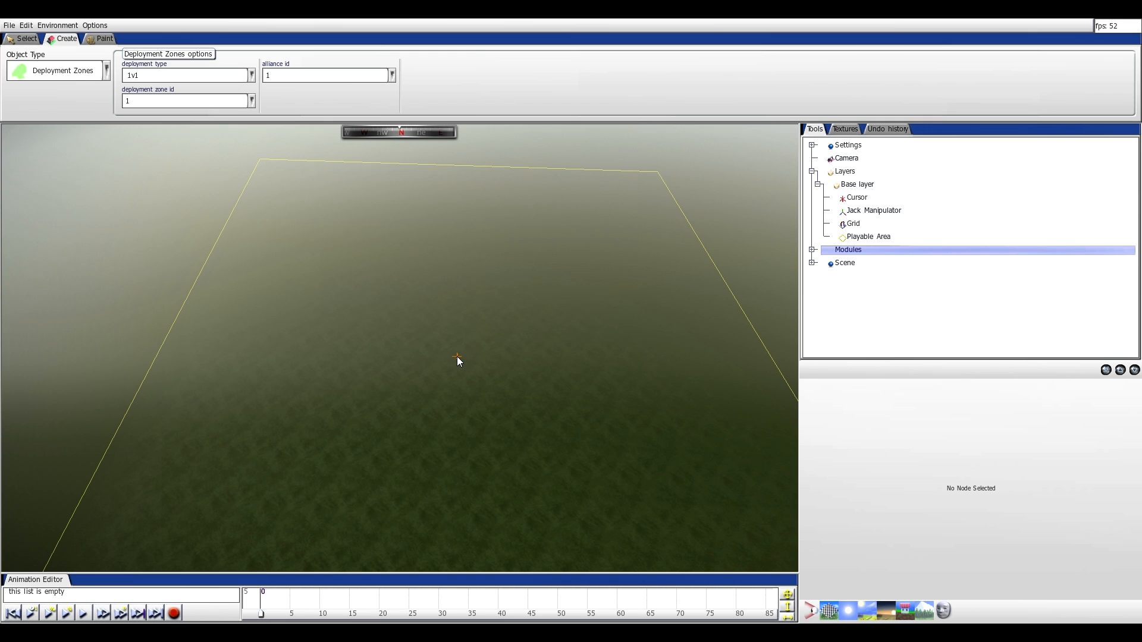
pyautogui.moveTo(457, 357)
pyautogui.mouseDown()
pyautogui.moveTo(395, 322)
pyautogui.moveTo(490, 329)
pyautogui.moveTo(569, 286)
pyautogui.mouseUp()
# - Save the battlefield under the file name Coastline
pyautogui.click(9, 26)
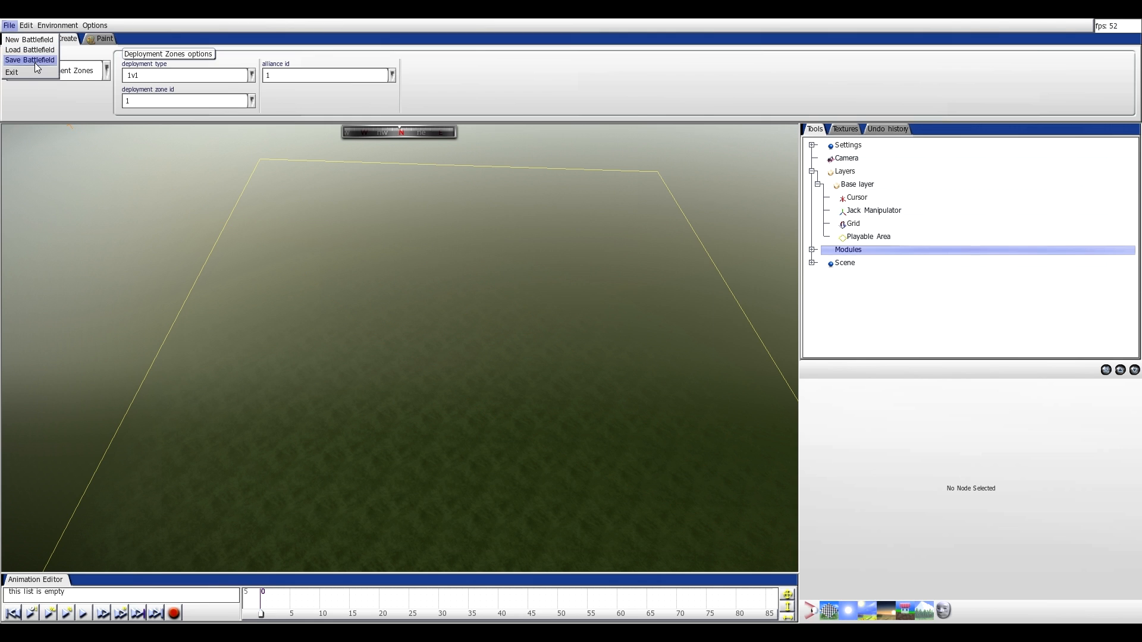
pyautogui.click(30, 60)
pyautogui.write('Coastline')
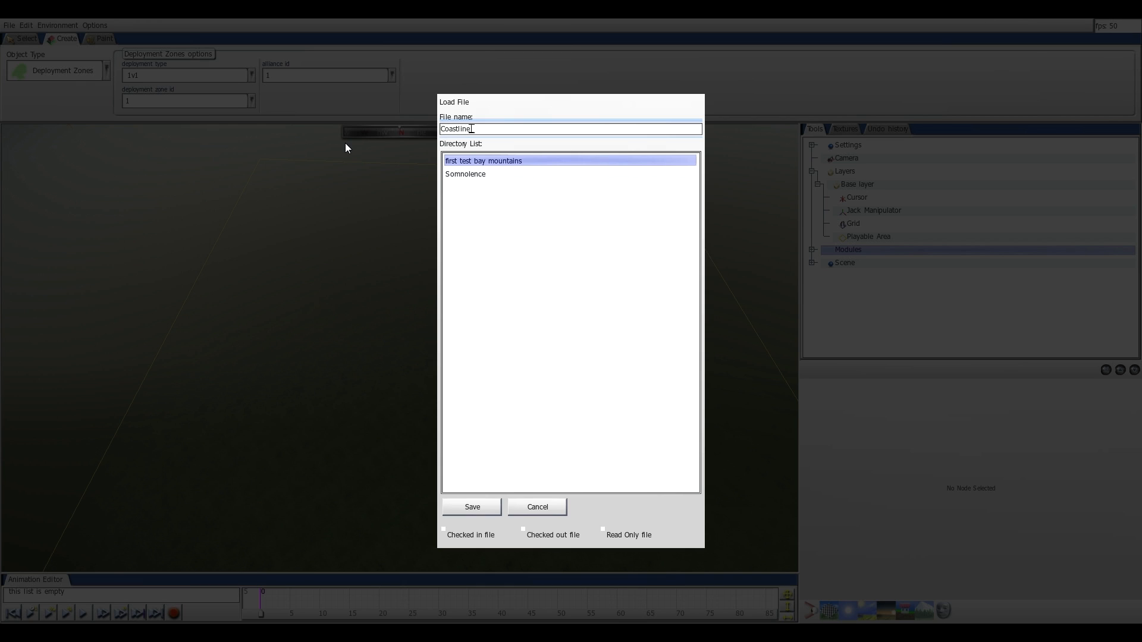
pyautogui.click(483, 507)
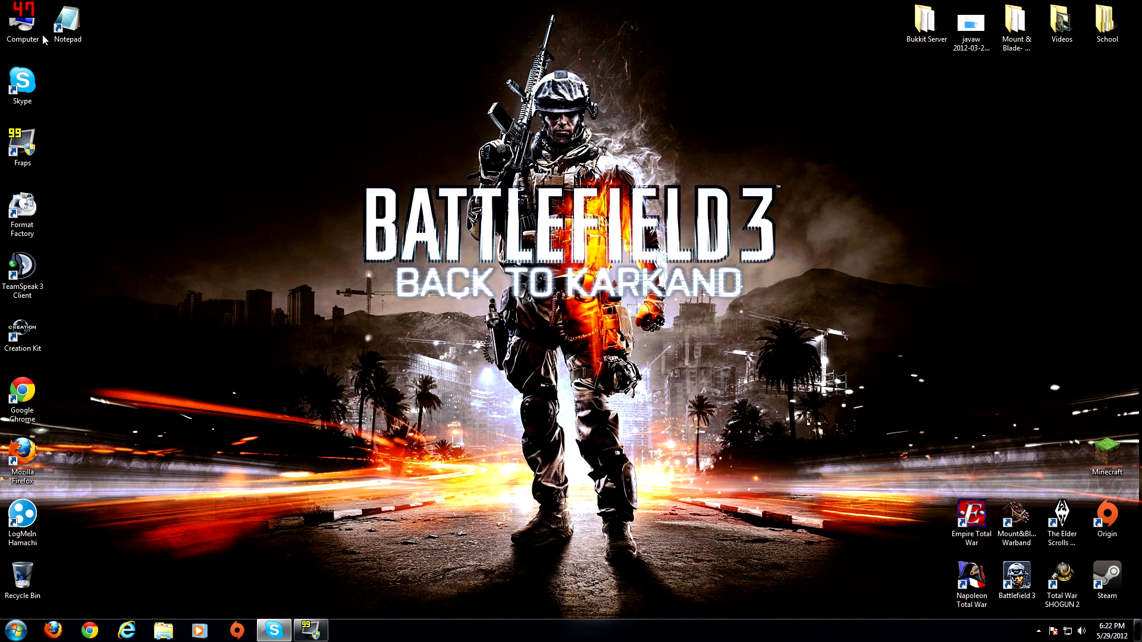
# - In Windows Explorer, open the coastline map folder under the user profile's AppData\Roaming\The Creative Assembly\Shogun2\maps
pyautogui.doubleClick(24, 25)
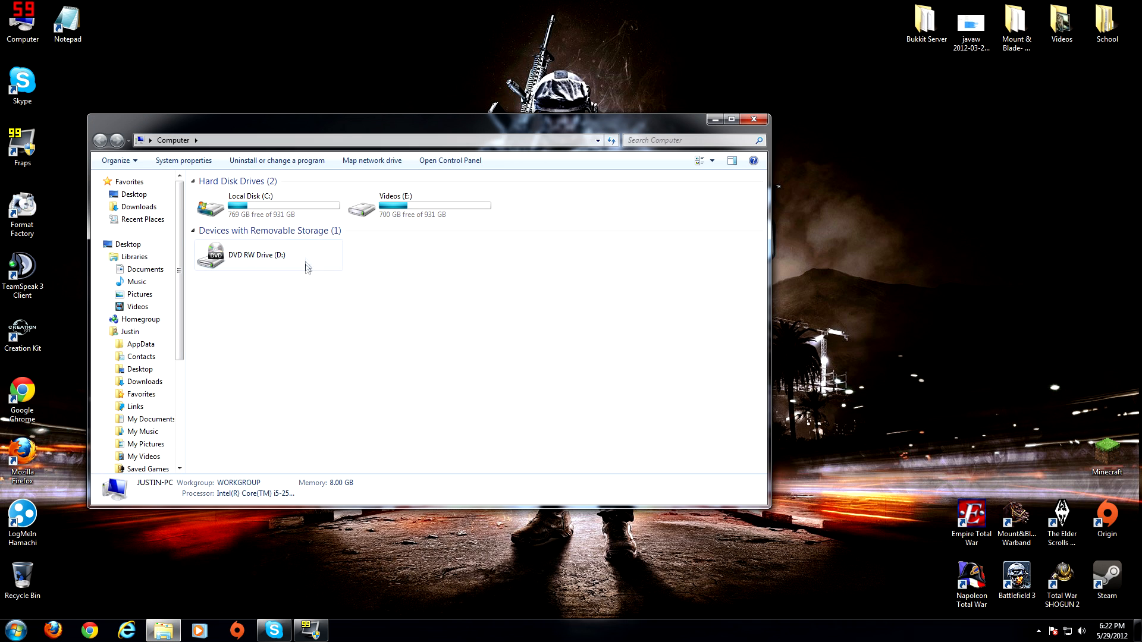
pyautogui.click(129, 331)
pyautogui.click(209, 205)
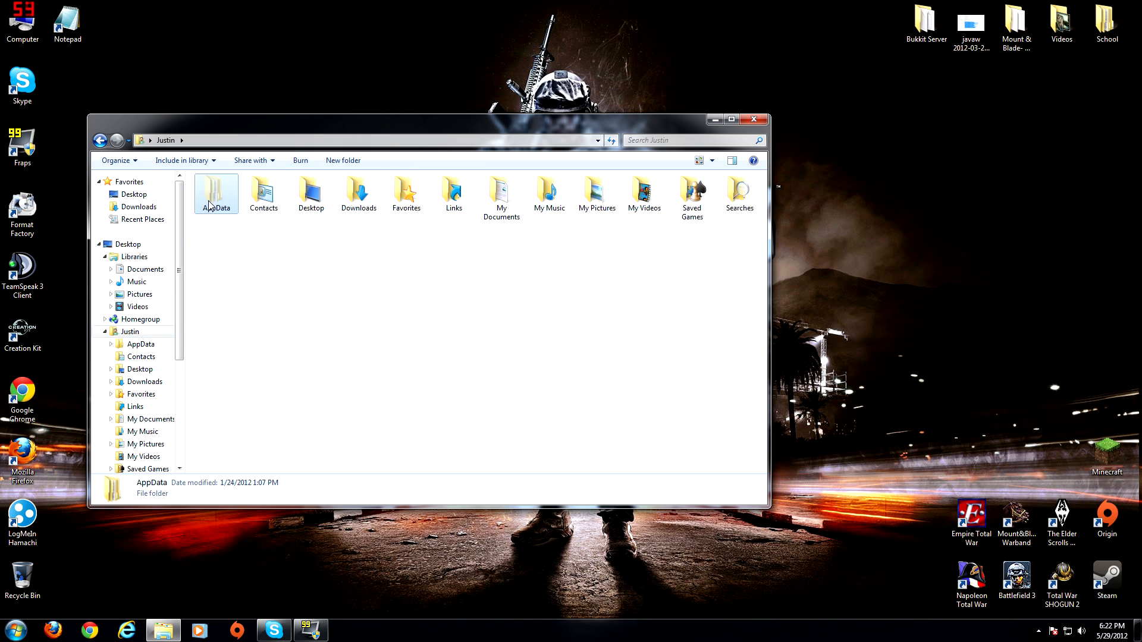
pyautogui.doubleClick(208, 206)
pyautogui.doubleClick(243, 221)
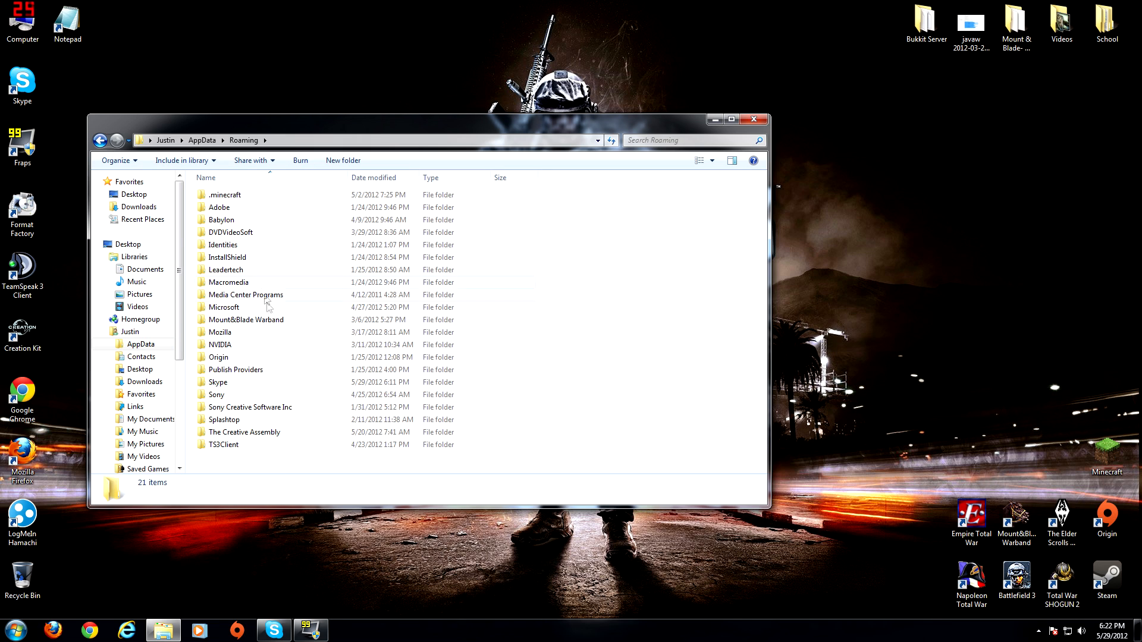
pyautogui.doubleClick(244, 434)
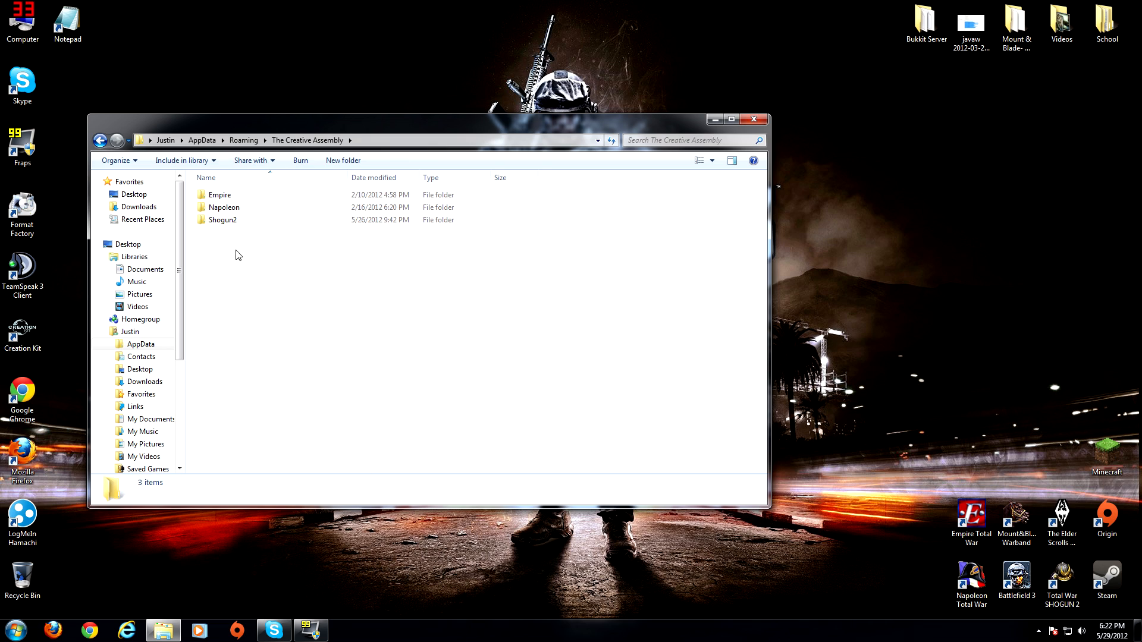
pyautogui.doubleClick(222, 221)
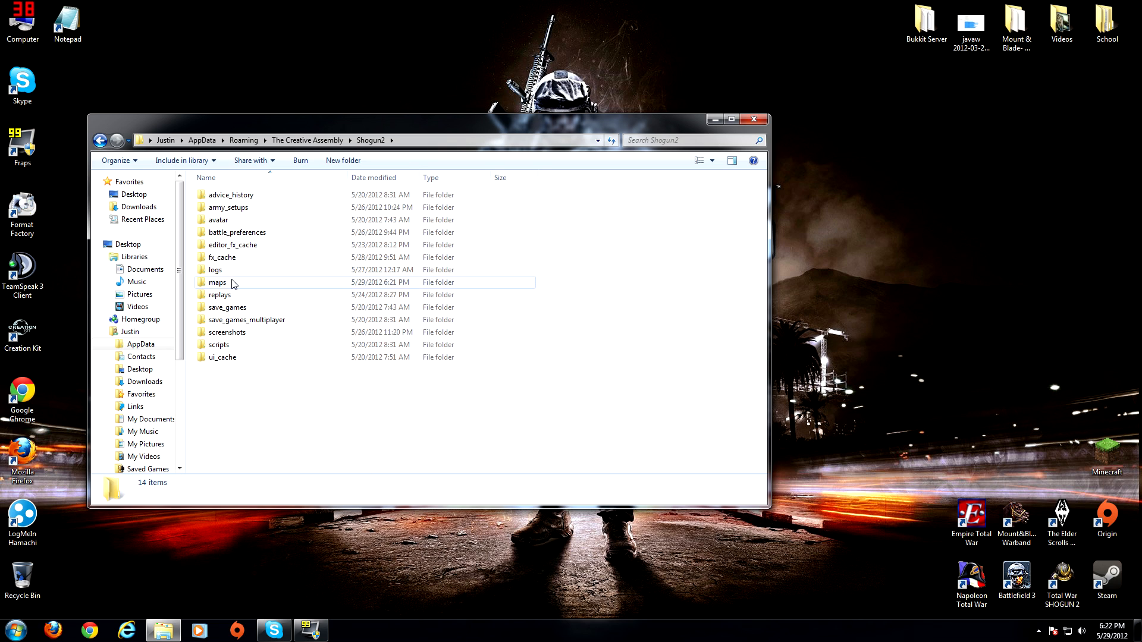
pyautogui.doubleClick(218, 283)
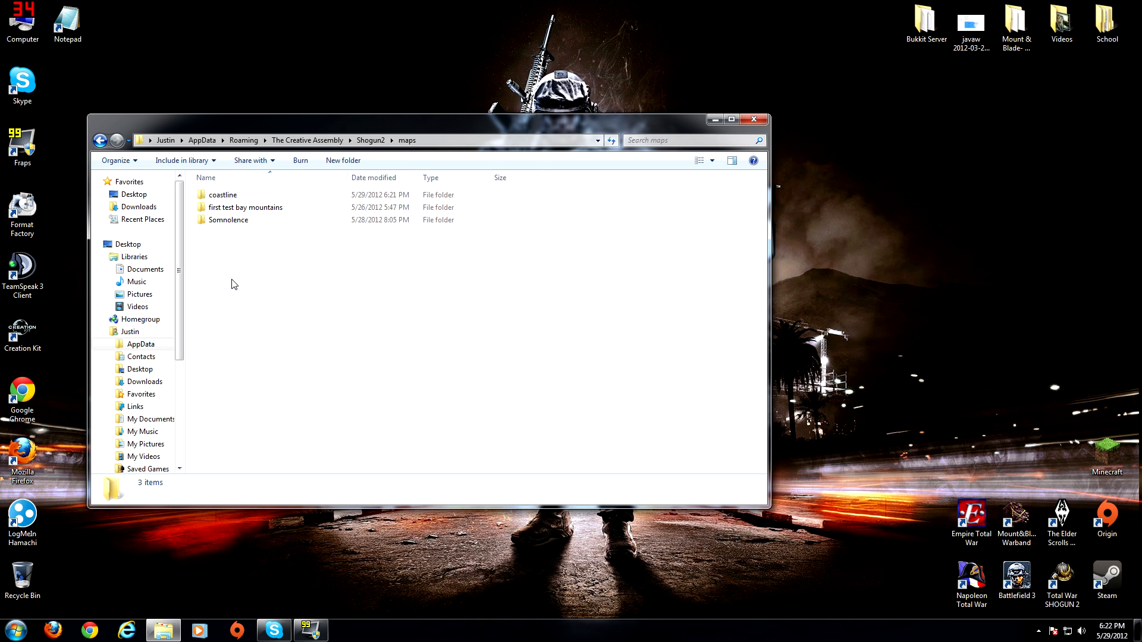
pyautogui.doubleClick(254, 197)
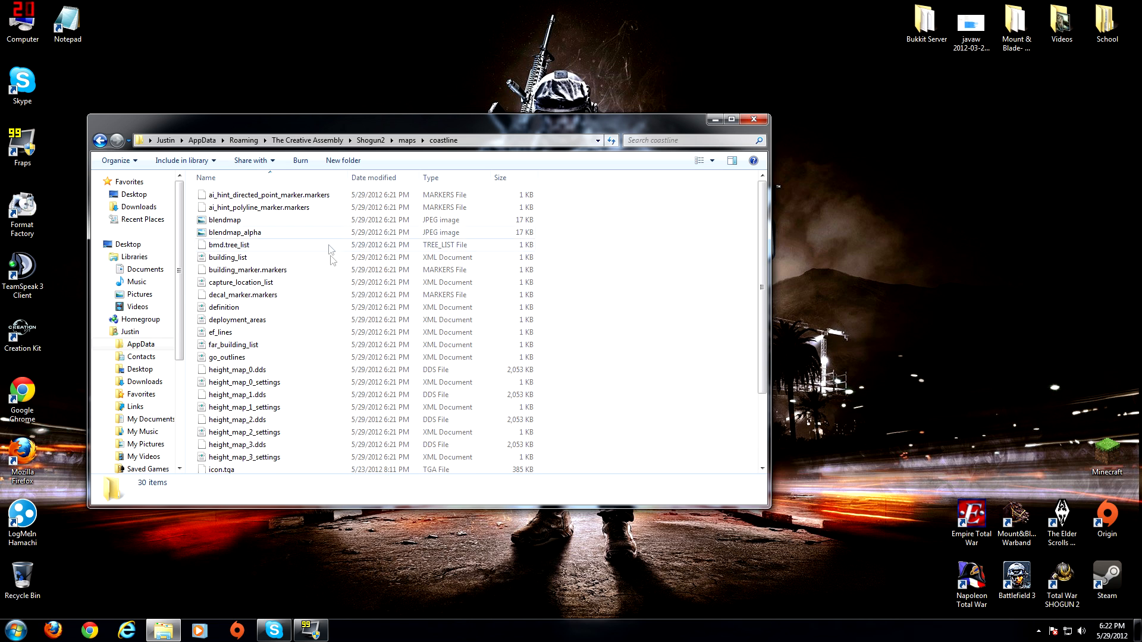
# - Look through the coastline folder's files and view the contents of the map_info XML document, closing it when done
pyautogui.scroll(-3, 331, 296)
pyautogui.scroll(3, 331, 296)
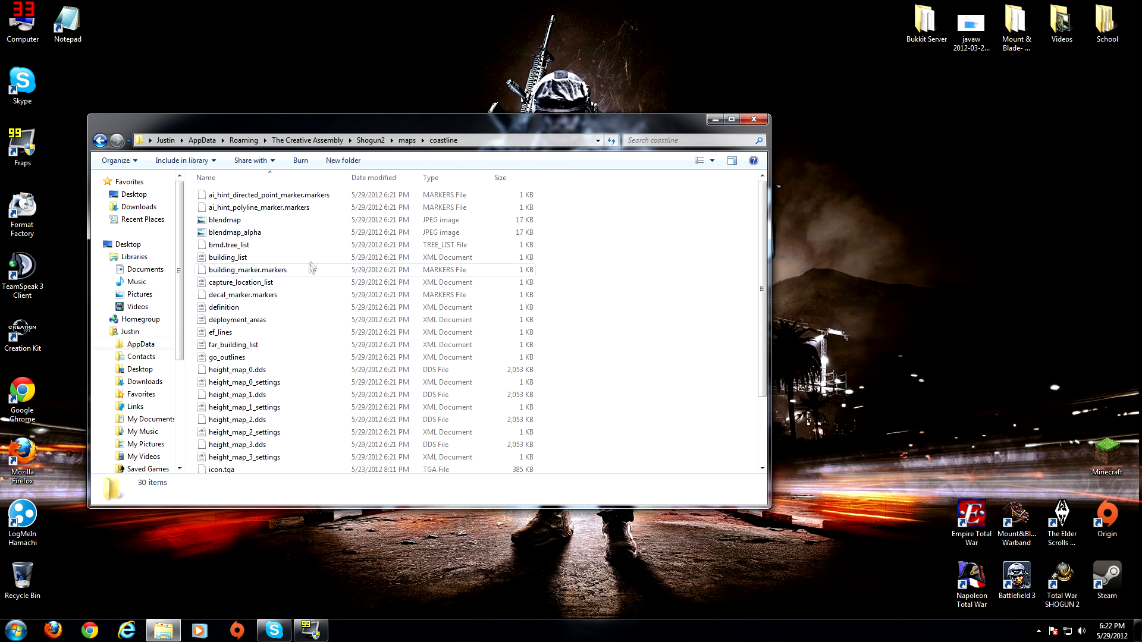
pyautogui.scroll(-2, 321, 353)
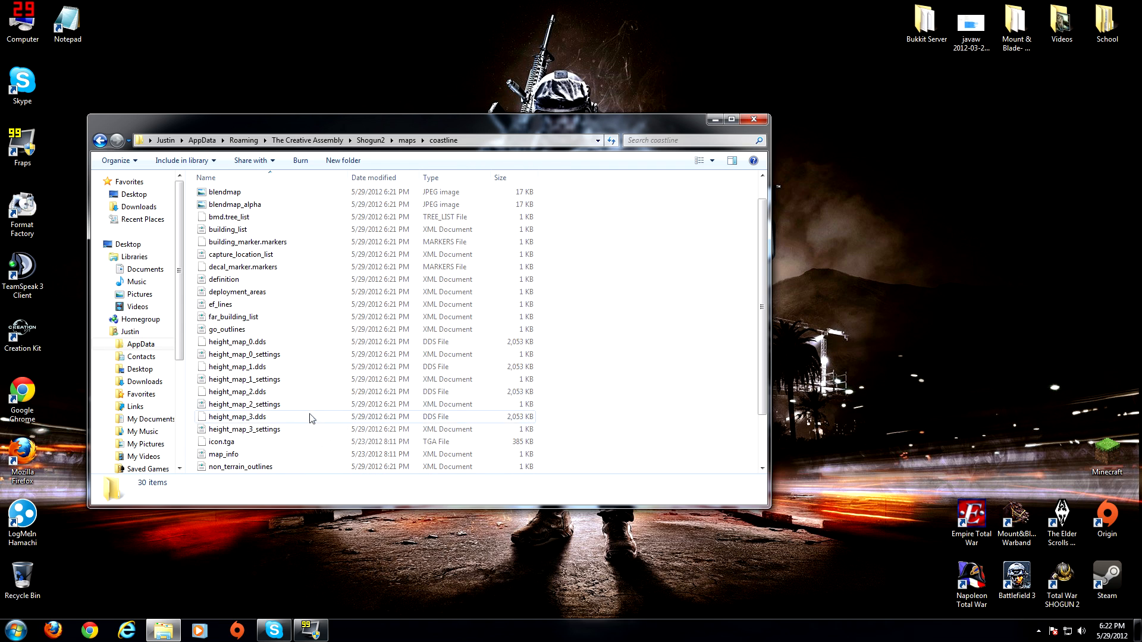
pyautogui.click(217, 418)
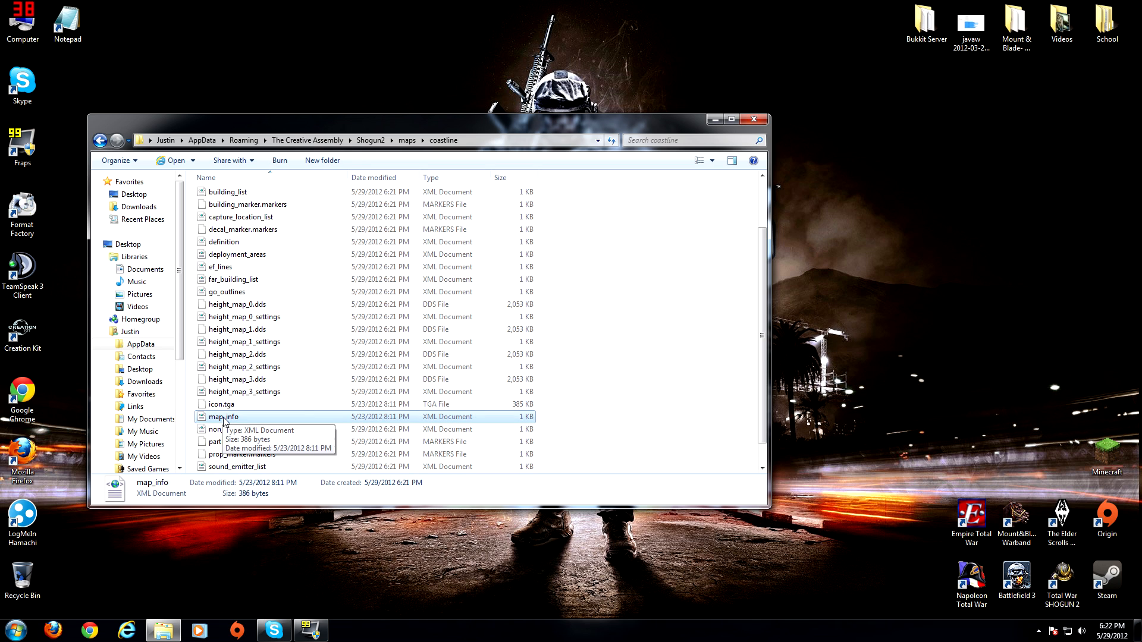
pyautogui.doubleClick(225, 418)
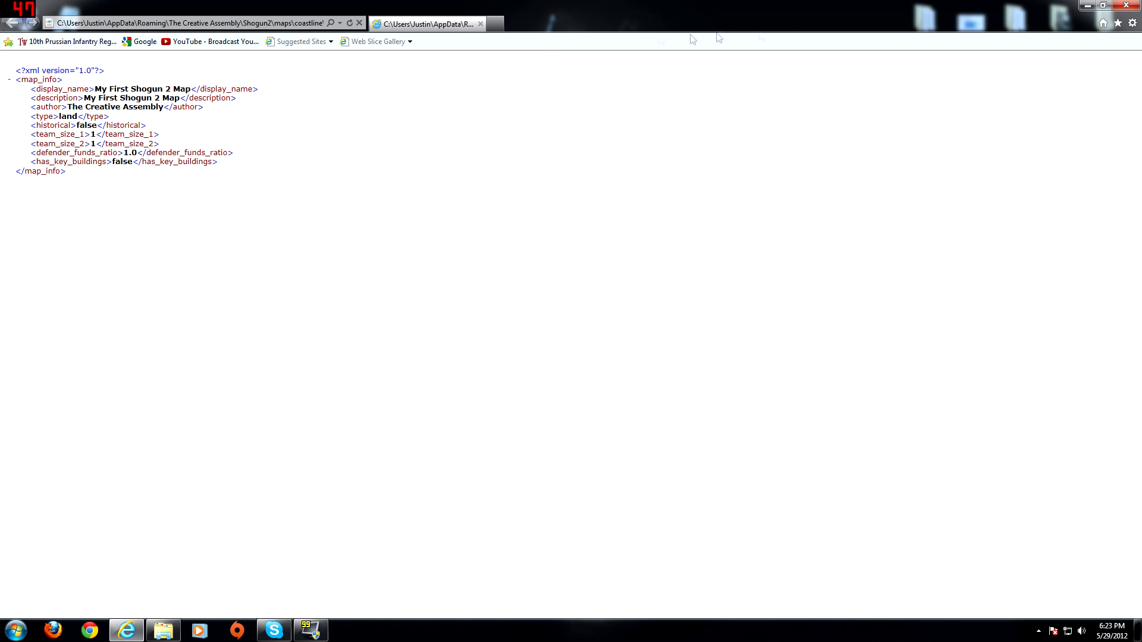
pyautogui.click(1117, 7)
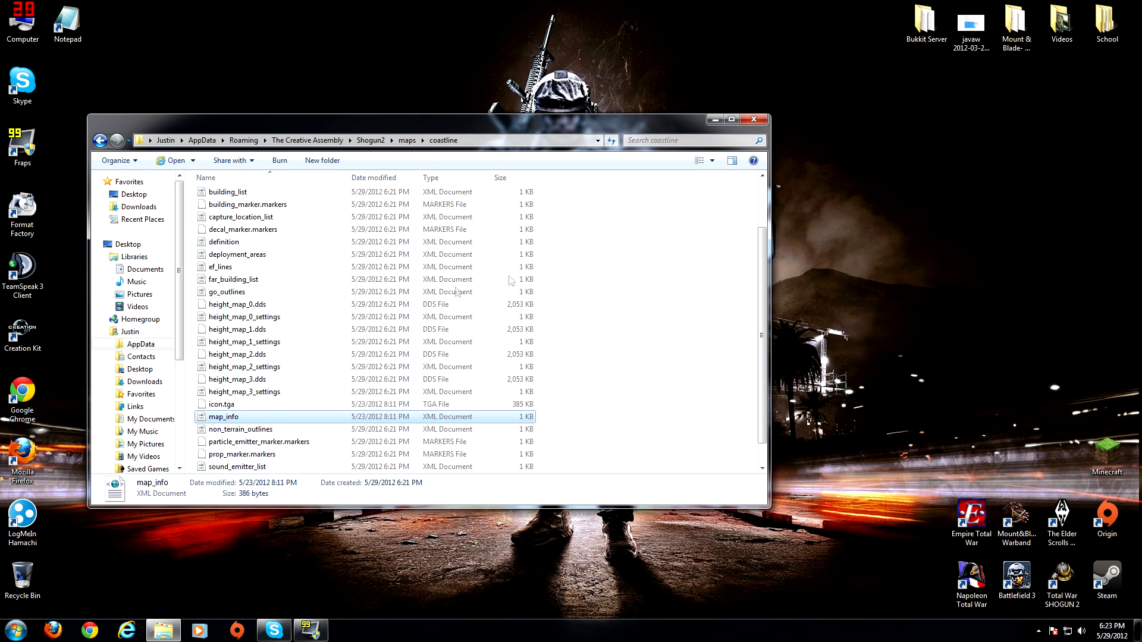
# - Open map_info for editing in Notepad and set its display_name to Coastline
pyautogui.rightClick(229, 417)
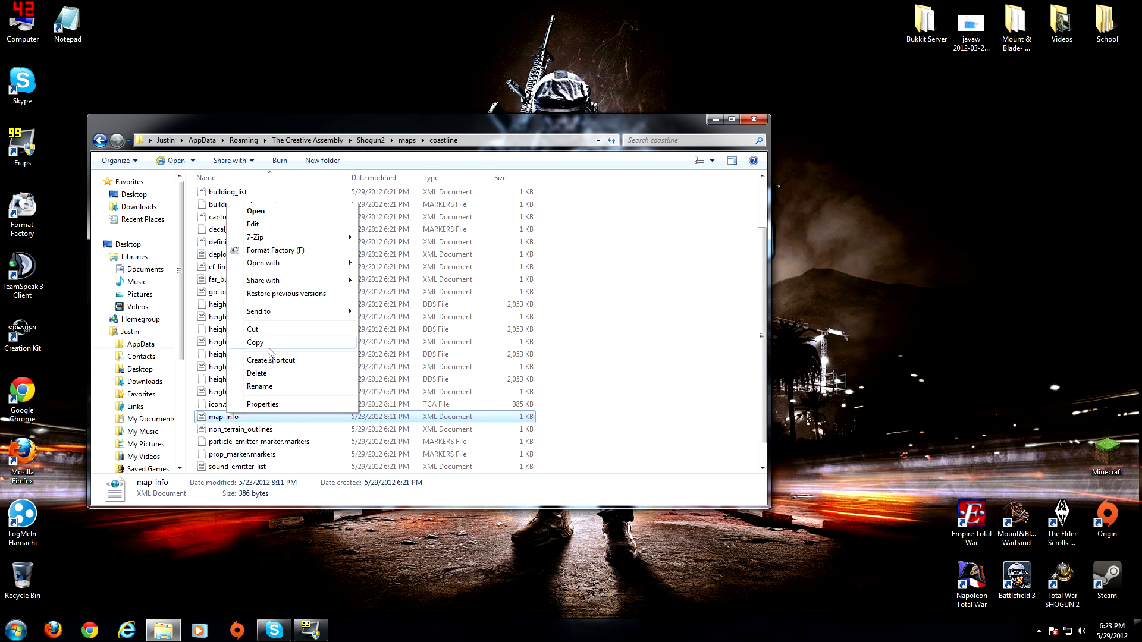
pyautogui.click(255, 224)
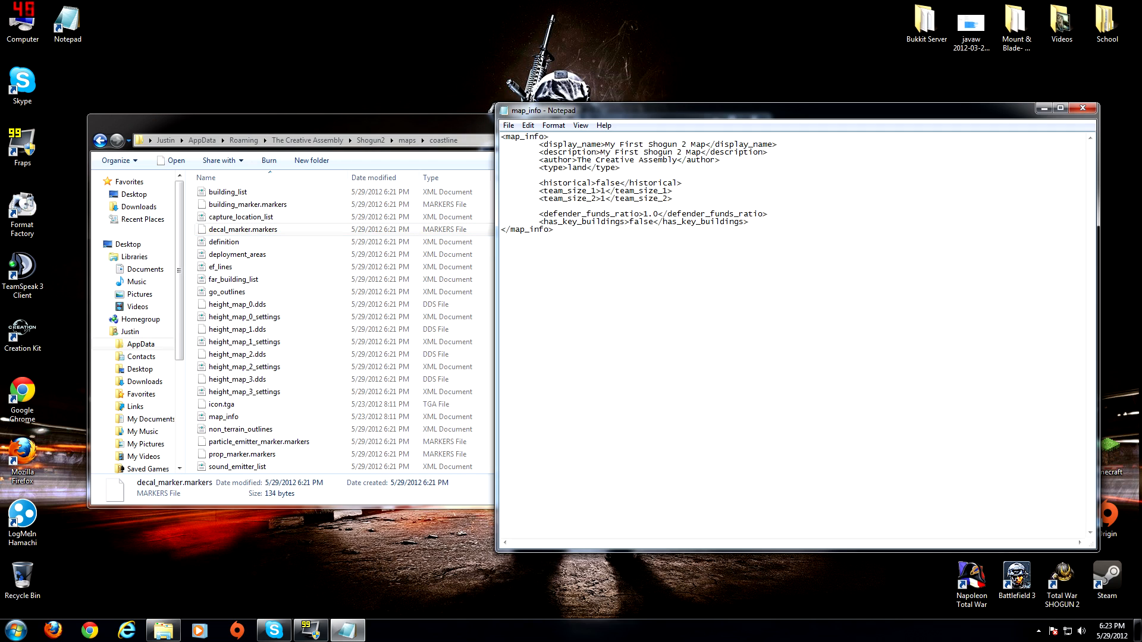
pyautogui.moveTo(608, 145); pyautogui.dragTo(695, 145)
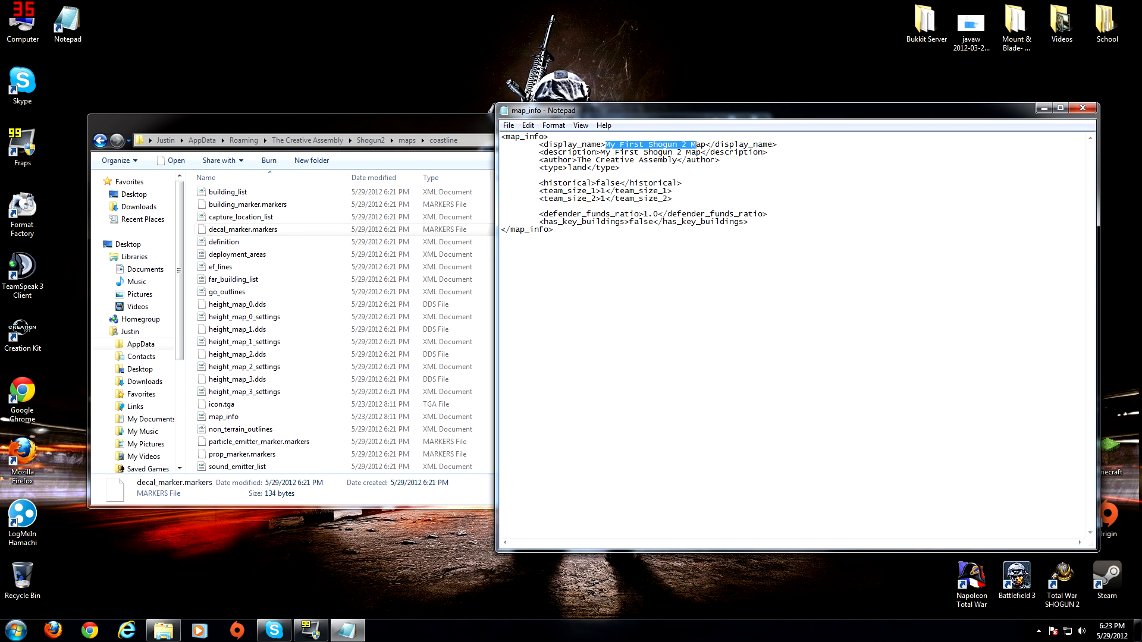
pyautogui.write('C')
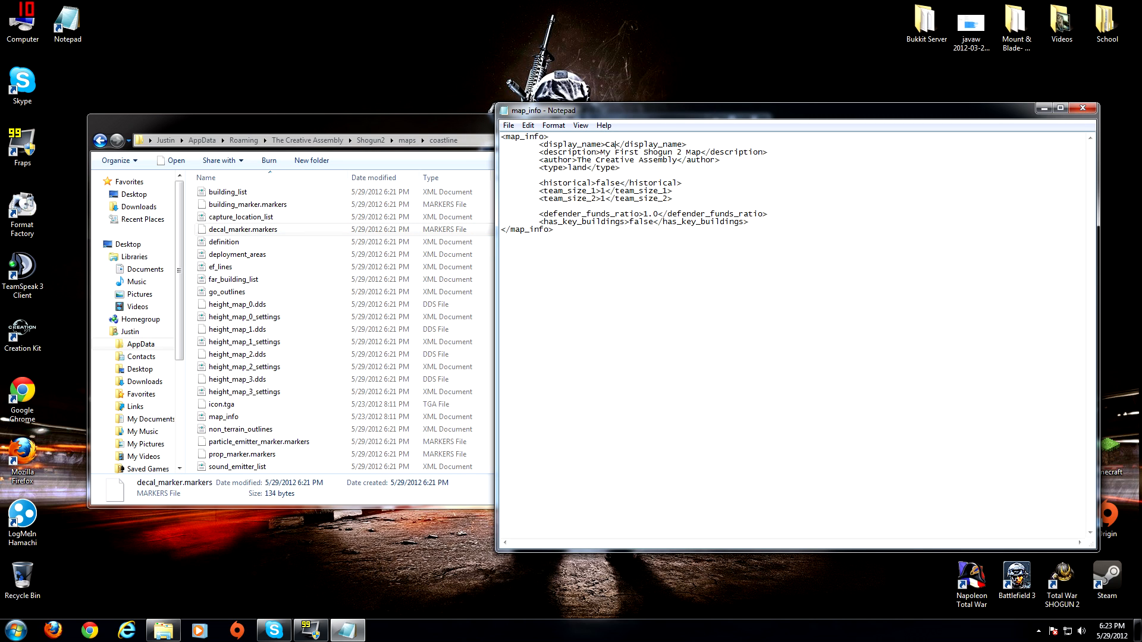
pyautogui.write('oastline')
# - Set the map_info description to "Tutorial Map" and the author to "Men with Hats"
pyautogui.moveTo(690, 153); pyautogui.dragTo(615, 153)
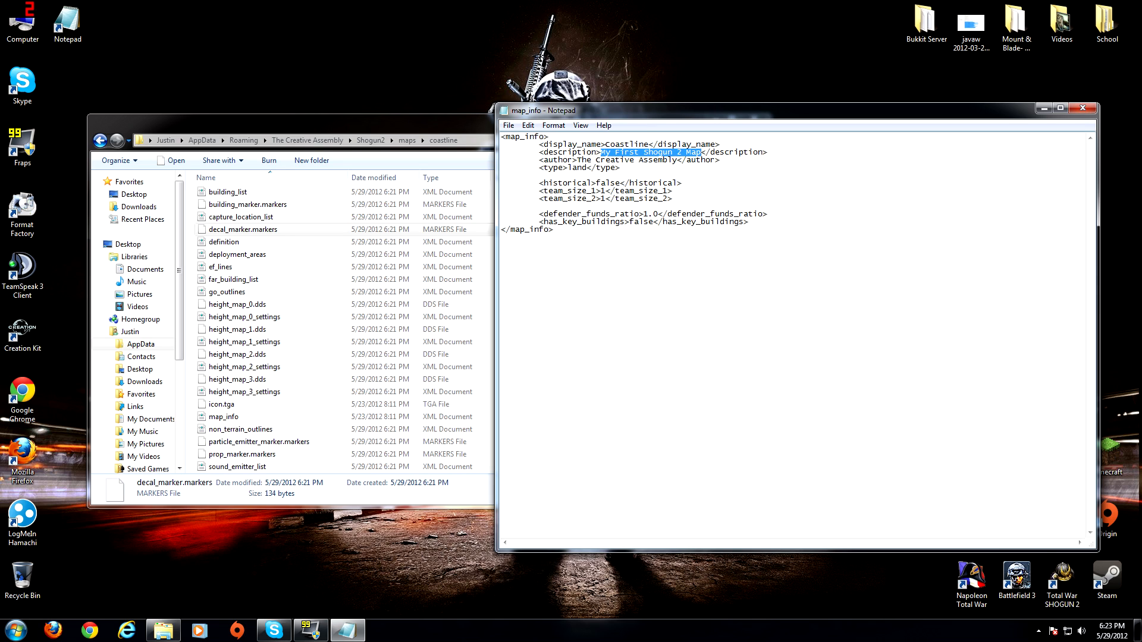
pyautogui.write('Tutorial Map')
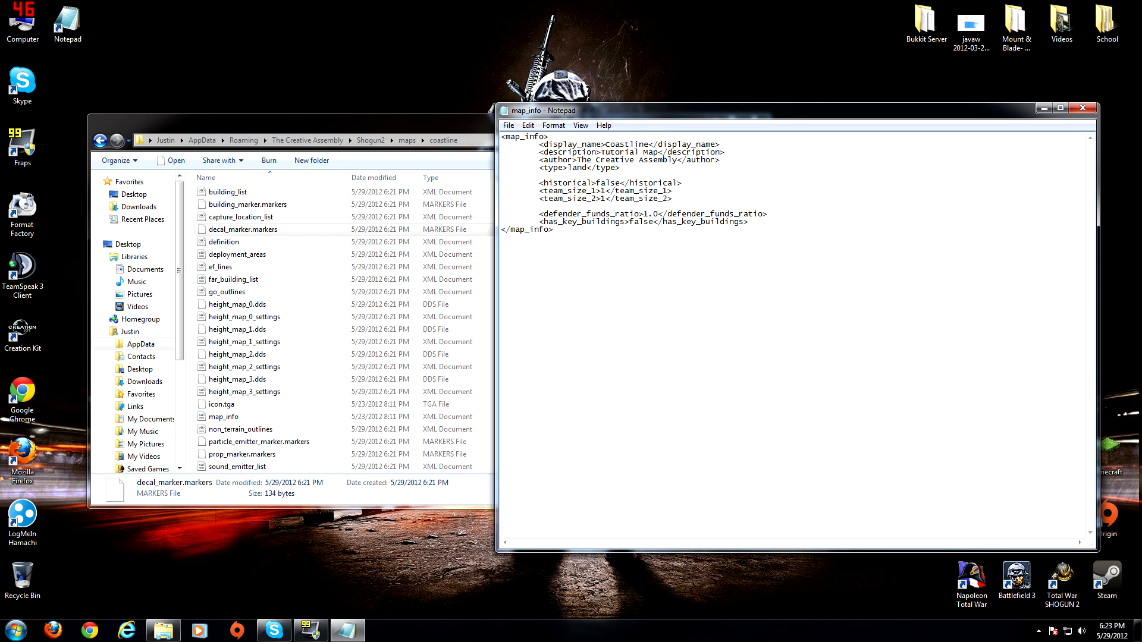
pyautogui.moveTo(596, 160); pyautogui.dragTo(677, 159)
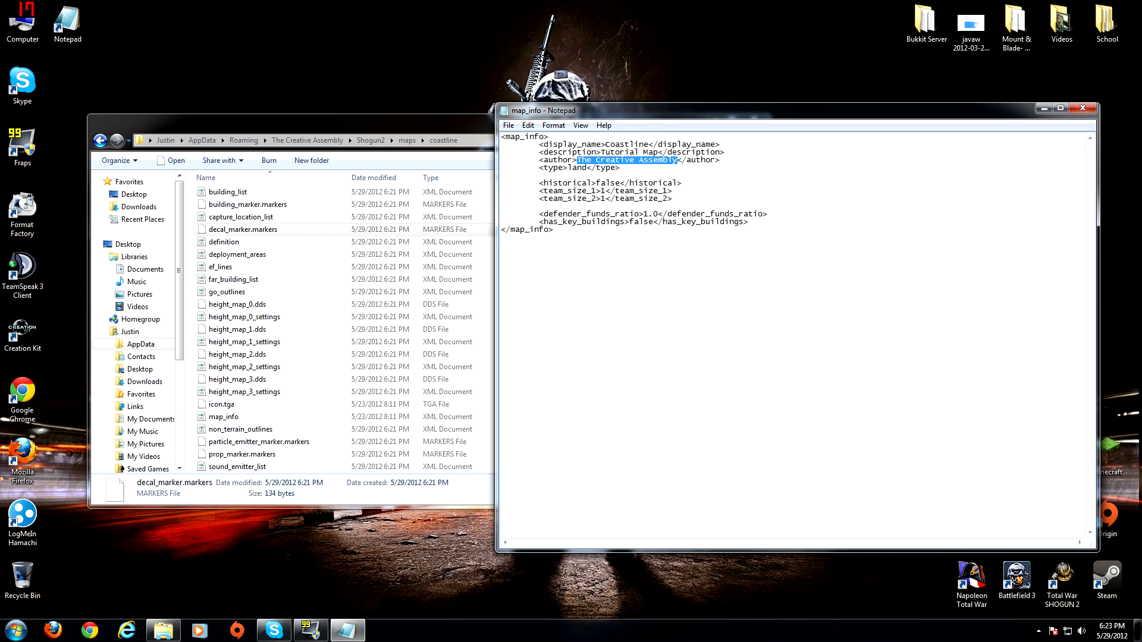
pyautogui.write('Men with Ha')
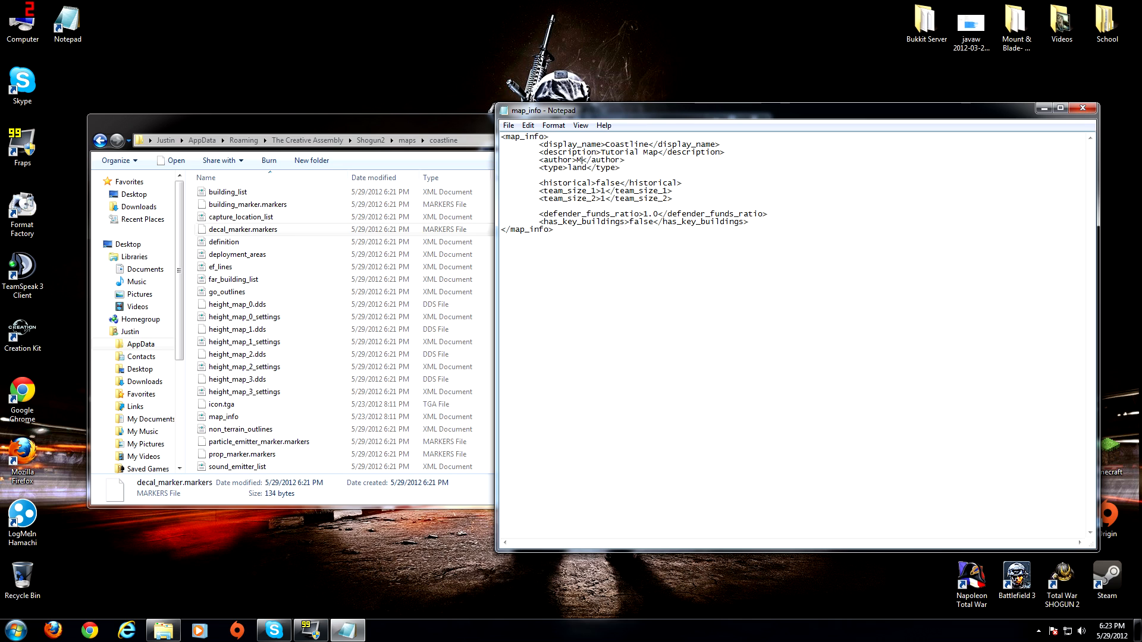
pyautogui.write('ts')
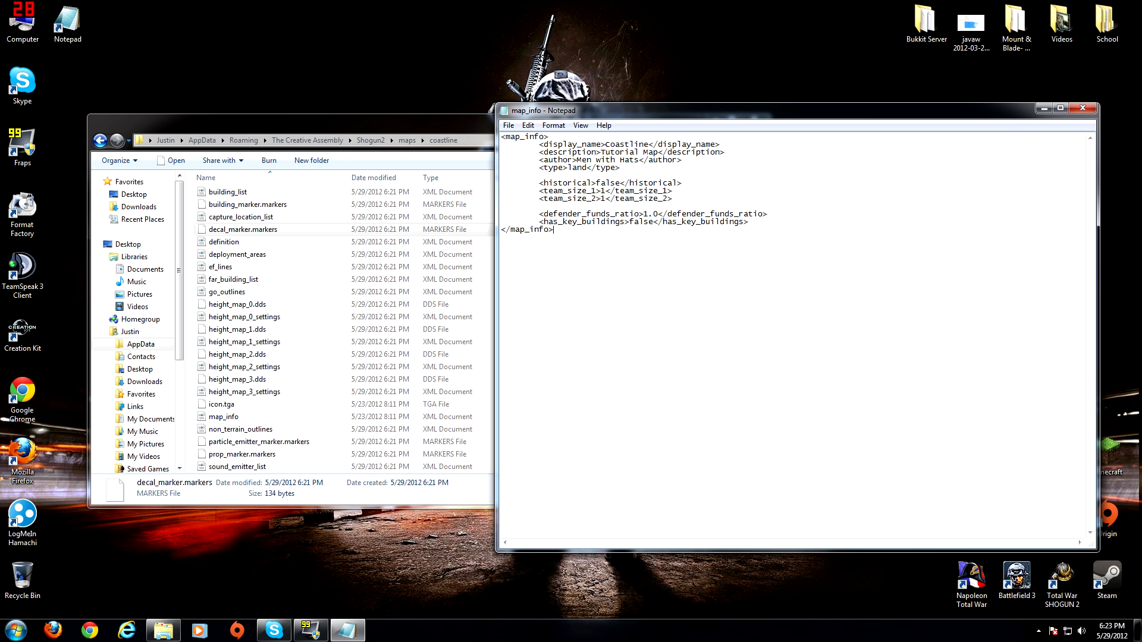
# - Close the edited map_info file in Notepad and open the XML document to check its entries, closing it when done
pyautogui.click(1082, 110)
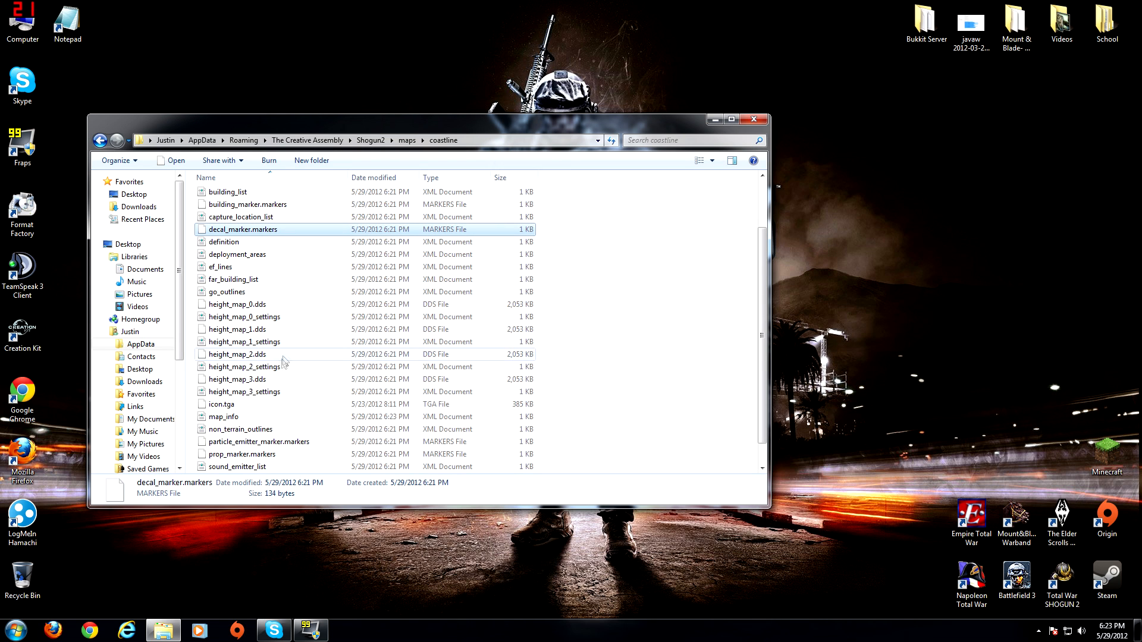
pyautogui.doubleClick(225, 416)
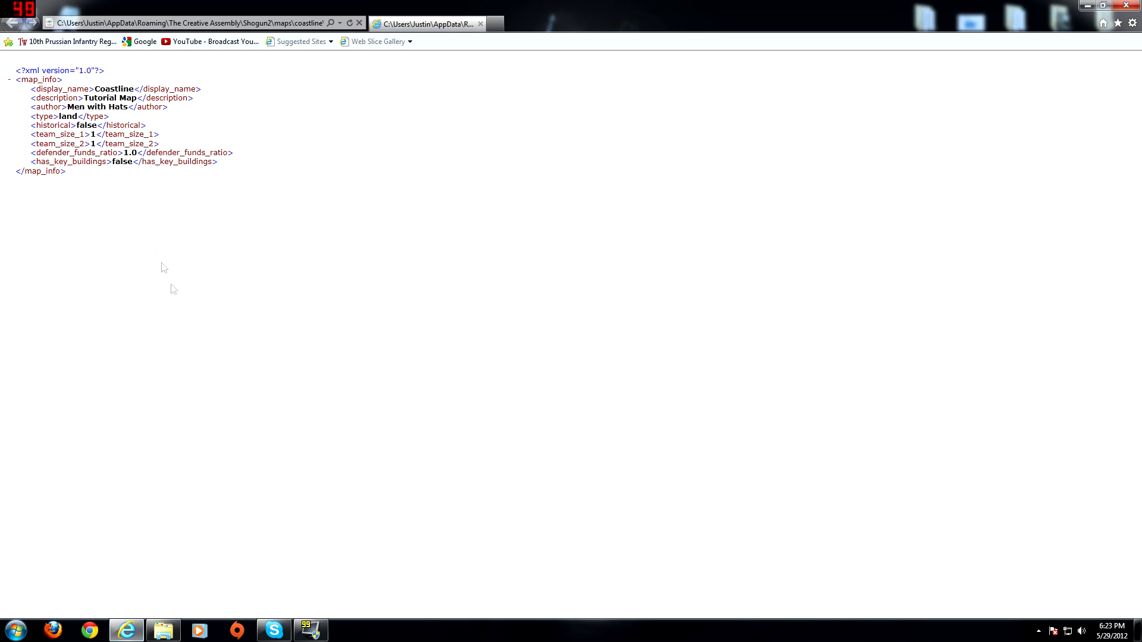
pyautogui.click(1128, 5)
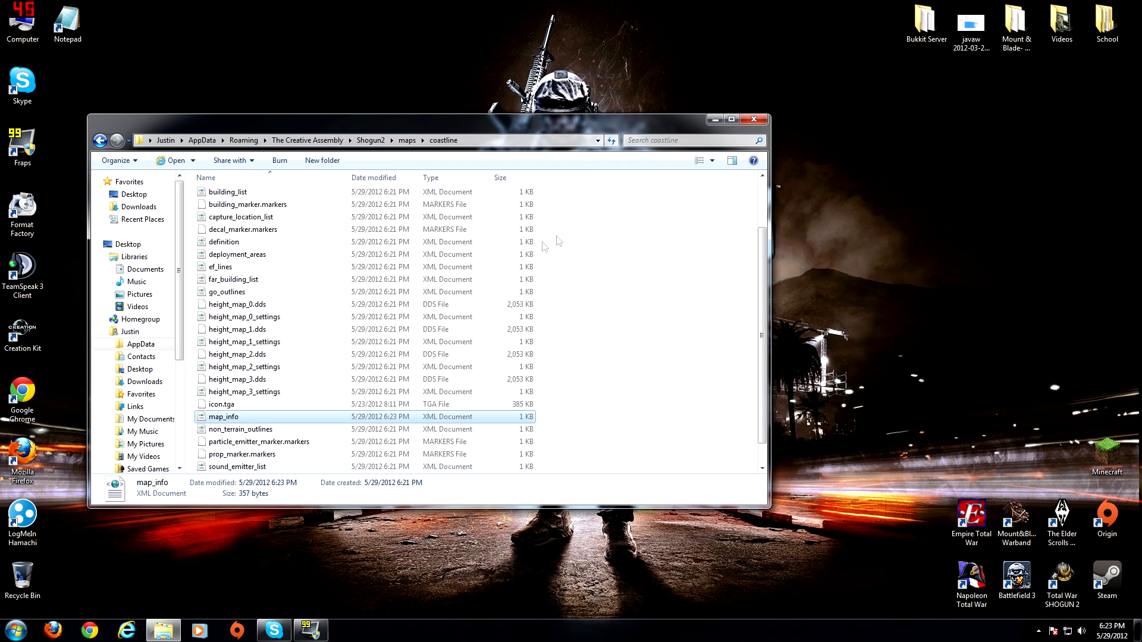
# - View the contents of the coastline folder's deployment_areas XML document and close it
pyautogui.scroll(1, 350, 337)
pyautogui.scroll(1, 350, 336)
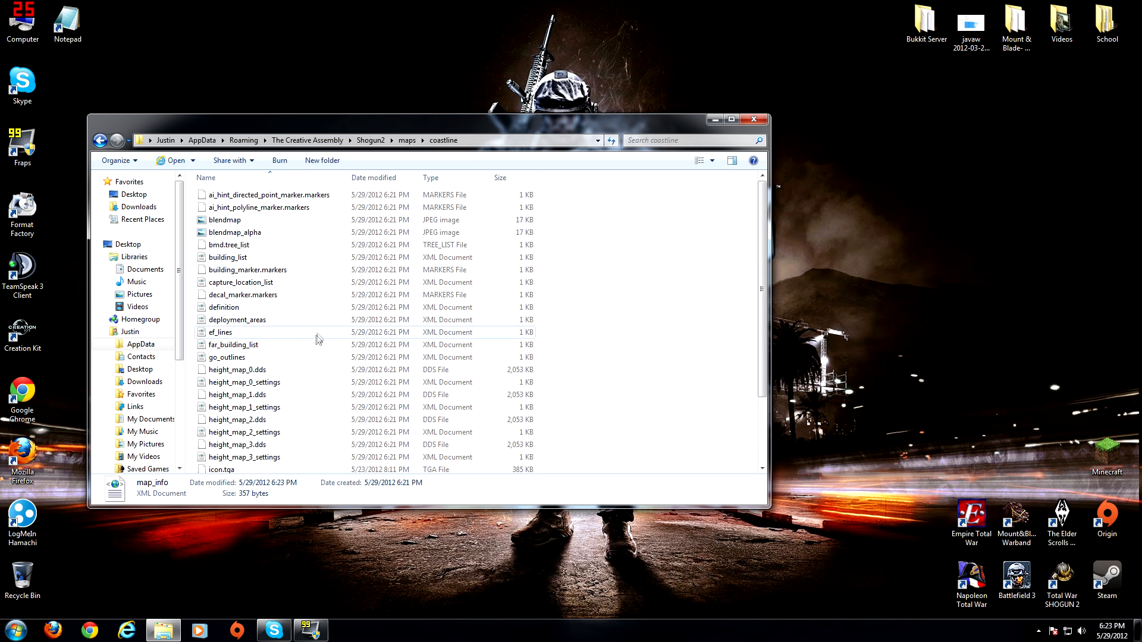
pyautogui.click(260, 321)
pyautogui.doubleClick(260, 321)
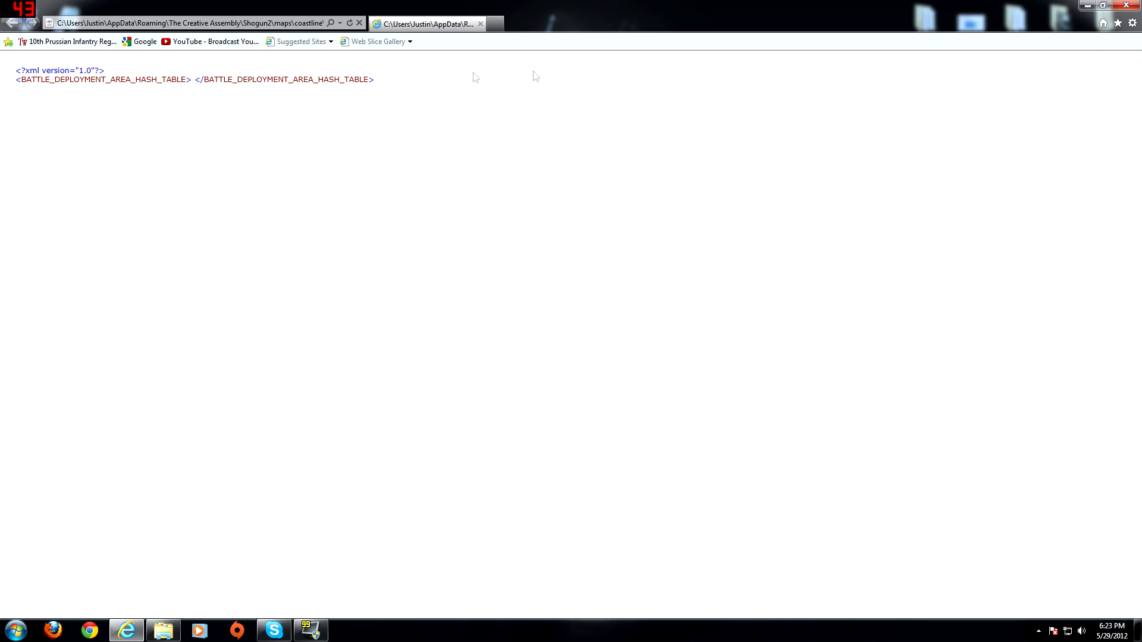
pyautogui.click(1126, 7)
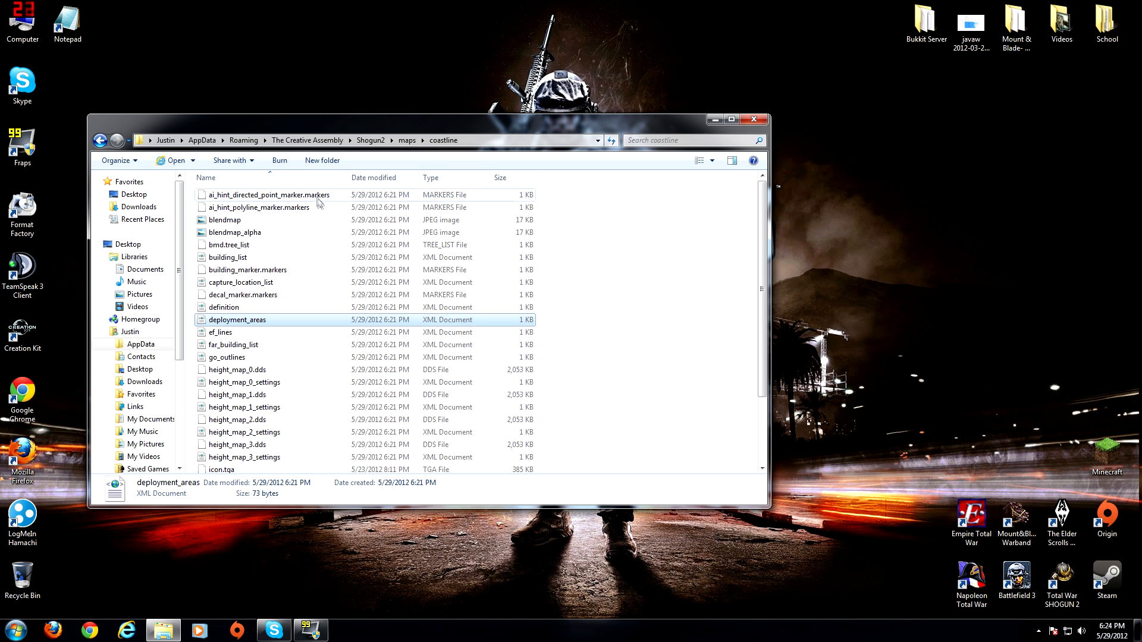
# - Copy the deployment_areas file from the Somnolence map folder
pyautogui.click(407, 141)
pyautogui.doubleClick(289, 219)
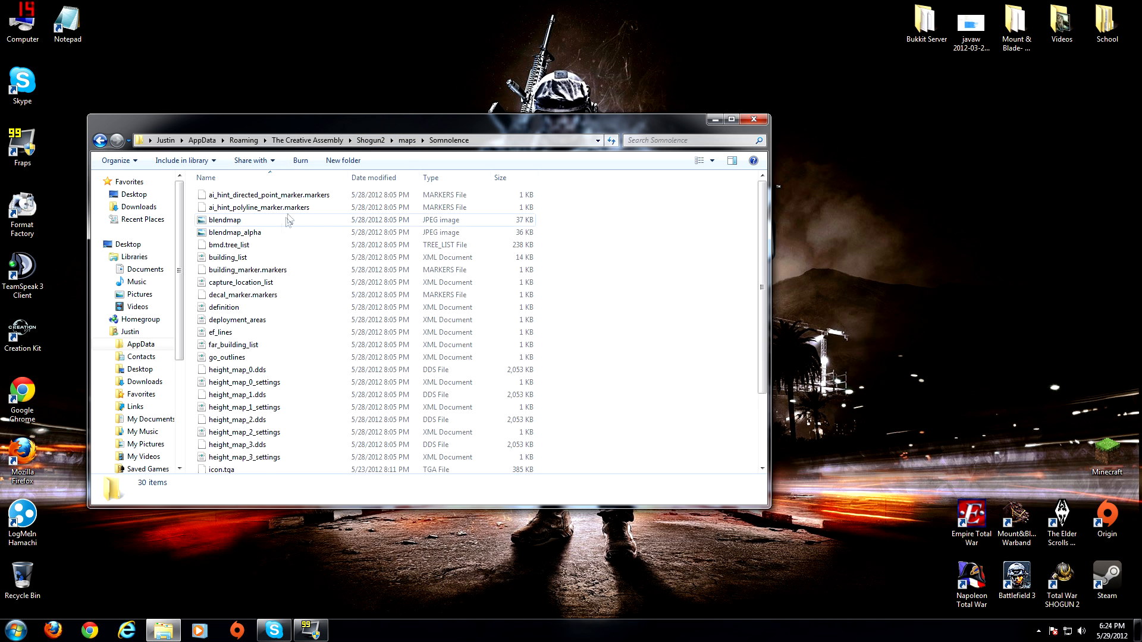
pyautogui.scroll(-3, 295, 271)
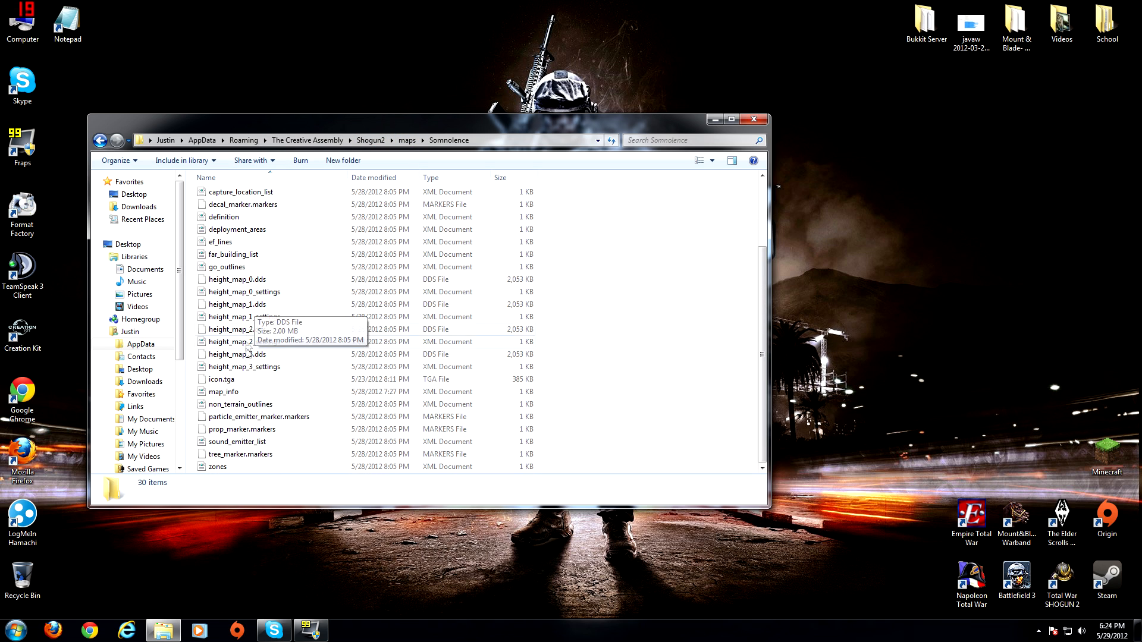
pyautogui.click(277, 231)
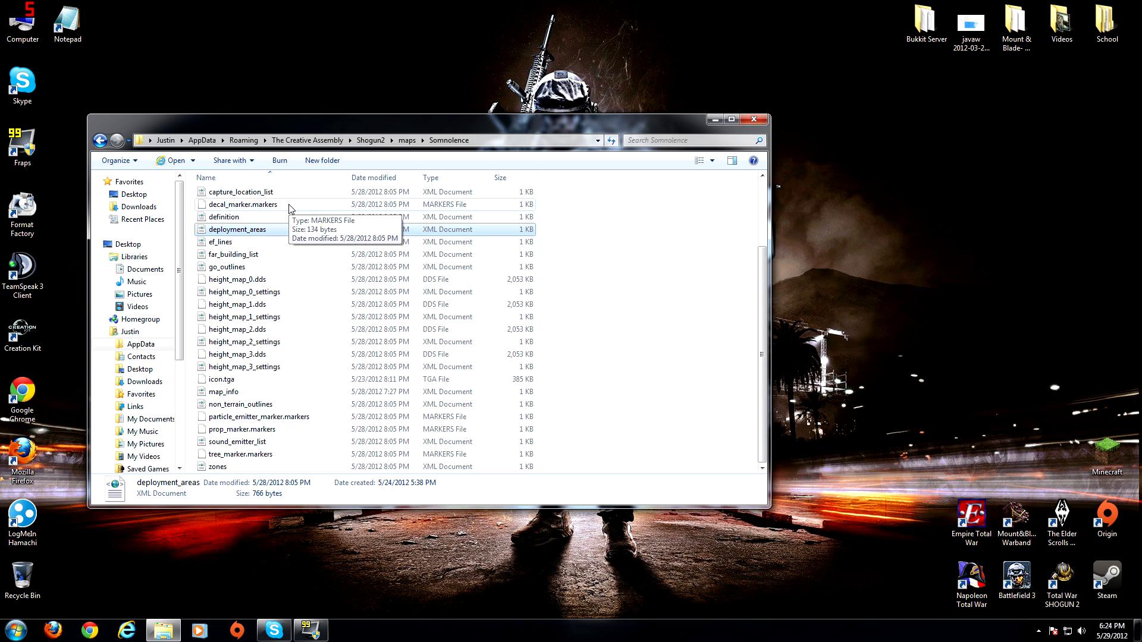
pyautogui.rightClick(230, 235)
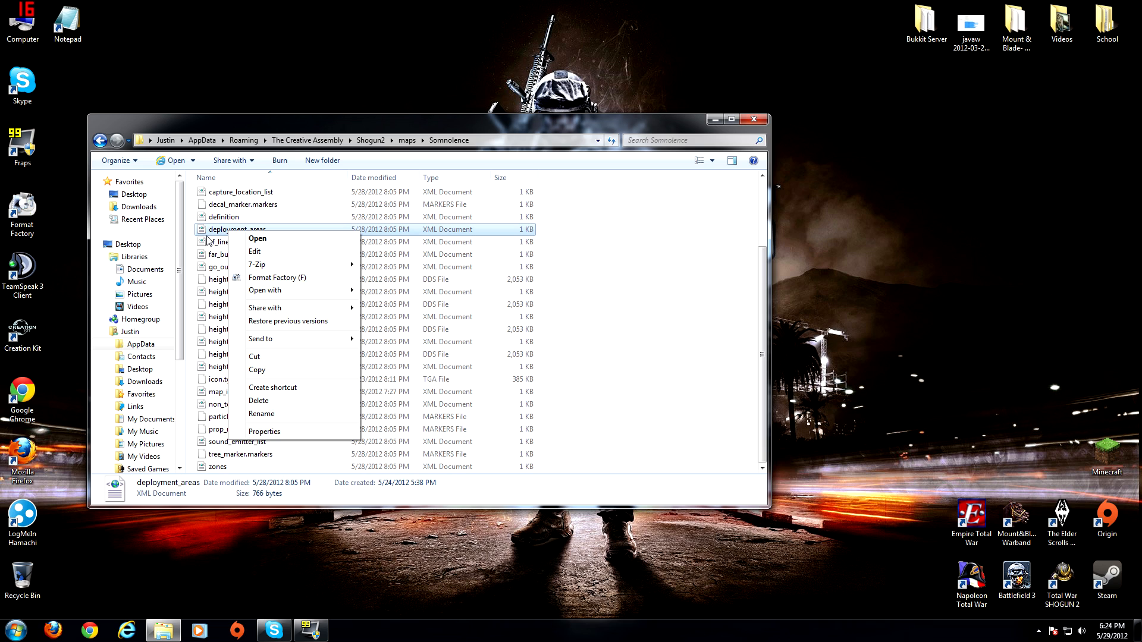
pyautogui.click(275, 370)
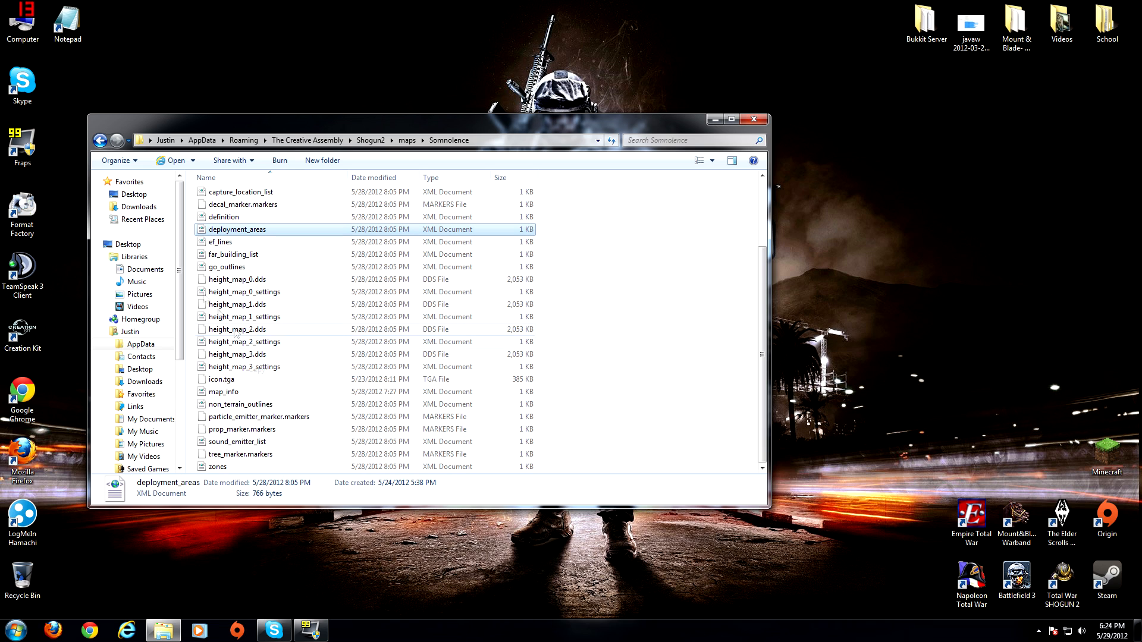
# - Paste deployment_areas into the coastline map folder, replacing the existing file
pyautogui.click(407, 141)
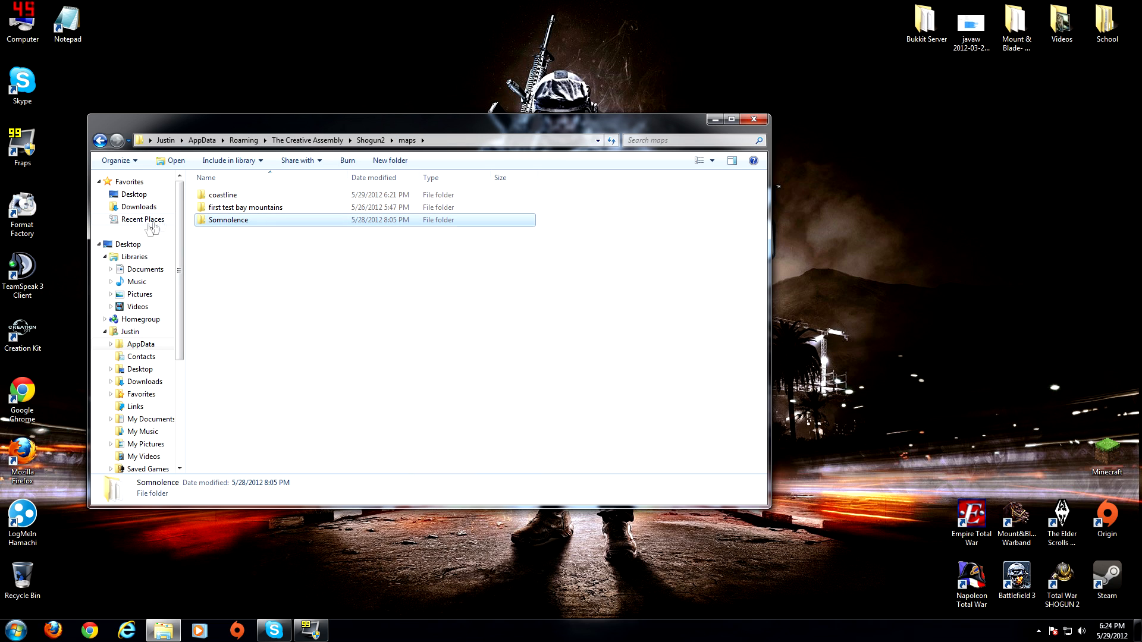
pyautogui.doubleClick(214, 196)
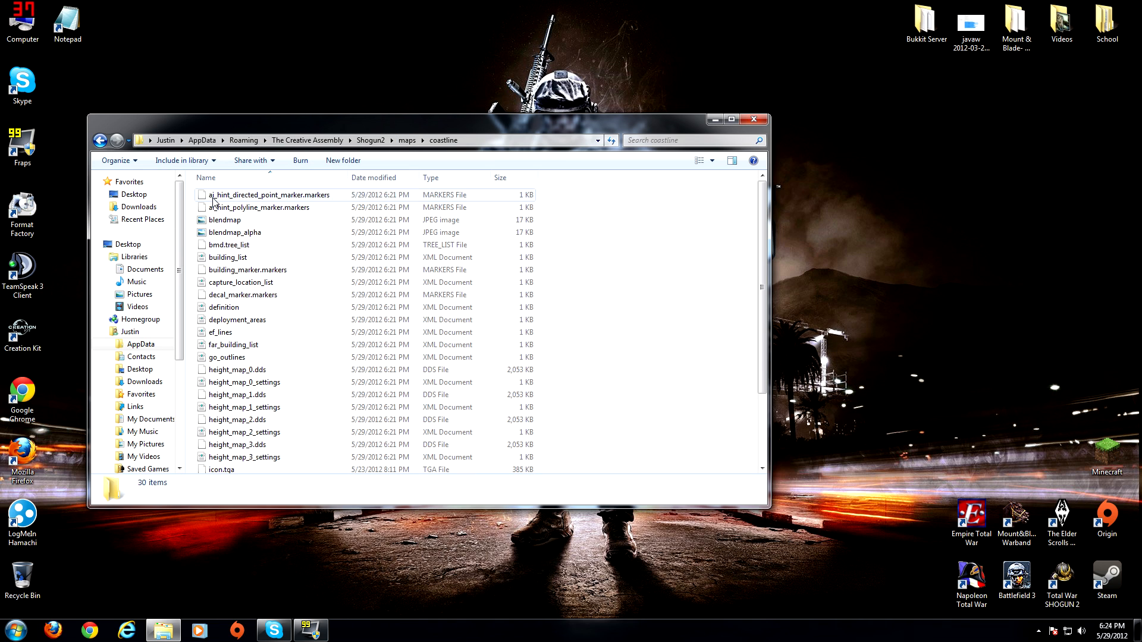
pyautogui.rightClick(298, 250)
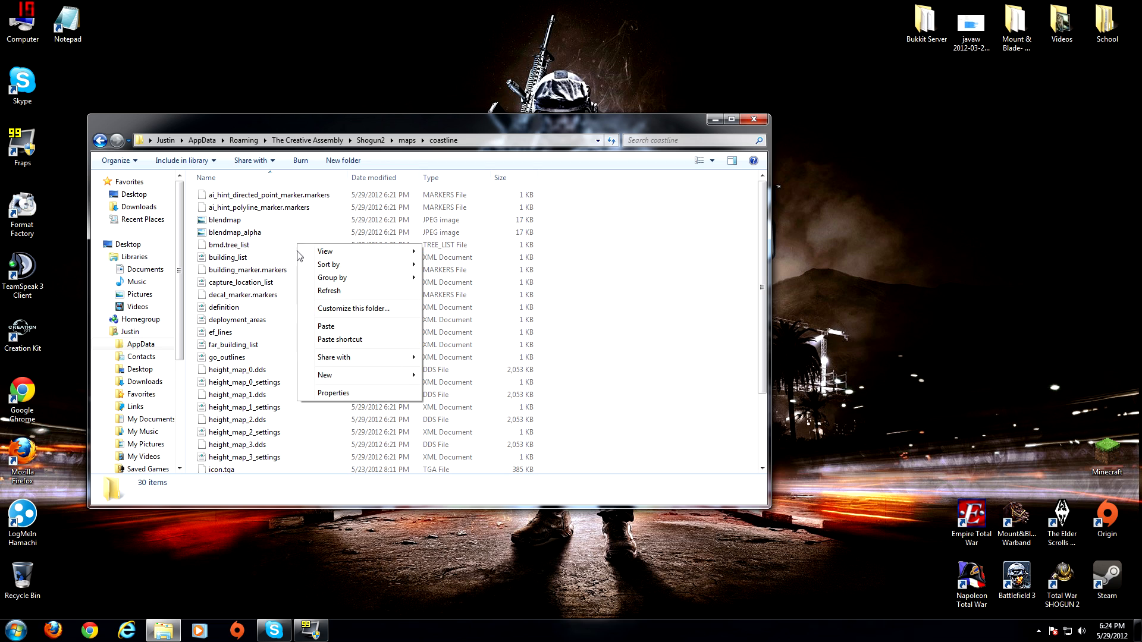
pyautogui.click(331, 326)
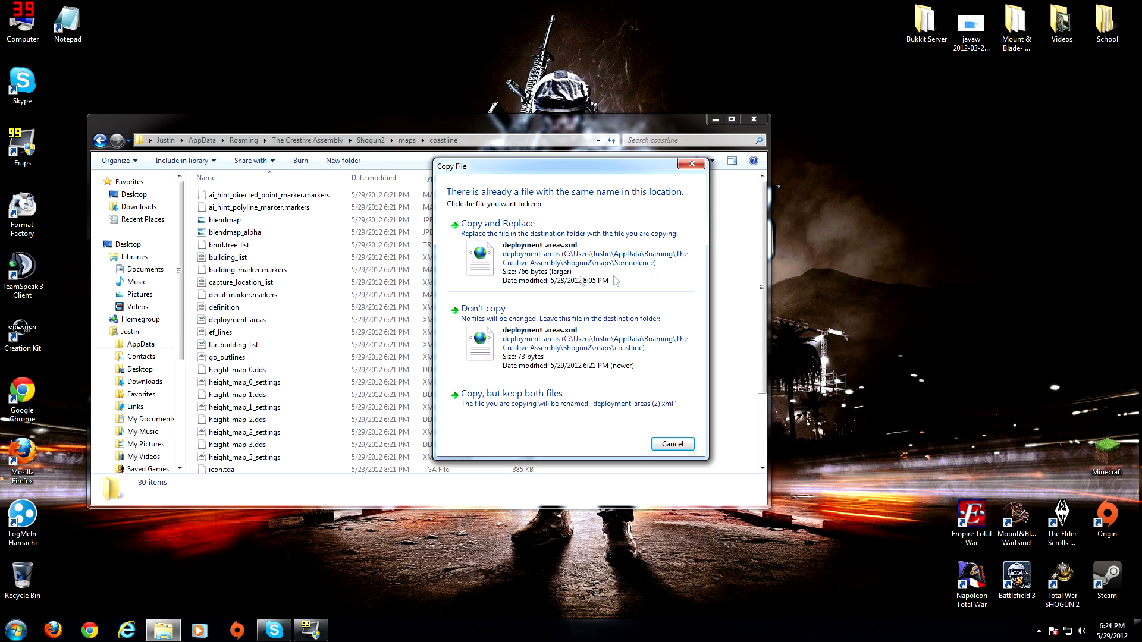
pyautogui.click(529, 261)
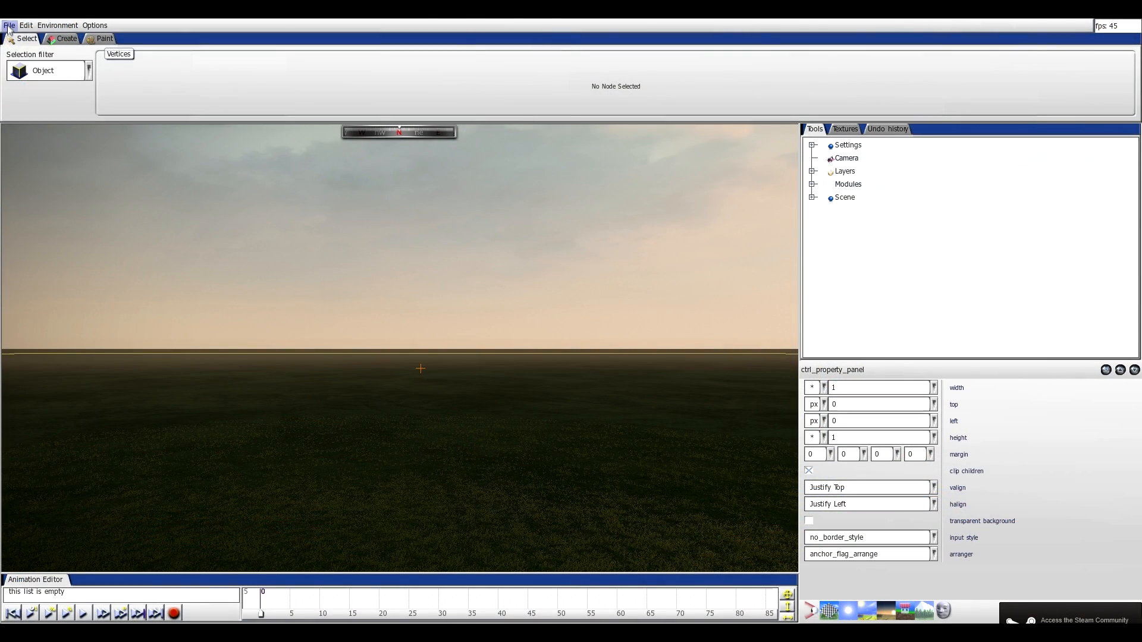
# - In the Shogun 2 map editor, load the coastline map and look over its red and blue deployment zones
pyautogui.click(8, 26)
pyautogui.click(21, 50)
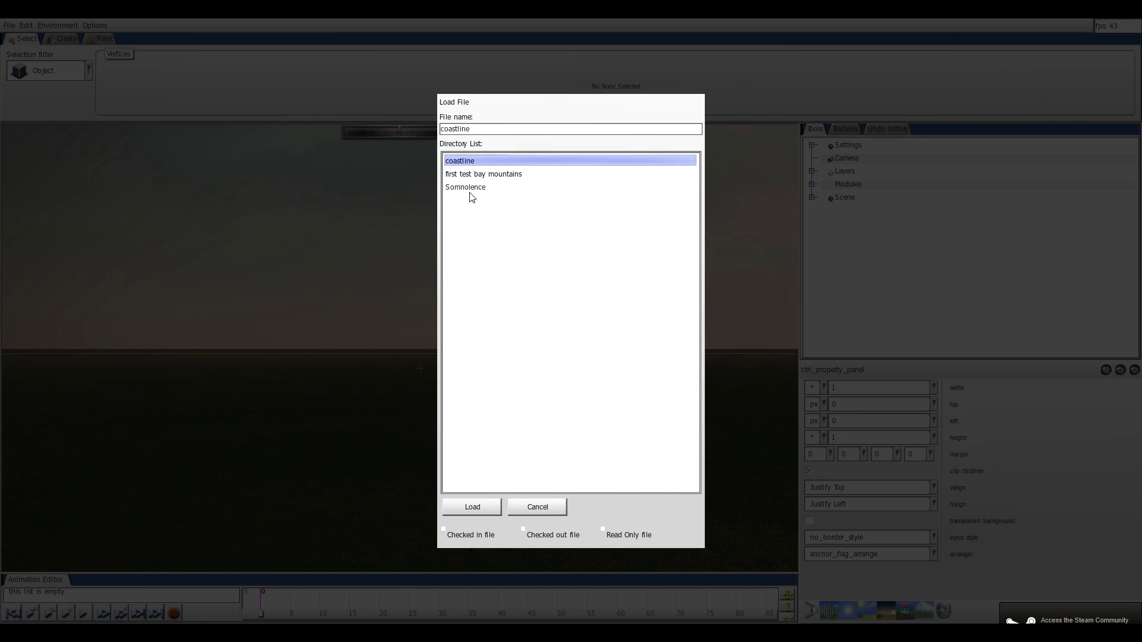
pyautogui.doubleClick(470, 162)
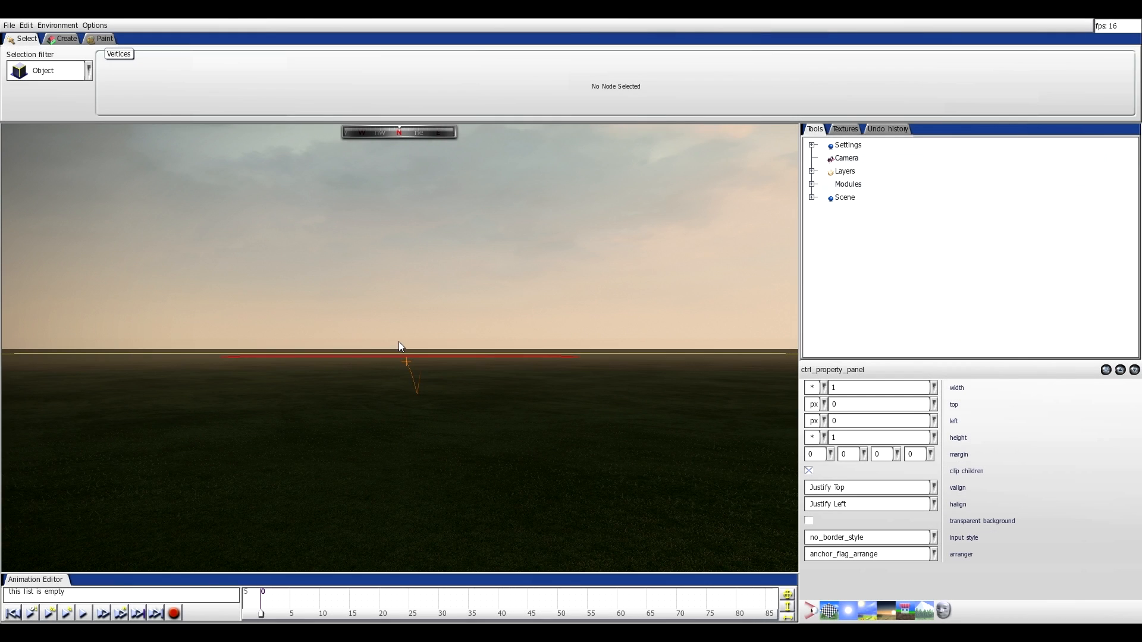
pyautogui.moveTo(416, 435); pyautogui.dragTo(418, 492, button='middle')
pyautogui.scroll(-6, 415, 455)
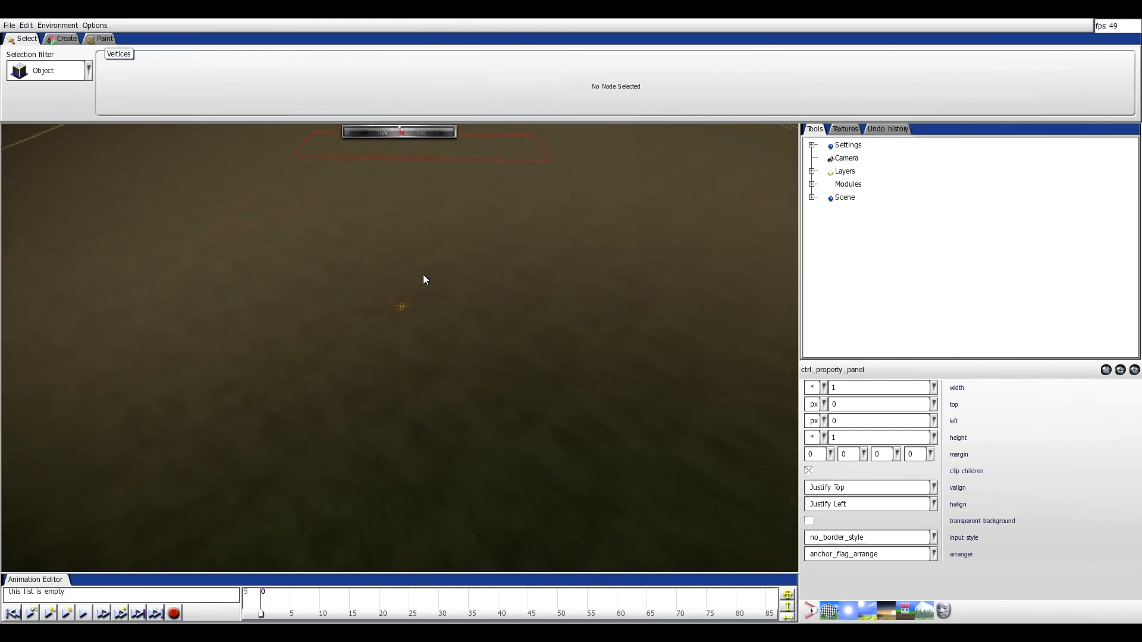
pyautogui.moveTo(431, 207); pyautogui.dragTo(451, 305, button='middle')
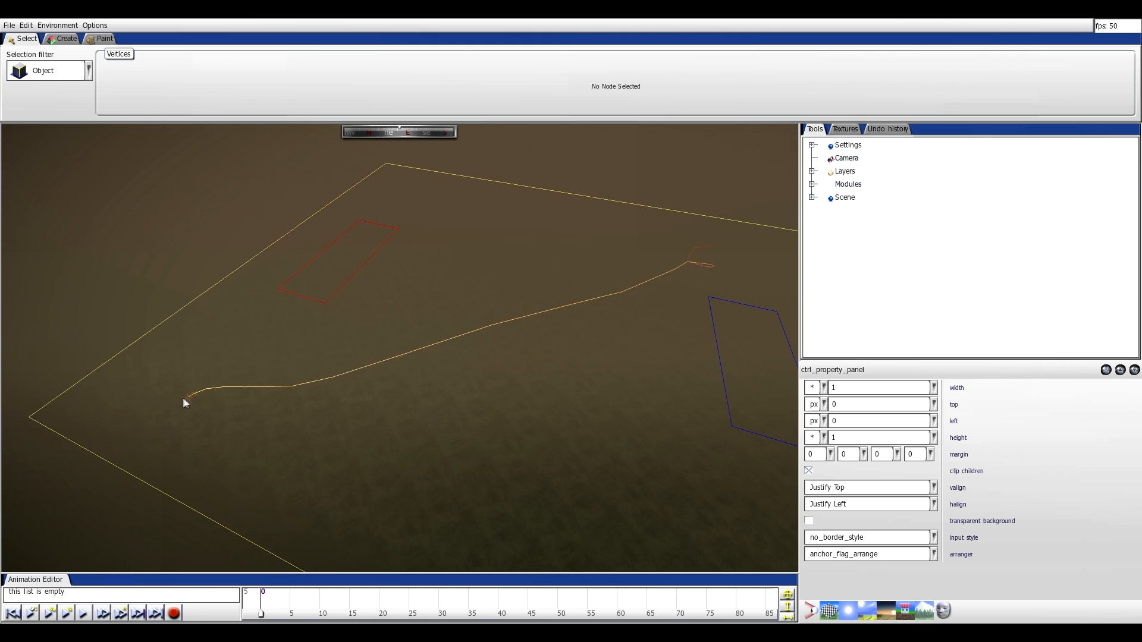
pyautogui.moveTo(221, 398); pyautogui.dragTo(931, 608, button='middle')
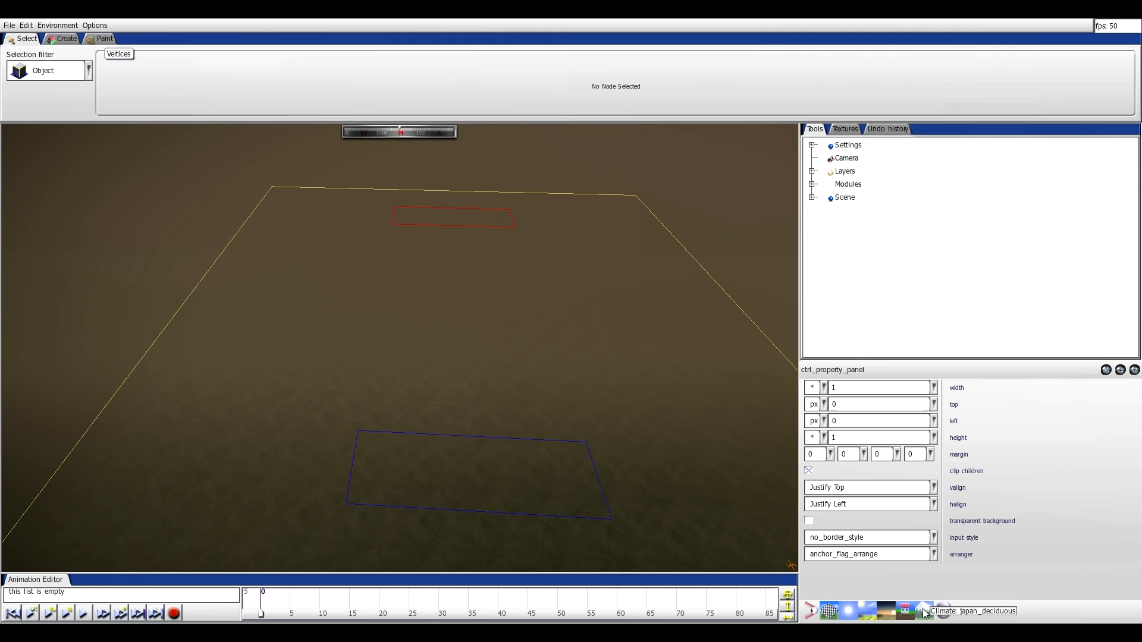
# - Try the alternate camera mode close to the terrain and return to the original camera mode
pyautogui.click(814, 617)
pyautogui.click(830, 571)
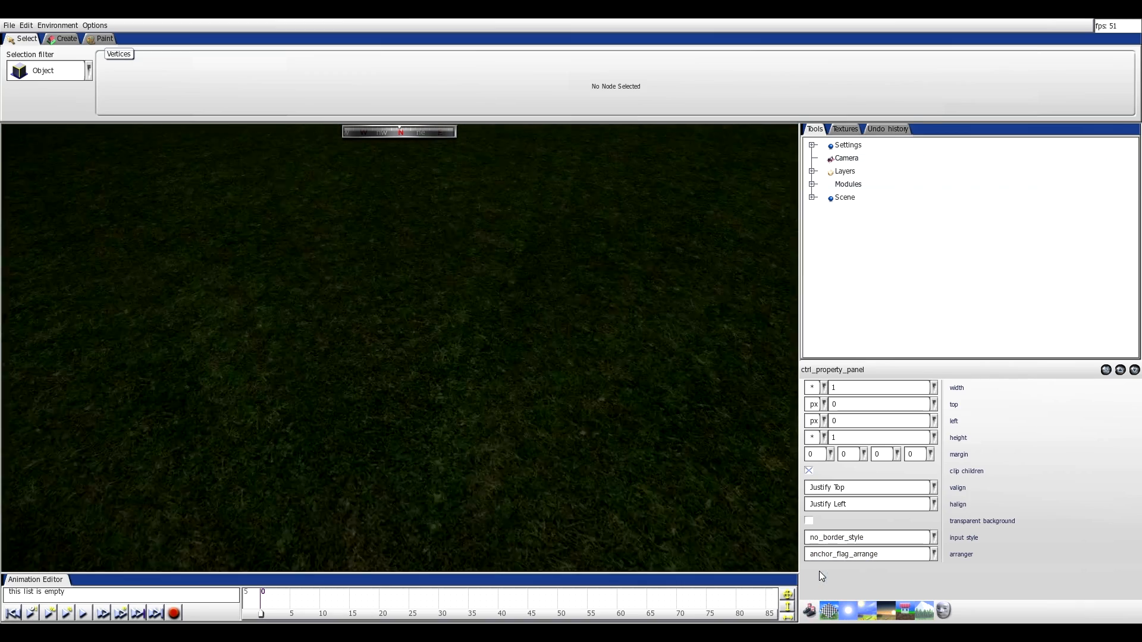
pyautogui.moveTo(534, 301); pyautogui.dragTo(499, 501, button='middle')
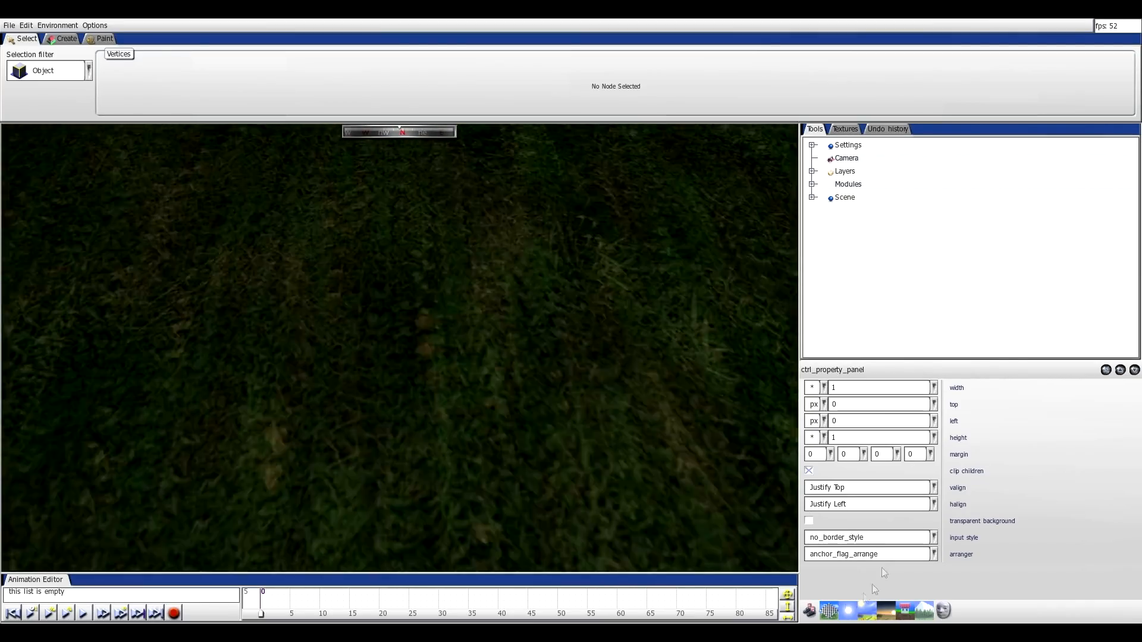
pyautogui.click(815, 612)
pyautogui.click(818, 550)
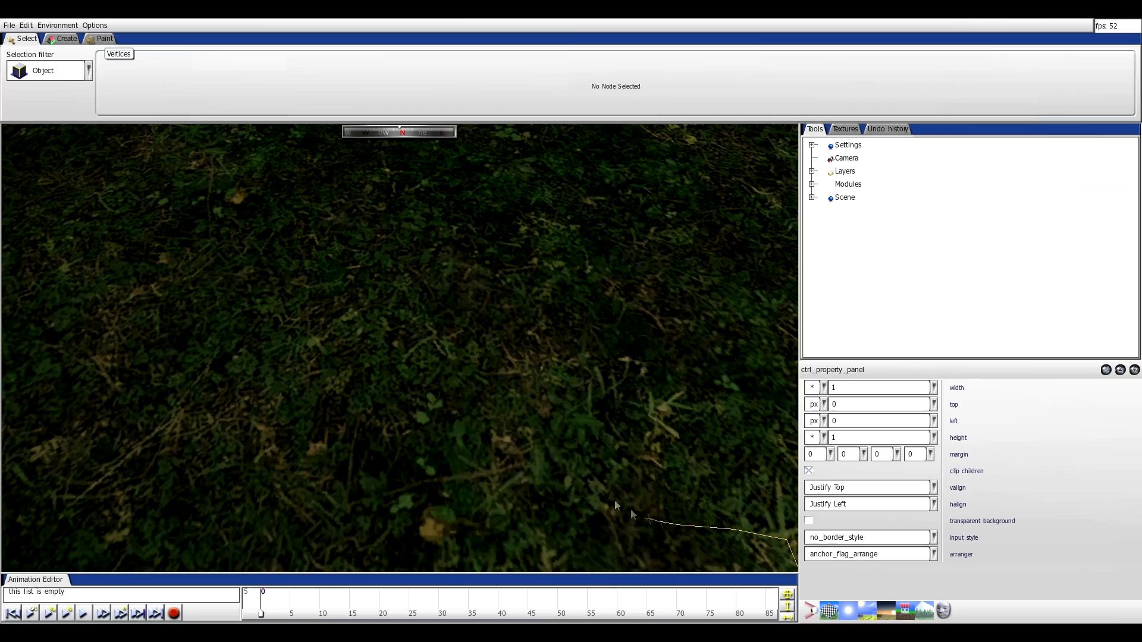
pyautogui.scroll(-3, 538, 363)
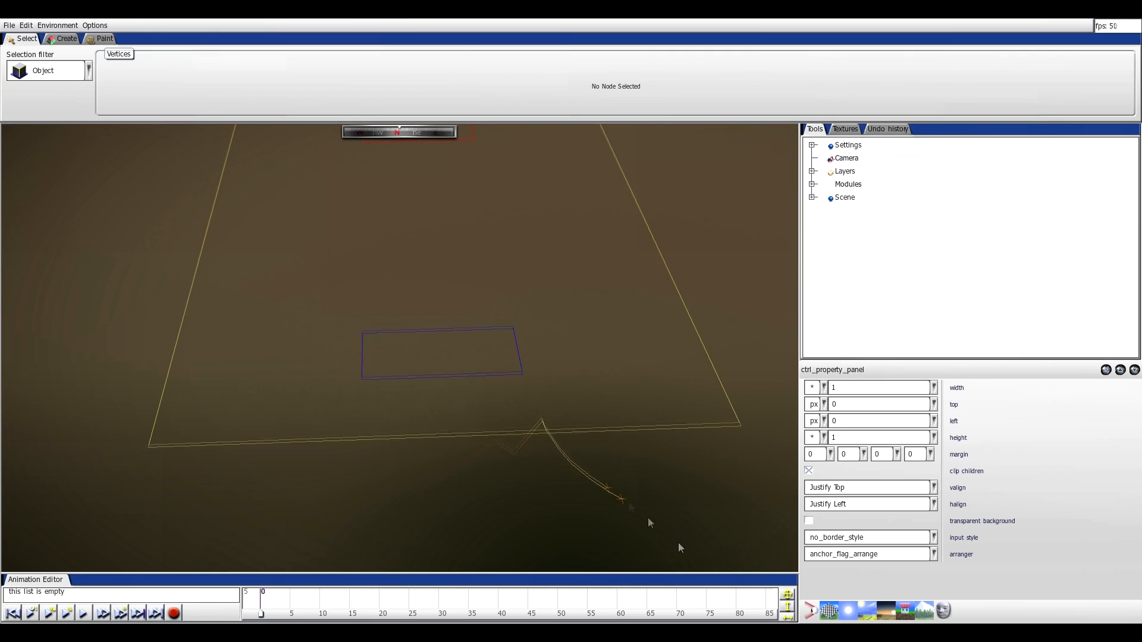
# - Look through the grid snap options without selecting any
pyautogui.click(829, 611)
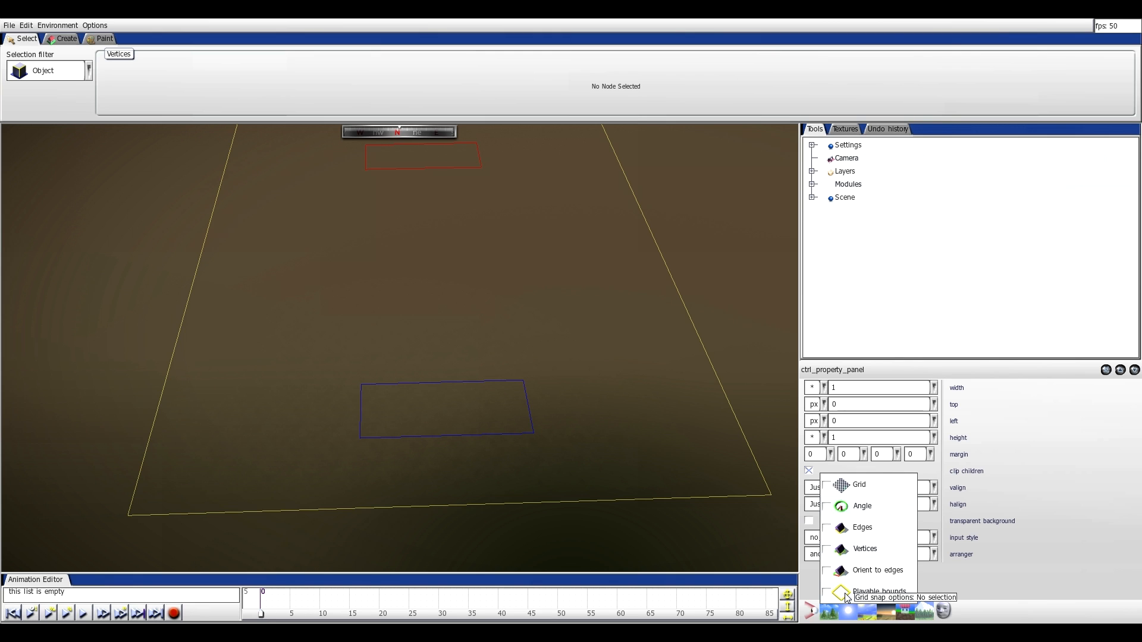
pyautogui.press('w')
pyautogui.click(1080, 547)
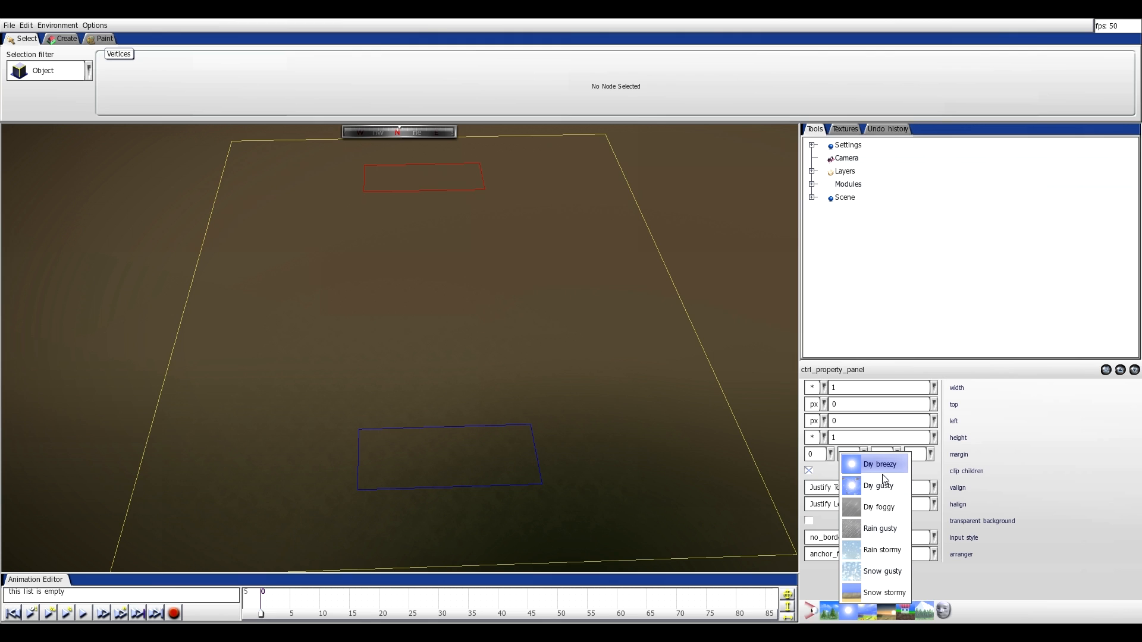
# - Preview the Dry gusty and Rain stormy weather settings on the map
pyautogui.click(879, 495)
pyautogui.moveTo(854, 610)
pyautogui.click(866, 554)
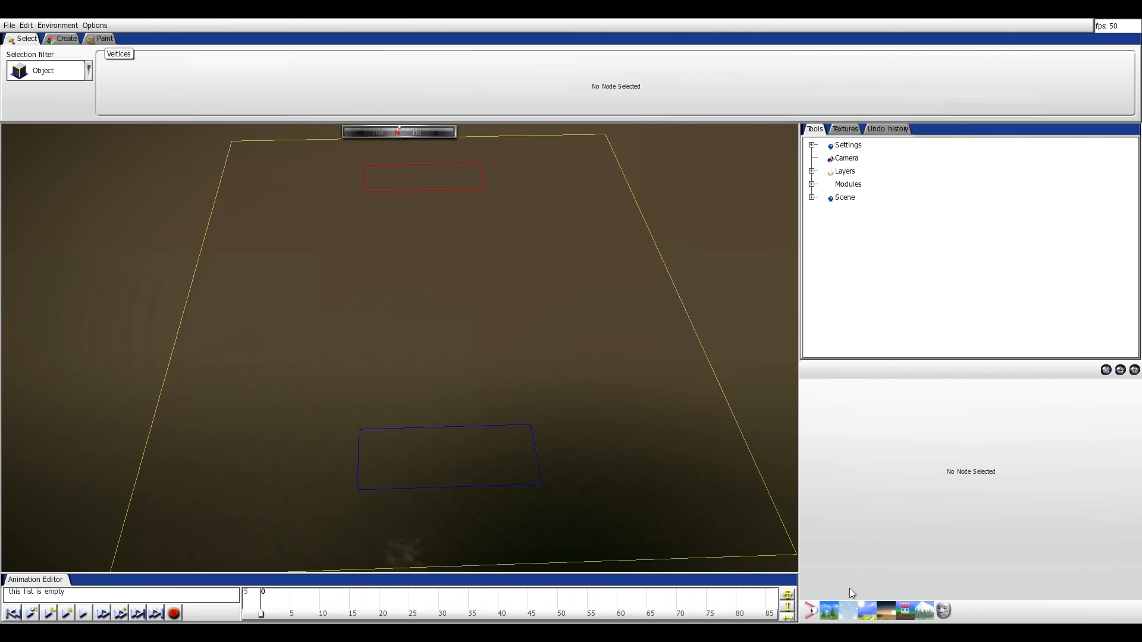
pyautogui.press('s')
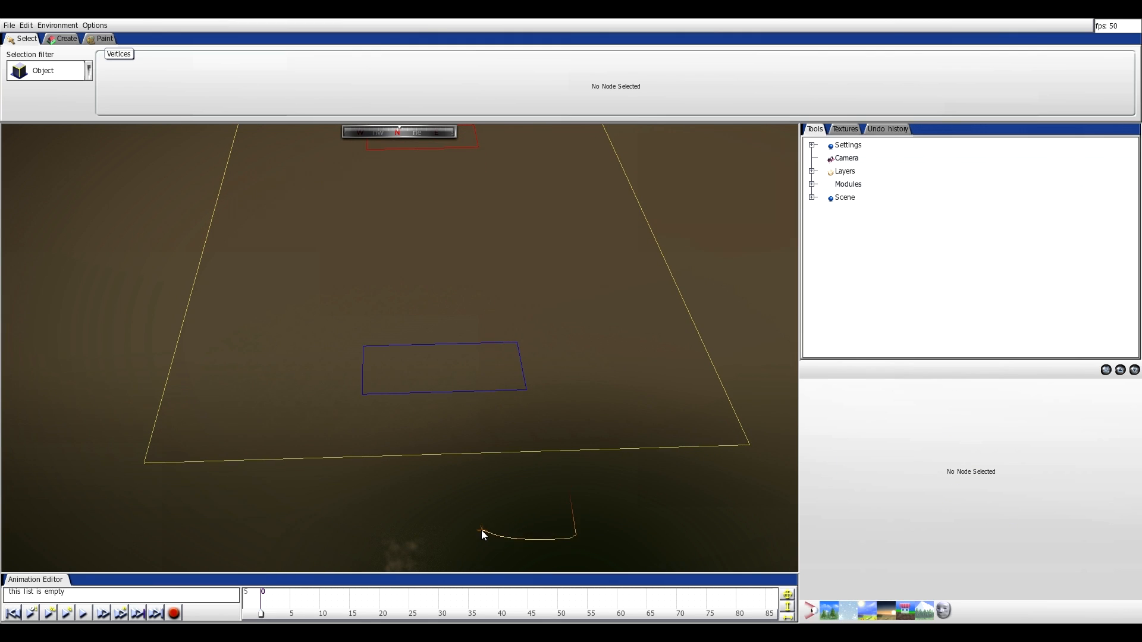
pyautogui.press('w')
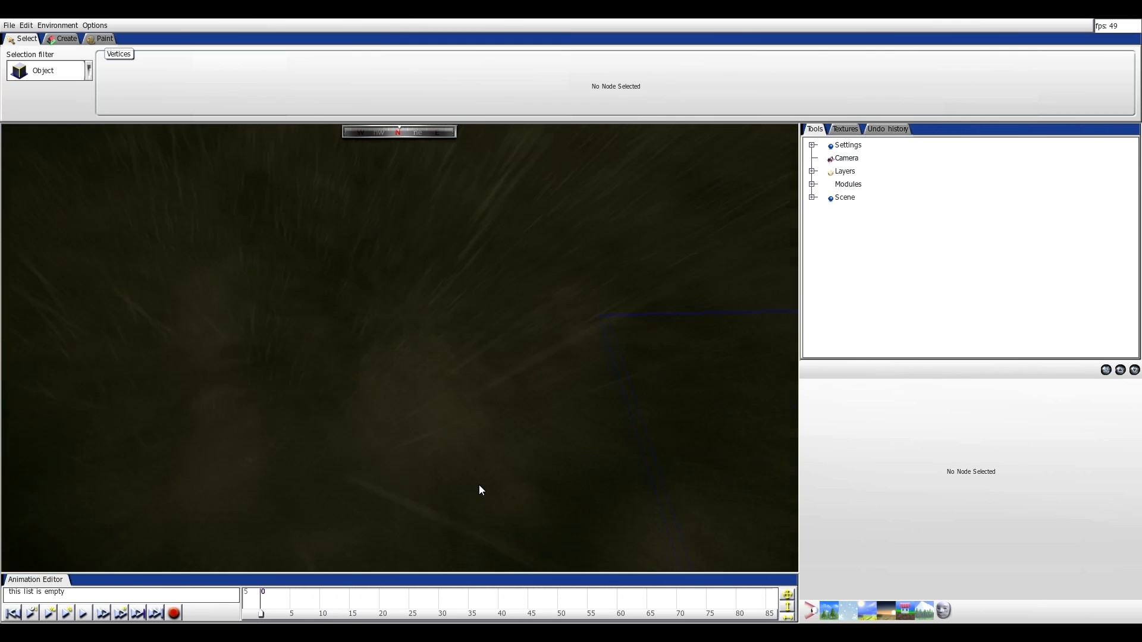
# - Preview the Snow gusty and Snow stormy weather settings and restore the weather to Dry breezy
pyautogui.moveTo(853, 618)
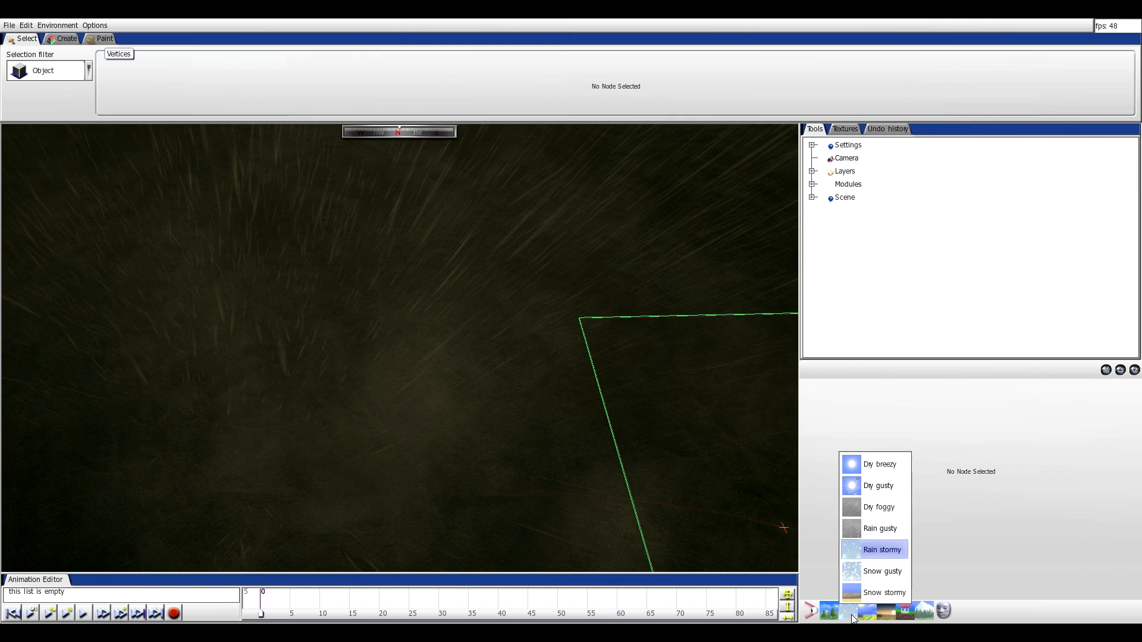
pyautogui.click(866, 575)
pyautogui.click(851, 609)
pyautogui.click(859, 594)
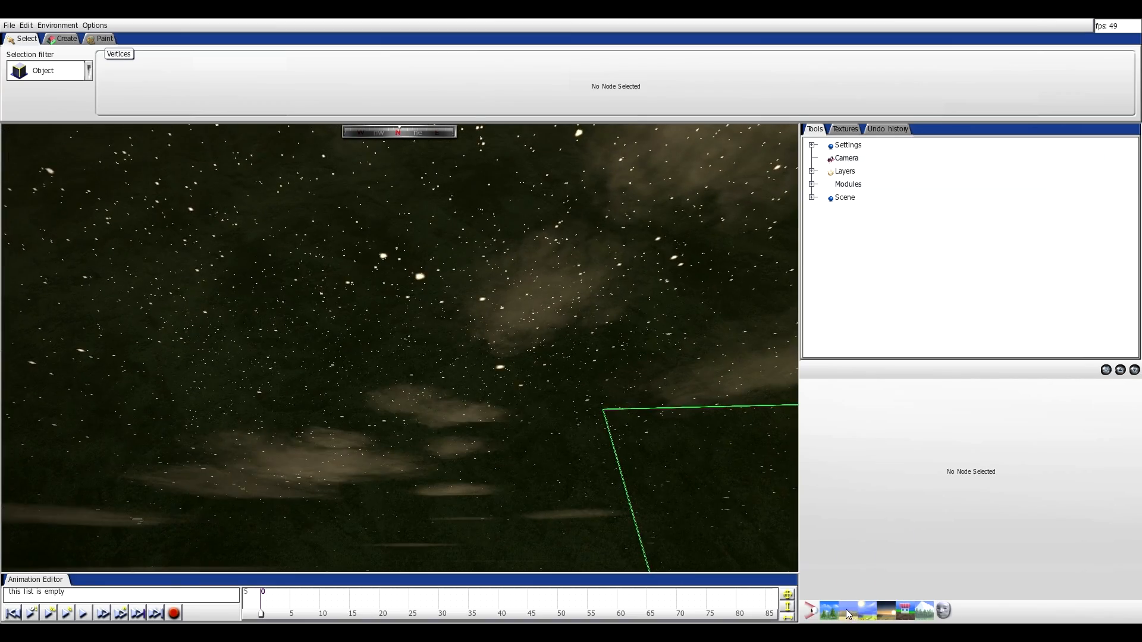
pyautogui.moveTo(849, 614)
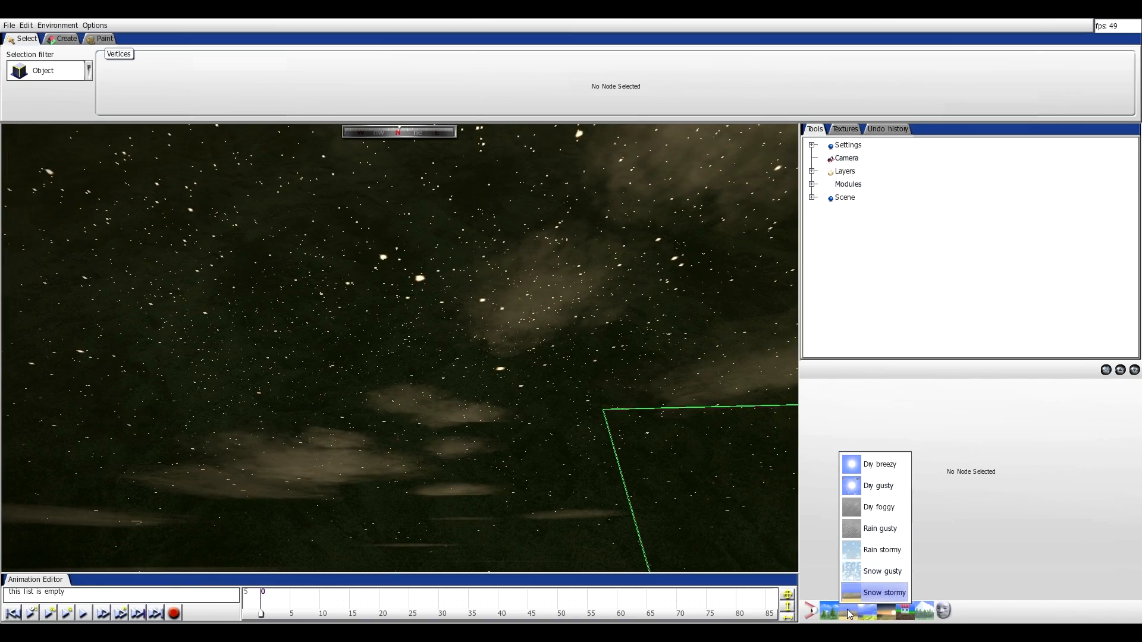
pyautogui.click(865, 468)
pyautogui.press('Right')
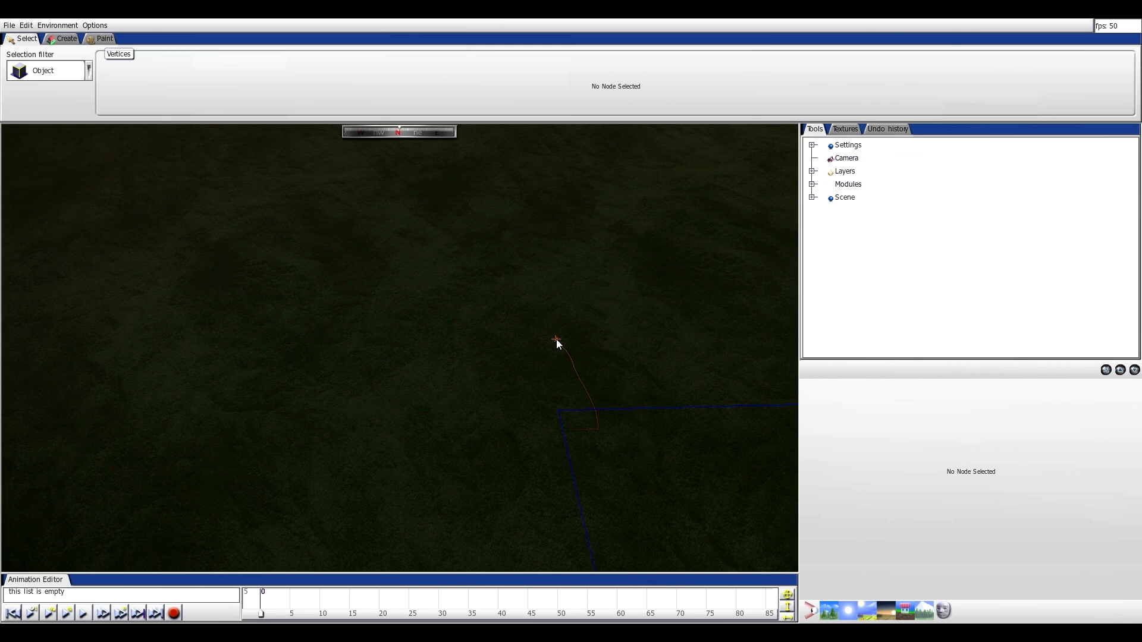
# - Change the map's time-of-day lighting and check the sky above the horizon
pyautogui.click(883, 609)
pyautogui.click(892, 590)
pyautogui.moveTo(580, 161); pyautogui.dragTo(443, 152, button='middle')
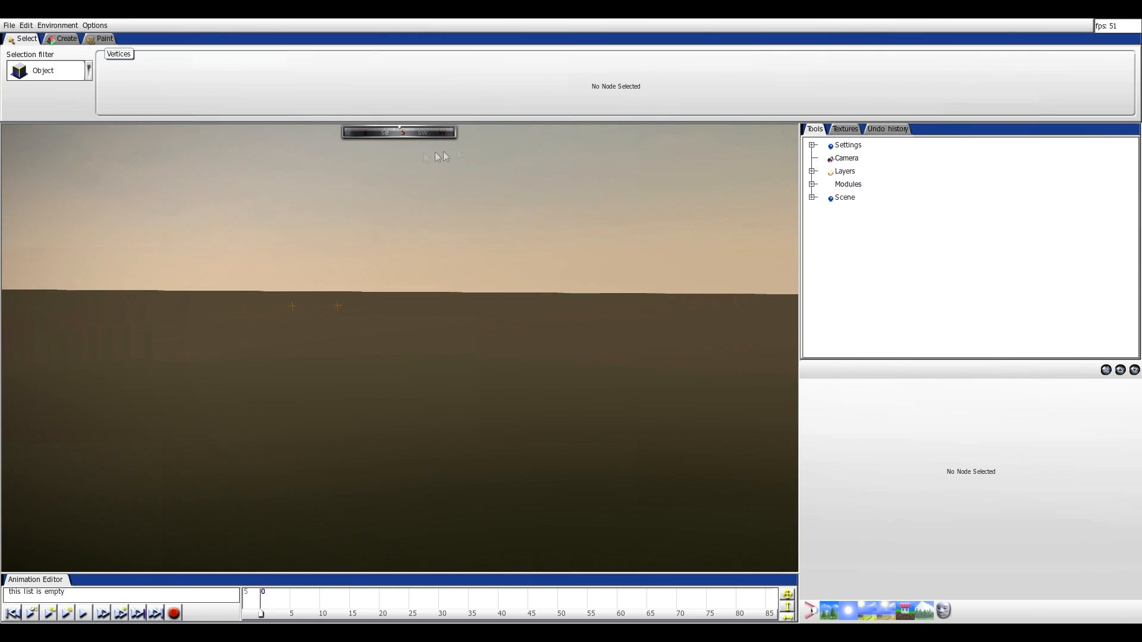
# - Set the map's time of day to the last available option with the whole playable area in view
pyautogui.moveTo(619, 360); pyautogui.dragTo(610, 450, button='middle')
pyautogui.moveTo(328, 426); pyautogui.dragTo(354, 536, button='middle')
pyautogui.moveTo(326, 428); pyautogui.dragTo(306, 259, button='middle')
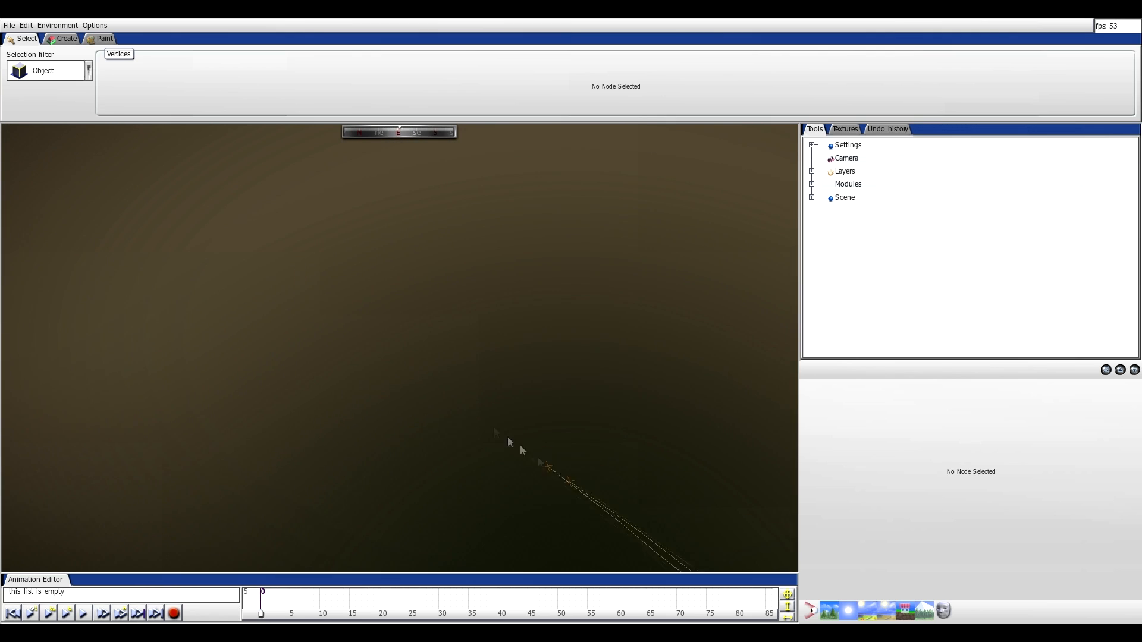
pyautogui.moveTo(371, 237); pyautogui.dragTo(887, 618, button='middle')
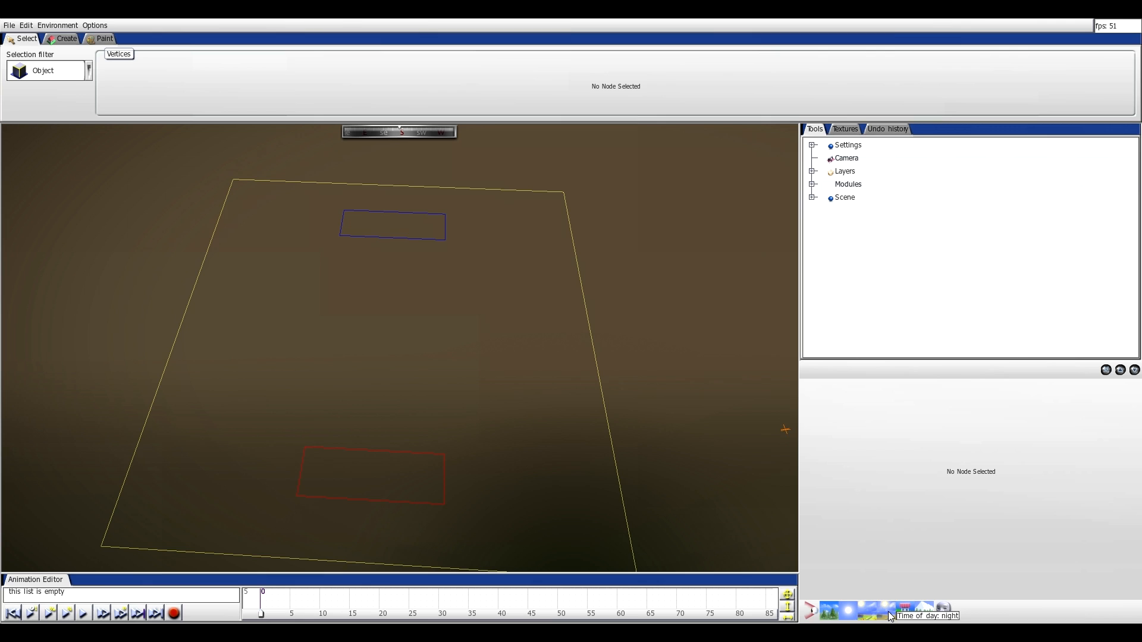
pyautogui.click(890, 616)
pyautogui.click(899, 597)
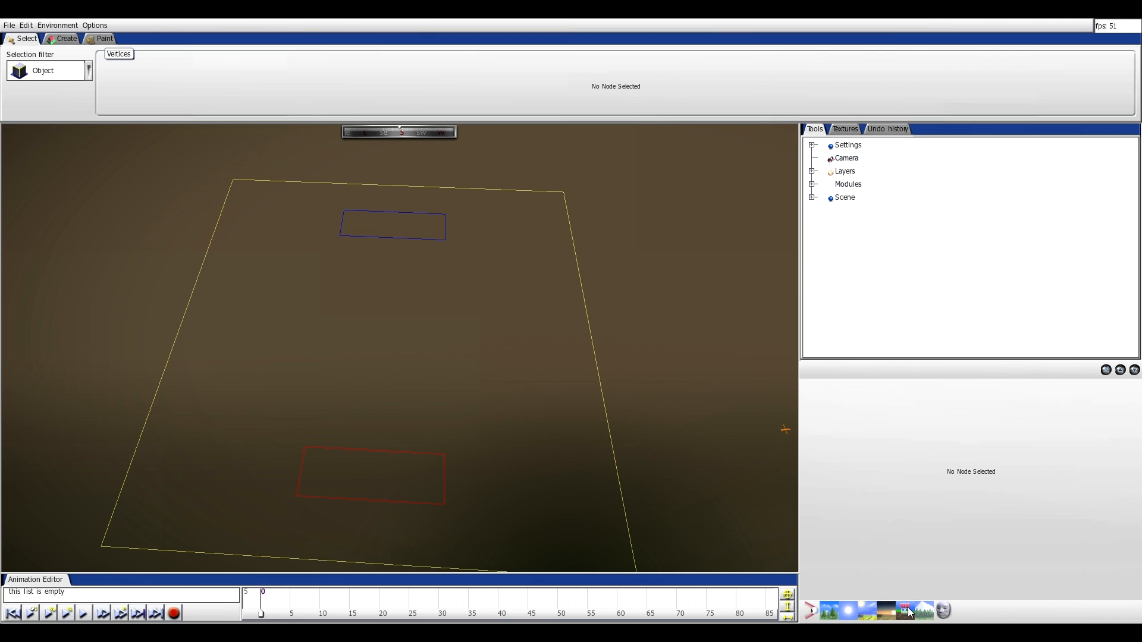
# - Check the Landscape, Freeform and other camera mode options, and preview the japan_evergreen and japan_lowland settings on the ground
pyautogui.click(907, 610)
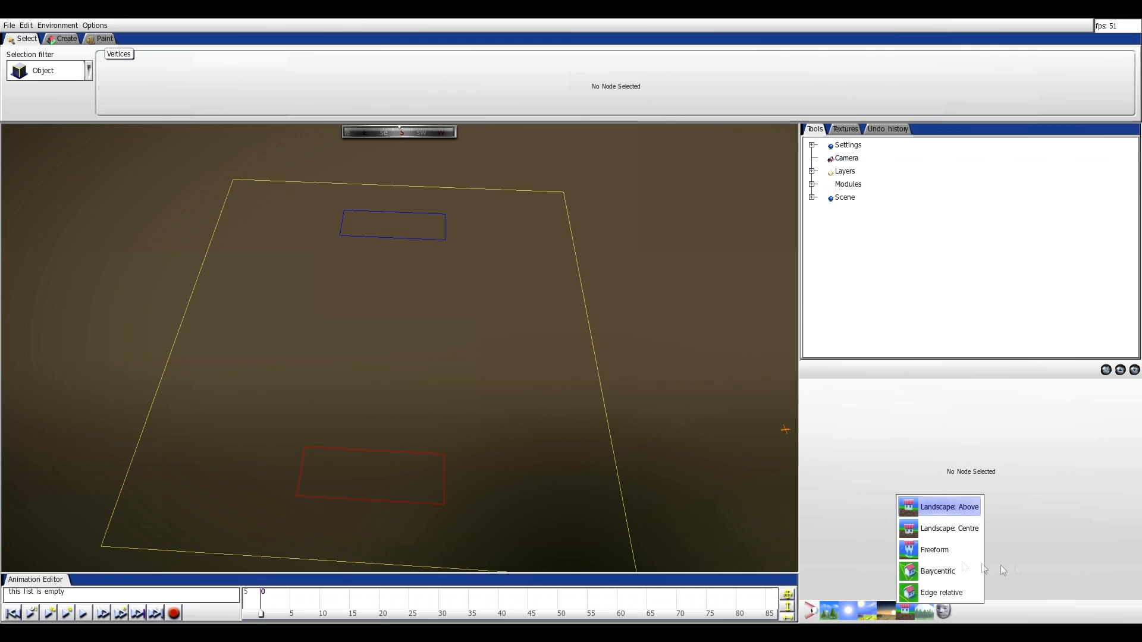
pyautogui.click(927, 613)
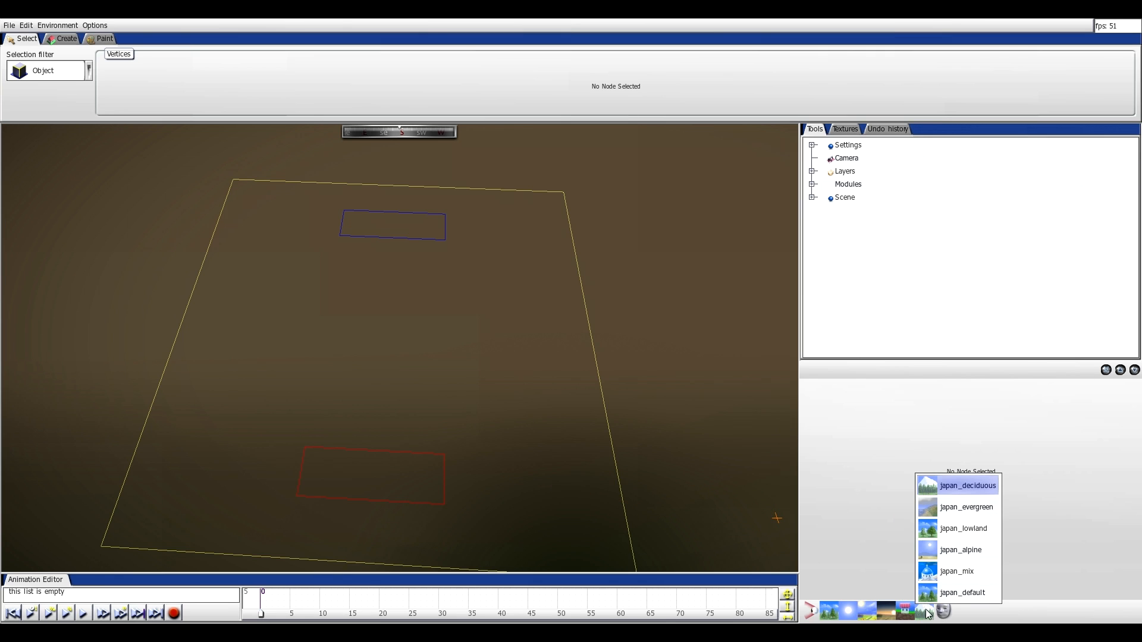
pyautogui.click(957, 512)
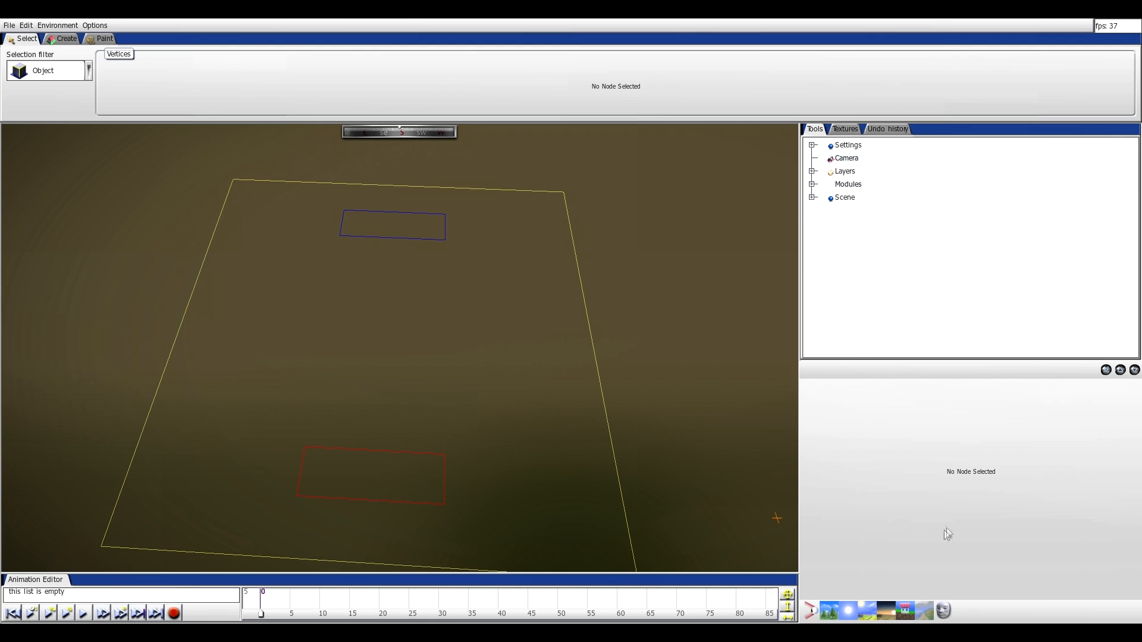
pyautogui.click(923, 612)
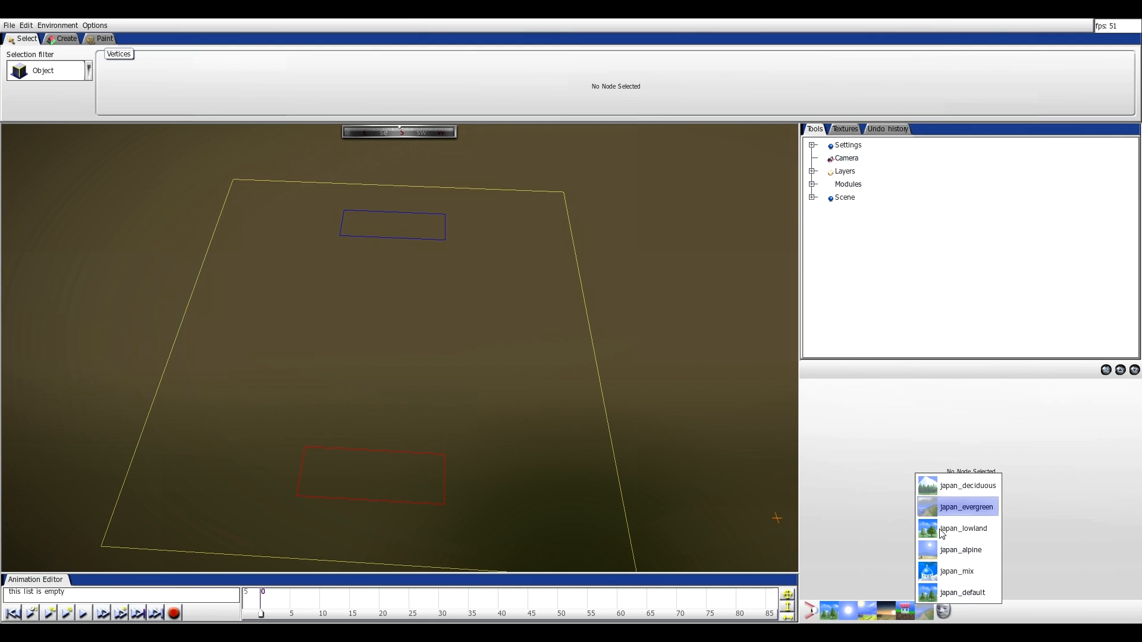
pyautogui.click(939, 530)
pyautogui.click(931, 610)
pyautogui.click(933, 596)
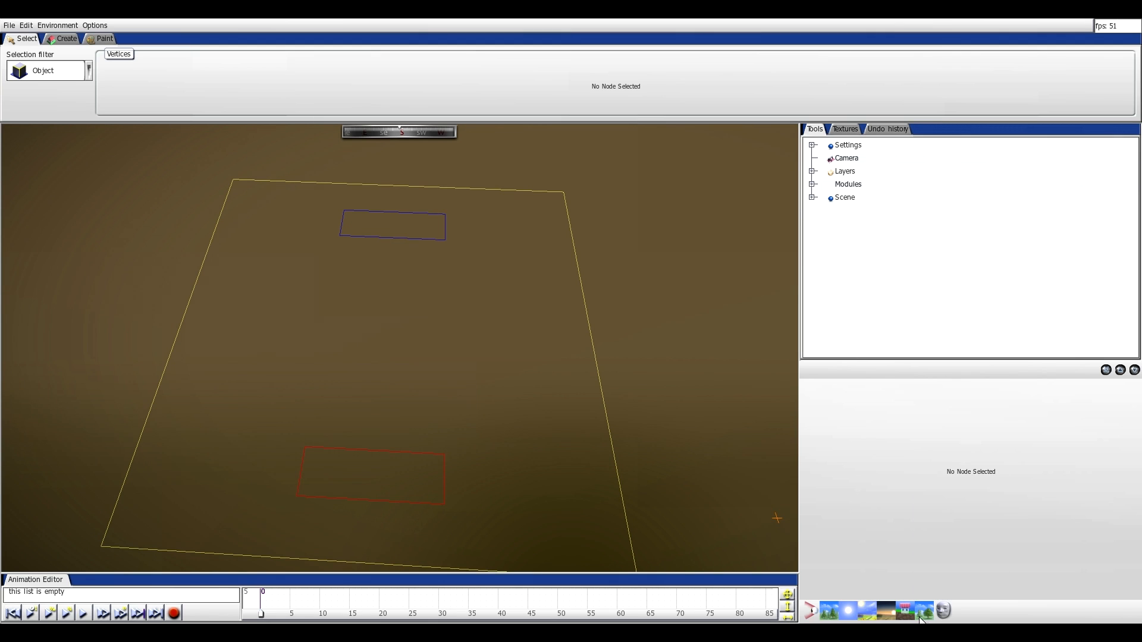
# - Preview the japan_alpine and japan_mix settings and settle on japan_default for the map
pyautogui.click(920, 616)
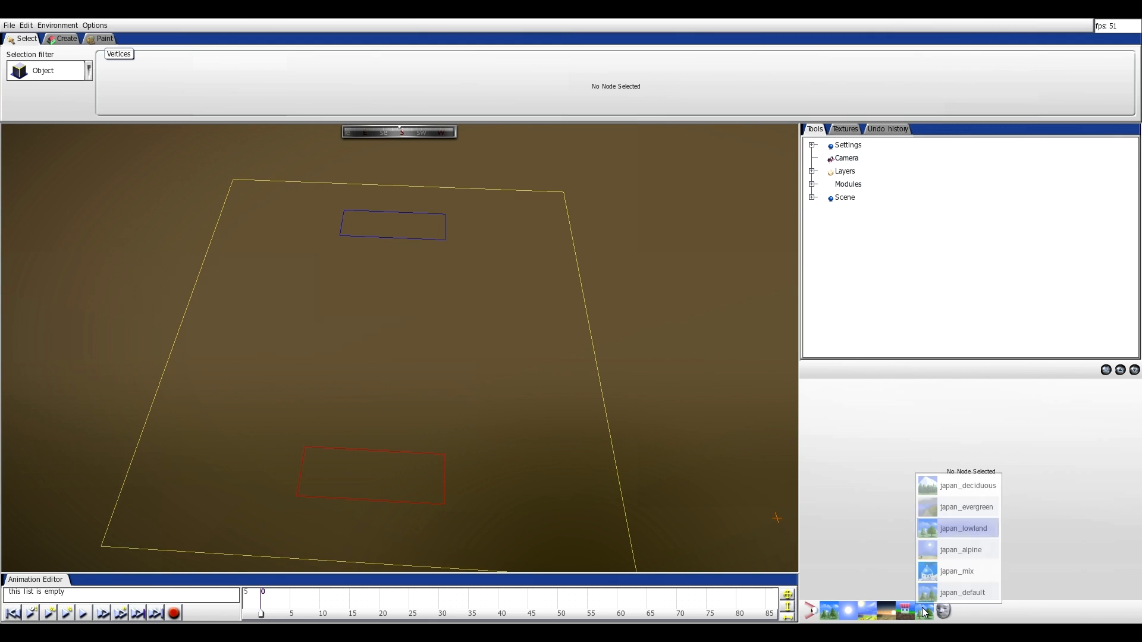
pyautogui.click(943, 551)
pyautogui.click(926, 615)
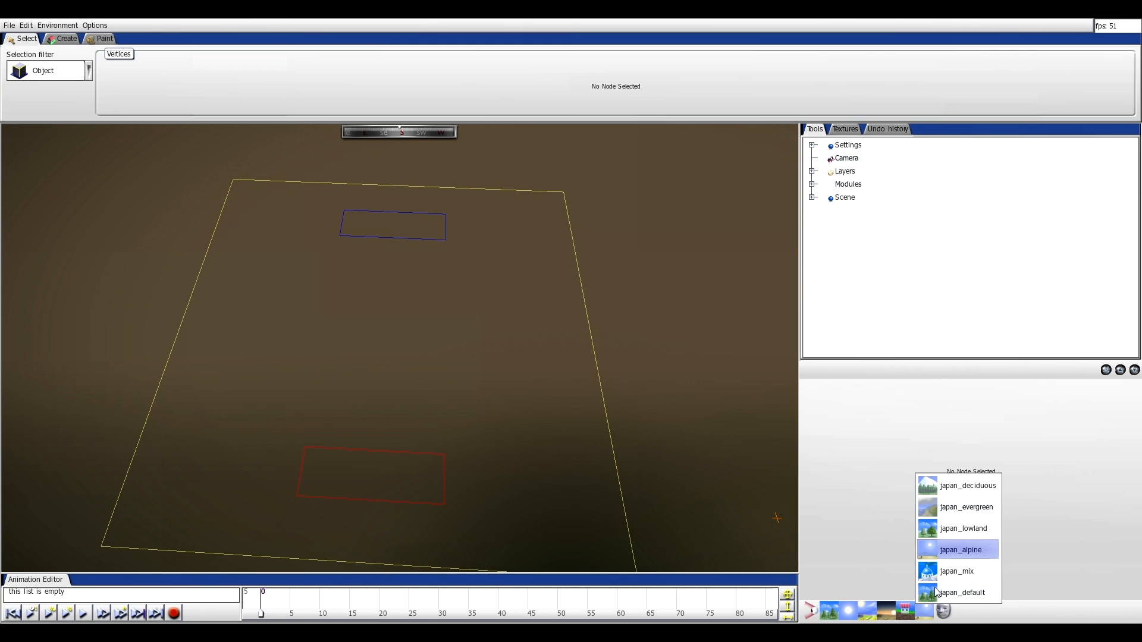
pyautogui.click(936, 575)
pyautogui.click(926, 615)
pyautogui.click(945, 597)
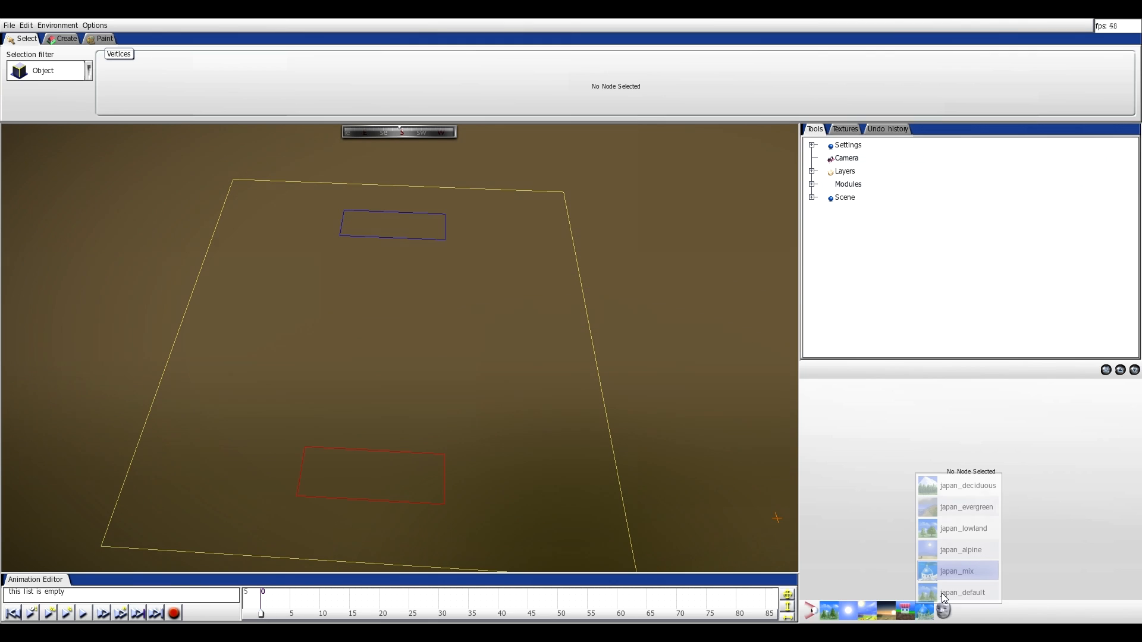
pyautogui.click(925, 615)
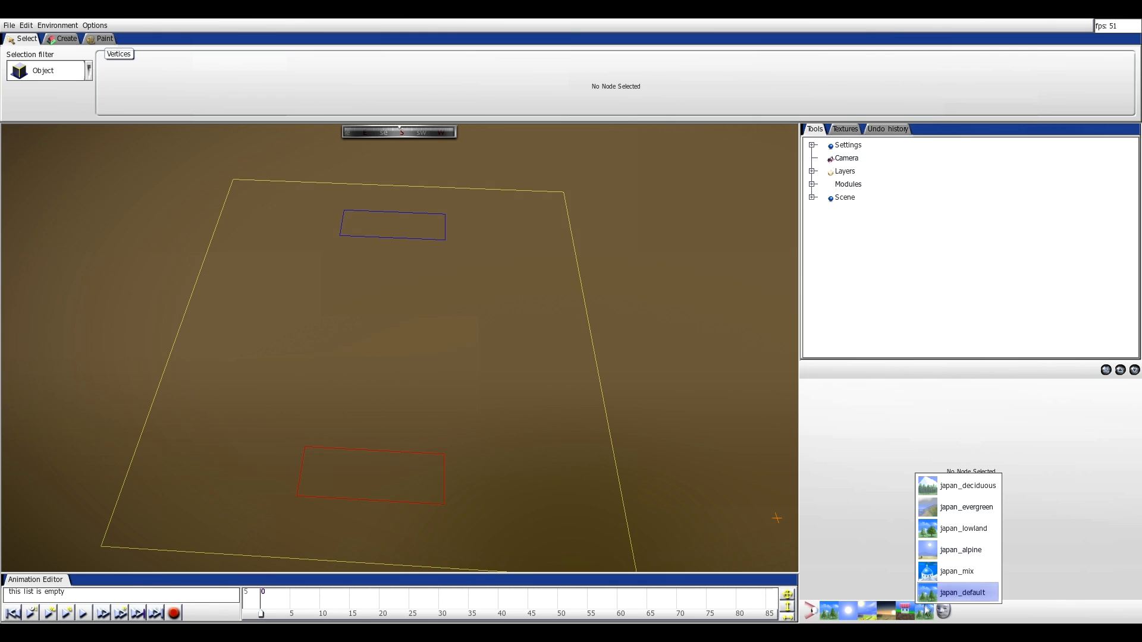
pyautogui.click(933, 574)
pyautogui.click(926, 615)
pyautogui.click(945, 596)
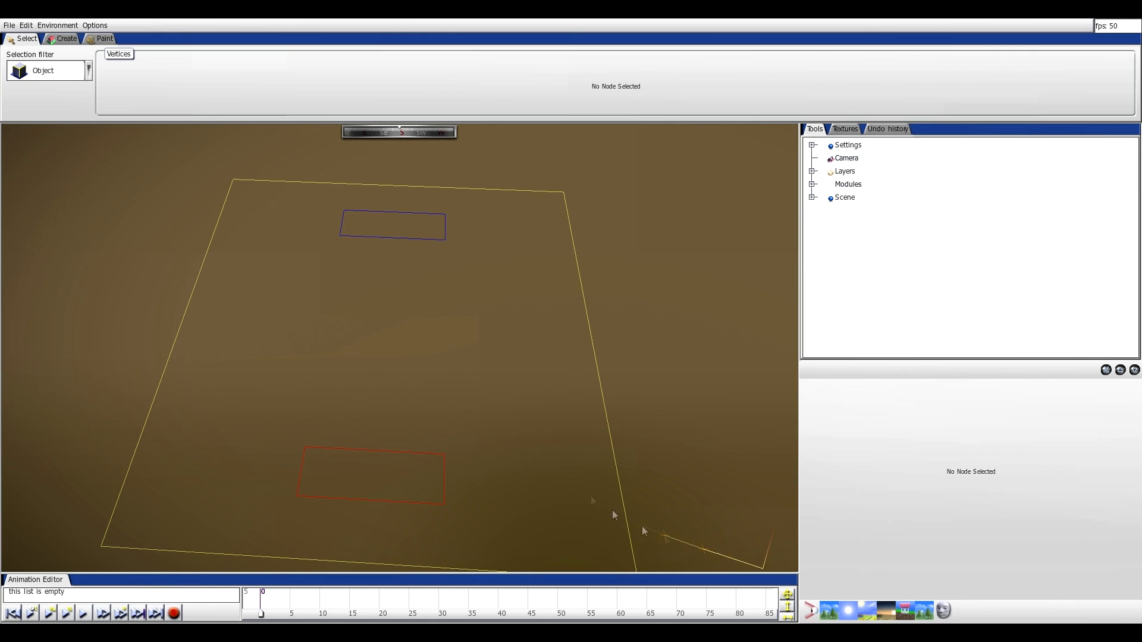
# - Inspect the ground around both deployment zones and check the Visible and Active options without changing them
pyautogui.scroll(5, 413, 361)
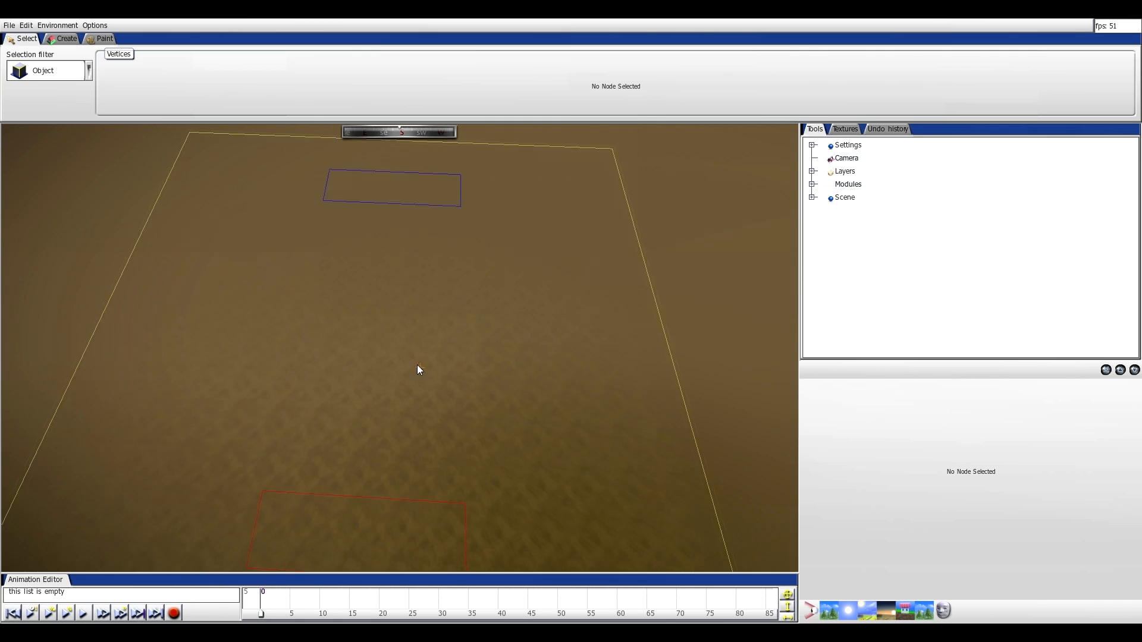
pyautogui.scroll(-3, 420, 376)
pyautogui.scroll(-2, 420, 376)
pyautogui.moveTo(421, 376); pyautogui.dragTo(766, 541, button='middle')
pyautogui.click(944, 617)
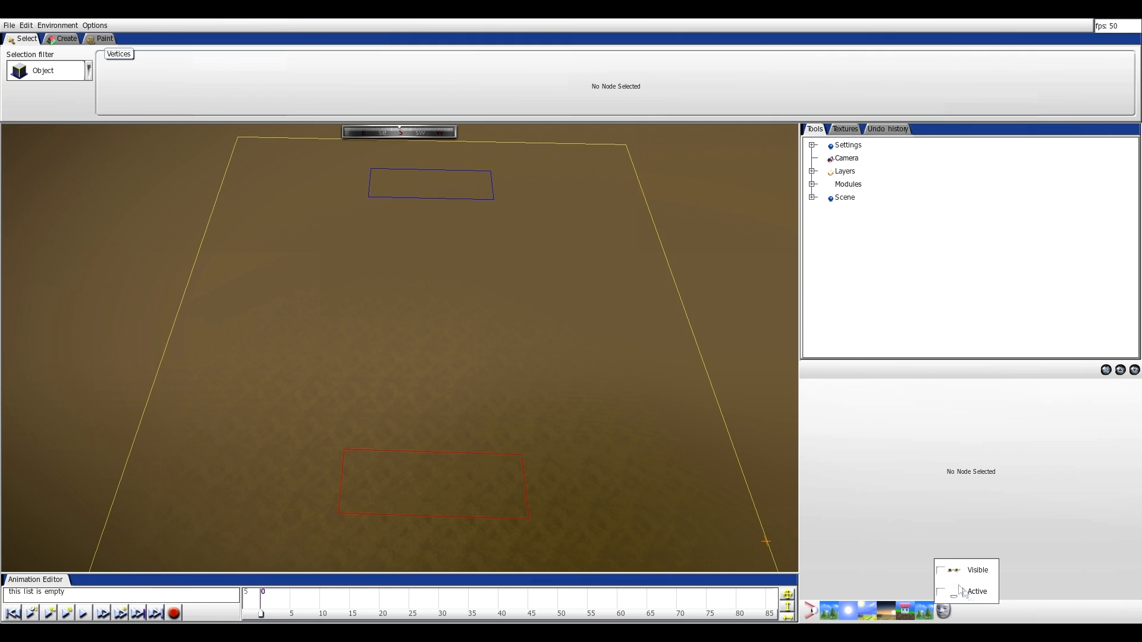
pyautogui.click(767, 504)
pyautogui.press('a')
pyautogui.press('d')
pyautogui.press('e')
pyautogui.press('q')
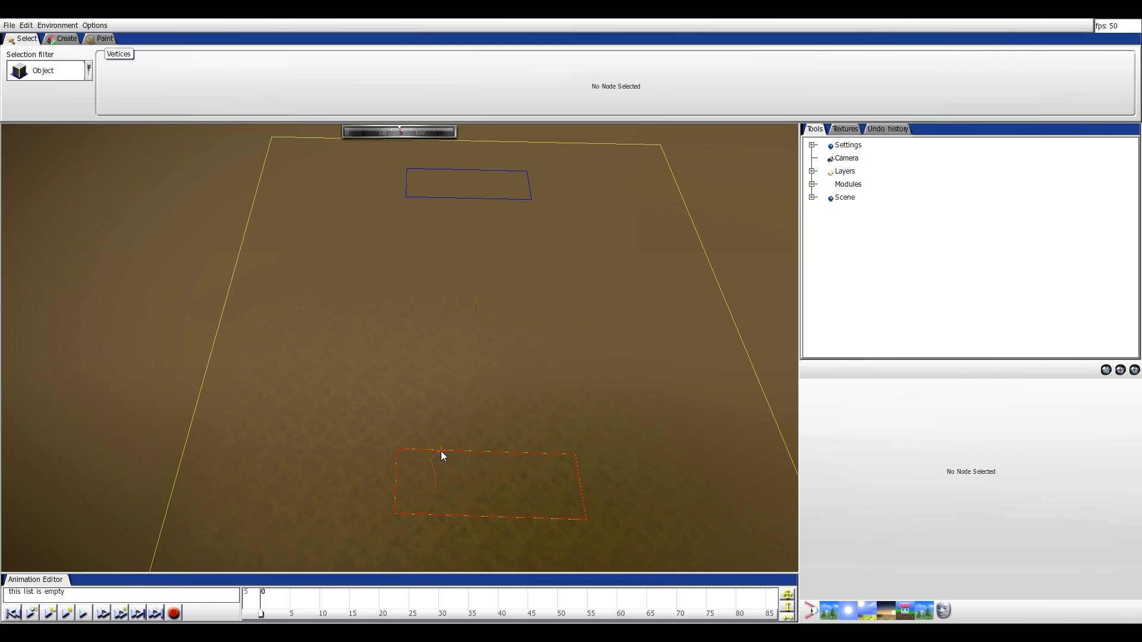
pyautogui.press('d')
# - Browse the loaded textures and view the details of decal_water_duckweed02_diffuse.dds and win_scene_bike_gloss_map.dds
pyautogui.click(844, 129)
pyautogui.click(1124, 159)
pyautogui.moveTo(1133, 160); pyautogui.dragTo(1131, 182)
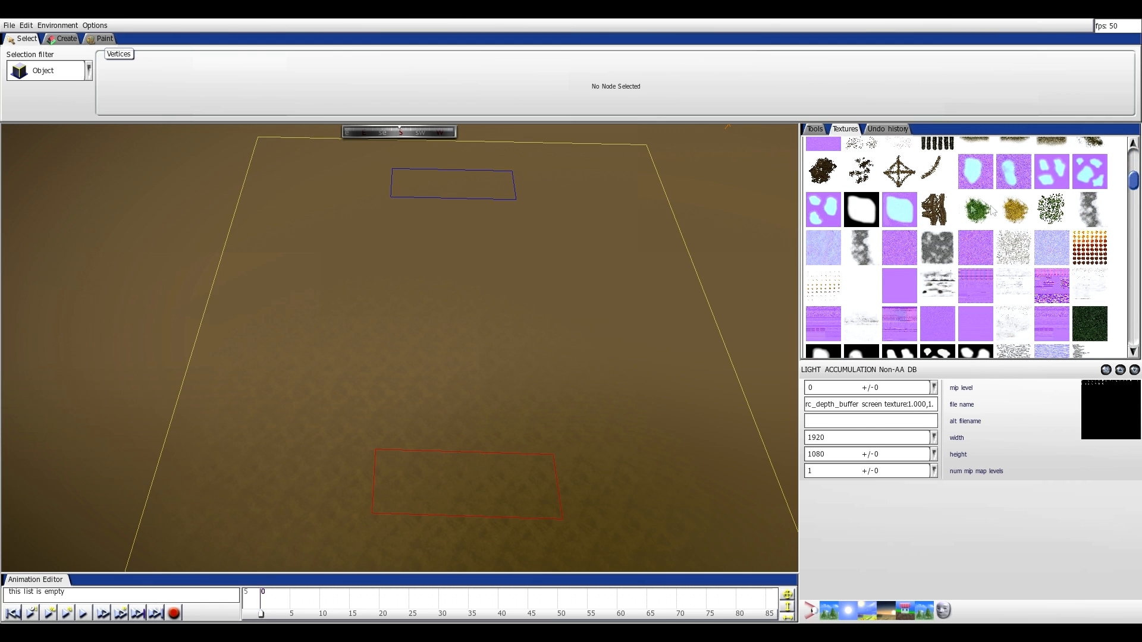
pyautogui.click(955, 212)
pyautogui.click(997, 212)
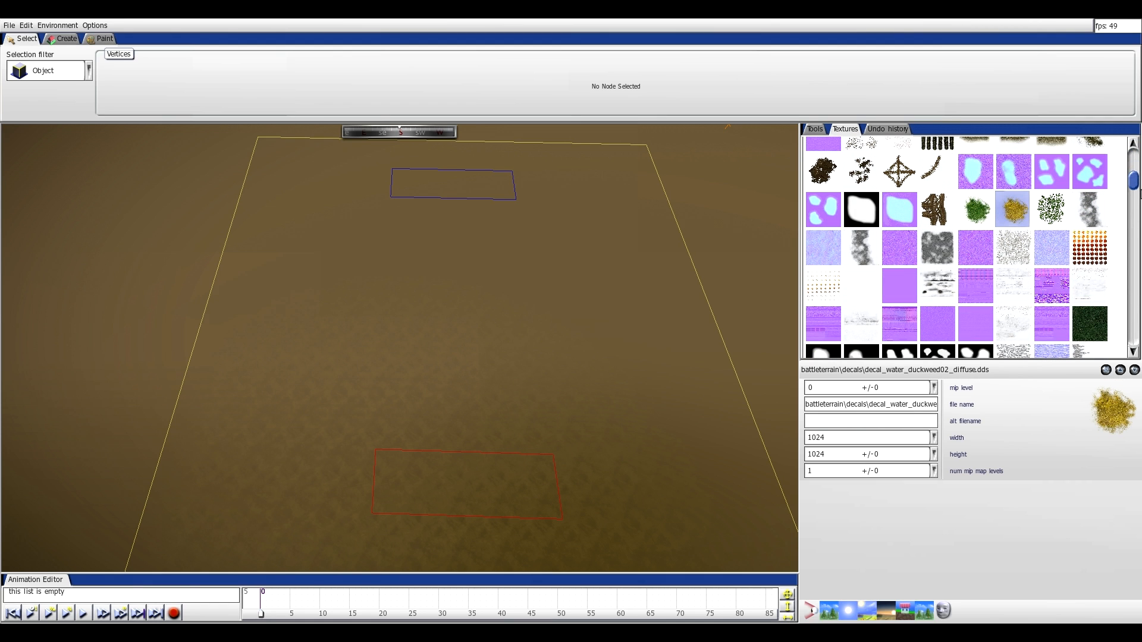
pyautogui.moveTo(1135, 189); pyautogui.dragTo(1135, 238)
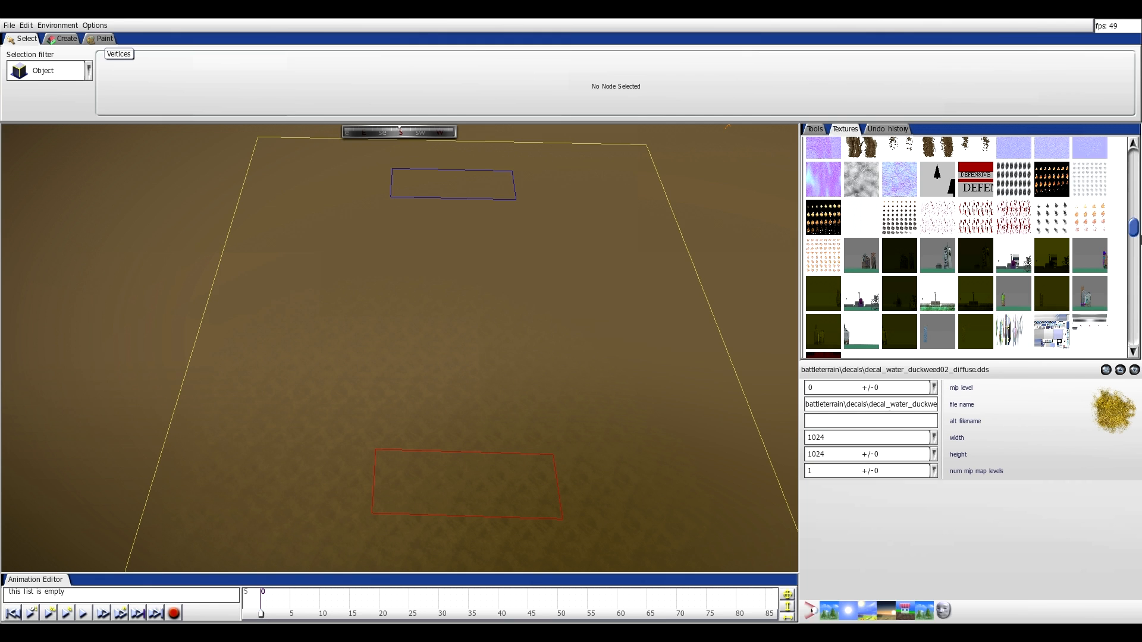
pyautogui.click(1052, 260)
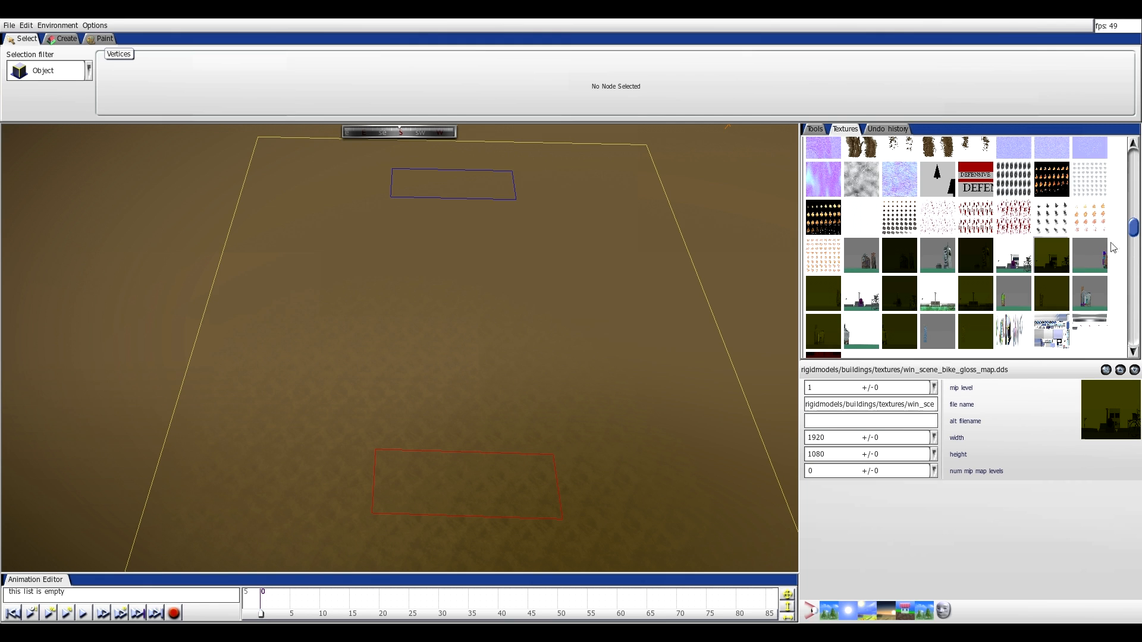
pyautogui.moveTo(1136, 228); pyautogui.dragTo(1136, 275)
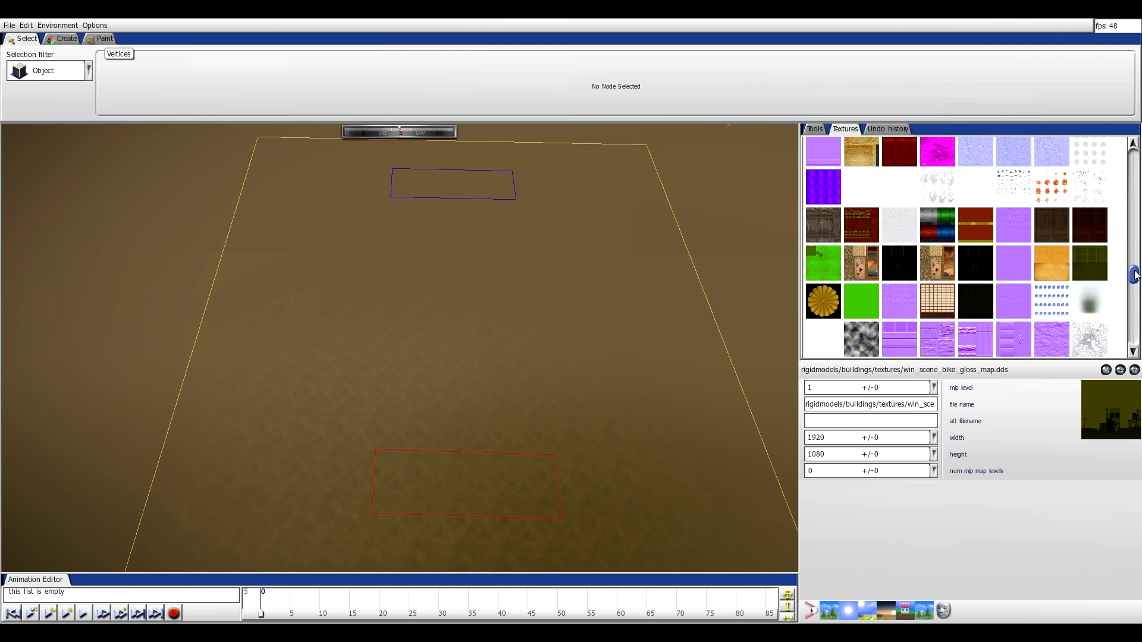
pyautogui.moveTo(1135, 275); pyautogui.dragTo(1122, 158)
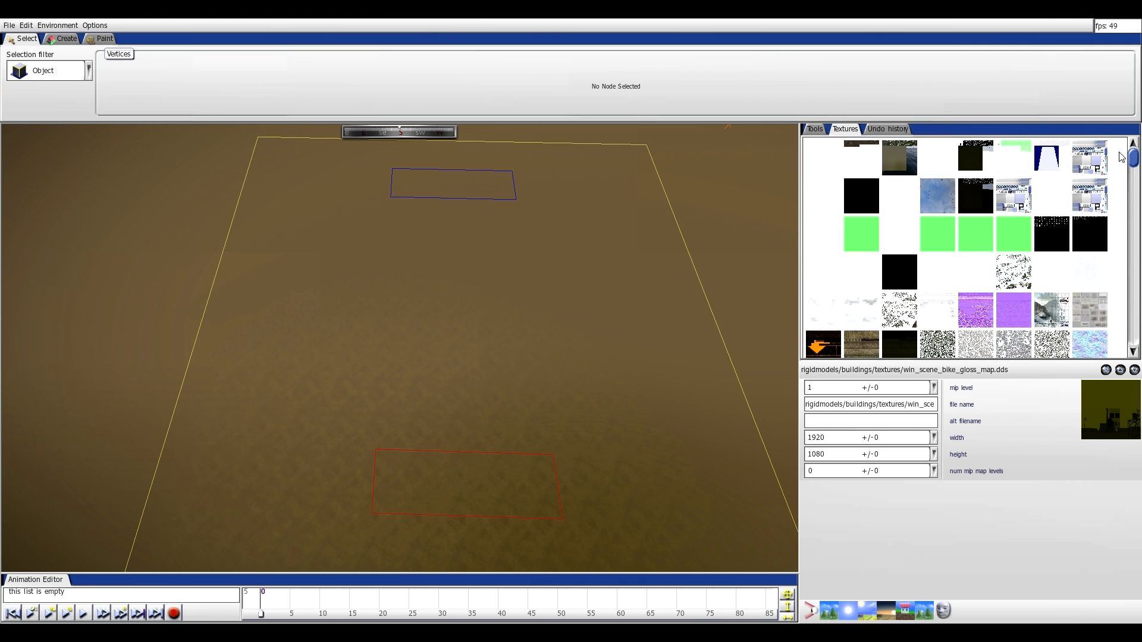
pyautogui.click(812, 131)
# - Examine the playable area from another side with the blue and red deployment zones side by side
pyautogui.press('a')
pyautogui.moveTo(728, 206); pyautogui.dragTo(569, 391, button='middle')
pyautogui.press('w')
pyautogui.press('e')
pyautogui.press('s')
pyautogui.press('e')
pyautogui.moveTo(556, 416); pyautogui.dragTo(467, 309)
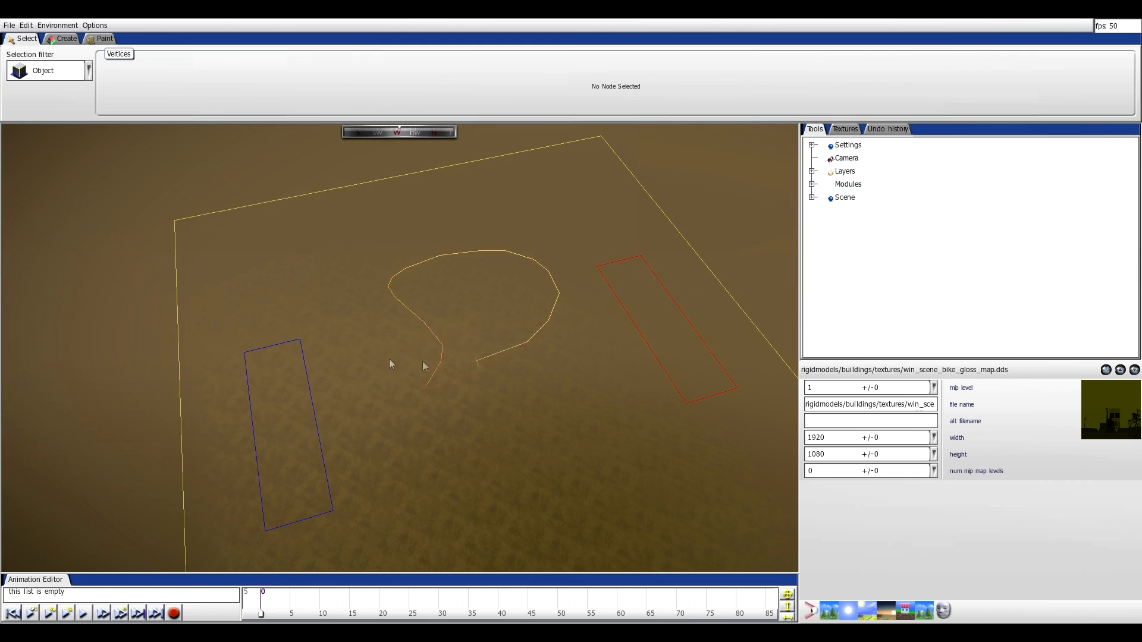
pyautogui.moveTo(340, 317); pyautogui.dragTo(578, 319)
pyautogui.press('s')
pyautogui.press('q')
pyautogui.press('d')
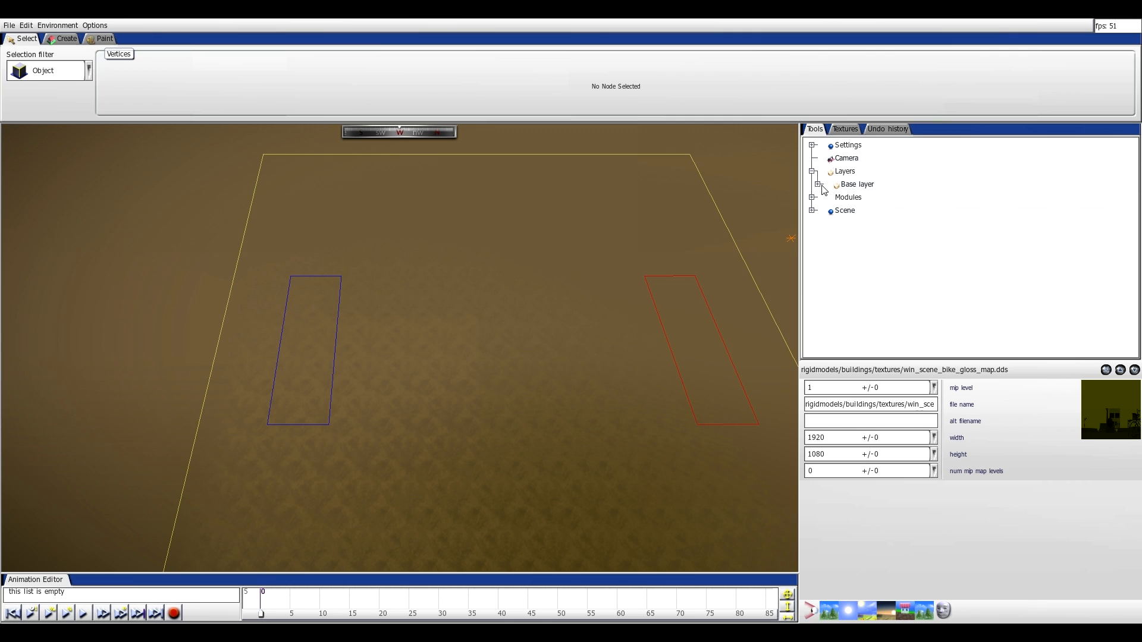
# - Look through the Base layer and Scene entries, including the Lighting and Camera properties, and collapse the tree again
pyautogui.click(819, 184)
pyautogui.click(812, 289)
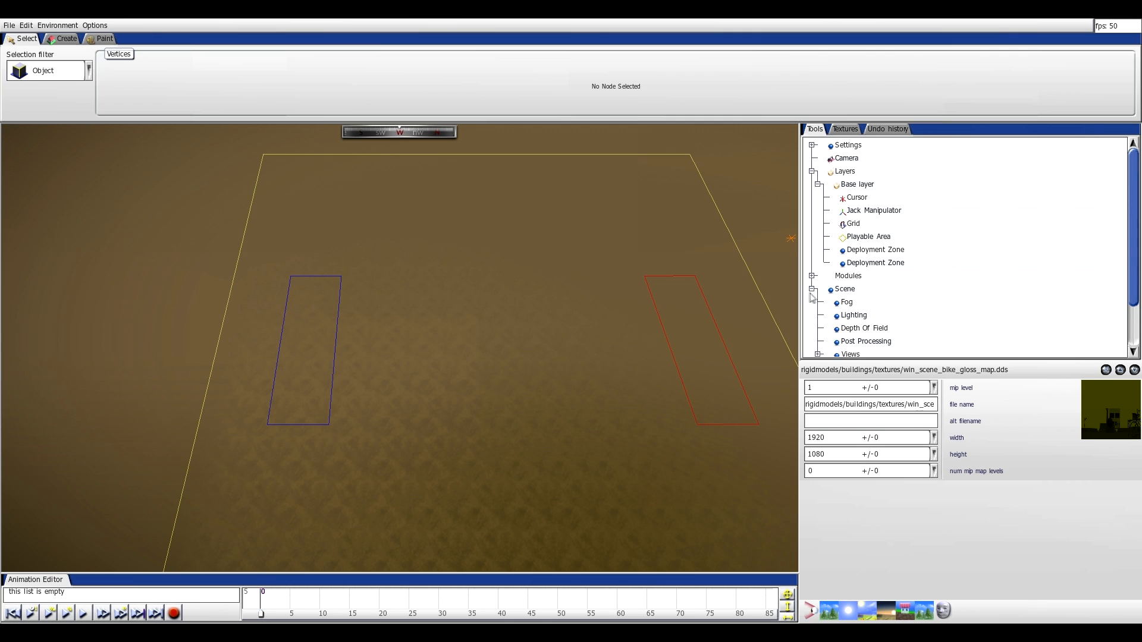
pyautogui.click(865, 330)
pyautogui.click(853, 317)
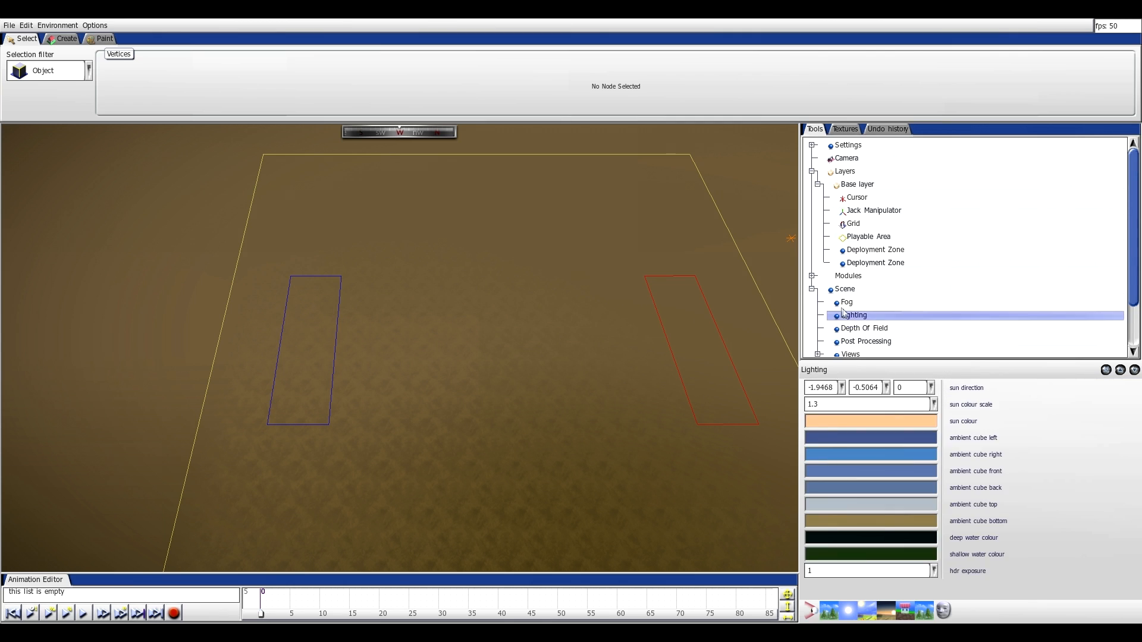
pyautogui.scroll(-4, 869, 329)
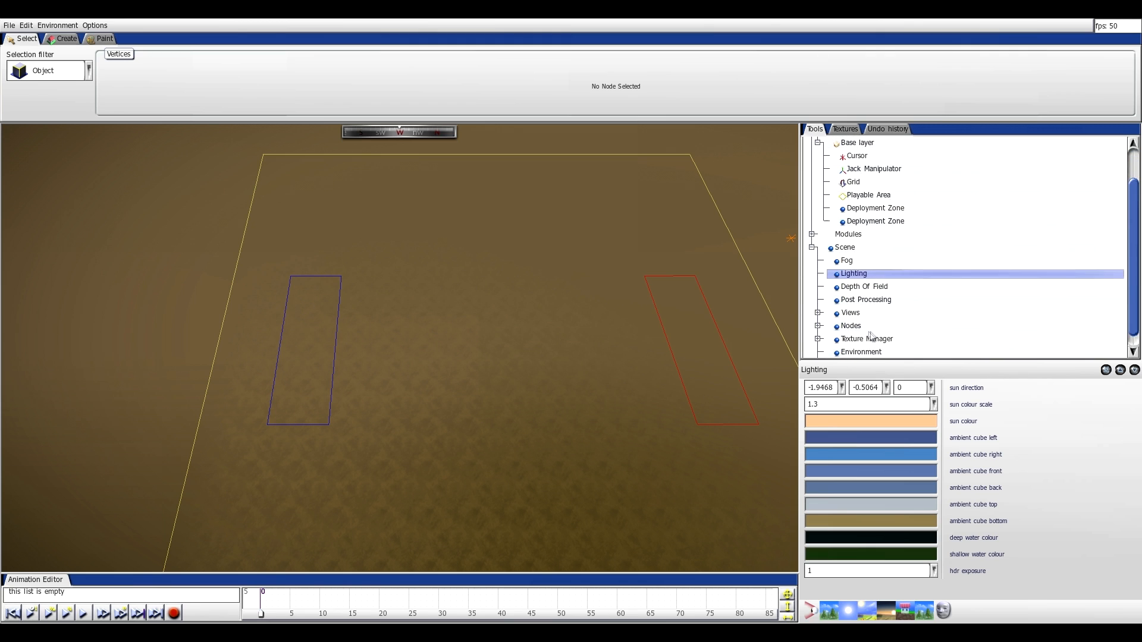
pyautogui.click(812, 237)
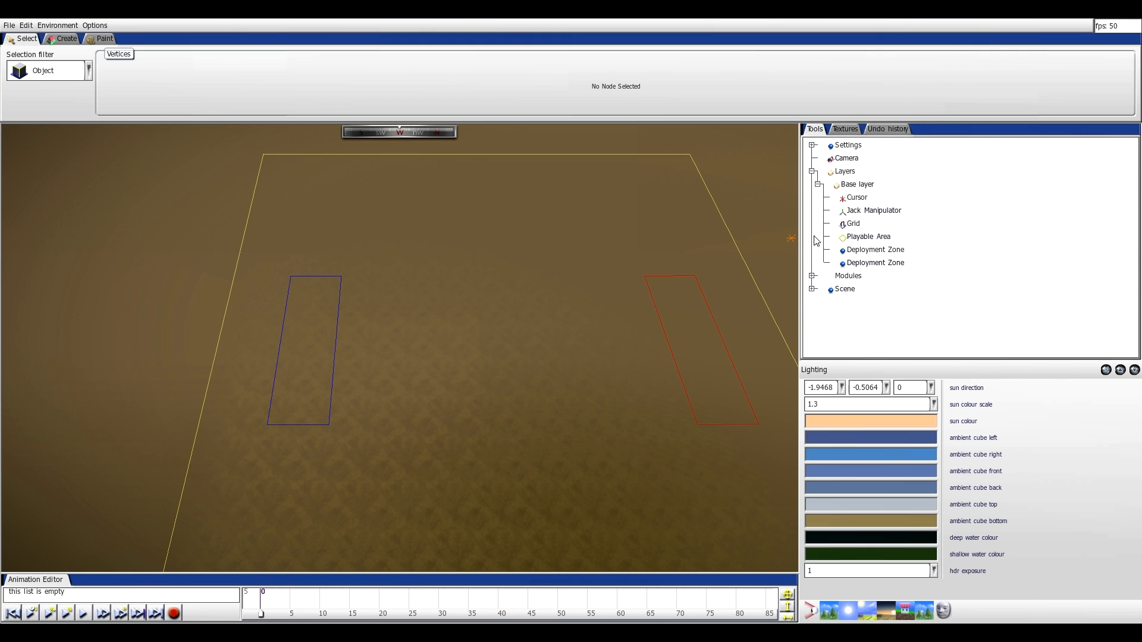
pyautogui.click(836, 162)
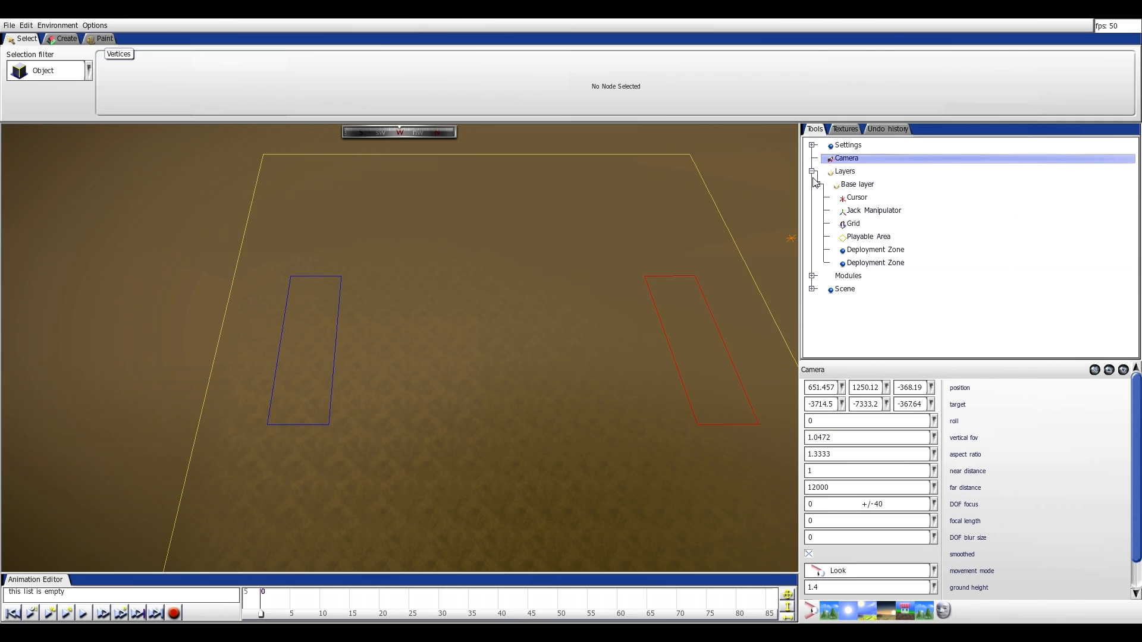
pyautogui.click(812, 172)
pyautogui.click(812, 145)
pyautogui.click(812, 145)
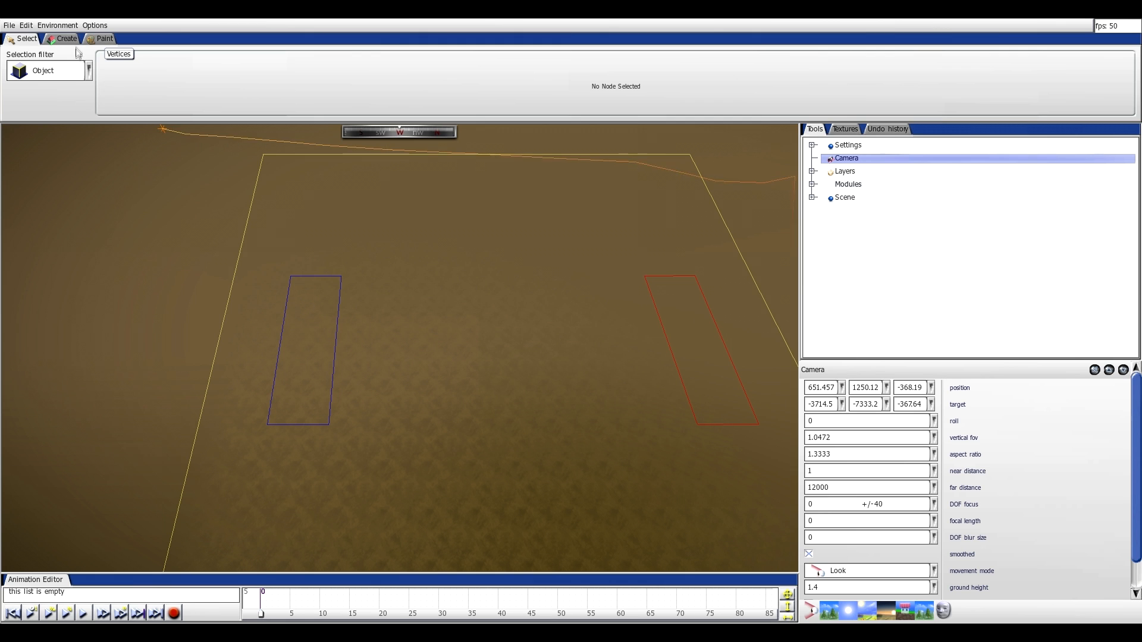
# - Look through the object types available for creation, from Instance Brush to AI Hint polygons
pyautogui.scroll(3, 545, 390)
pyautogui.scroll(-3, 545, 390)
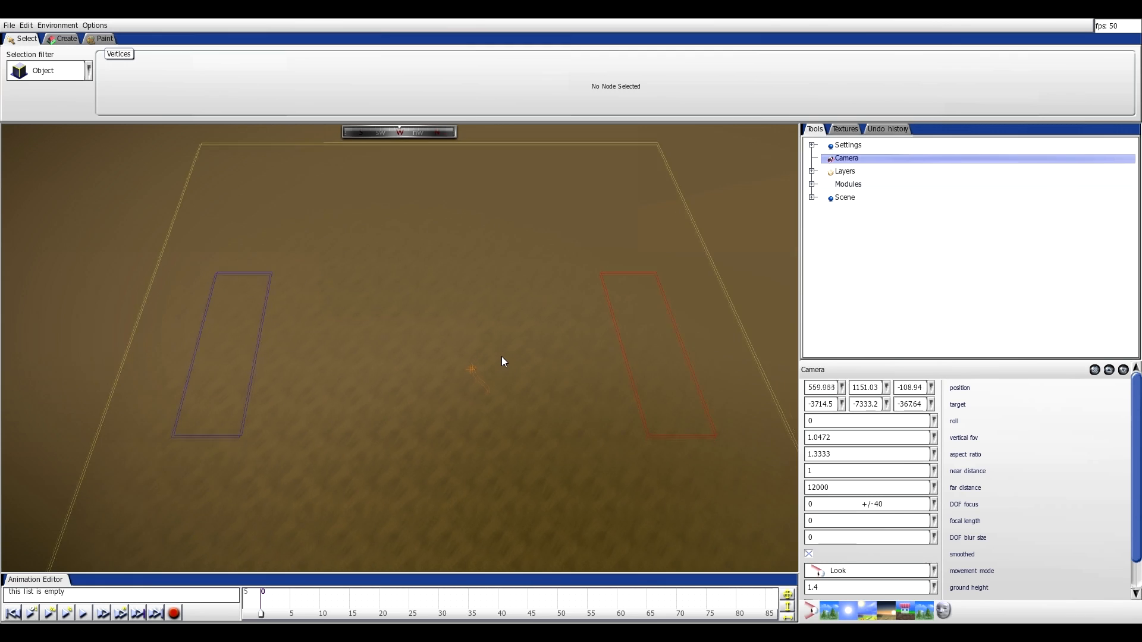
pyautogui.scroll(3, 501, 356)
pyautogui.scroll(-1, 407, 337)
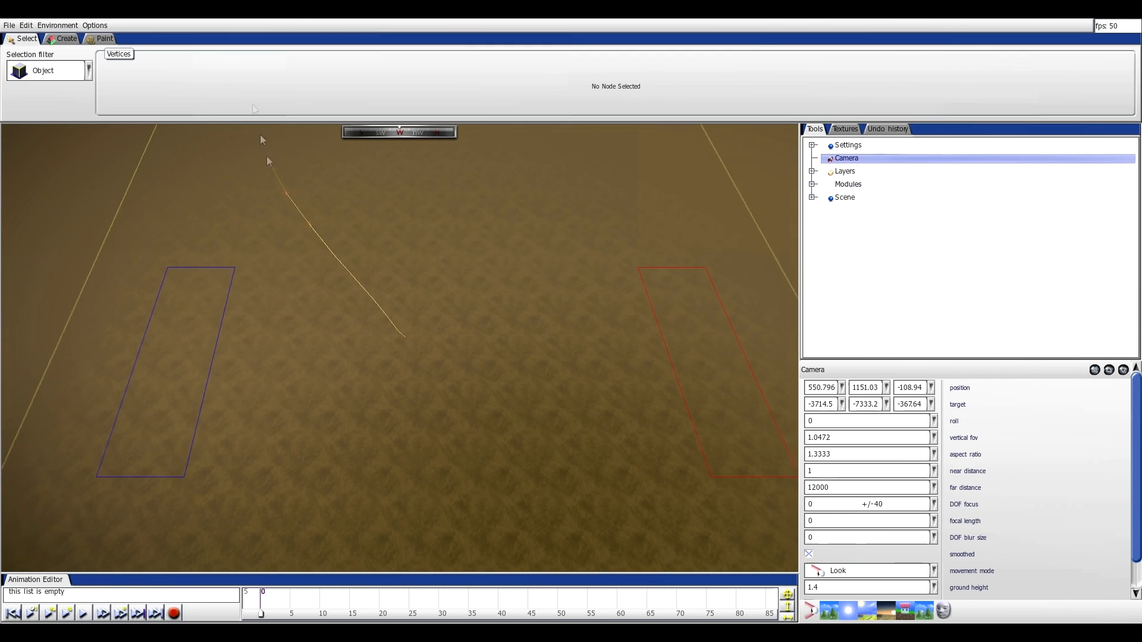
pyautogui.click(65, 40)
pyautogui.click(107, 71)
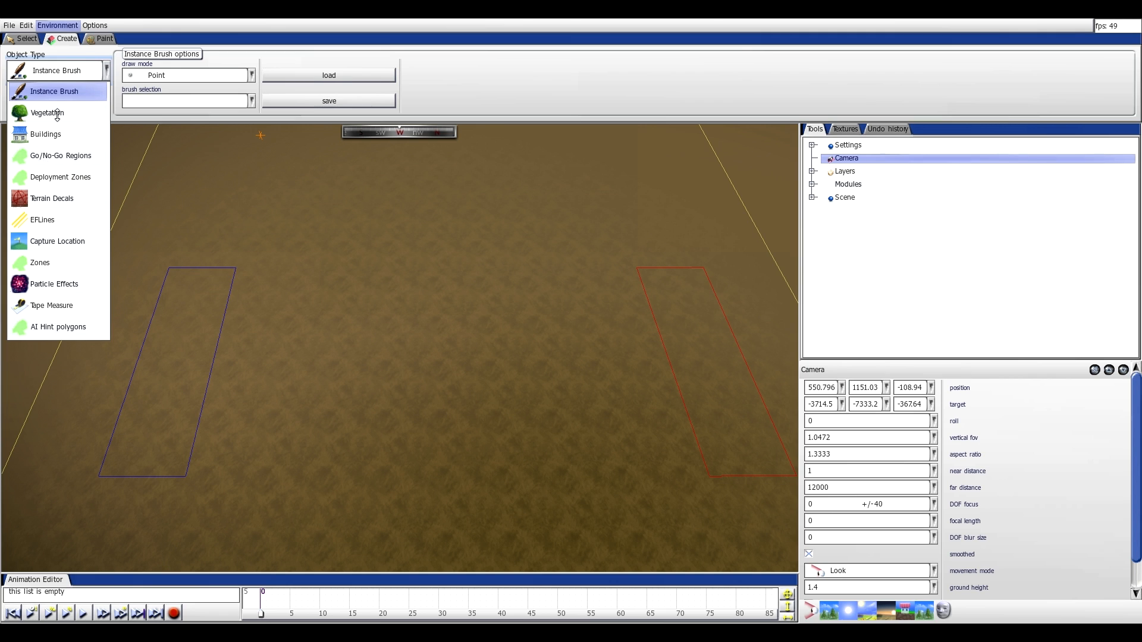
# - Bring up the terrain painting options for the Blend channel
pyautogui.click(99, 42)
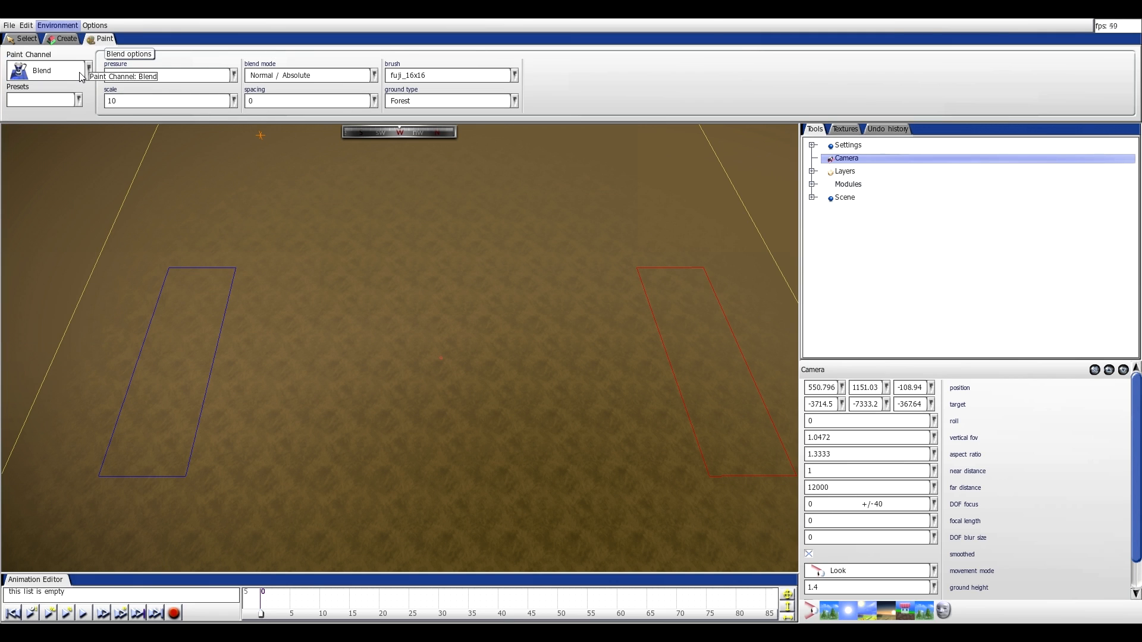
pyautogui.moveTo(414, 215); pyautogui.dragTo(338, 314)
pyautogui.press('w')
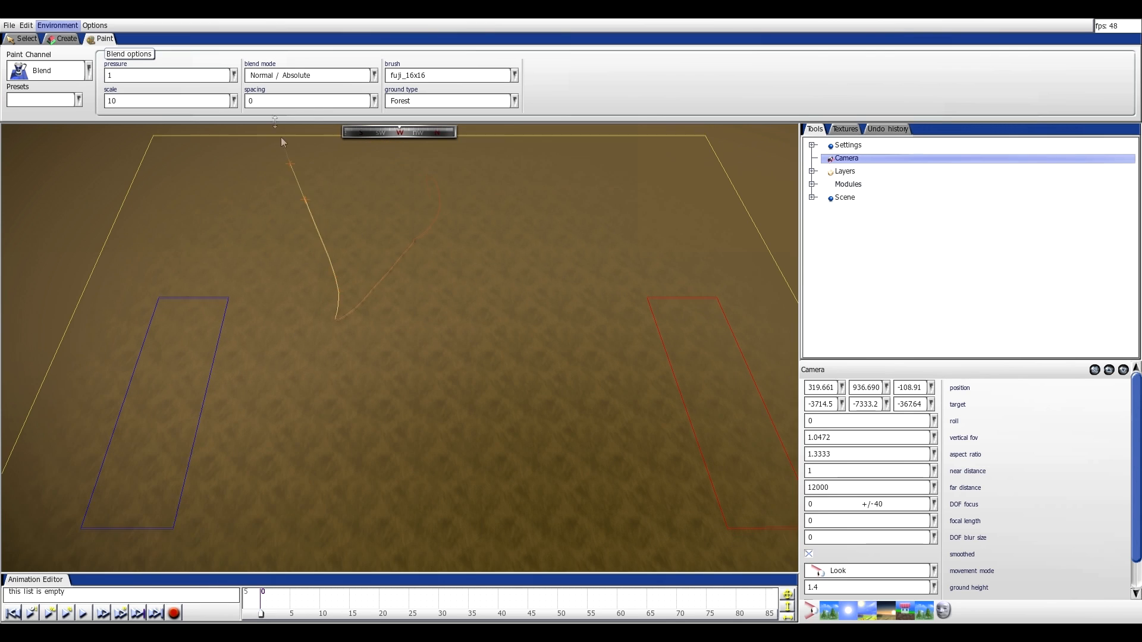
# - Set the Blend ground type to Sand and the brush scale to 100
pyautogui.click(443, 104)
pyautogui.click(420, 134)
pyautogui.press('w')
pyautogui.press('s')
pyautogui.scroll(1, 395, 376)
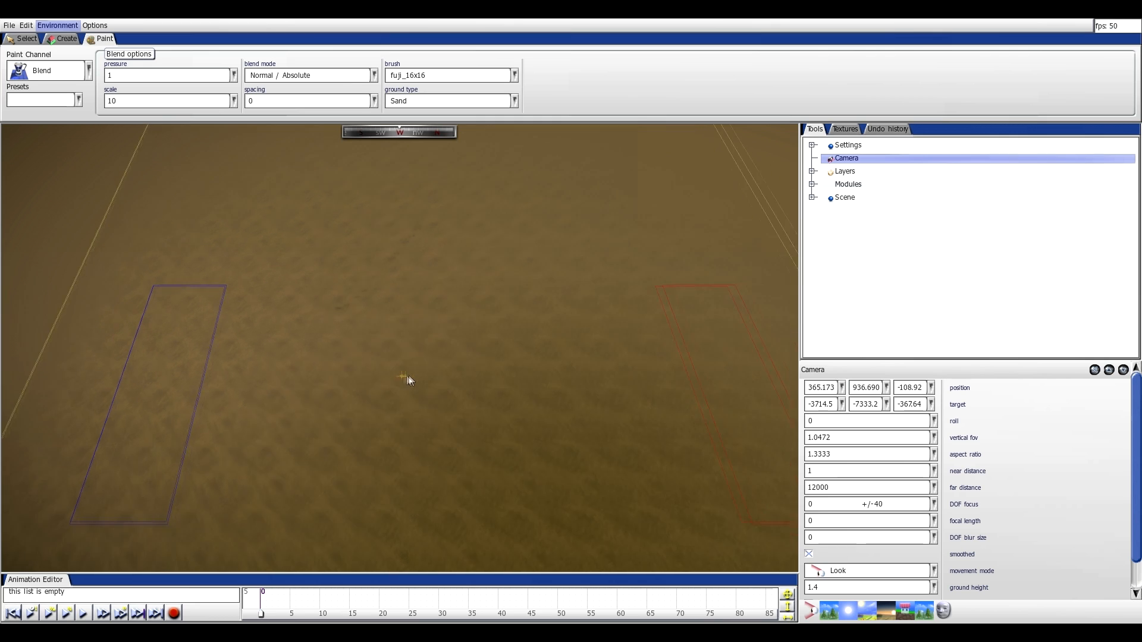
pyautogui.scroll(3, 408, 378)
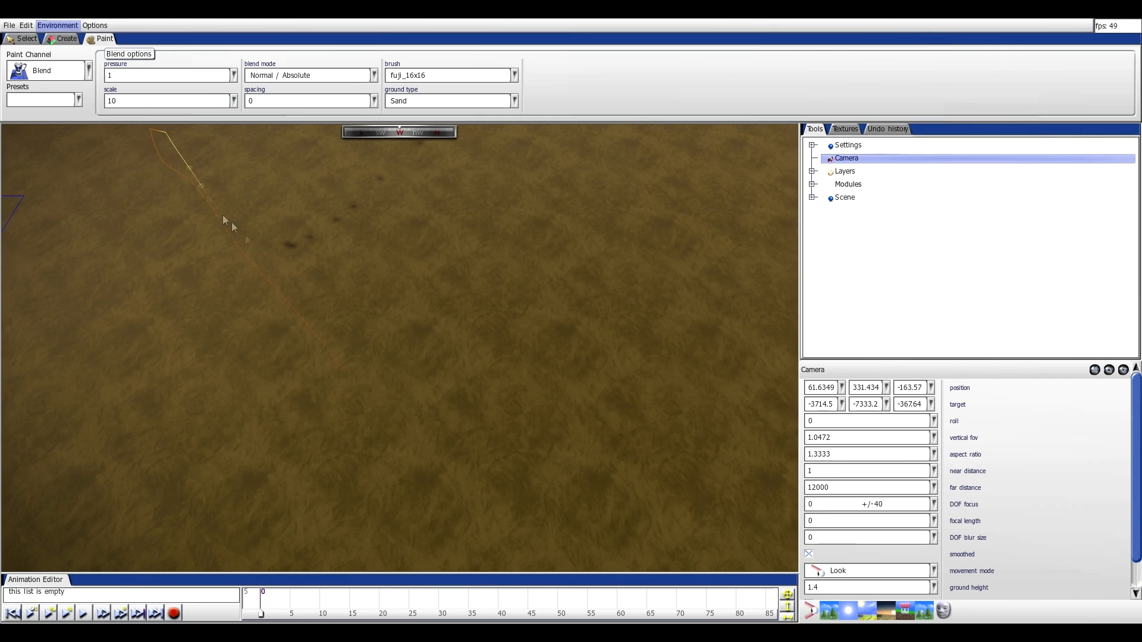
pyautogui.click(183, 102)
pyautogui.write('100')
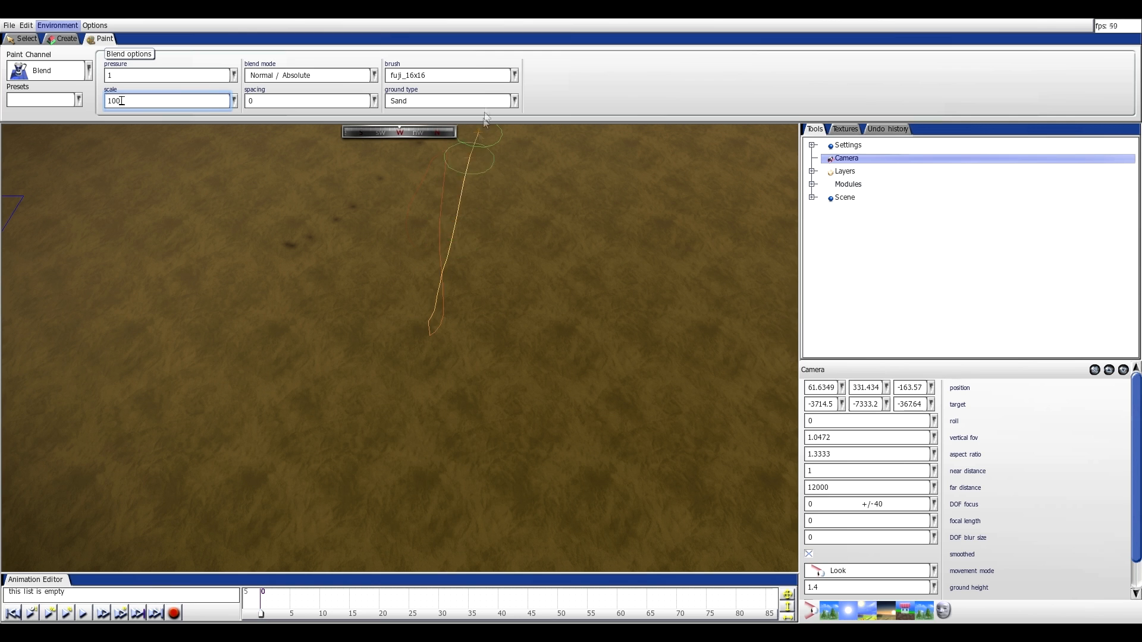
# - Choose the mountain_1 brush and paint a large rounded sand patch between the deployment zones
pyautogui.click(482, 76)
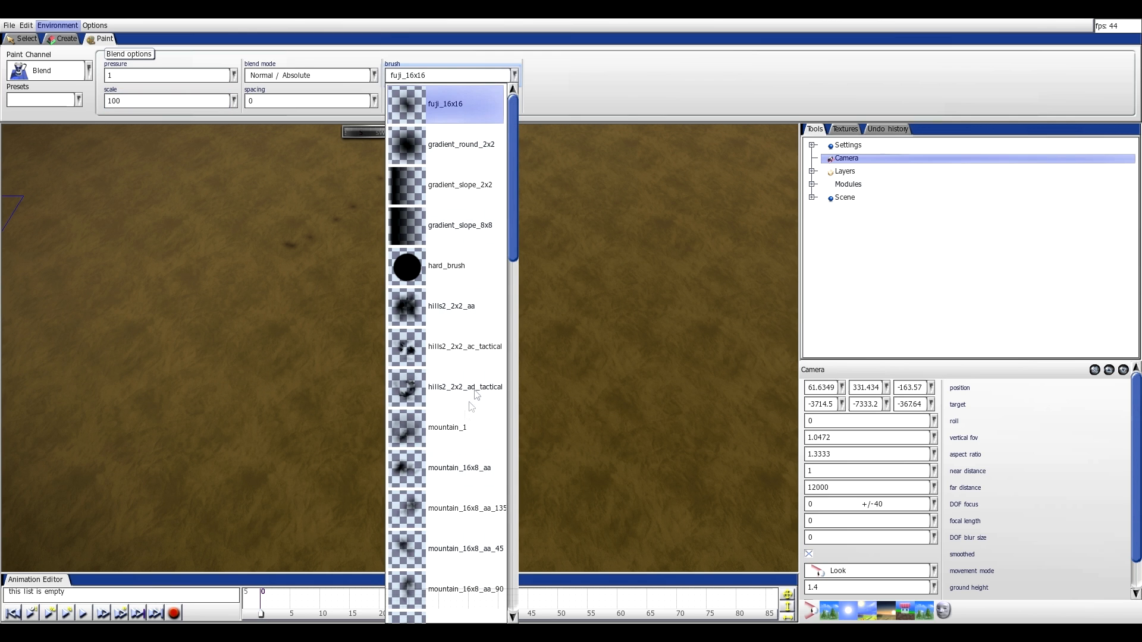
pyautogui.click(441, 433)
pyautogui.moveTo(408, 355)
pyautogui.mouseDown()
pyautogui.moveTo(425, 449)
pyautogui.moveTo(580, 342)
pyautogui.moveTo(519, 322)
pyautogui.moveTo(476, 238)
pyautogui.mouseUp()
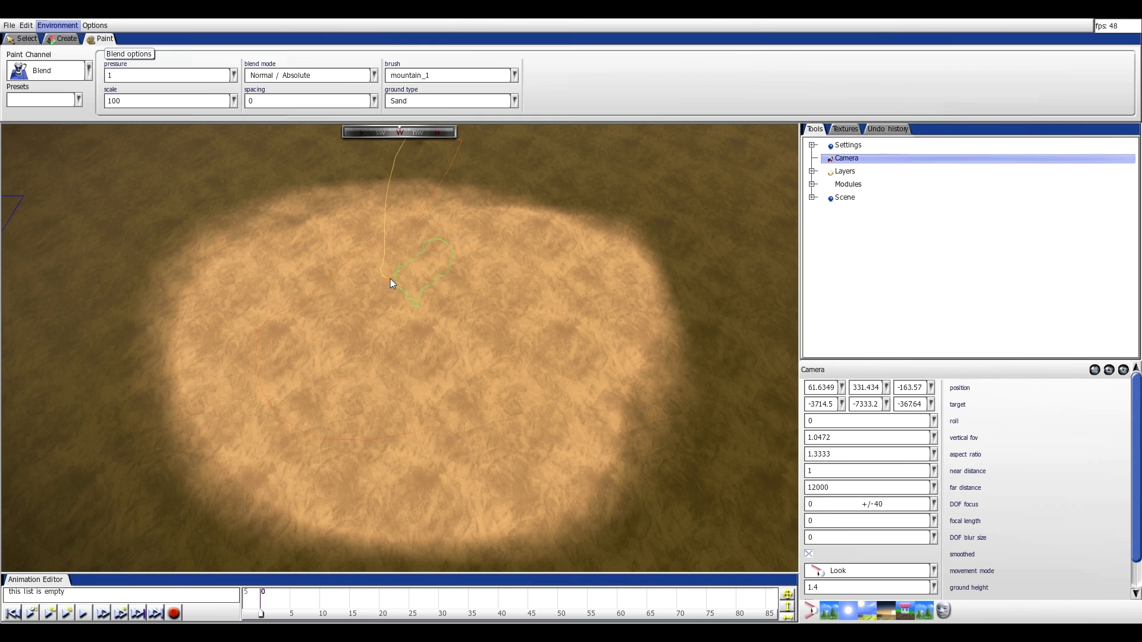
# - Change the ground type to Grass and paint over the whole sand patch
pyautogui.scroll(-3, 390, 279)
pyautogui.click(442, 101)
pyautogui.click(403, 169)
pyautogui.moveTo(357, 387)
pyautogui.mouseDown()
pyautogui.moveTo(316, 341)
pyautogui.moveTo(324, 303)
pyautogui.moveTo(316, 323)
pyautogui.moveTo(277, 319)
pyautogui.moveTo(423, 215)
pyautogui.mouseUp()
pyautogui.moveTo(416, 262)
pyautogui.mouseDown()
pyautogui.moveTo(493, 301)
pyautogui.moveTo(440, 300)
pyautogui.moveTo(442, 356)
pyautogui.moveTo(391, 433)
pyautogui.mouseUp()
pyautogui.scroll(-5, 323, 417)
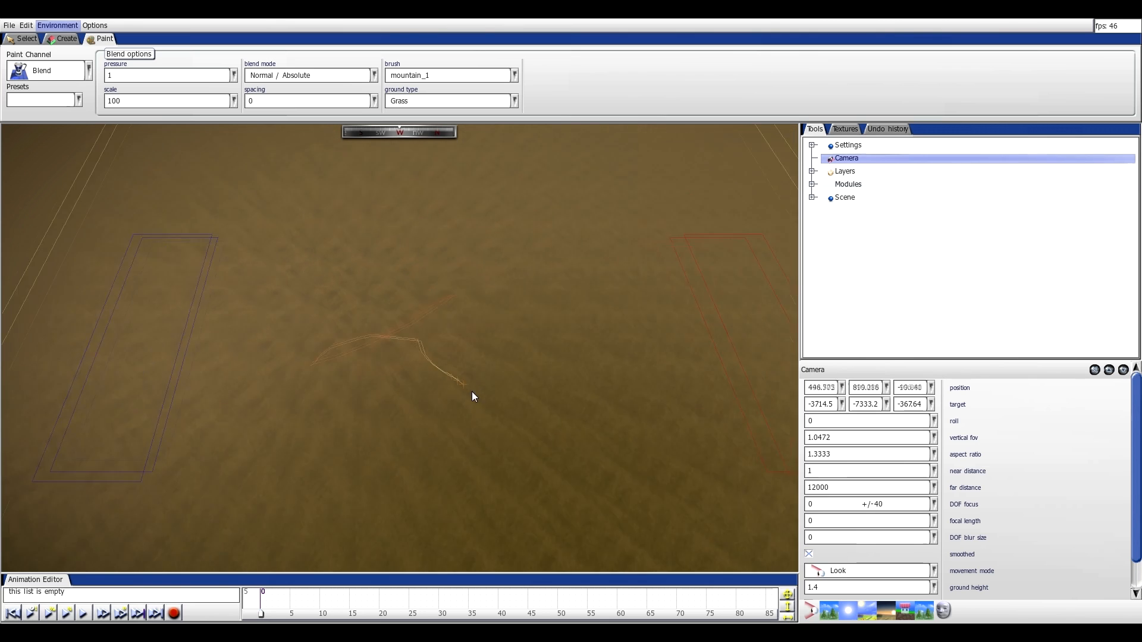
# - Switch the ground type to Forest and back to Grass
pyautogui.click(477, 101)
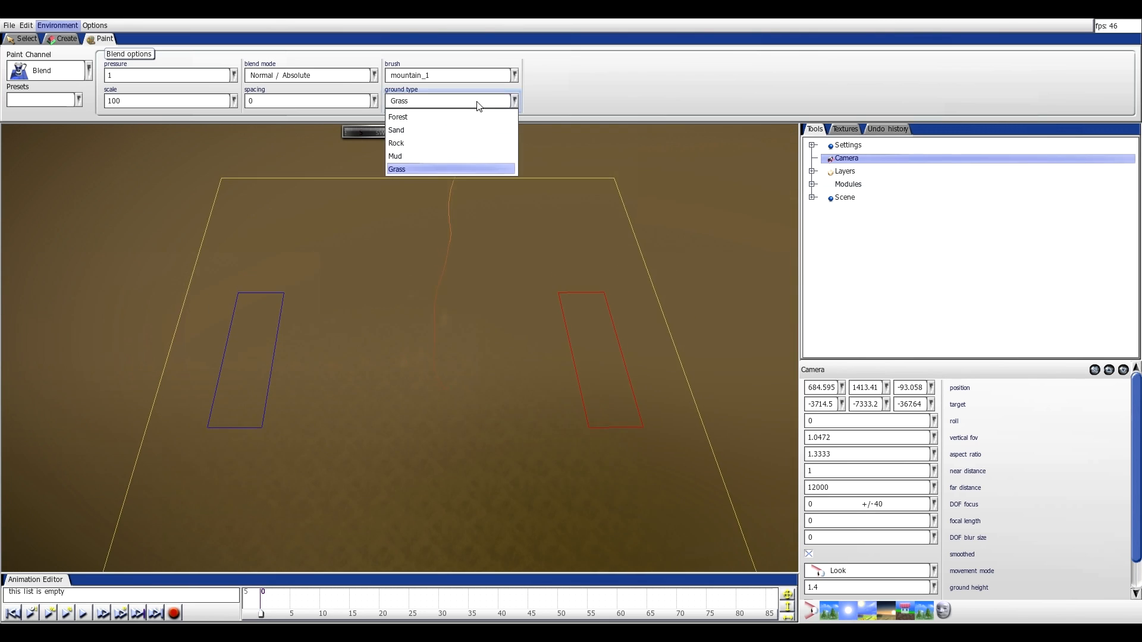
pyautogui.click(452, 117)
pyautogui.click(463, 106)
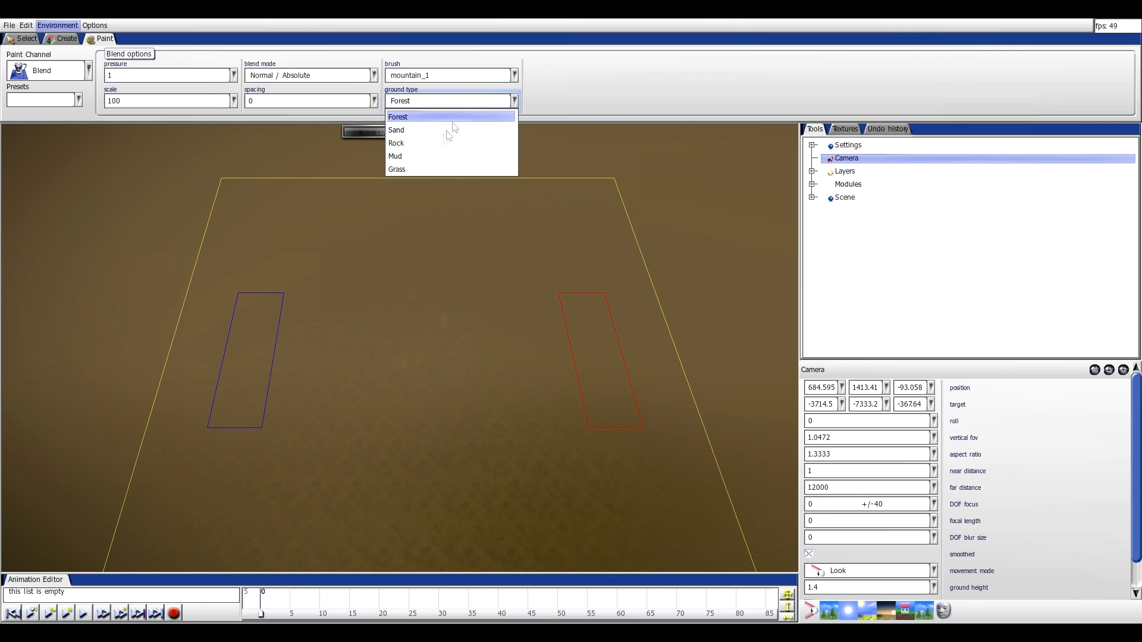
pyautogui.click(416, 169)
pyautogui.press('s')
pyautogui.press('d')
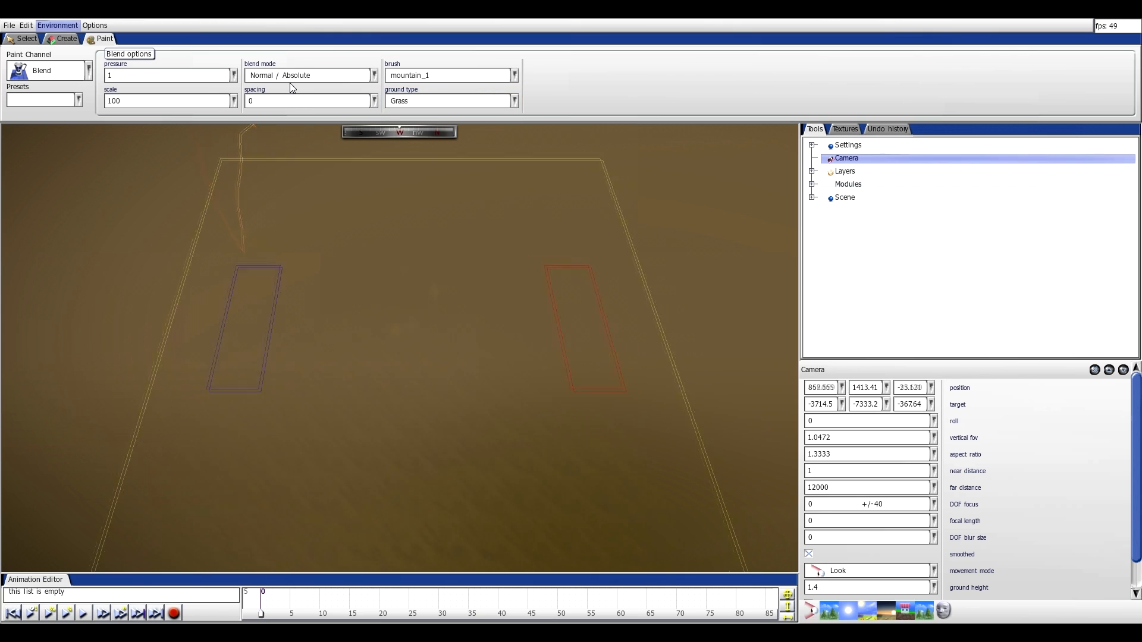
pyautogui.press('a')
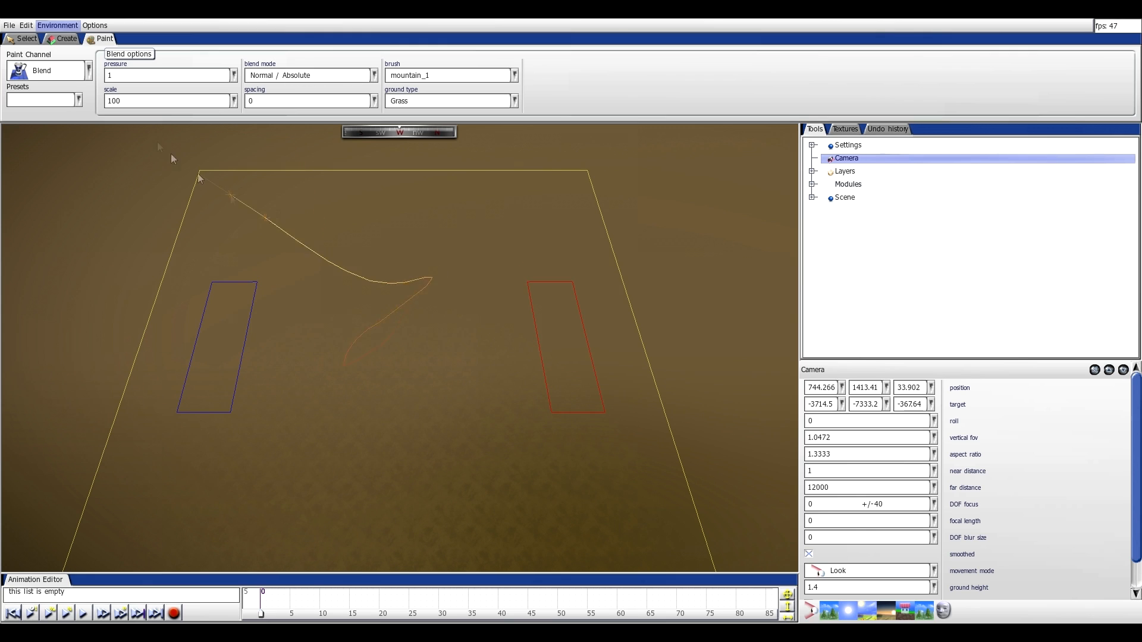
# - Switch the paint channel to Height and use the mountain_1 brush at scale 100
pyautogui.click(44, 70)
pyautogui.click(39, 109)
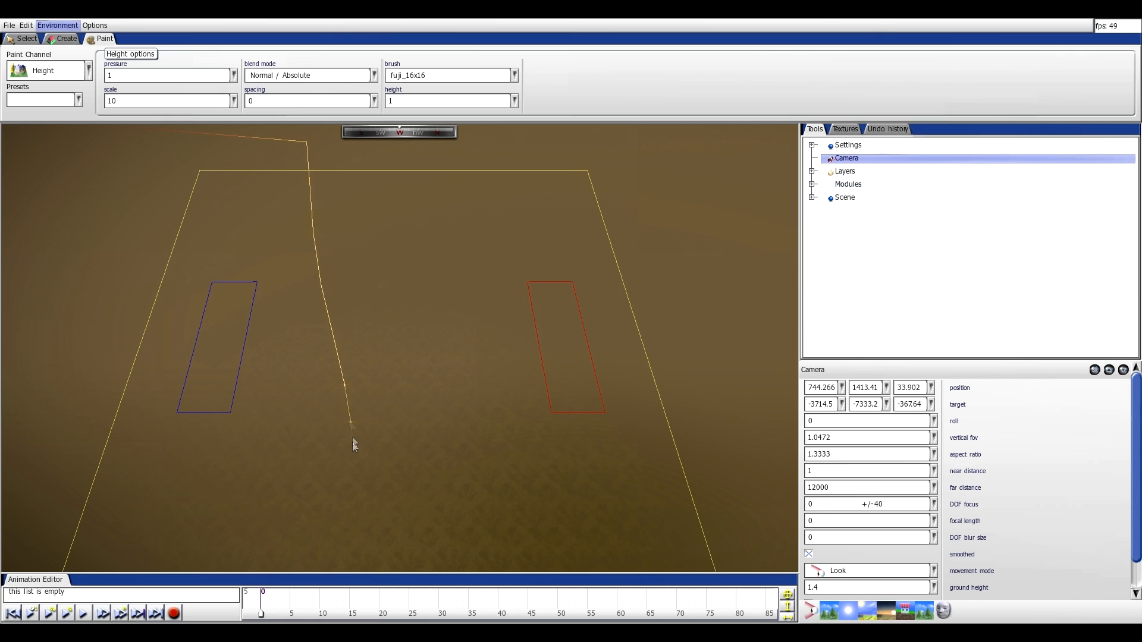
pyautogui.press('w')
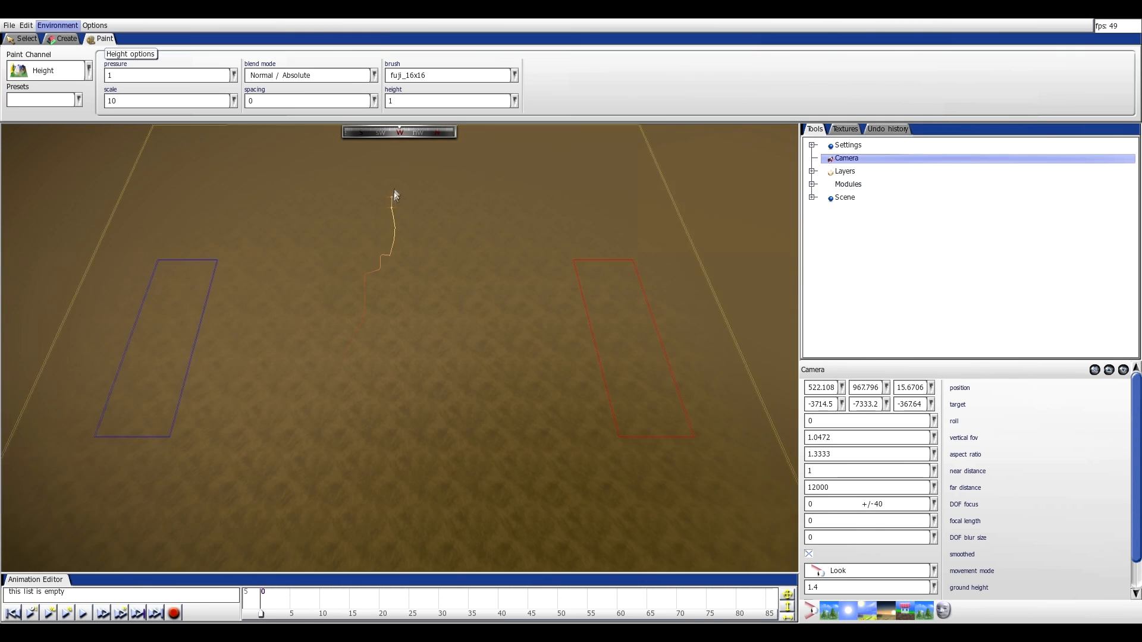
pyautogui.click(450, 77)
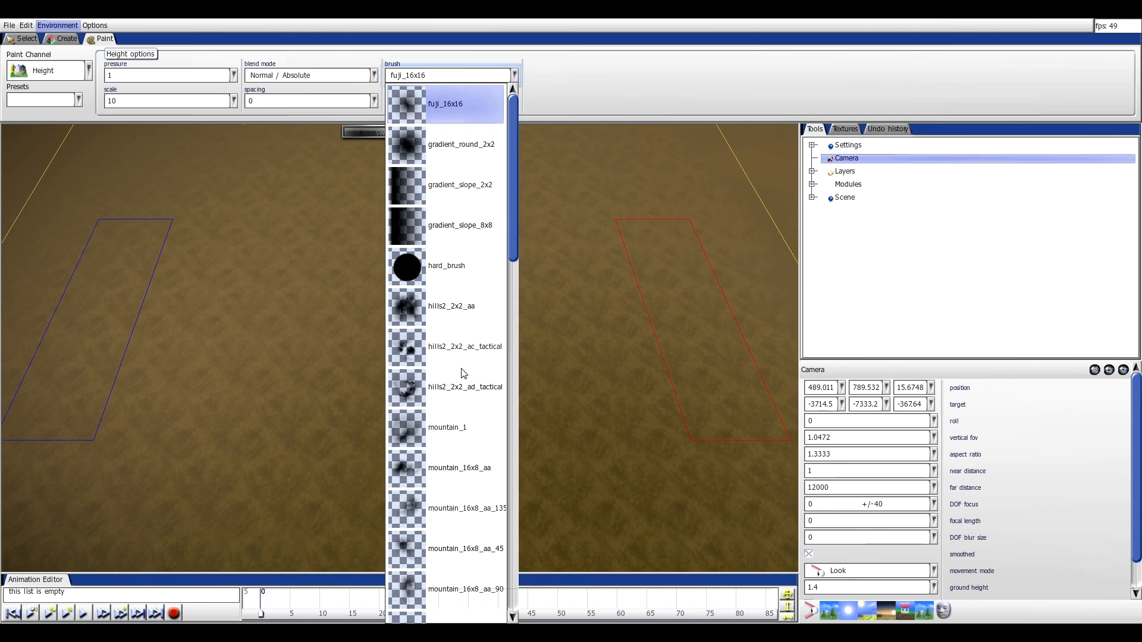
pyautogui.click(446, 428)
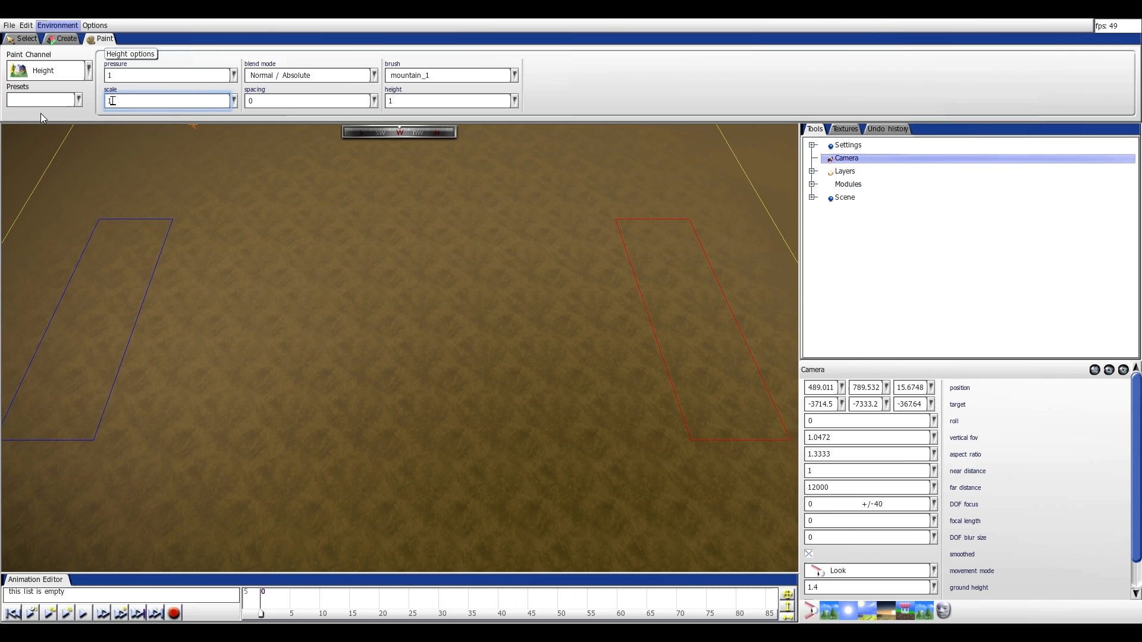
pyautogui.write('00')
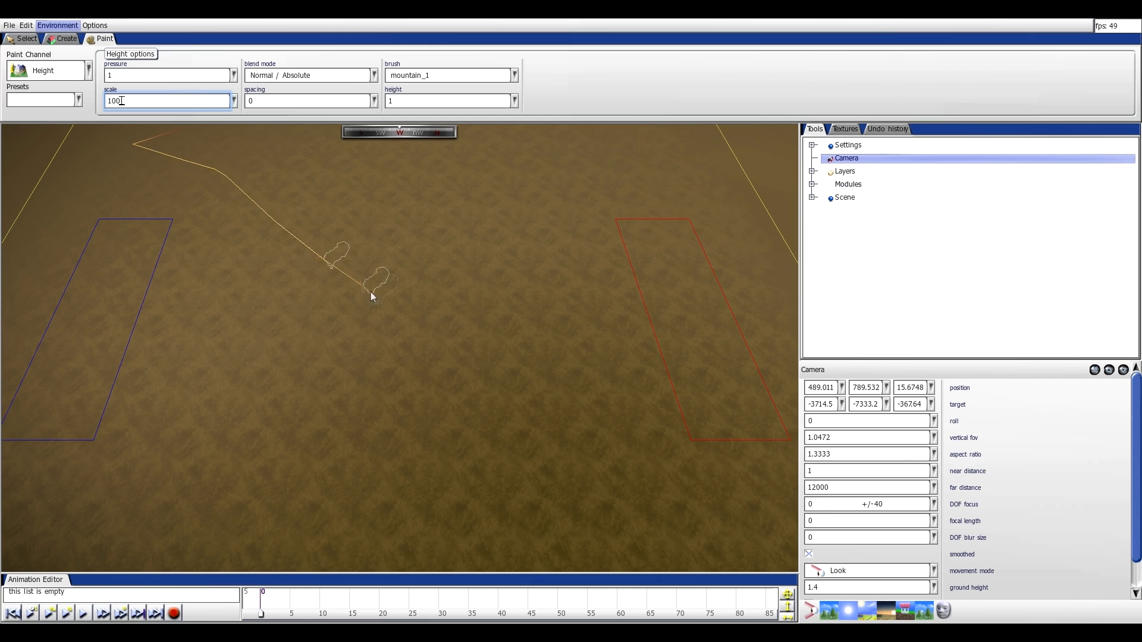
# - Set the brush height to 50 and stamp a single mountain onto the flat terrain
pyautogui.click(422, 102)
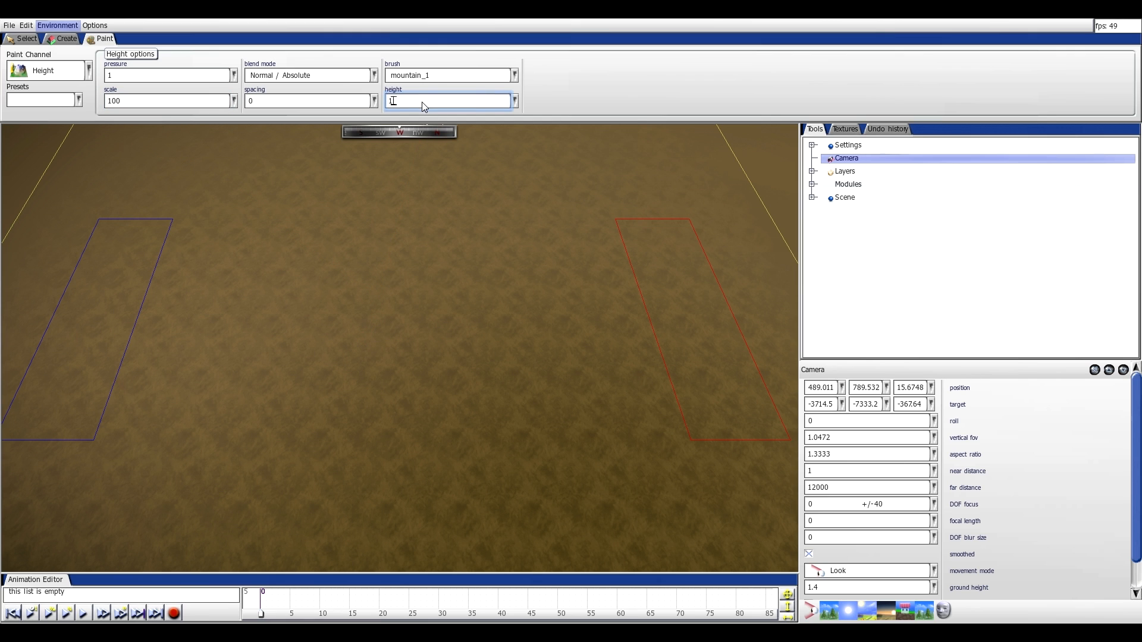
pyautogui.press('BackSpace')
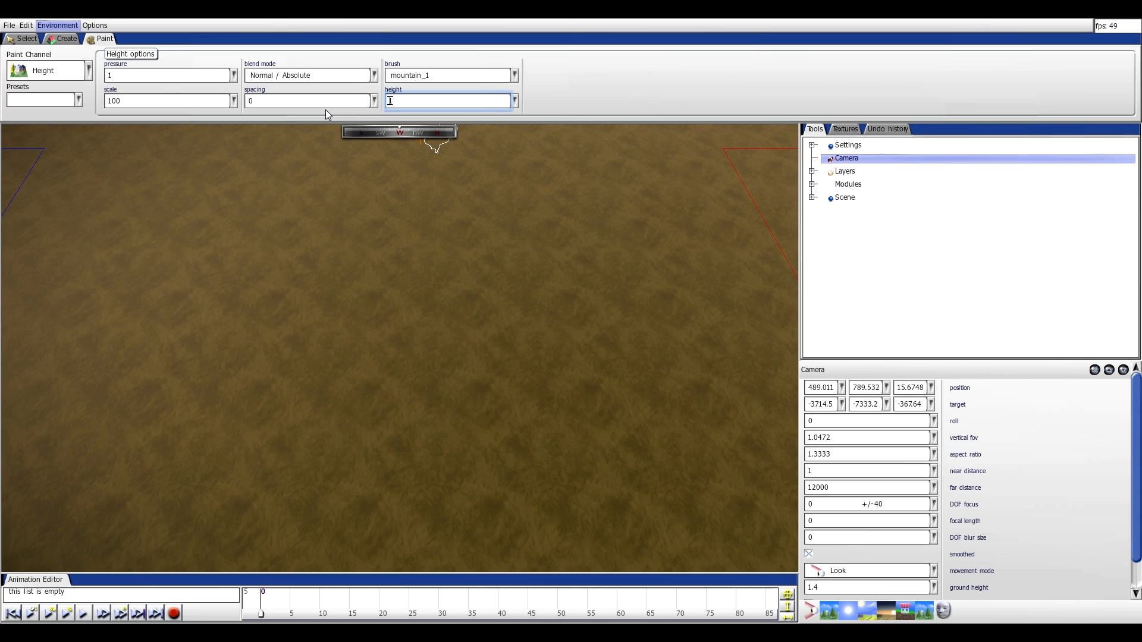
pyautogui.write('50')
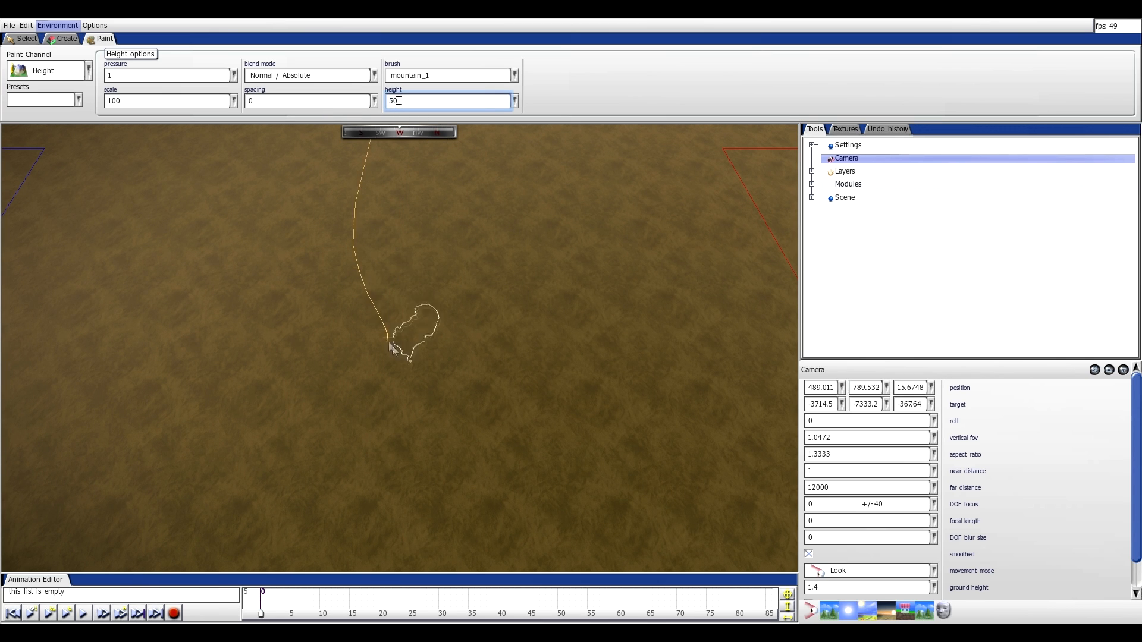
pyautogui.click(393, 330)
pyautogui.scroll(3, 374, 456)
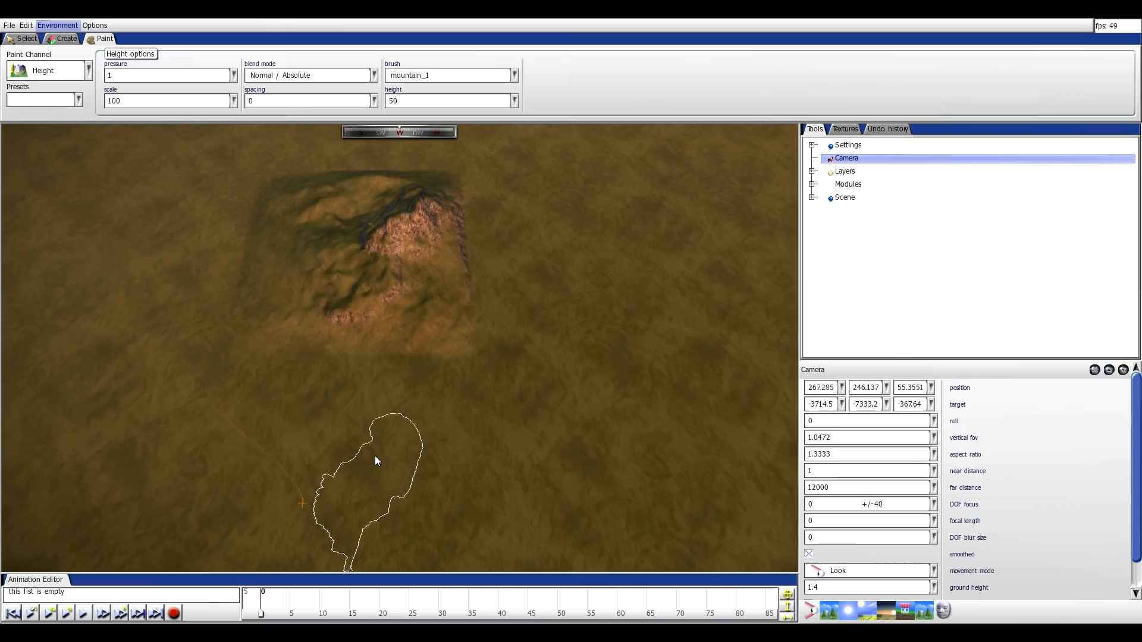
pyautogui.scroll(5, 375, 456)
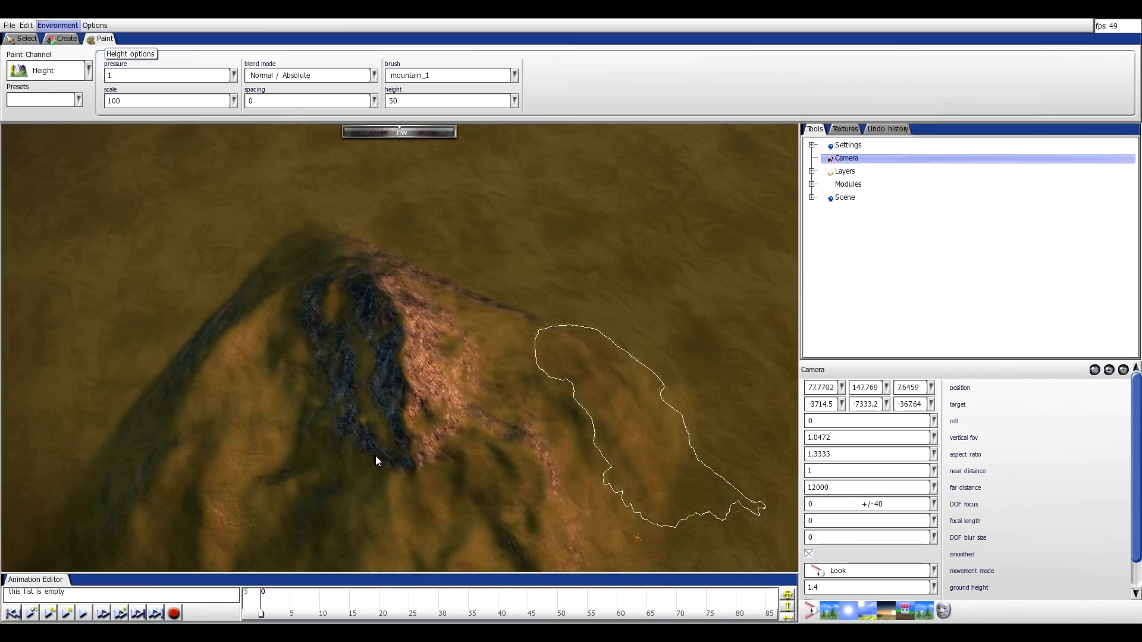
# - Stamp a second mountain right beside the first one with the same height brush
pyautogui.press('a')
pyautogui.click(509, 214)
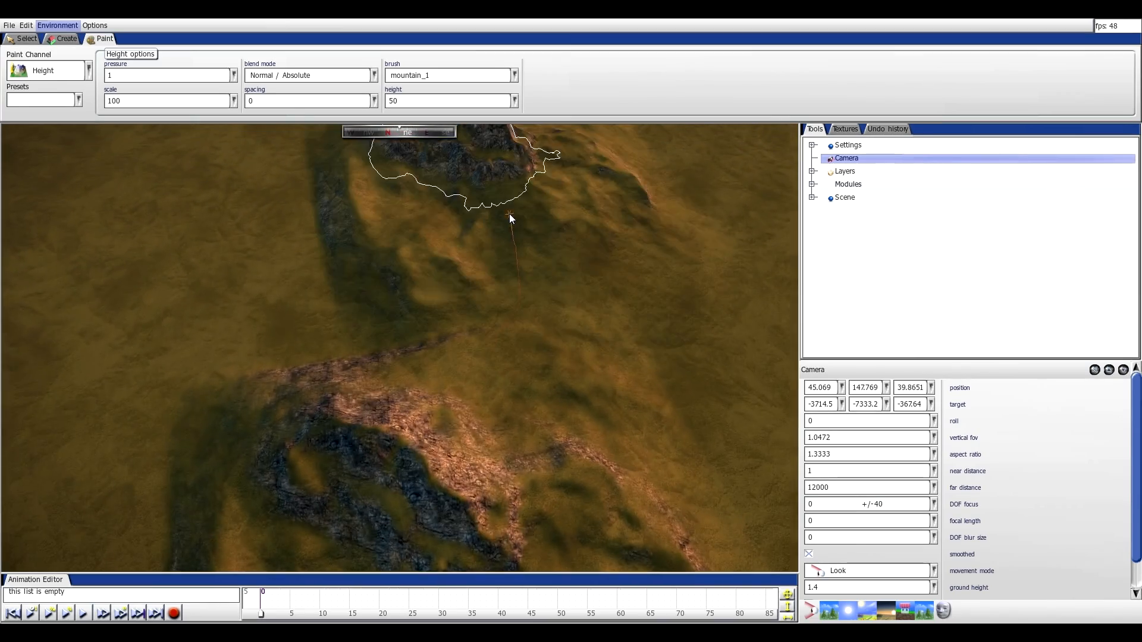
pyautogui.scroll(-3, 509, 214)
pyautogui.press('w')
pyautogui.scroll(3, 587, 442)
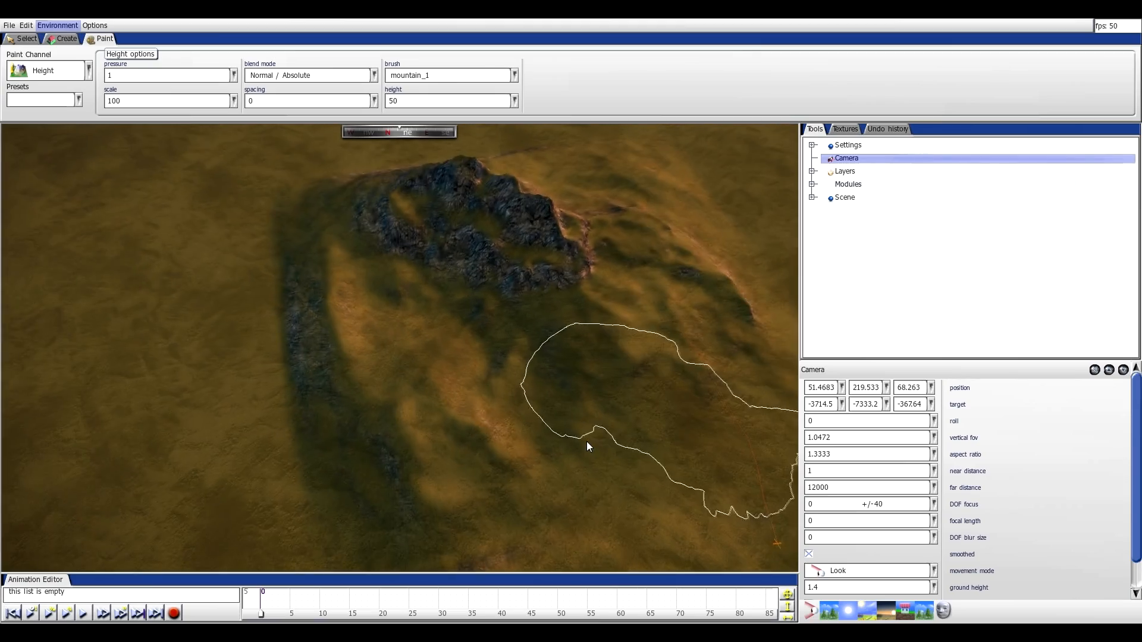
pyautogui.scroll(-4, 586, 441)
pyautogui.press('s')
pyautogui.press('w')
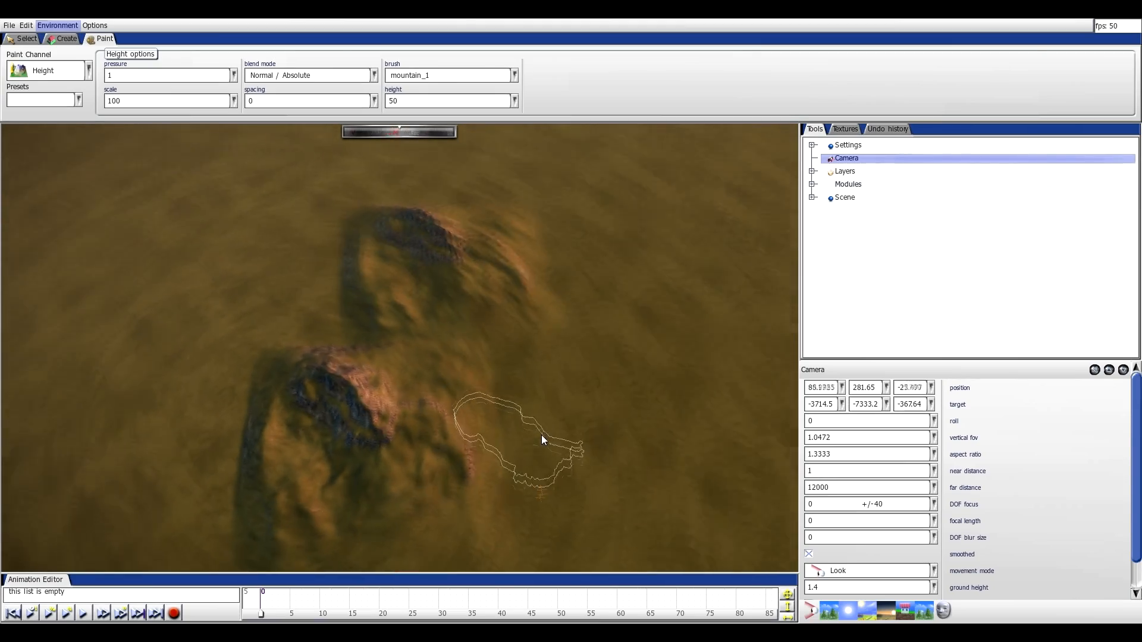
pyautogui.press('d')
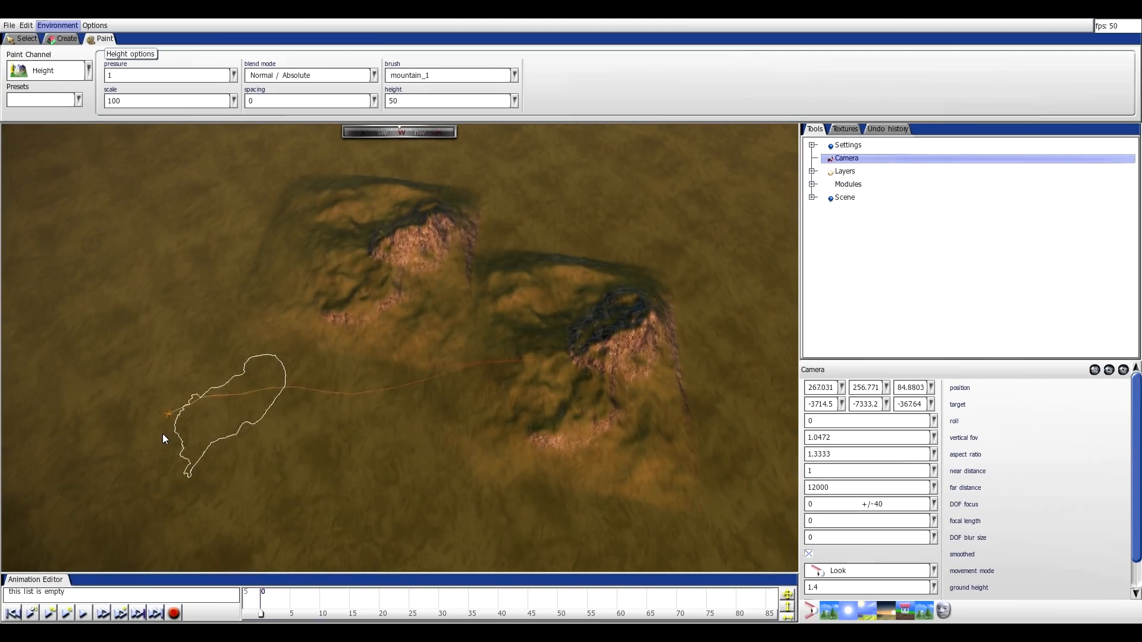
# - Paint height in a continuous stroke to raise a wide flat-topped plateau in front of the two mountains
pyautogui.press('s')
pyautogui.moveTo(117, 395); pyautogui.dragTo(177, 455)
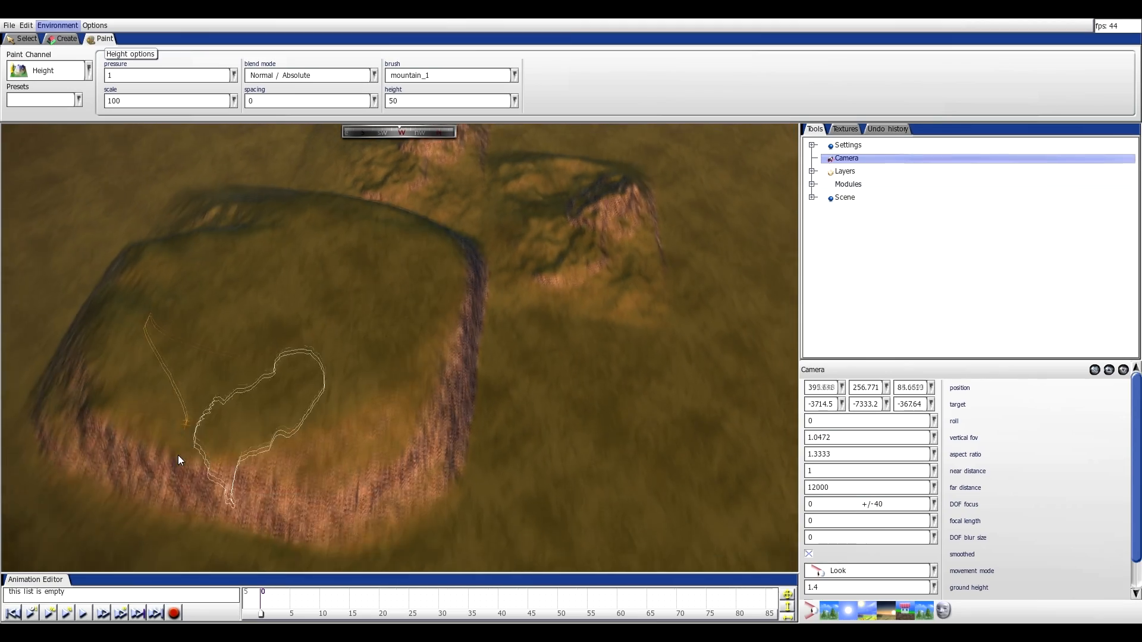
pyautogui.press('s')
pyautogui.press('a')
pyautogui.press('w')
pyautogui.press('d')
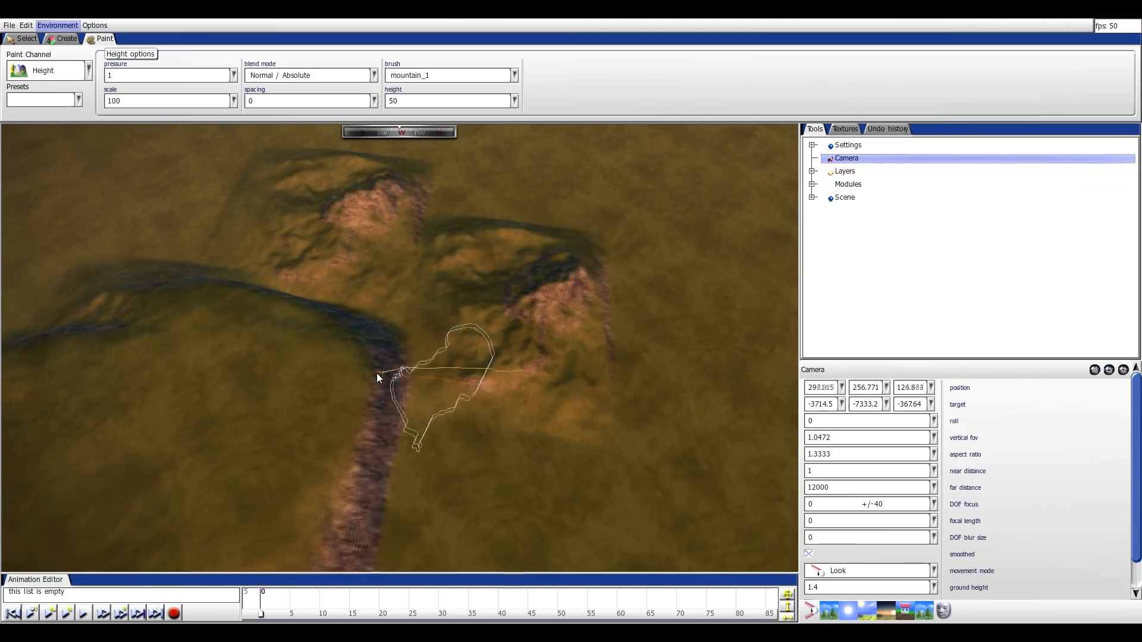
pyautogui.press('w')
pyautogui.press('a')
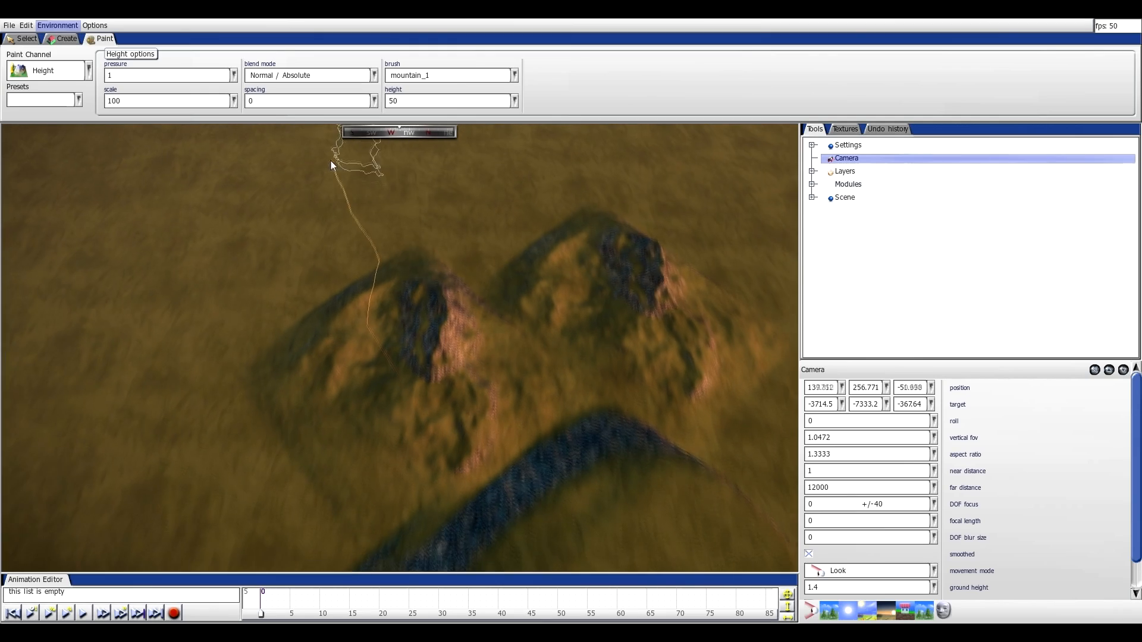
pyautogui.press('s')
# - Change the blend mode to Smooth and smooth the mountain farther from the plateau's outer end into a gentle hill
pyautogui.click(348, 75)
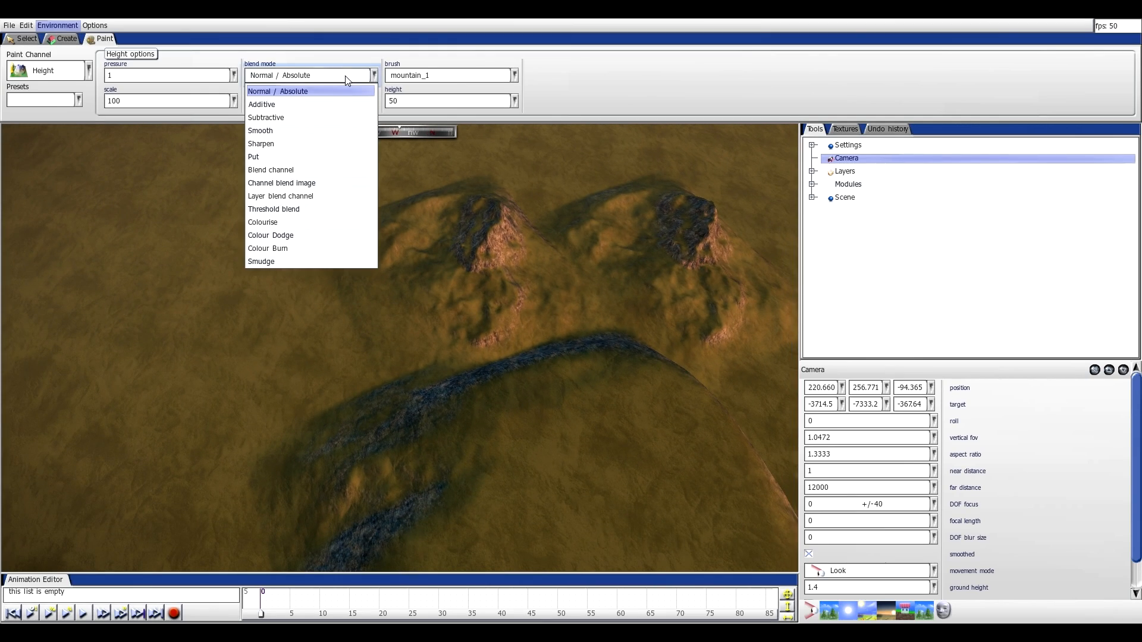
pyautogui.click(279, 132)
pyautogui.press('w')
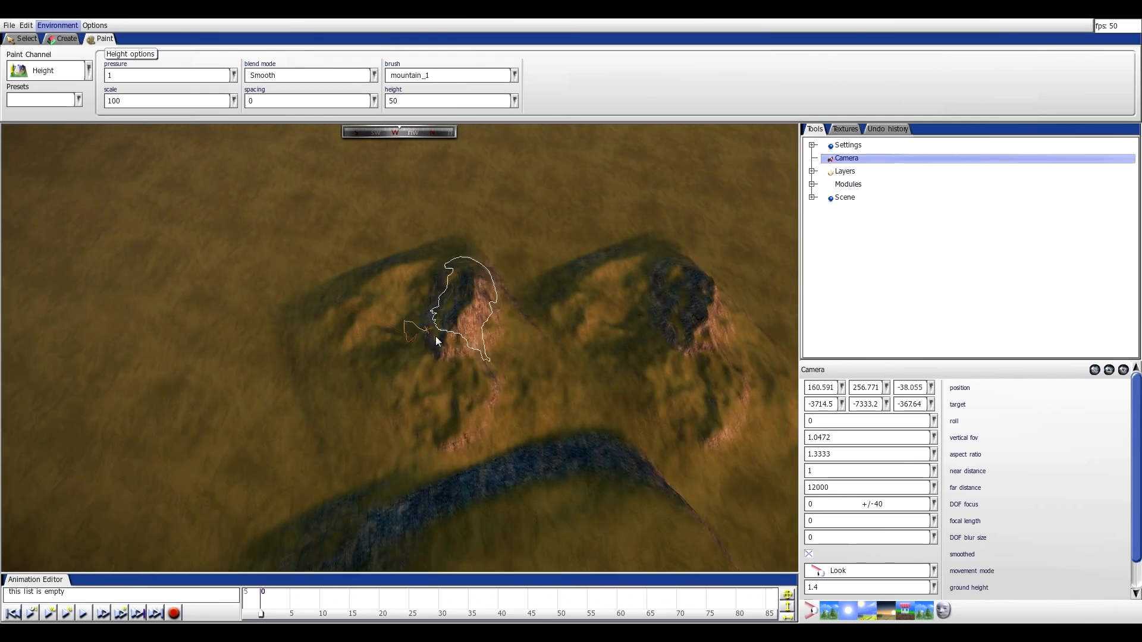
pyautogui.press('s')
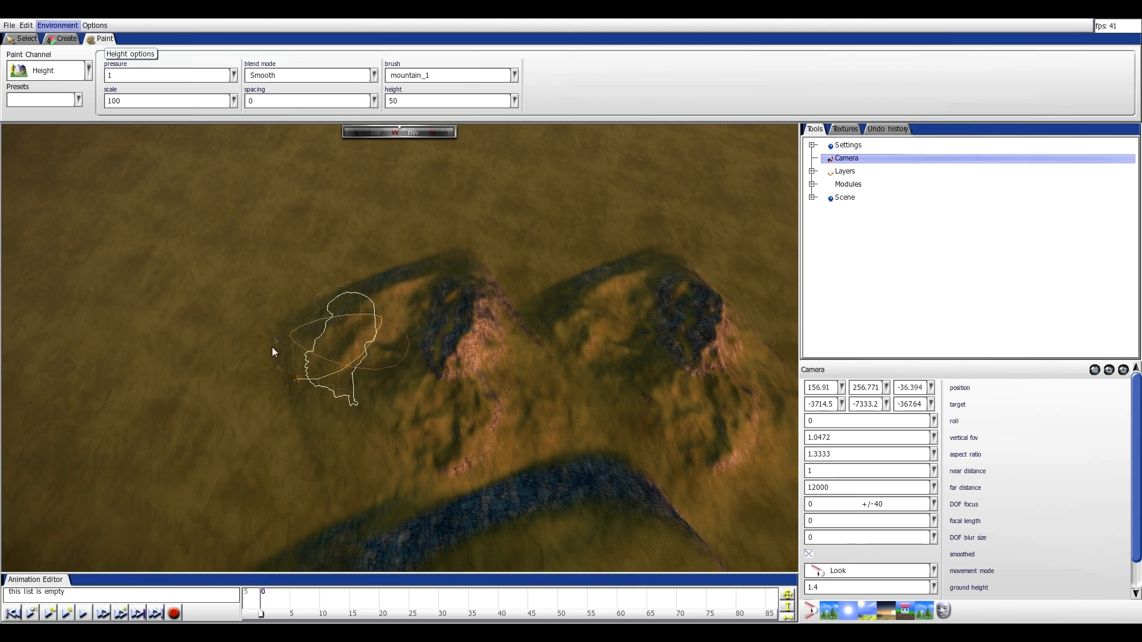
pyautogui.moveTo(365, 357)
pyautogui.mouseDown()
pyautogui.moveTo(452, 405)
pyautogui.moveTo(462, 440)
pyautogui.moveTo(505, 380)
pyautogui.moveTo(441, 390)
pyautogui.mouseUp()
pyautogui.press('w')
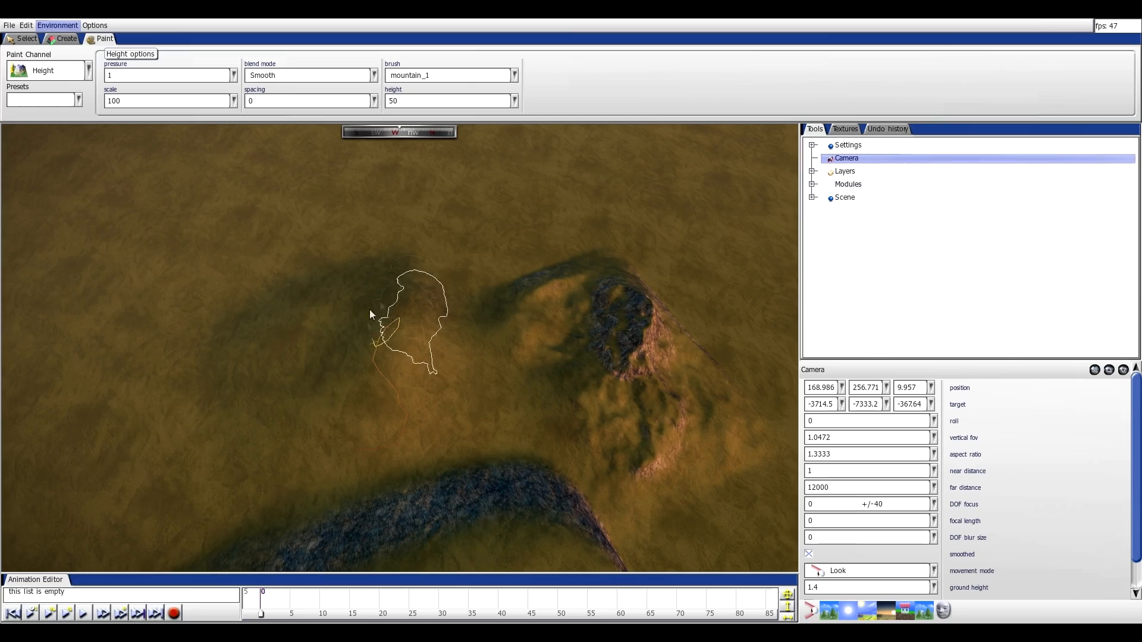
# - Smooth the remaining rocky mountain down to a soft slope with the same brush
pyautogui.press('w')
pyautogui.press('d')
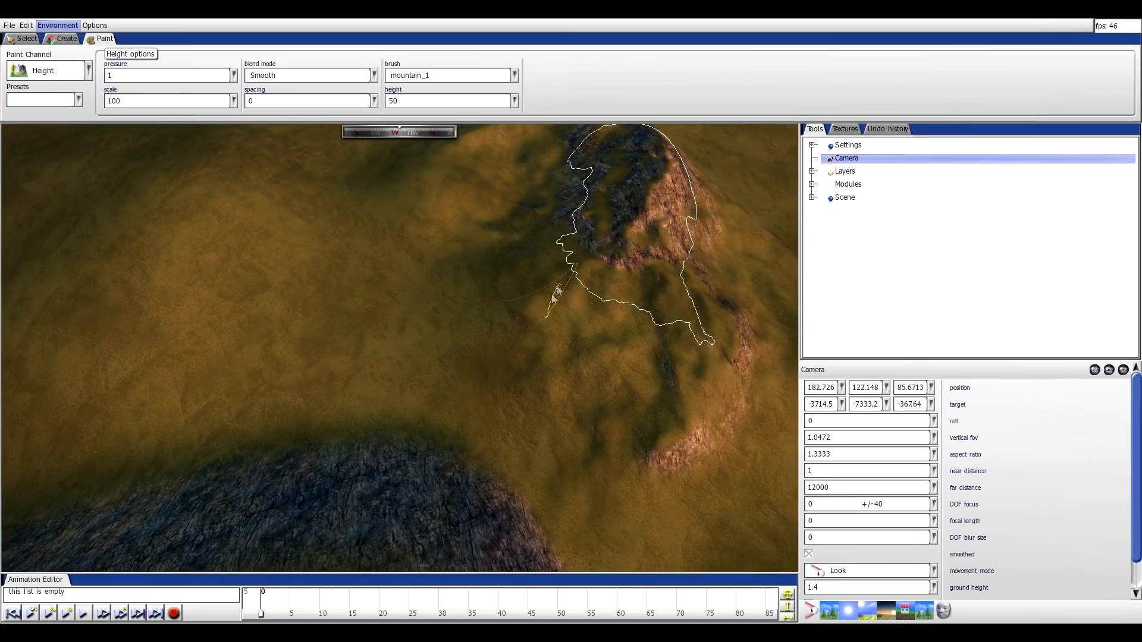
pyautogui.press('s')
pyautogui.press('w')
pyautogui.press('d')
pyautogui.press('s')
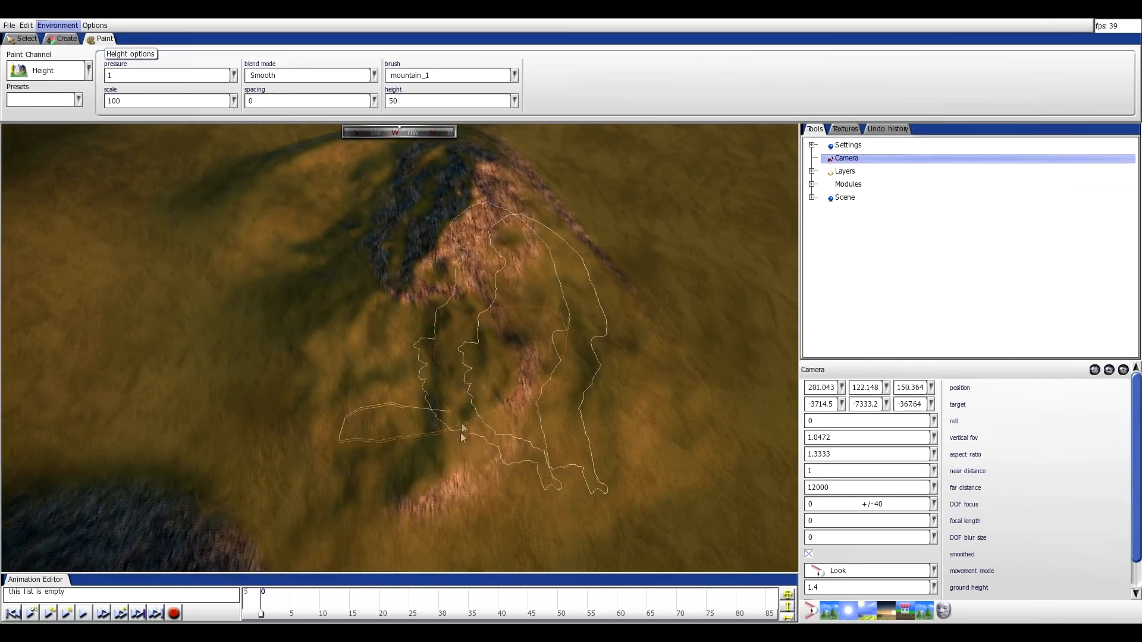
pyautogui.press('w')
pyautogui.press('w')
pyautogui.moveTo(430, 290)
pyautogui.mouseDown()
pyautogui.moveTo(439, 262)
pyautogui.moveTo(335, 366)
pyautogui.moveTo(176, 353)
pyautogui.moveTo(287, 358)
pyautogui.moveTo(380, 305)
pyautogui.moveTo(407, 250)
pyautogui.moveTo(247, 347)
pyautogui.moveTo(328, 382)
pyautogui.moveTo(330, 219)
pyautogui.moveTo(333, 278)
pyautogui.moveTo(303, 156)
pyautogui.mouseUp()
# - Examine the smoothed hills and the plateau from ground level and from above
pyautogui.press('a')
pyautogui.press('s')
pyautogui.press('a')
pyautogui.press('w')
pyautogui.moveTo(302, 156); pyautogui.dragTo(298, 127, button='right')
pyautogui.press('w')
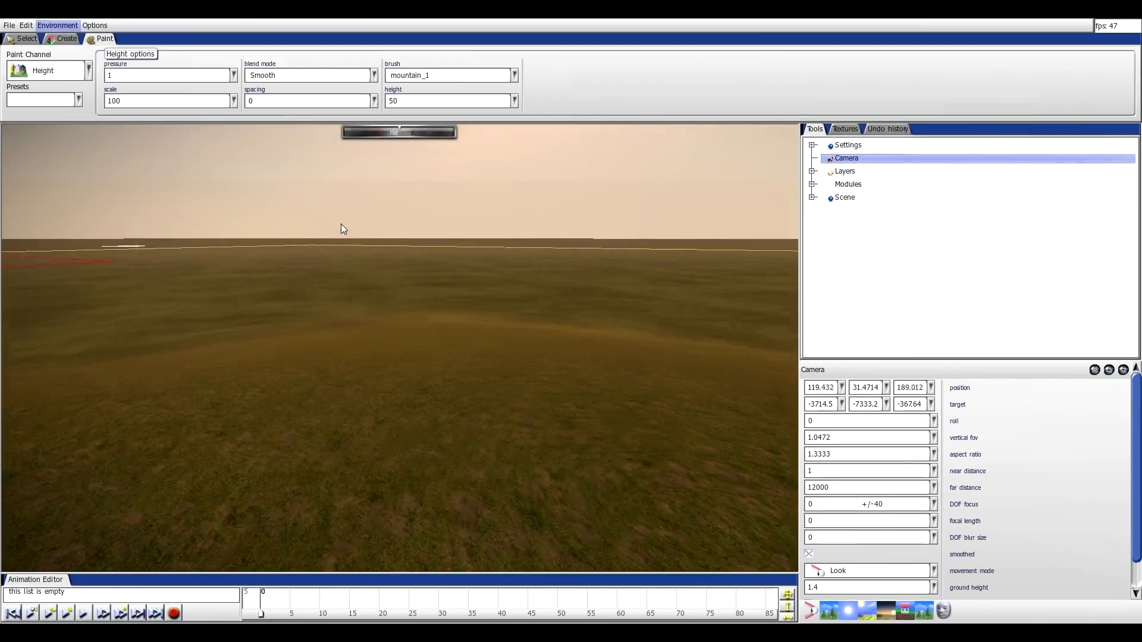
pyautogui.press('d')
pyautogui.moveTo(342, 231)
pyautogui.mouseDown(button='right')
pyautogui.moveTo(358, 269)
pyautogui.moveTo(450, 369)
pyautogui.moveTo(436, 458)
pyautogui.moveTo(434, 419)
pyautogui.moveTo(470, 385)
pyautogui.moveTo(448, 391)
pyautogui.moveTo(492, 273)
pyautogui.moveTo(456, 334)
pyautogui.moveTo(370, 331)
pyautogui.moveTo(469, 273)
pyautogui.moveTo(519, 359)
pyautogui.moveTo(508, 437)
pyautogui.mouseUp(button='right')
pyautogui.press('s')
pyautogui.moveTo(304, 303); pyautogui.dragTo(313, 258, button='right')
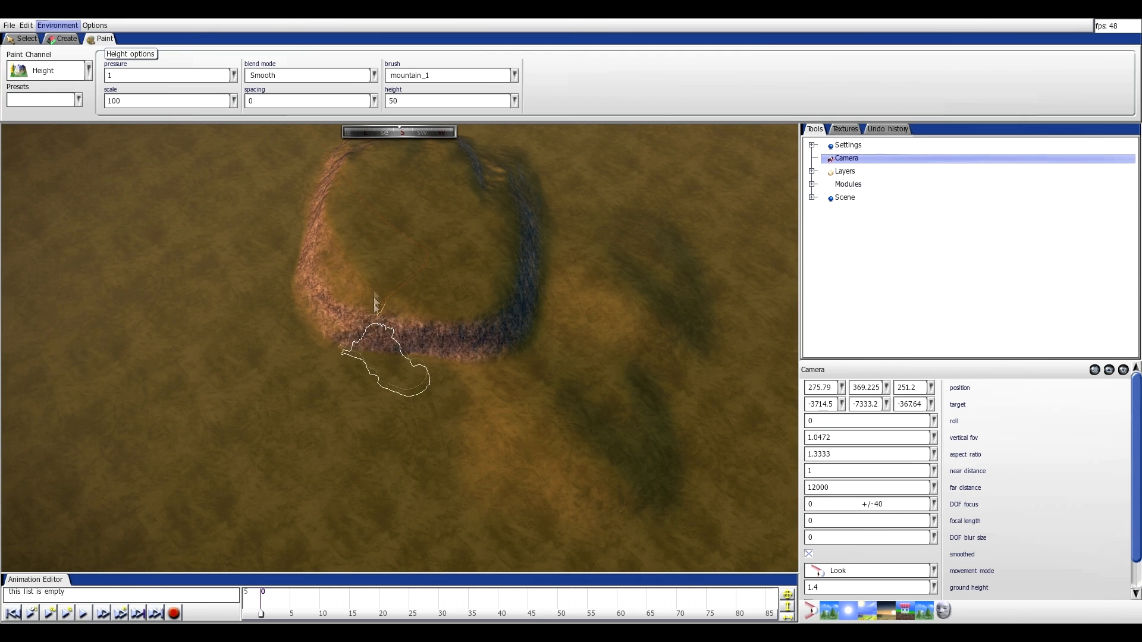
# - Smooth the steep rocky rim around the flat-topped plateau with the mountain_1 brush
pyautogui.moveTo(501, 248)
pyautogui.mouseDown(button='middle')
pyautogui.moveTo(474, 275)
pyautogui.moveTo(476, 252)
pyautogui.moveTo(451, 242)
pyautogui.mouseUp(button='middle')
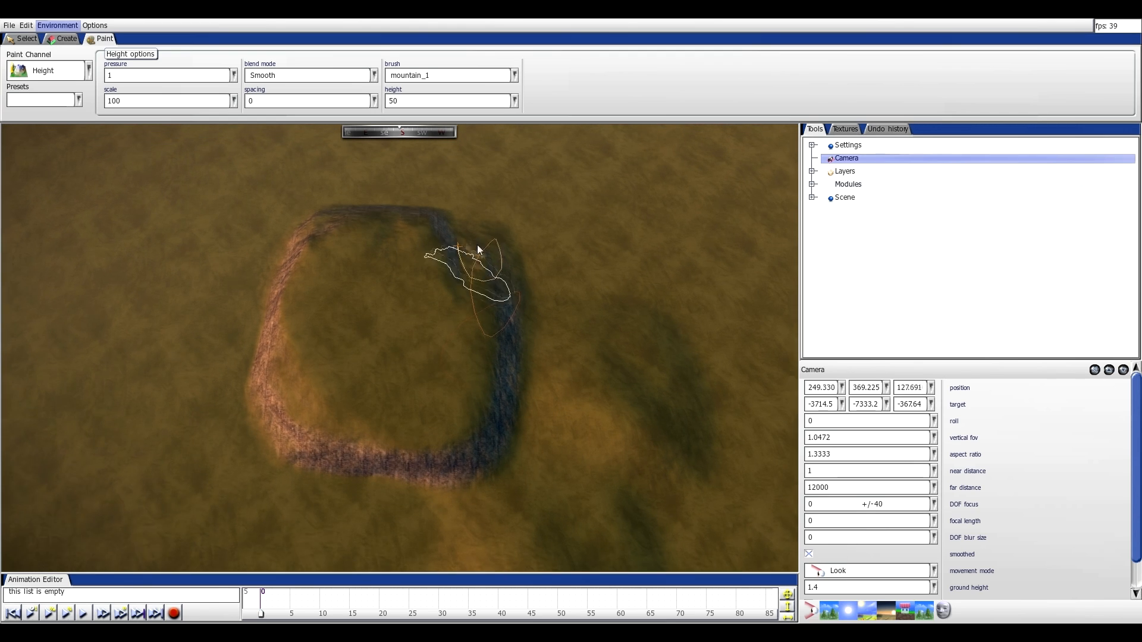
pyautogui.moveTo(279, 251)
pyautogui.mouseDown()
pyautogui.moveTo(260, 302)
pyautogui.moveTo(454, 215)
pyautogui.moveTo(435, 232)
pyautogui.mouseUp()
pyautogui.press('a')
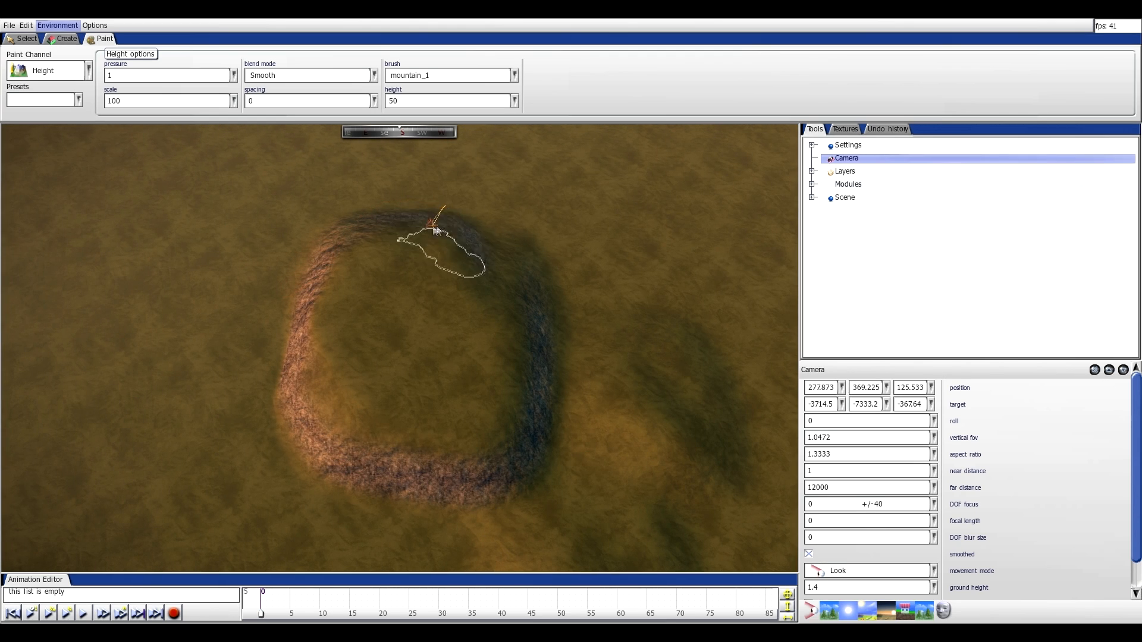
pyautogui.press('s')
pyautogui.moveTo(455, 276)
pyautogui.mouseDown()
pyautogui.moveTo(421, 358)
pyautogui.moveTo(437, 320)
pyautogui.mouseUp()
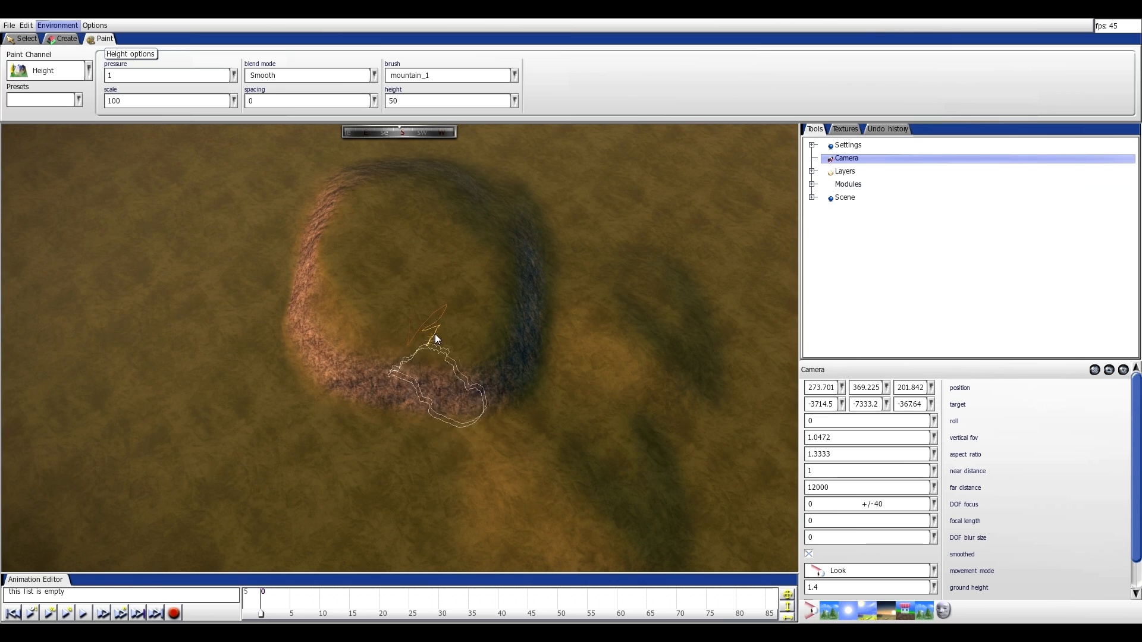
pyautogui.press('s')
pyautogui.scroll(3, 491, 382)
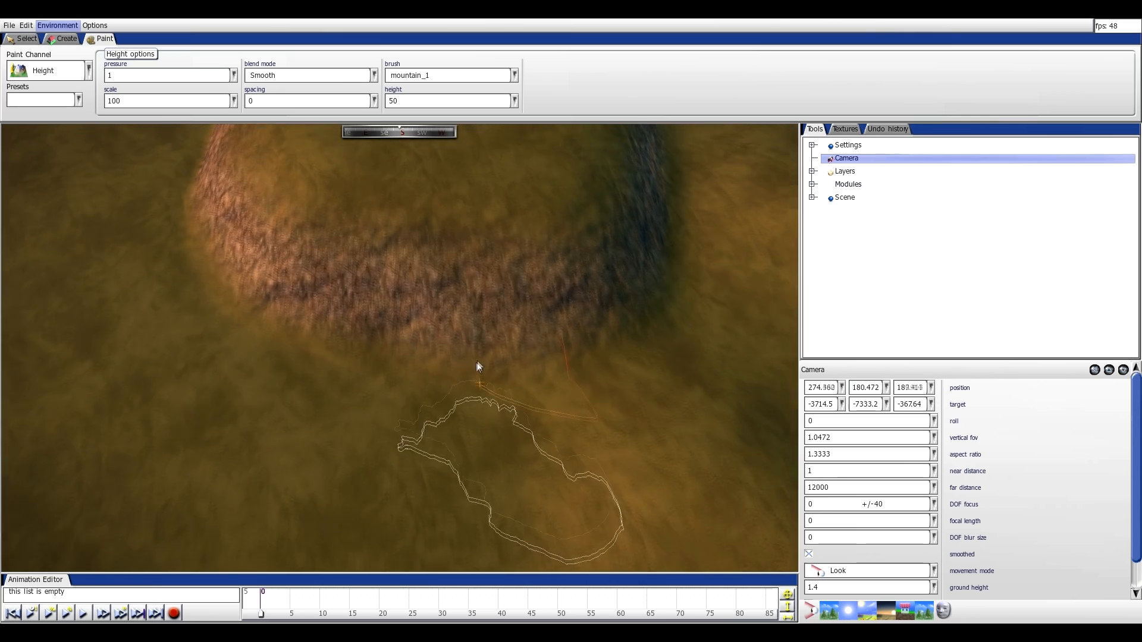
pyautogui.scroll(-3, 477, 367)
# - Set the blend mode to Normal / Absolute and the height to 10, and paint over the plateau to level it
pyautogui.click(315, 77)
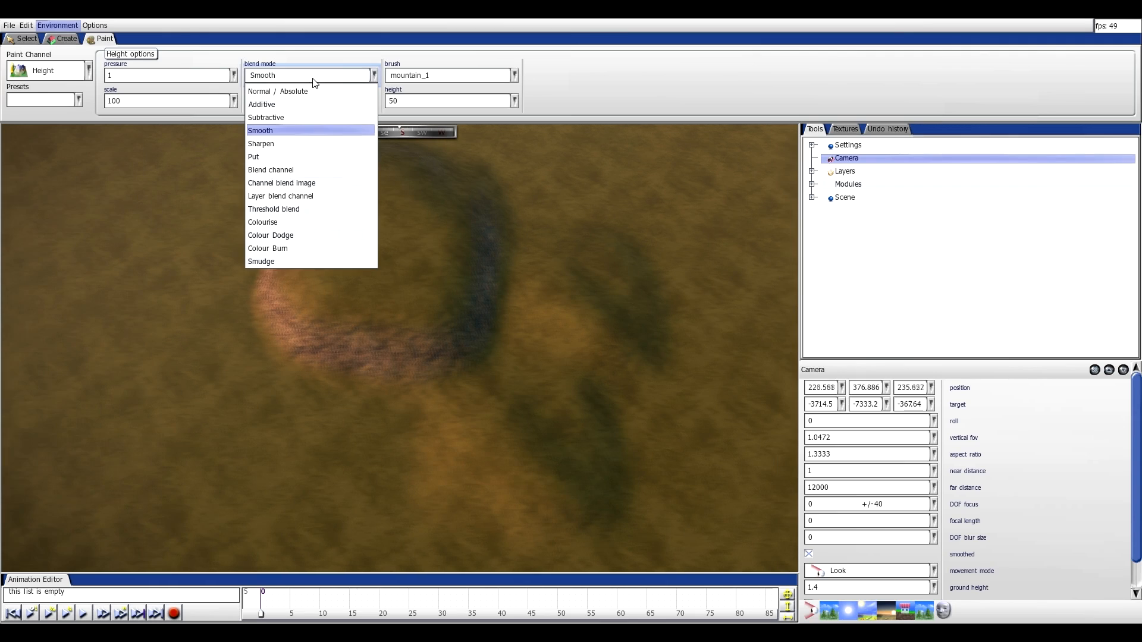
pyautogui.click(262, 90)
pyautogui.press('d')
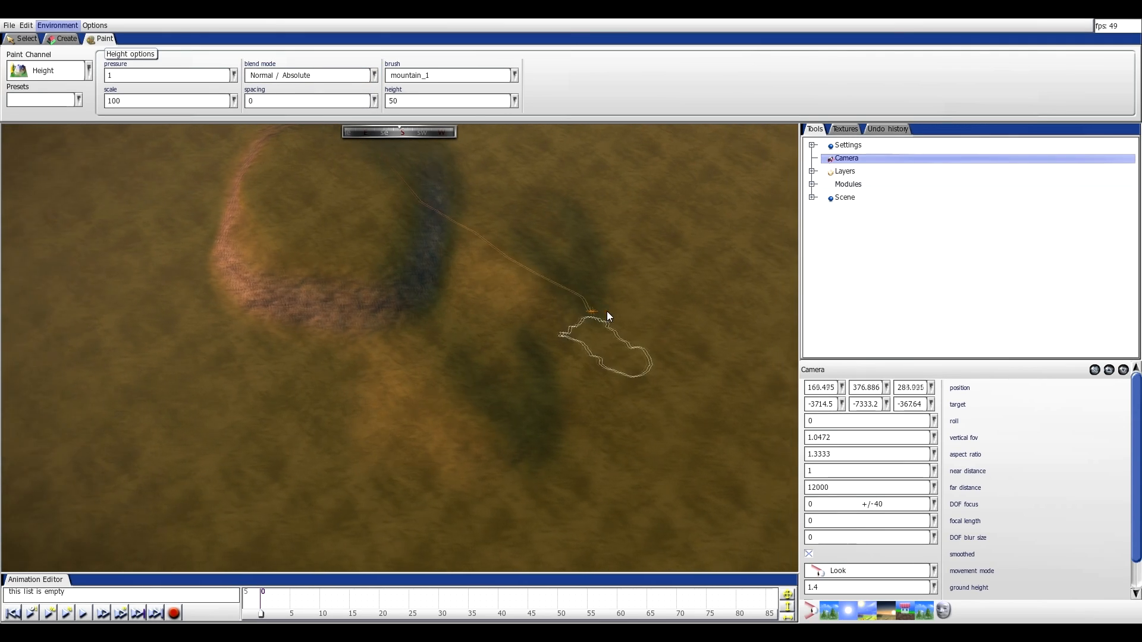
pyautogui.click(397, 101)
pyautogui.write('10')
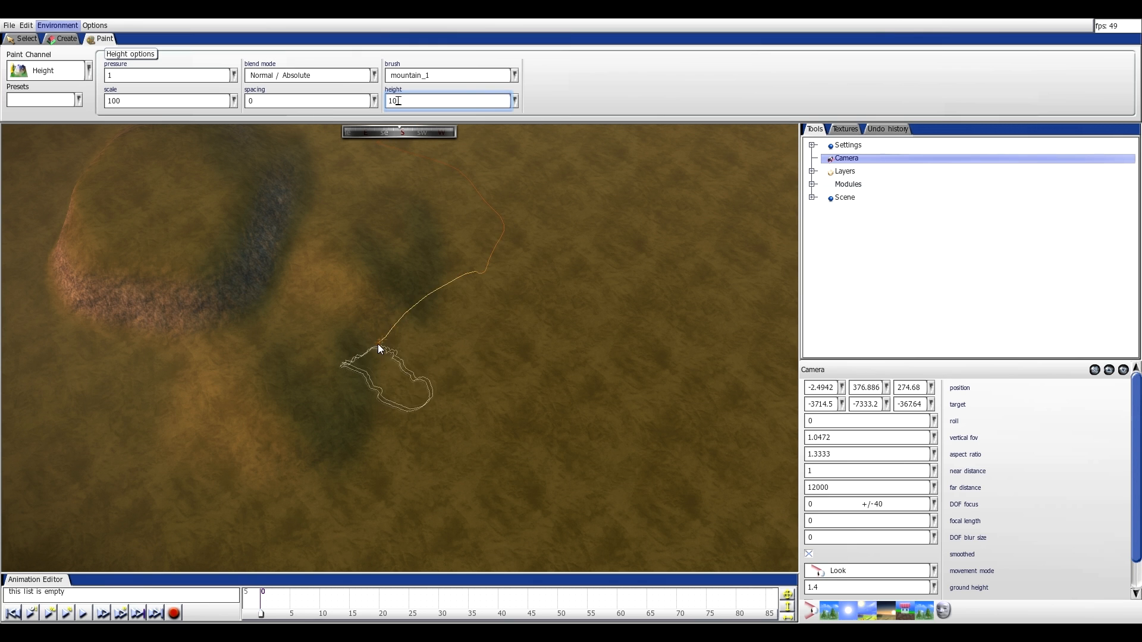
pyautogui.press('Return')
pyautogui.press('a')
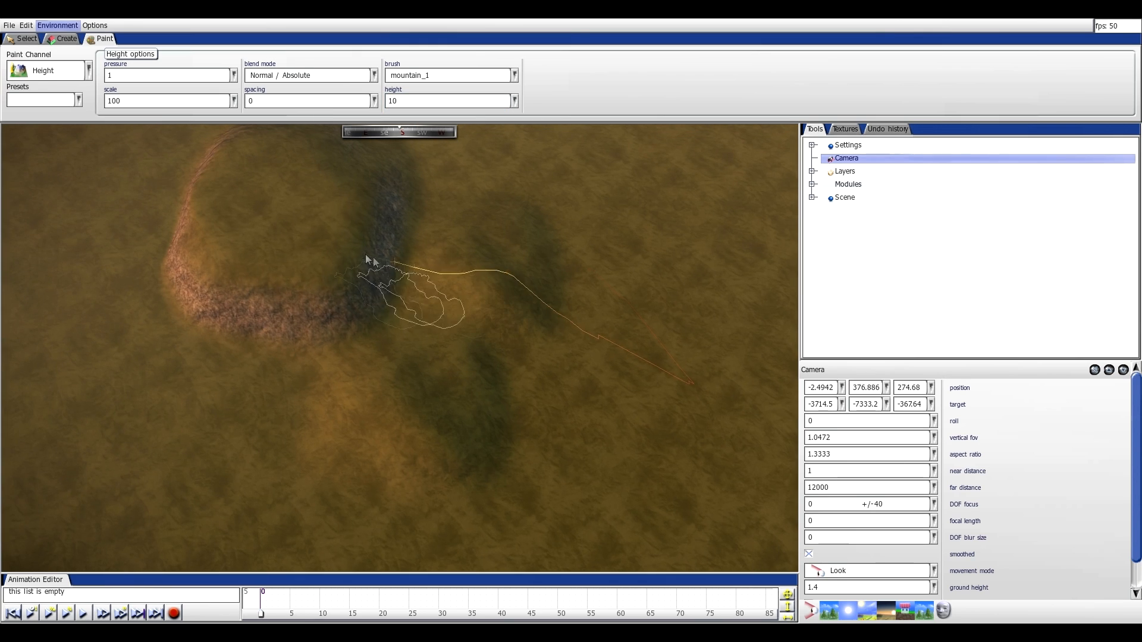
pyautogui.press('a')
pyautogui.press('w')
pyautogui.moveTo(352, 173)
pyautogui.mouseDown()
pyautogui.moveTo(422, 286)
pyautogui.moveTo(294, 181)
pyautogui.mouseUp()
pyautogui.press('s')
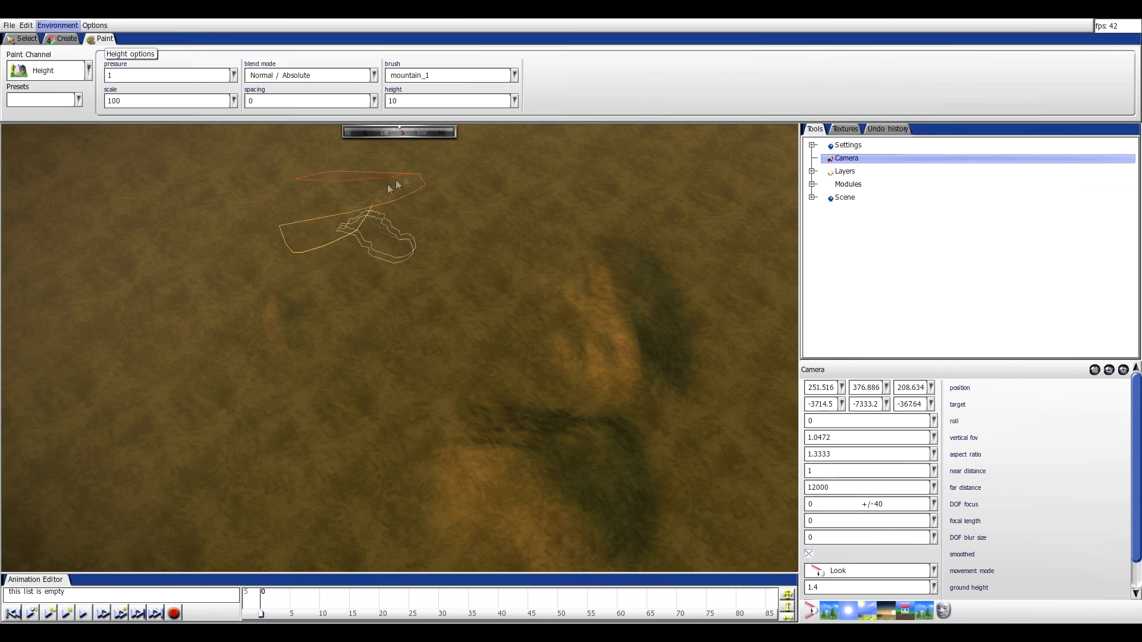
# - Level the two remaining hills beside the former plateau with the same height brush
pyautogui.press('s')
pyautogui.press('d')
pyautogui.press('s')
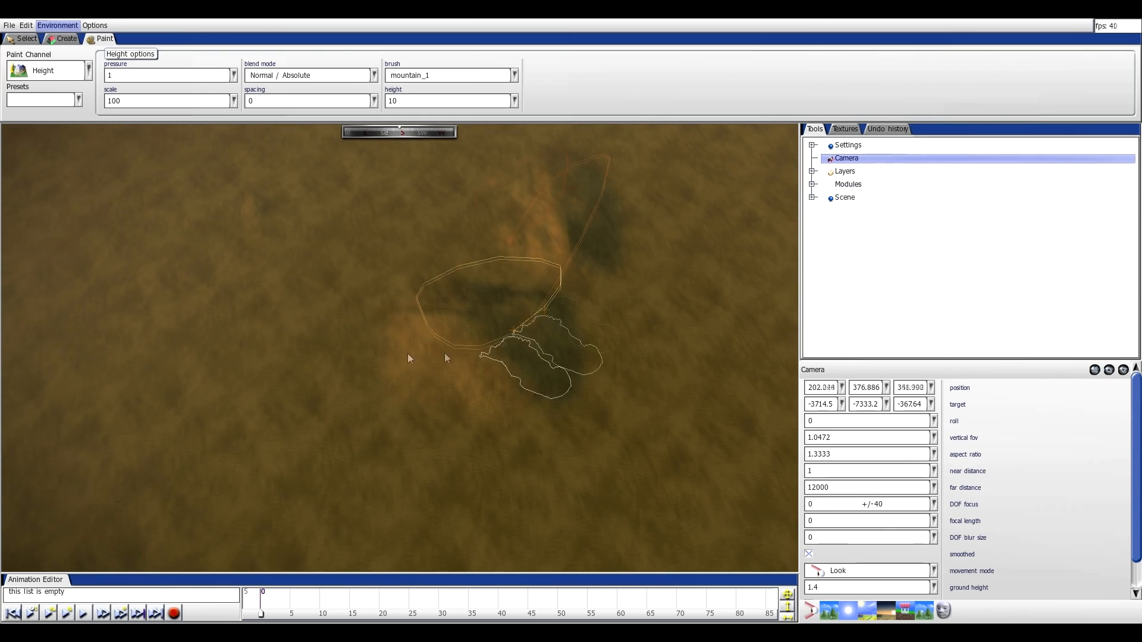
pyautogui.press('s')
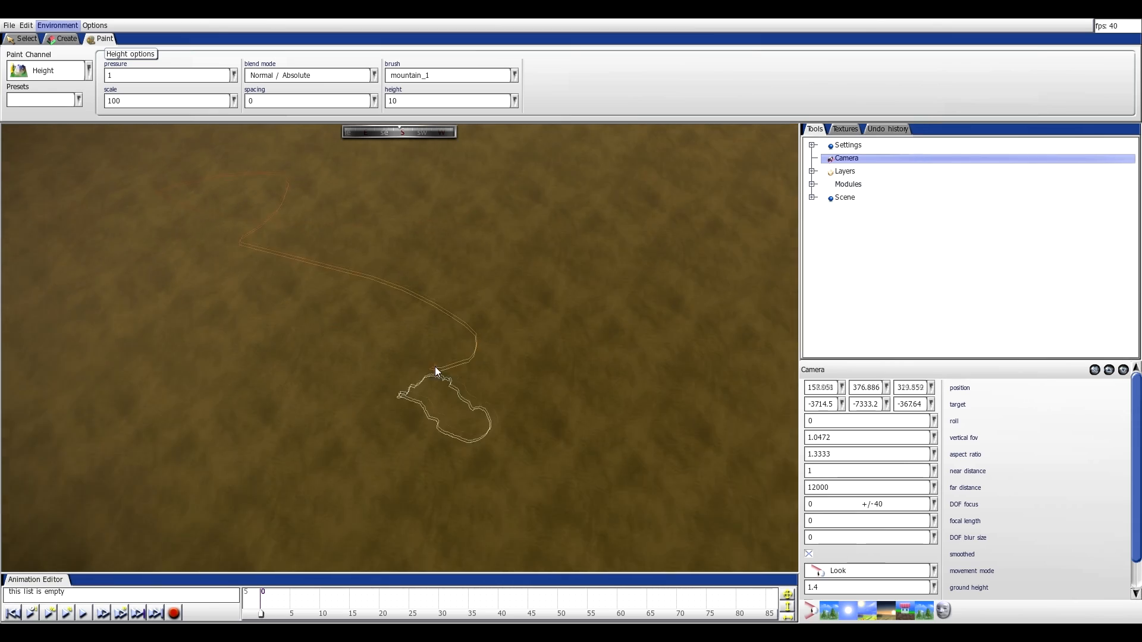
# - Set the height to -10 and paint a sunken basin below water level in the open flat ground
pyautogui.moveTo(568, 391); pyautogui.dragTo(664, 427, button='right')
pyautogui.press('s')
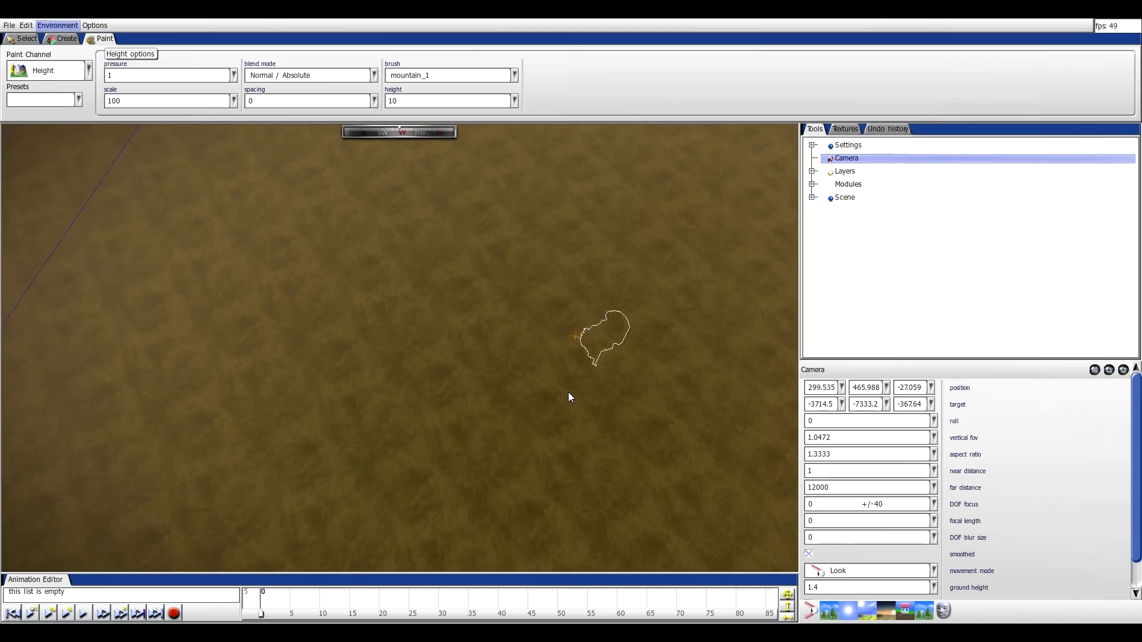
pyautogui.press('w')
pyautogui.press('s')
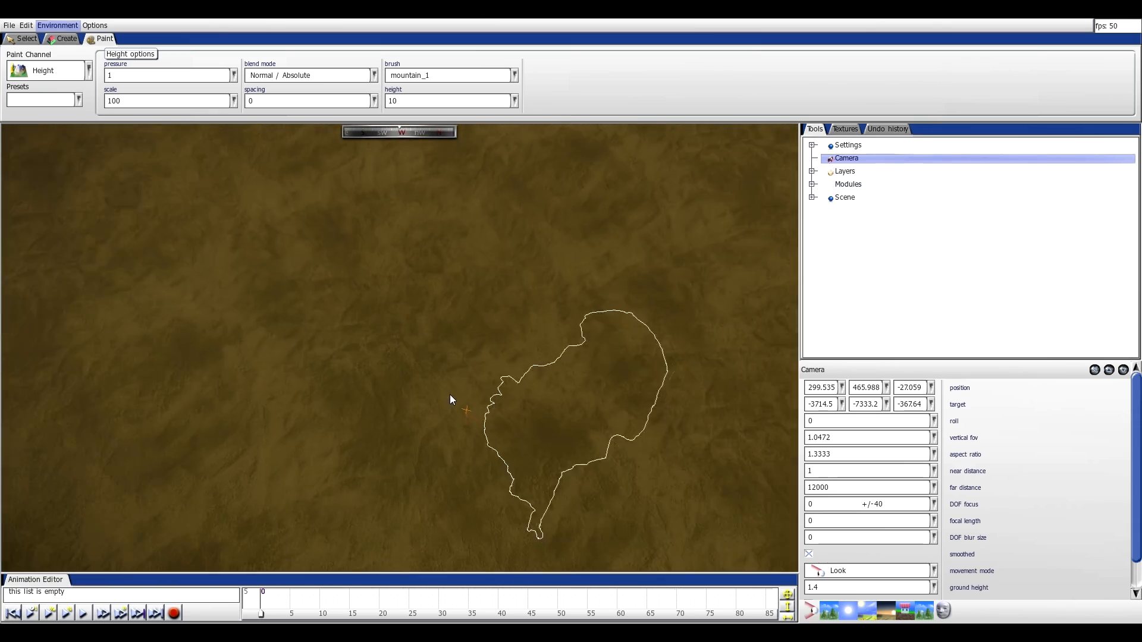
pyautogui.moveTo(457, 386)
pyautogui.mouseDown(button='right')
pyautogui.moveTo(462, 345)
pyautogui.moveTo(456, 376)
pyautogui.mouseUp(button='right')
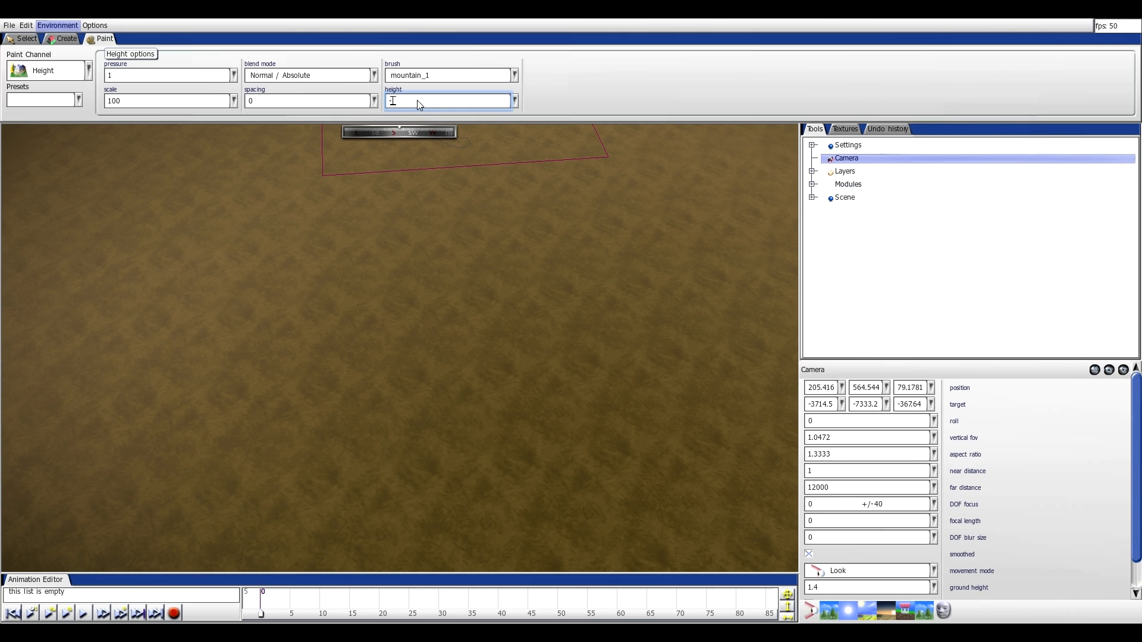
pyautogui.write('10')
pyautogui.click(425, 369)
pyautogui.press('s')
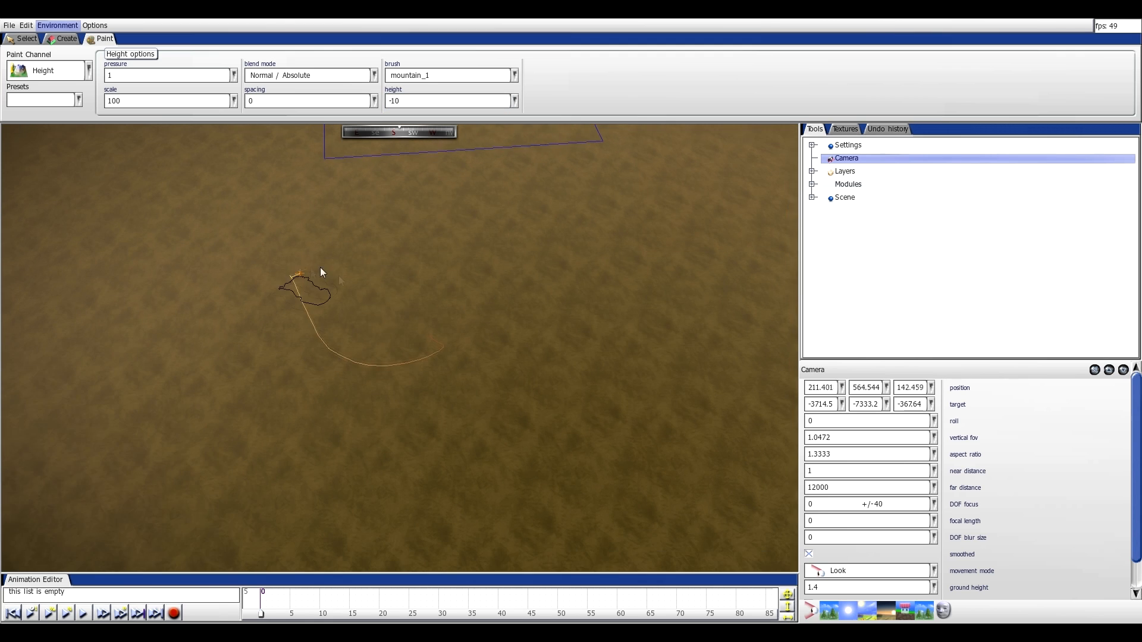
pyautogui.click(380, 360)
pyautogui.press('s')
pyautogui.press('w')
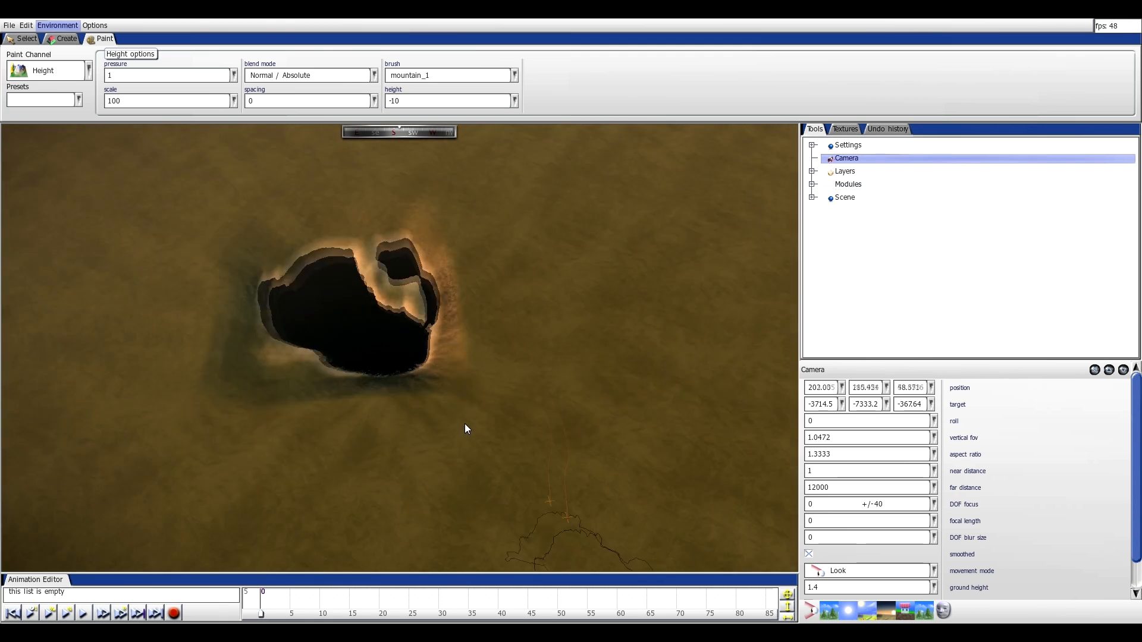
# - Examine the carved basin, its rough shoreline and the water in it, close up and from above
pyautogui.press('w')
pyautogui.press('w')
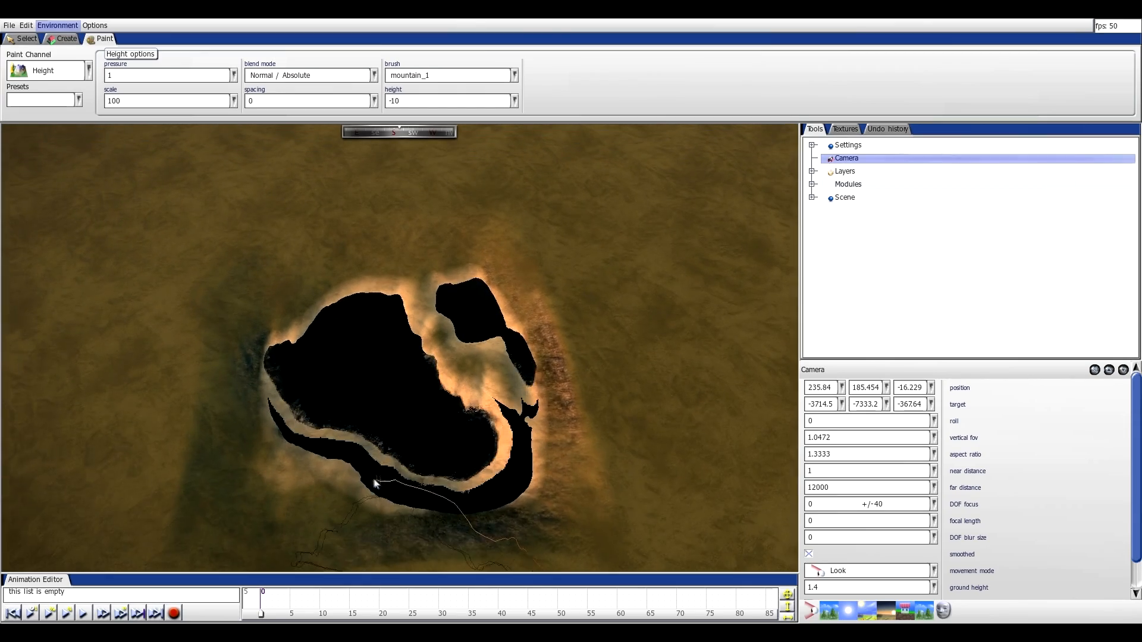
pyautogui.press('w')
pyautogui.press('s')
pyautogui.scroll(3, 374, 494)
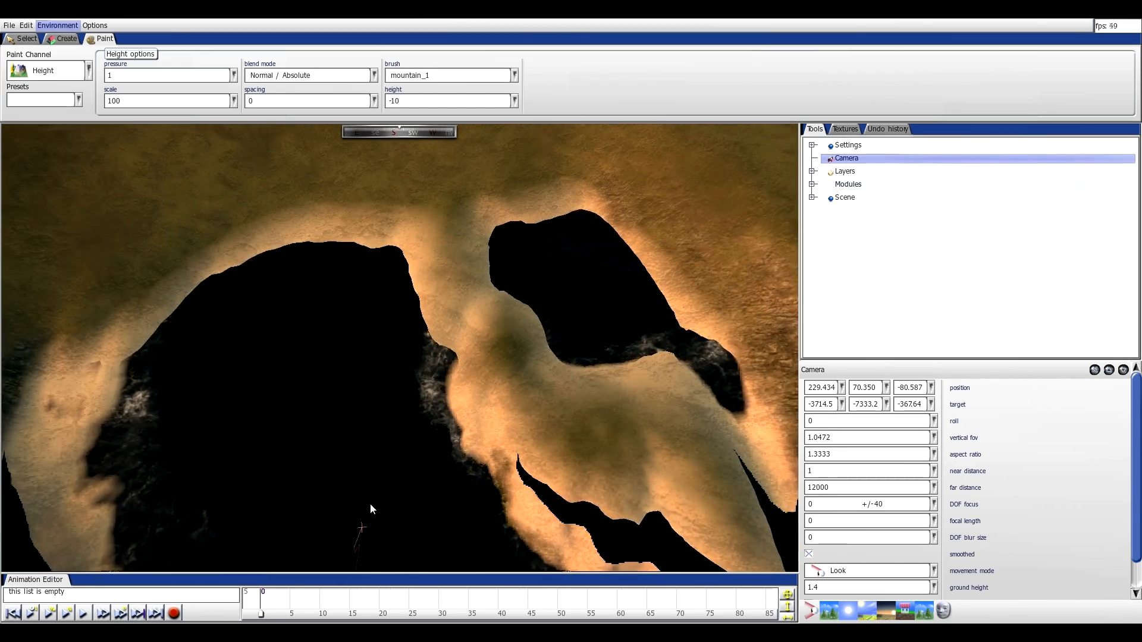
pyautogui.press('s')
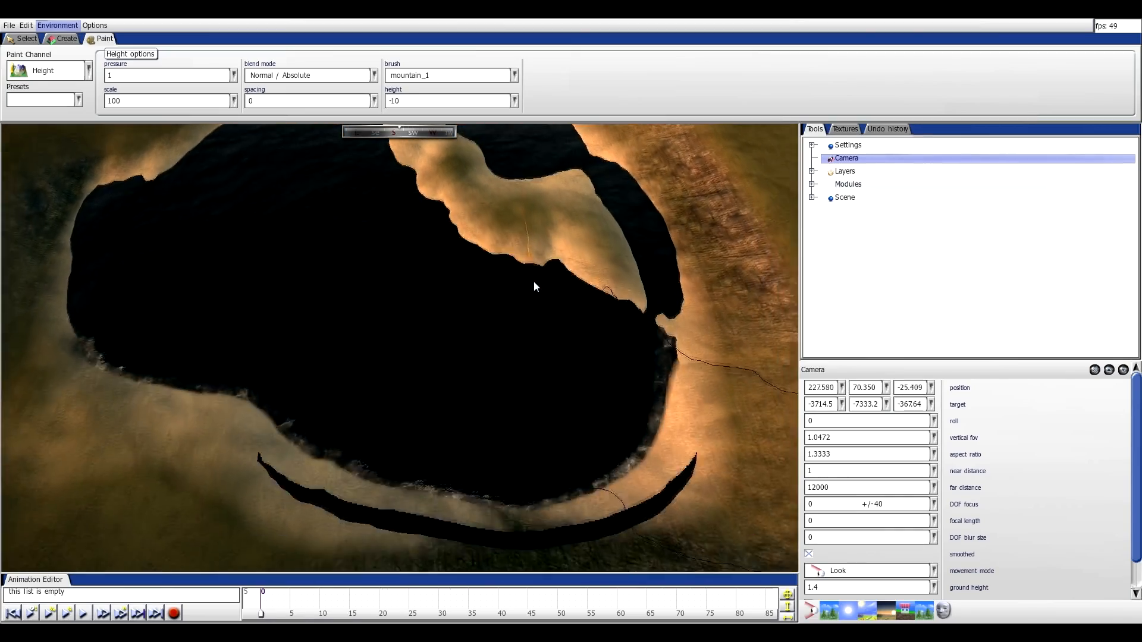
pyautogui.scroll(-3, 534, 281)
pyautogui.press('s')
pyautogui.scroll(-3, 511, 321)
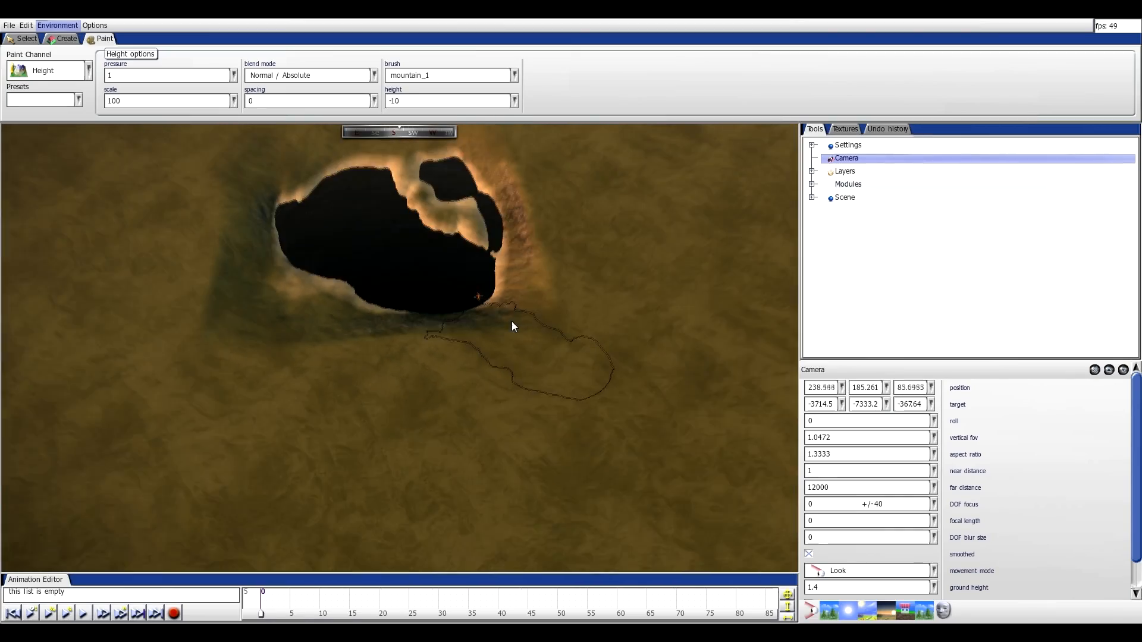
pyautogui.press('w')
pyautogui.press('s')
# - Change the blend mode to Smooth and soften the jagged banks all around the basin
pyautogui.click(290, 78)
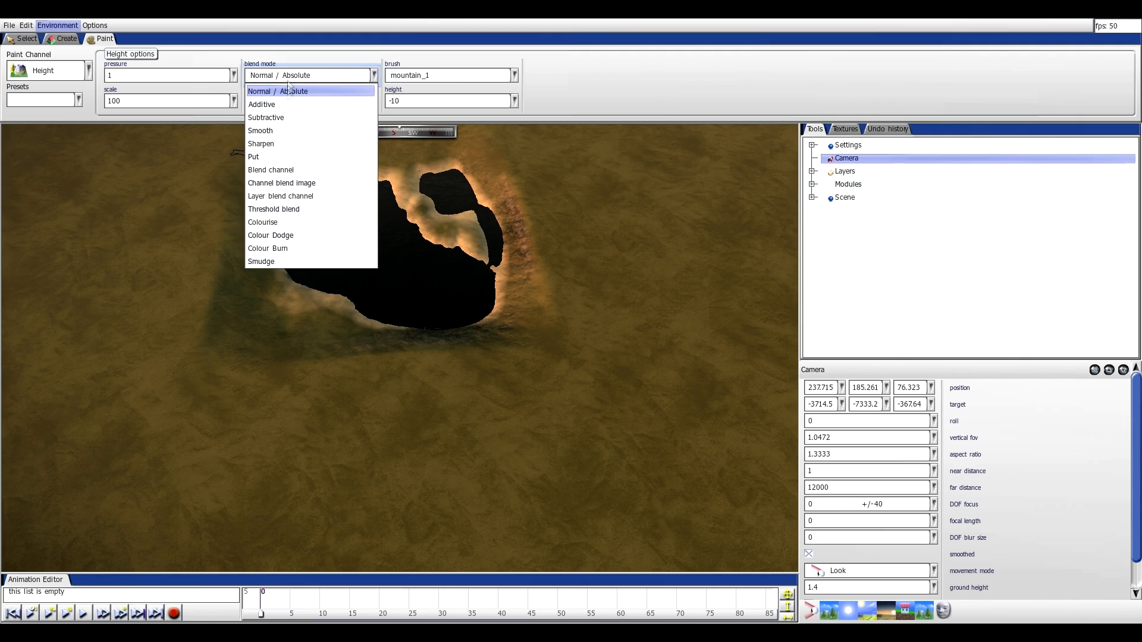
pyautogui.click(260, 131)
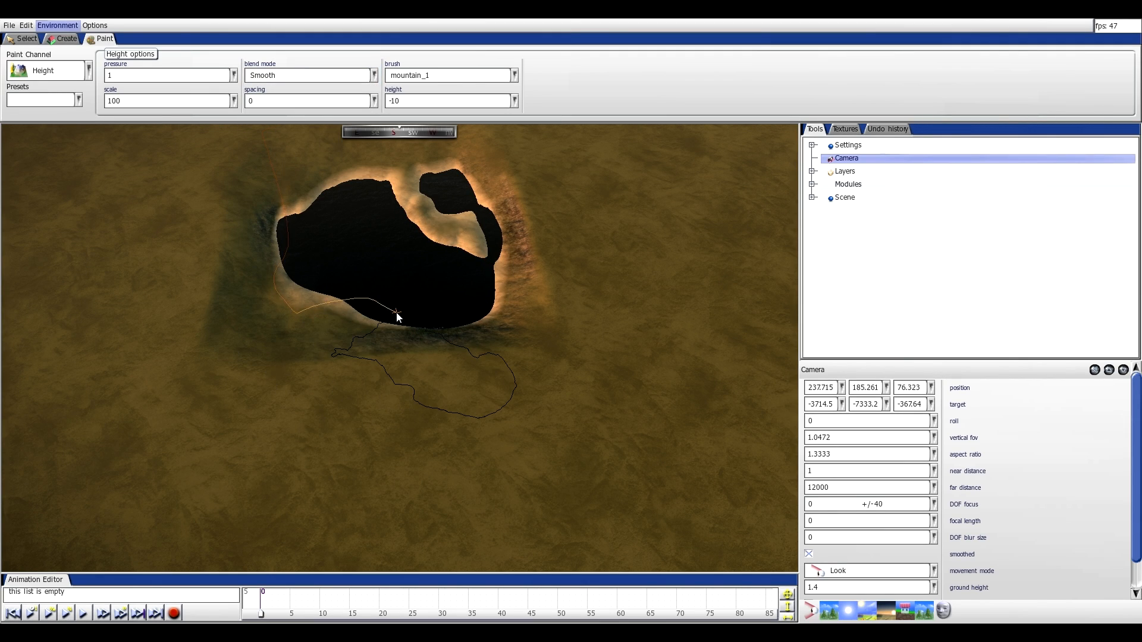
pyautogui.moveTo(452, 314)
pyautogui.mouseDown()
pyautogui.moveTo(434, 174)
pyautogui.moveTo(480, 205)
pyautogui.moveTo(518, 263)
pyautogui.mouseUp()
pyautogui.press('a')
pyautogui.press('w')
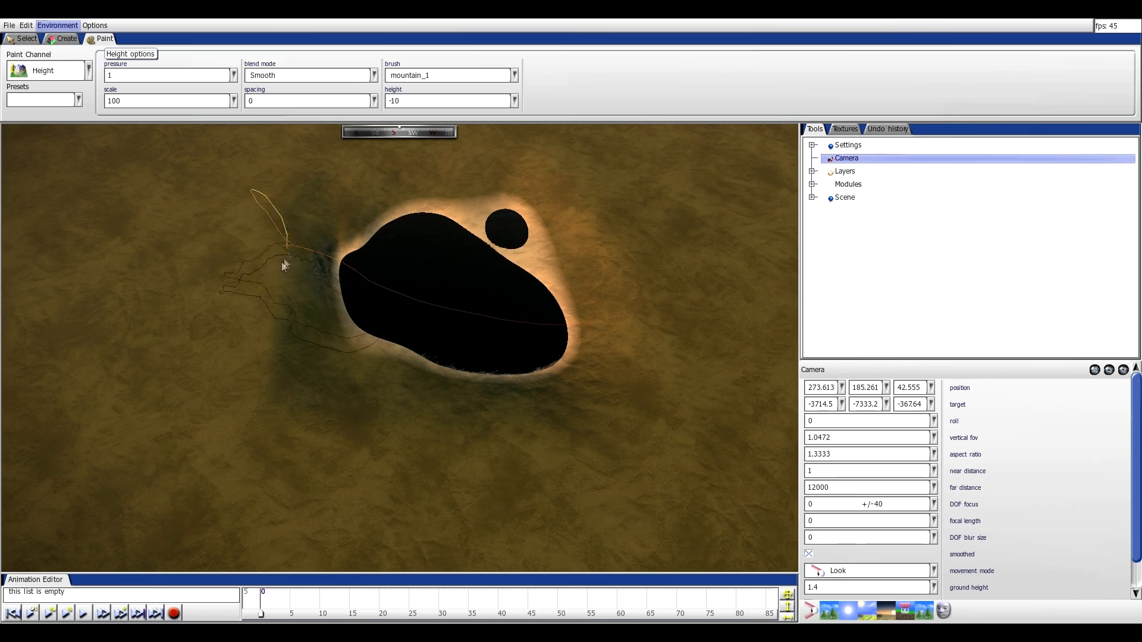
pyautogui.scroll(3, 263, 362)
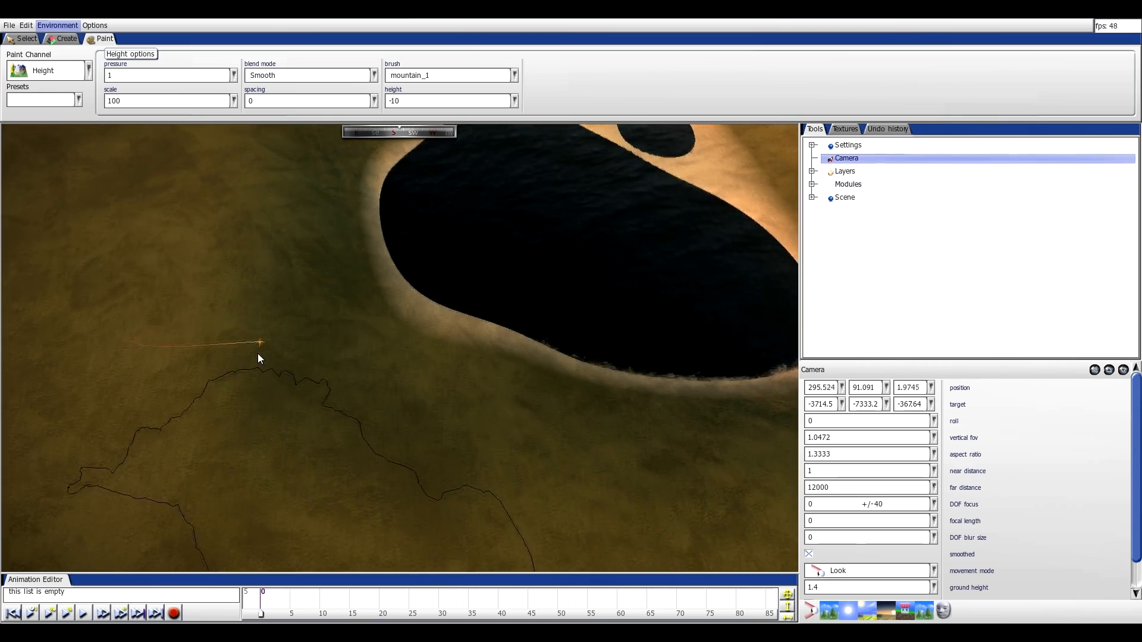
pyautogui.scroll(-3, 258, 353)
pyautogui.scroll(5, 485, 387)
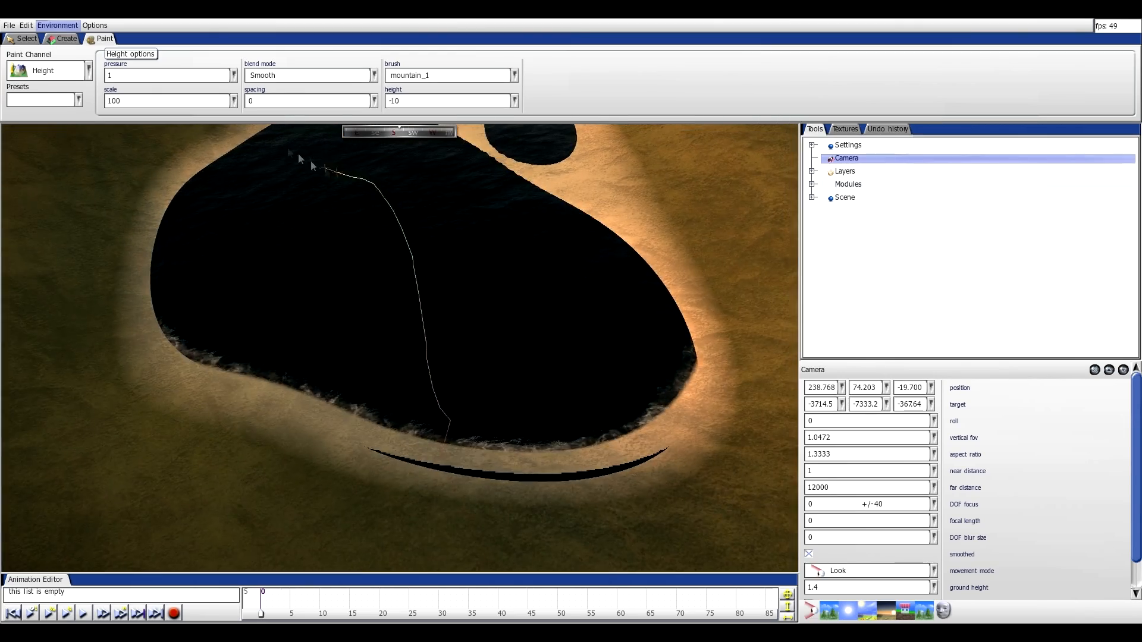
# - Switch the height brush to gradient_round_2x2 and set its scale to 20
pyautogui.click(418, 75)
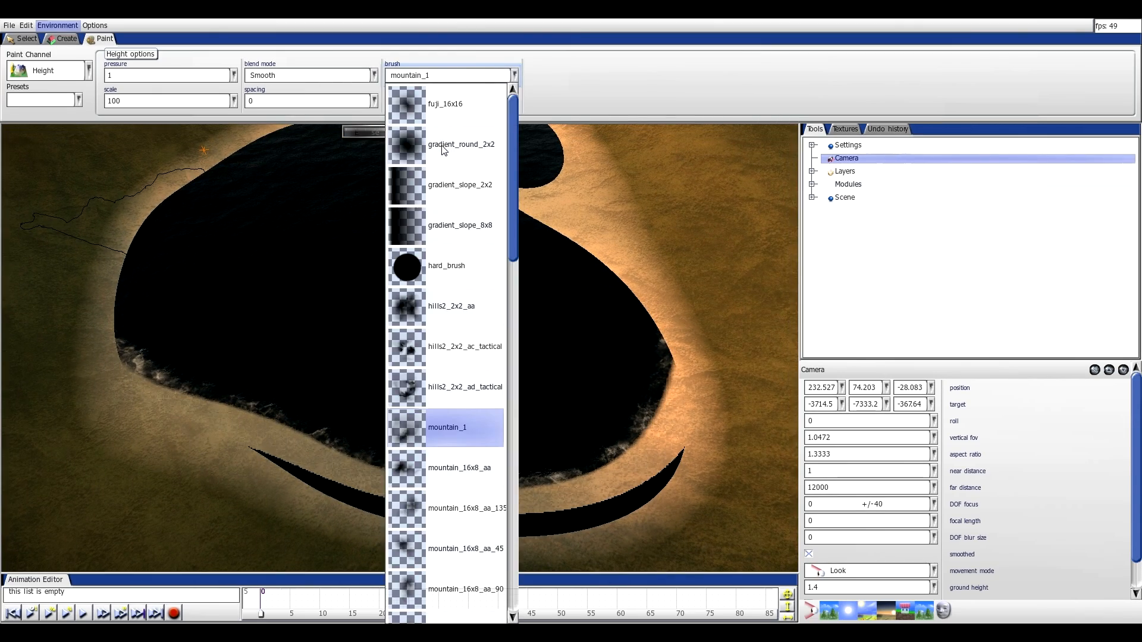
pyautogui.click(443, 150)
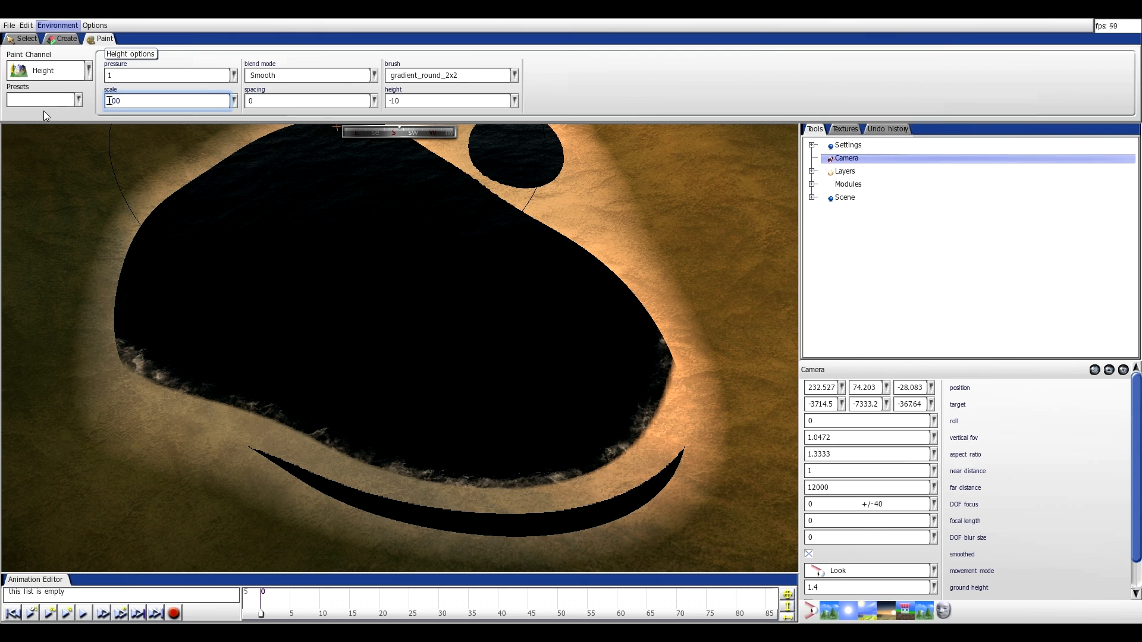
pyautogui.press('Delete')
pyautogui.press('Delete')
pyautogui.press('Delete')
pyautogui.write('20')
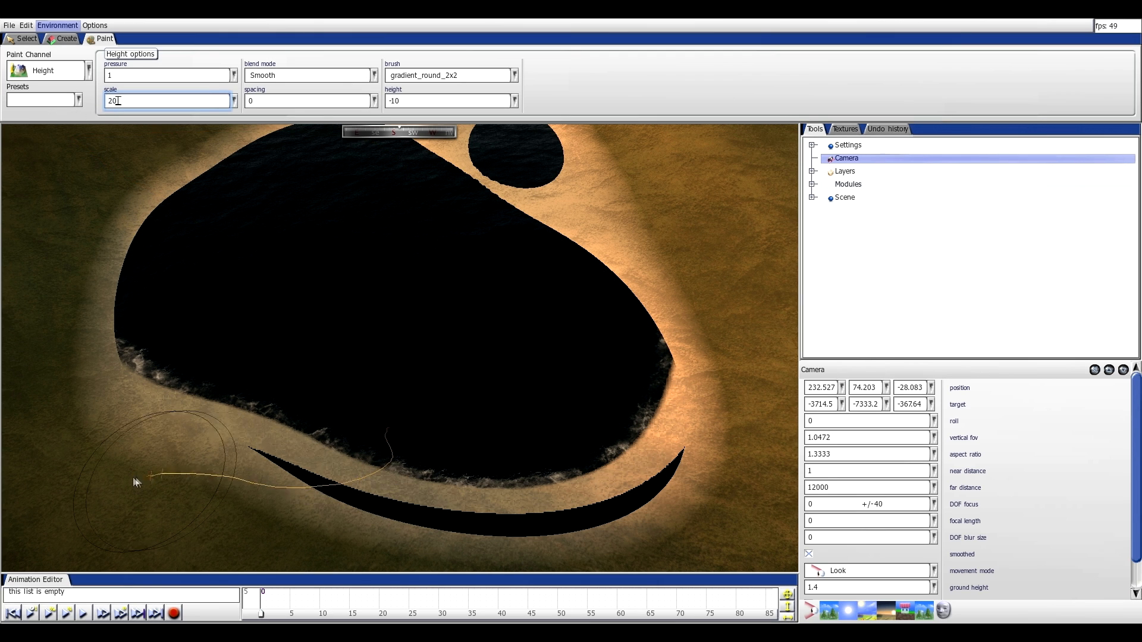
pyautogui.click(72, 480)
pyautogui.press('s')
pyautogui.press('a')
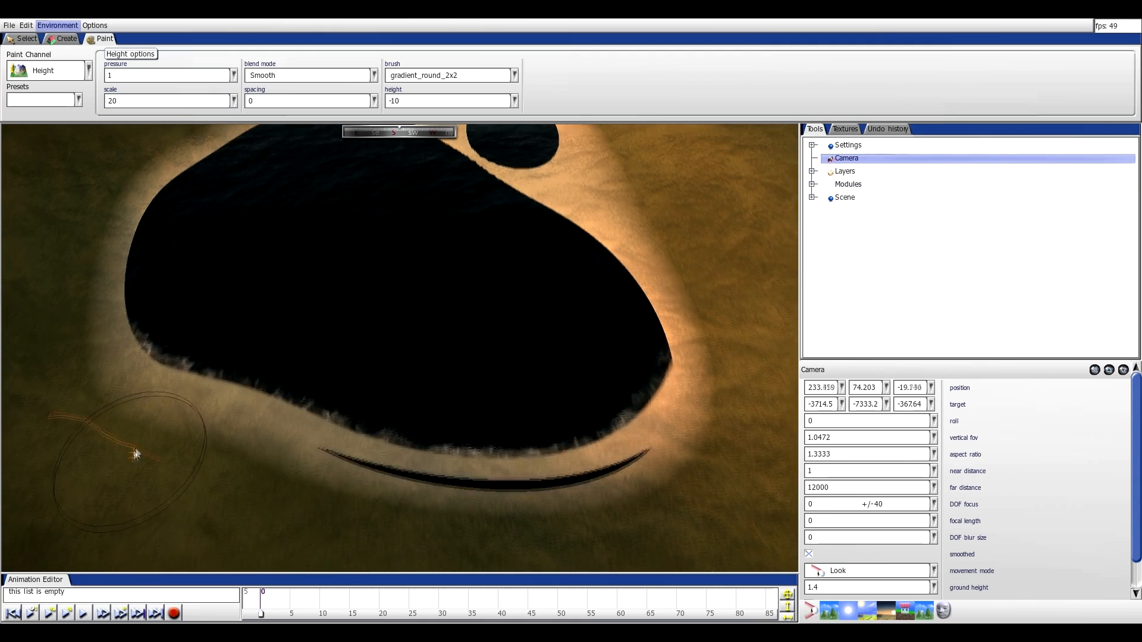
pyautogui.press('s')
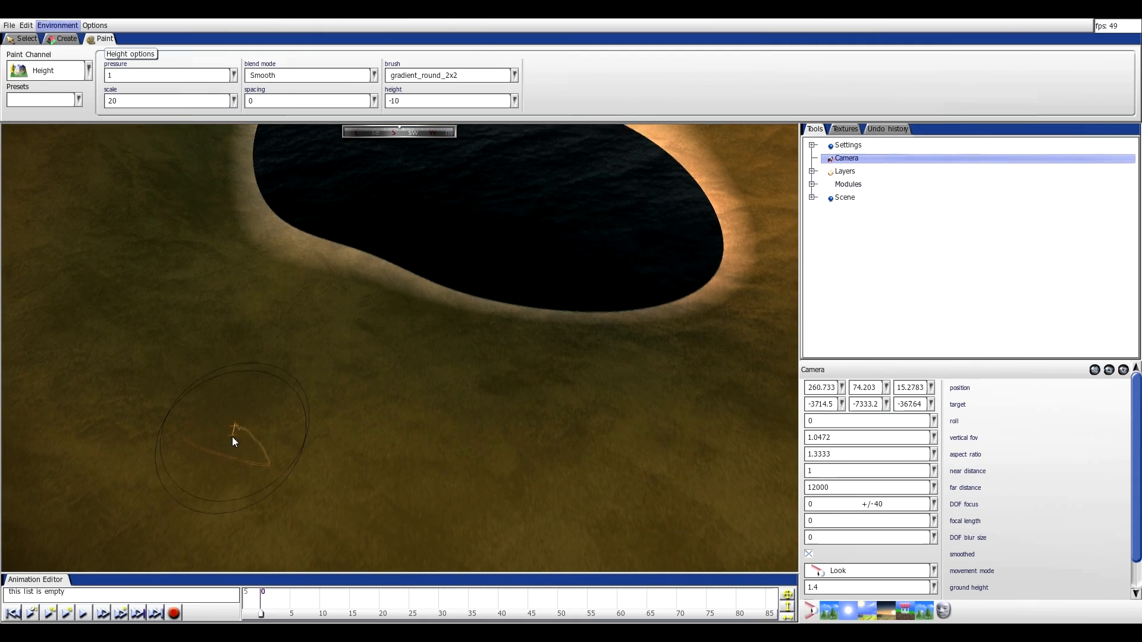
# - Set the blend mode back to Normal / Absolute and paint a small dip at height -10 in the ground beside the pool
pyautogui.click(343, 77)
pyautogui.click(295, 94)
pyautogui.press('s')
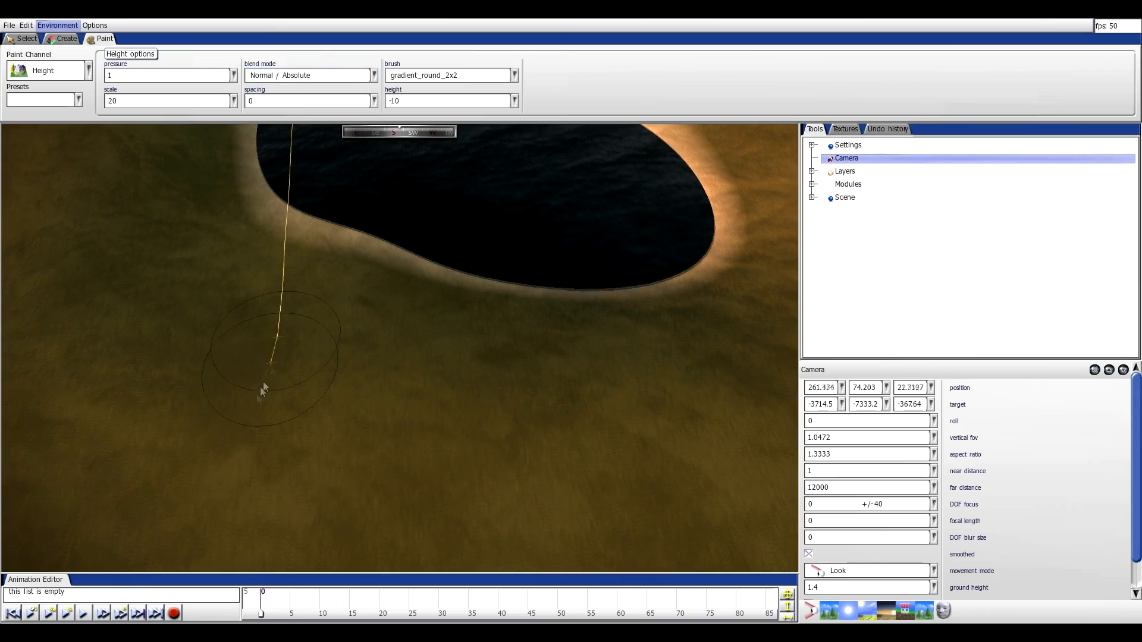
pyautogui.click(234, 417)
pyautogui.press('s')
pyautogui.press('a')
pyautogui.press('d')
pyautogui.press('w')
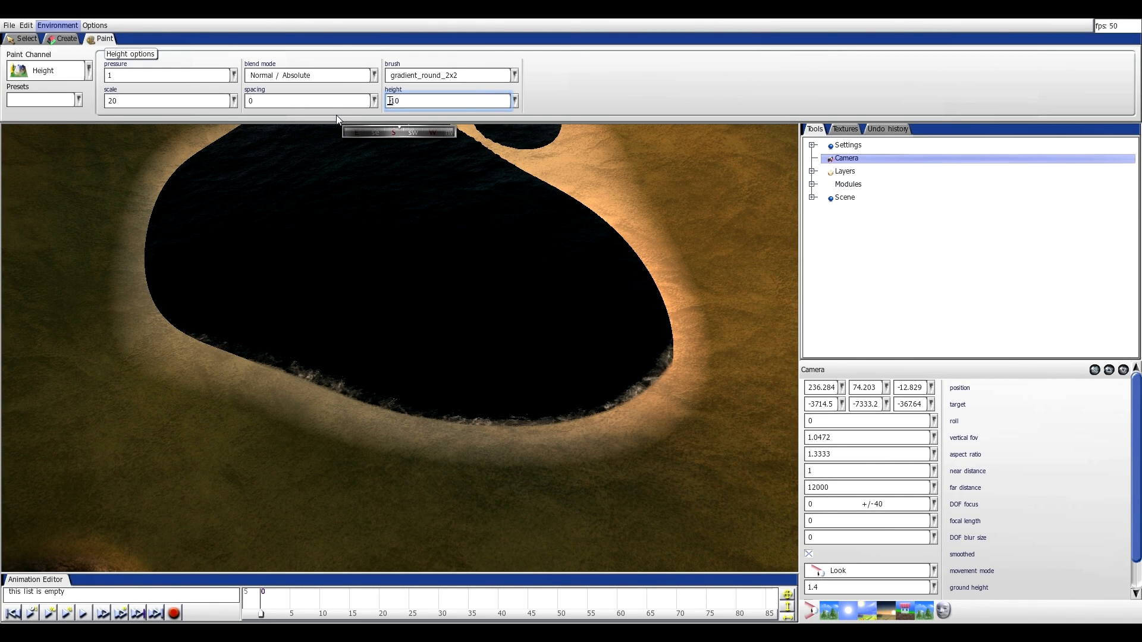
# - Set the height to -0.5, paint a low sandy strip across the pool and inspect its waterline up close
pyautogui.moveTo(389, 100); pyautogui.dragTo(398, 101)
pyautogui.write('-0.5')
pyautogui.moveTo(386, 419)
pyautogui.mouseDown()
pyautogui.moveTo(420, 386)
pyautogui.moveTo(399, 307)
pyautogui.mouseUp()
pyautogui.press('w')
pyautogui.press('a')
pyautogui.press('w')
pyautogui.press('s')
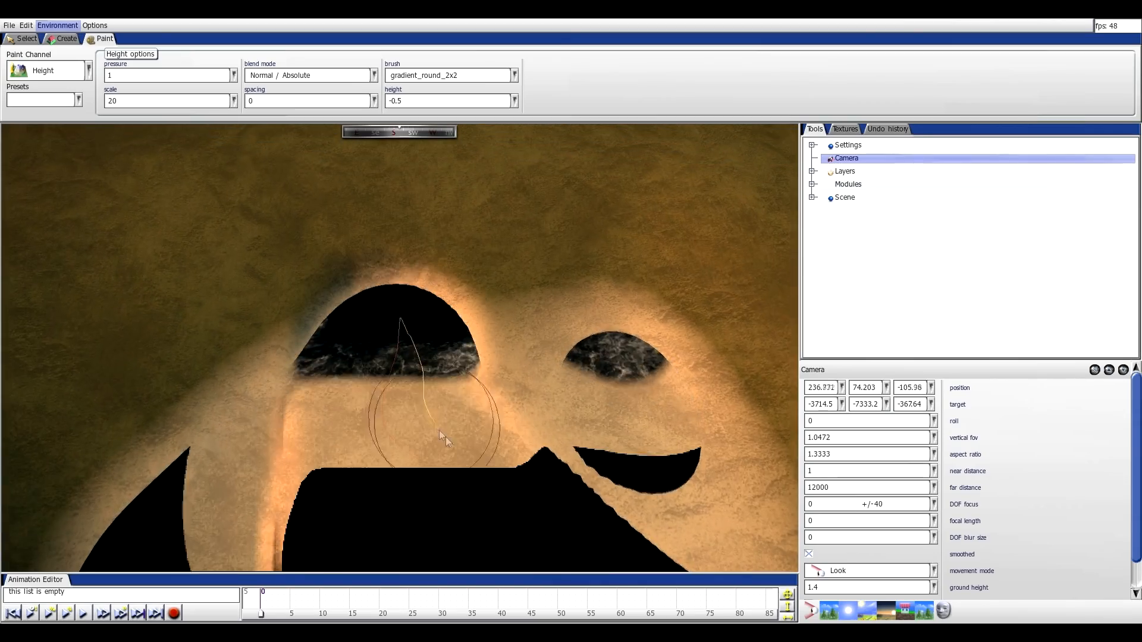
pyautogui.press('w')
pyautogui.press('w')
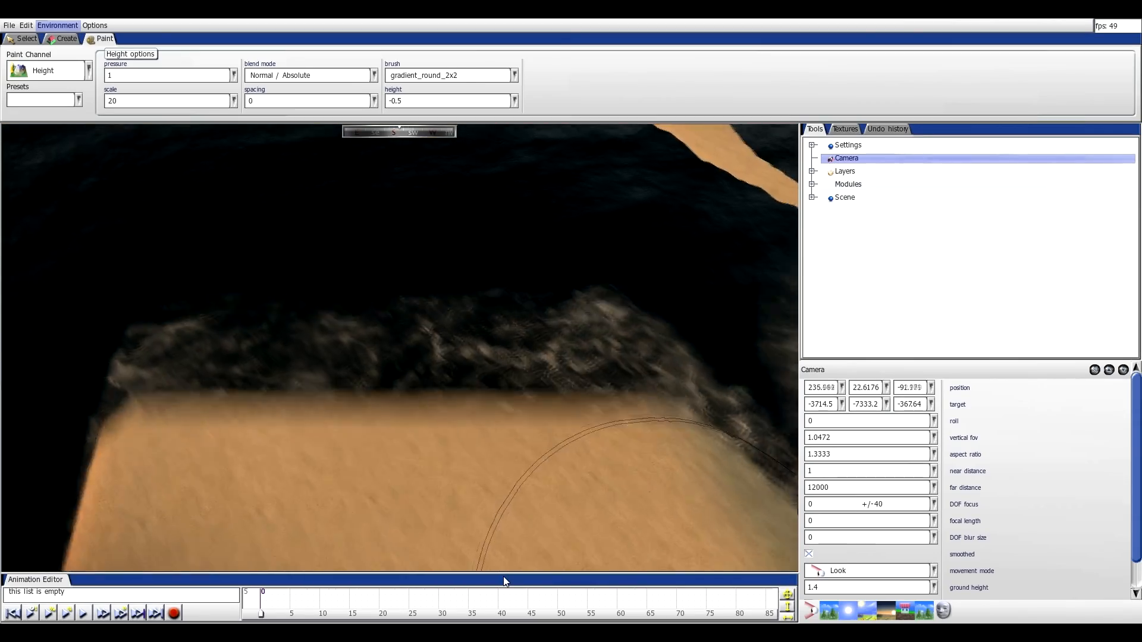
pyautogui.press('w')
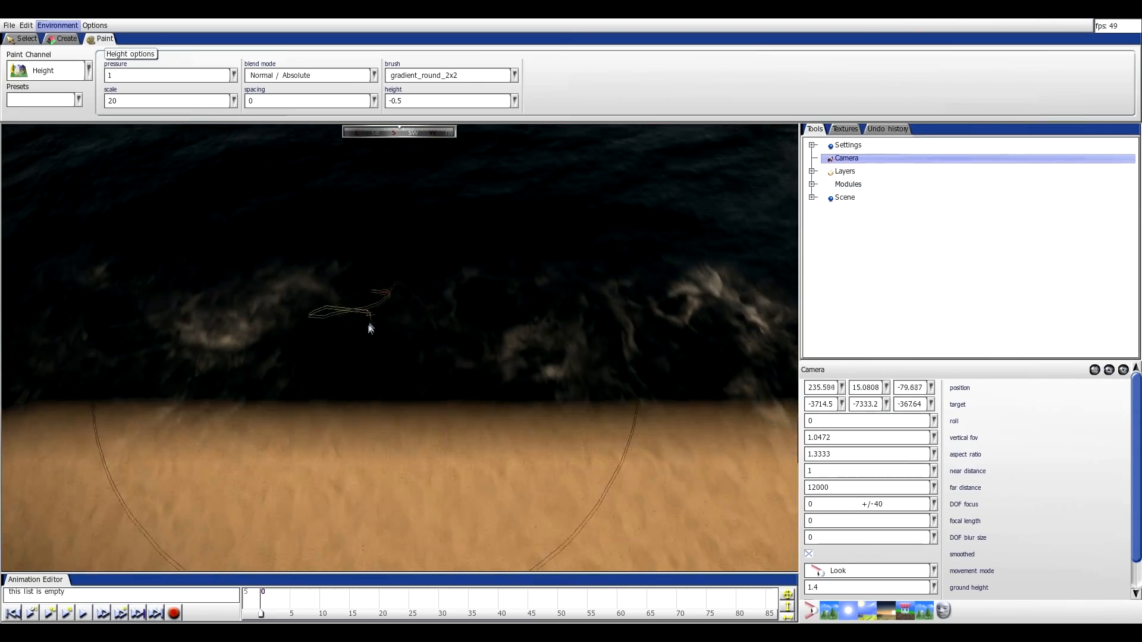
# - Change the height blend mode to Smooth and soften the edges of the sandy strip and the pool's banks
pyautogui.press('a')
pyautogui.press('s')
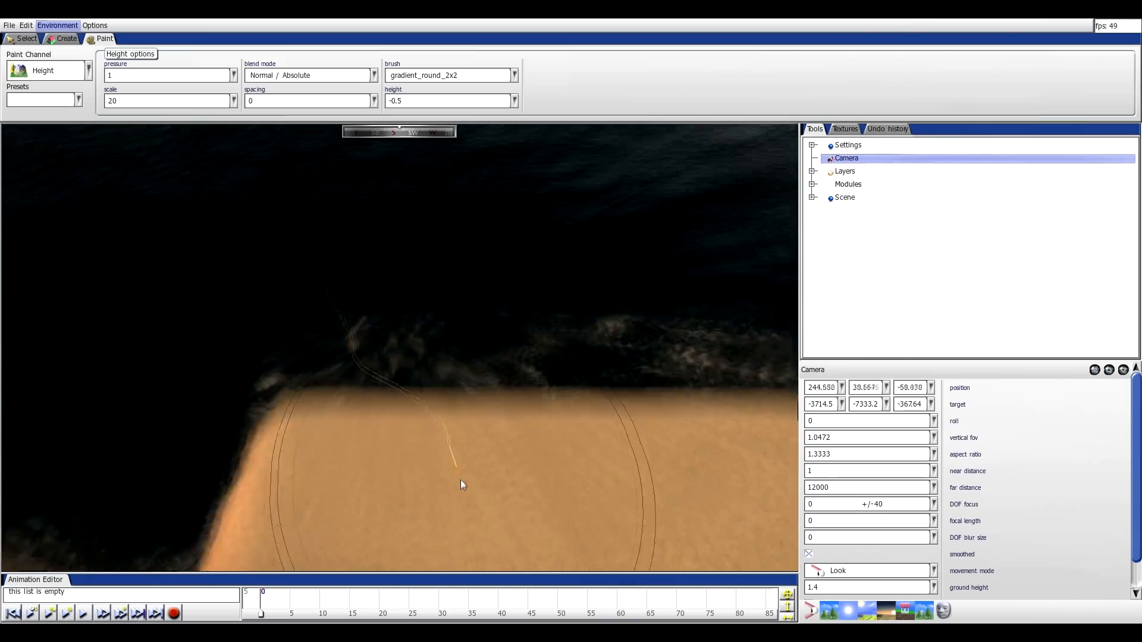
pyautogui.press('s')
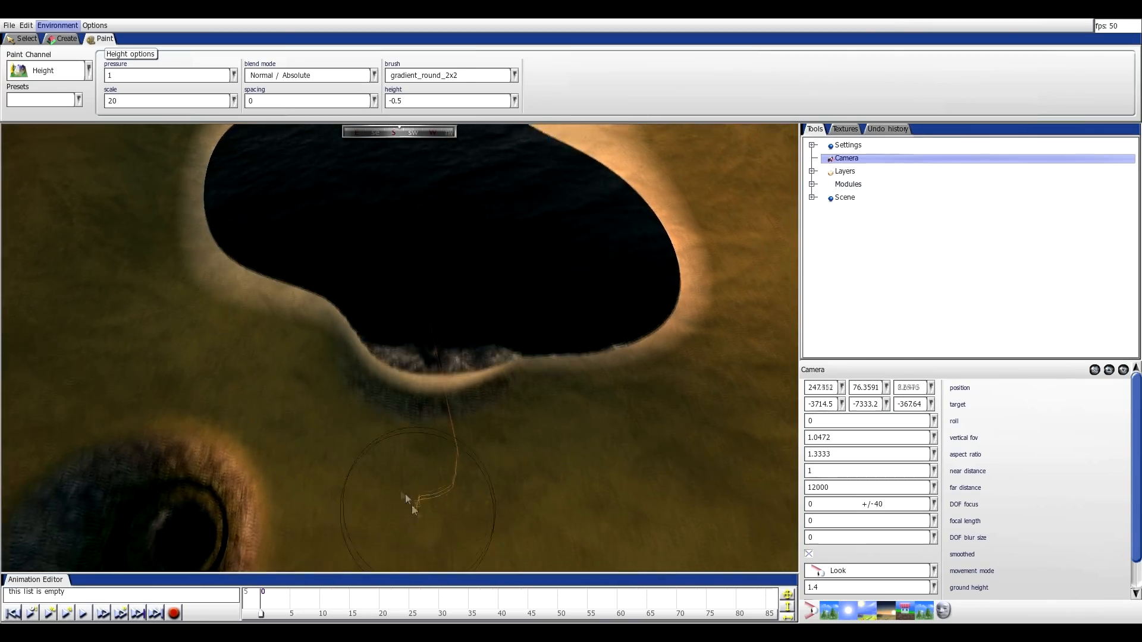
pyautogui.press('w')
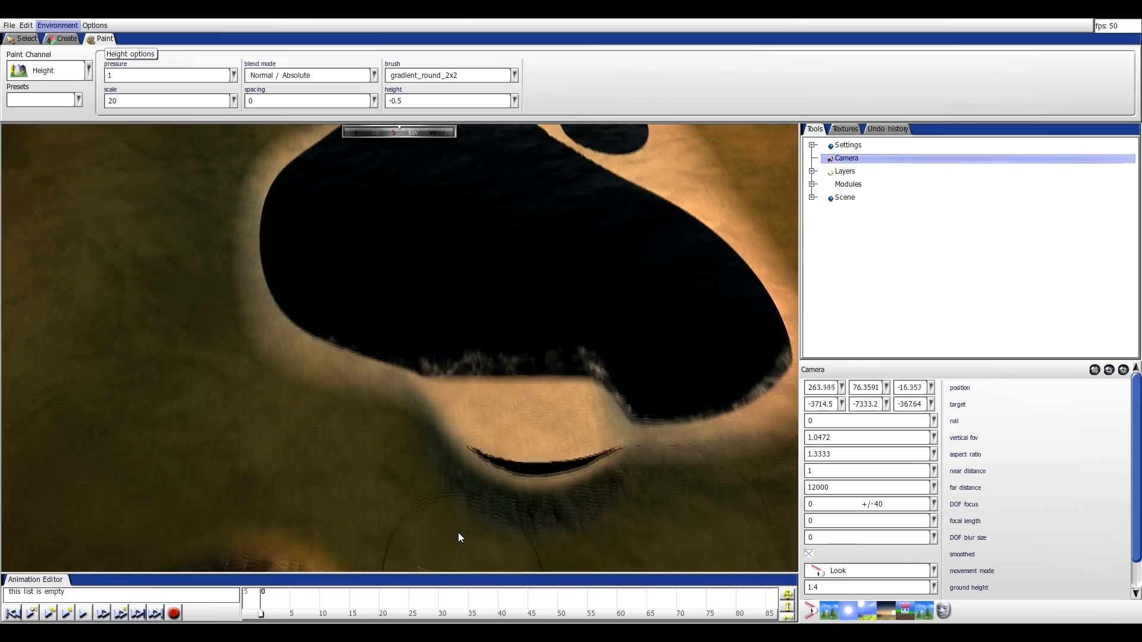
pyautogui.press('w')
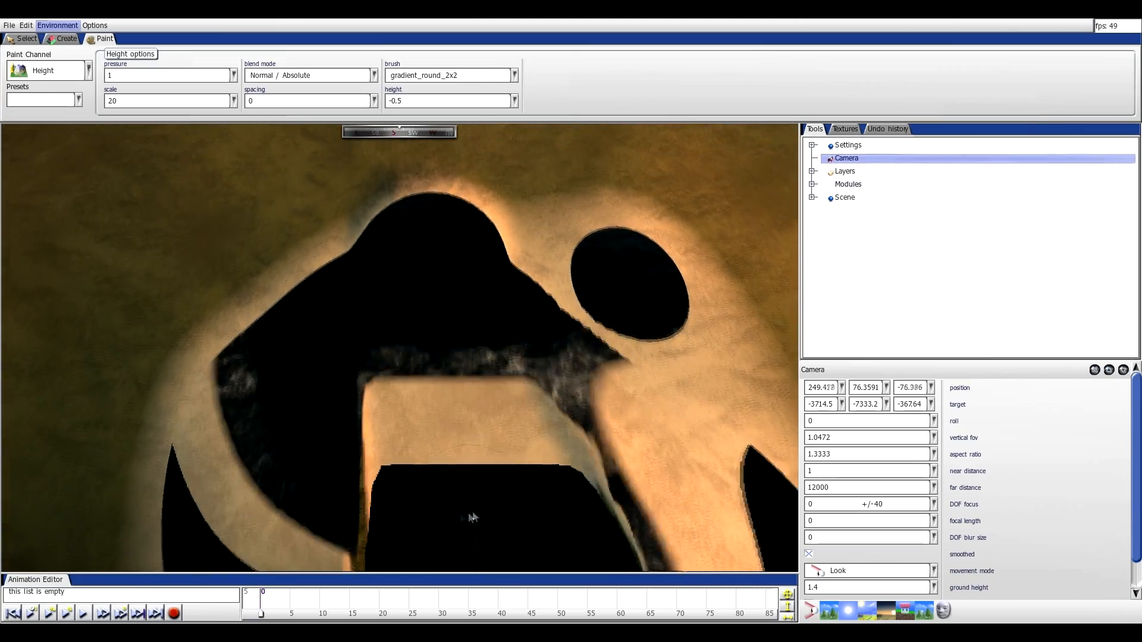
pyautogui.press('s')
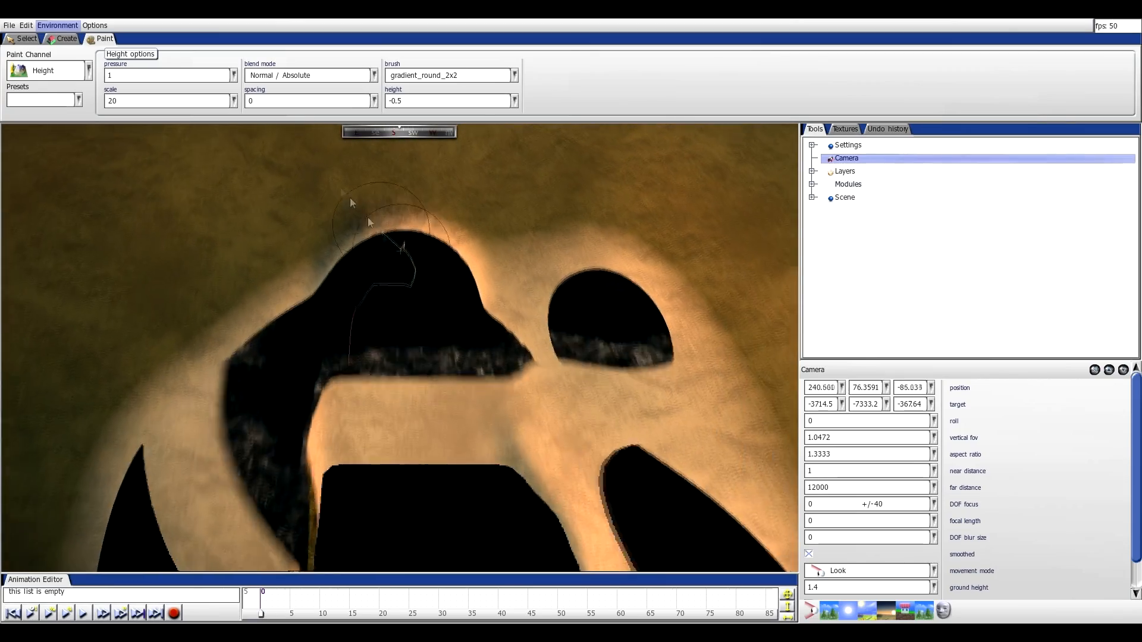
pyautogui.click(321, 78)
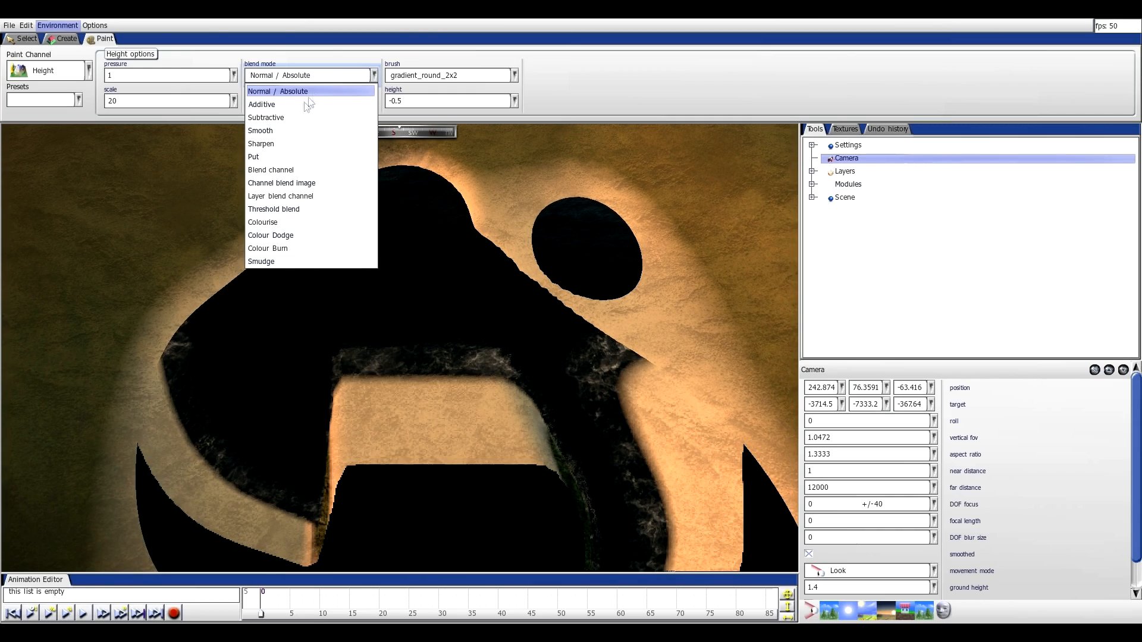
pyautogui.click(275, 130)
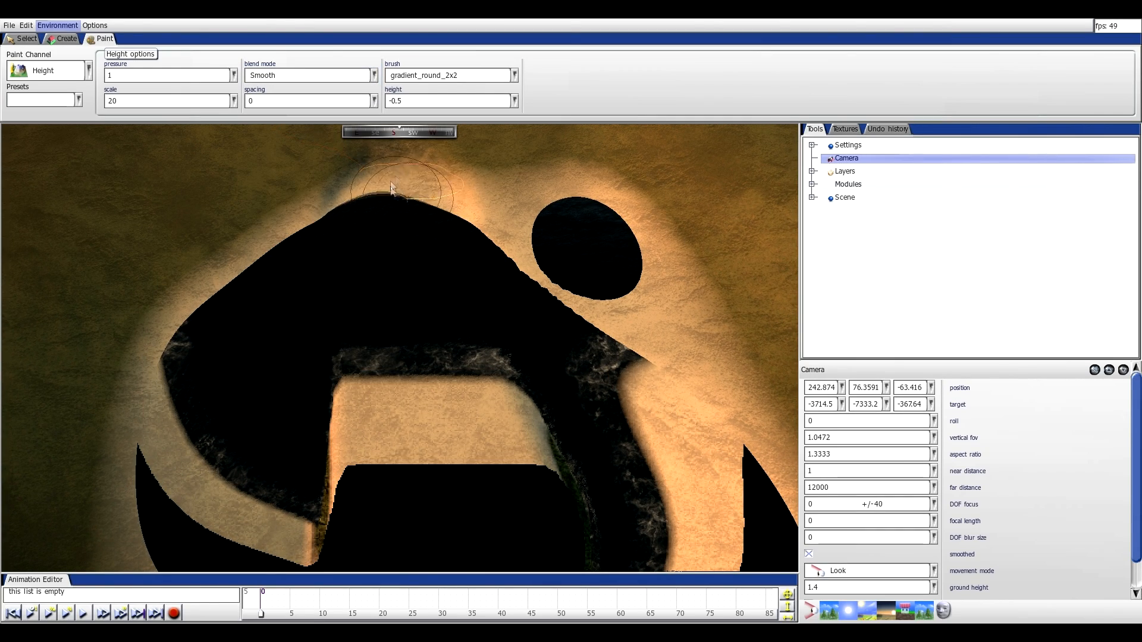
pyautogui.press('s')
pyautogui.moveTo(387, 509)
pyautogui.mouseDown()
pyautogui.moveTo(549, 489)
pyautogui.moveTo(348, 473)
pyautogui.moveTo(338, 511)
pyautogui.moveTo(454, 531)
pyautogui.moveTo(281, 235)
pyautogui.moveTo(397, 116)
pyautogui.mouseUp()
pyautogui.press('s')
pyautogui.press('w')
# - Switch the paint channel to Blend, choose the Sand ground type and paint sand around the pool plus a separate patch beside it
pyautogui.click(64, 72)
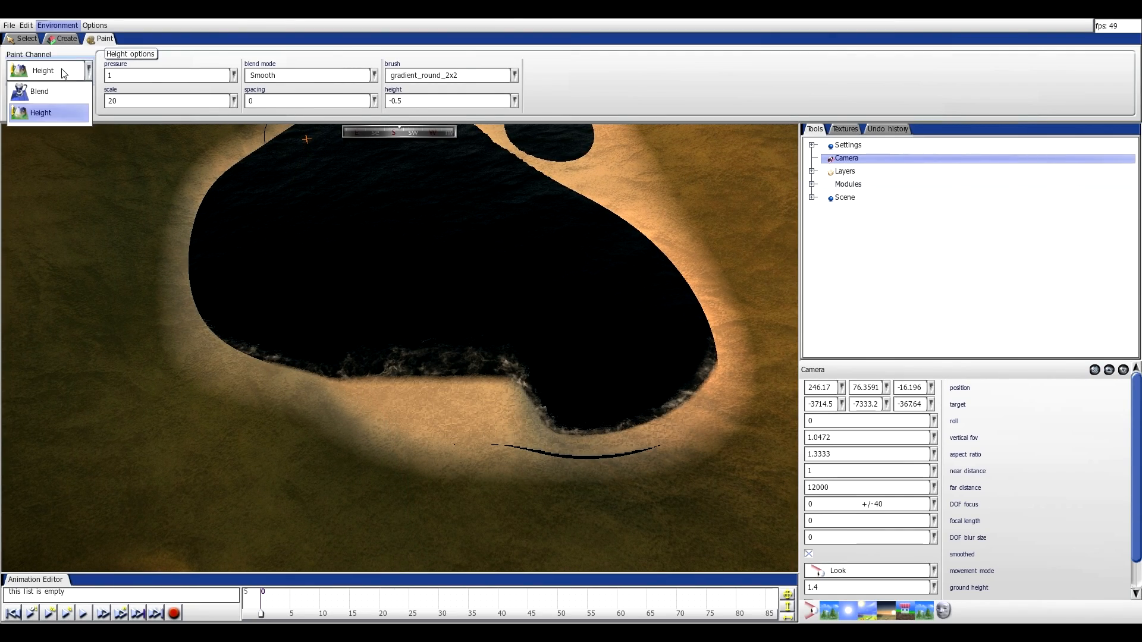
pyautogui.click(44, 94)
pyautogui.click(419, 102)
pyautogui.click(407, 127)
pyautogui.scroll(-5, 393, 295)
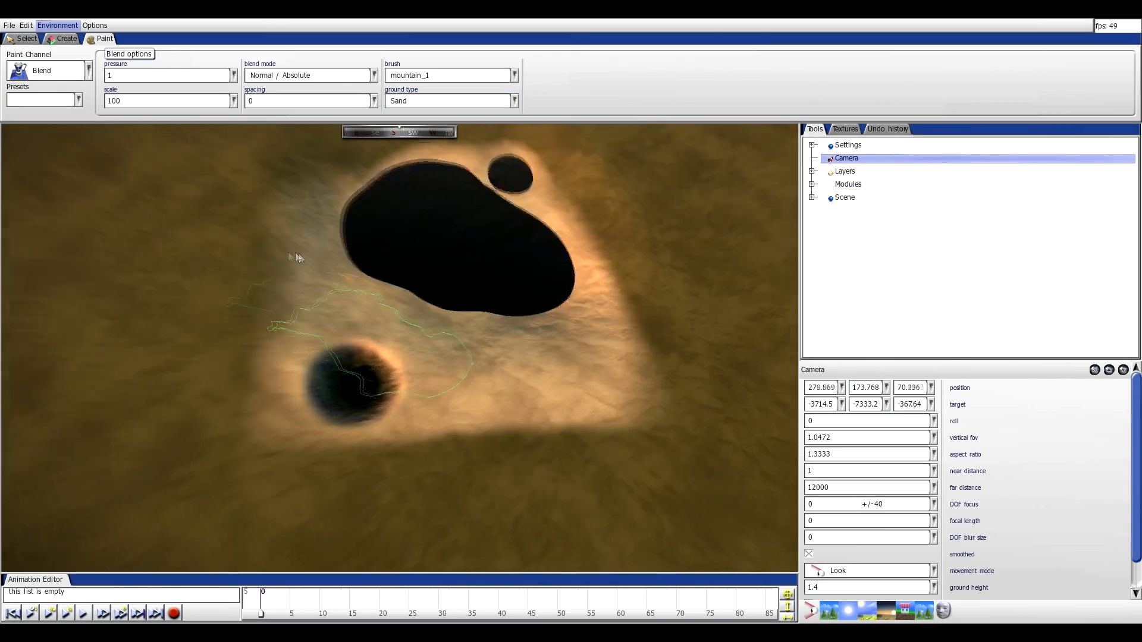
pyautogui.scroll(-3, 296, 254)
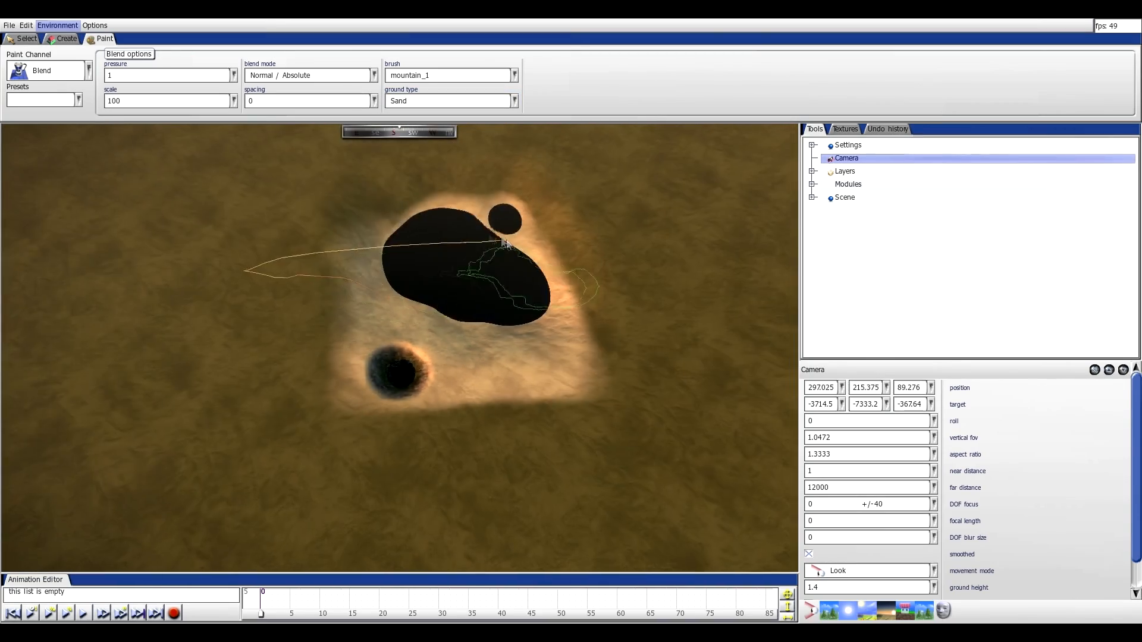
pyautogui.click(168, 247)
pyautogui.scroll(-4, 258, 266)
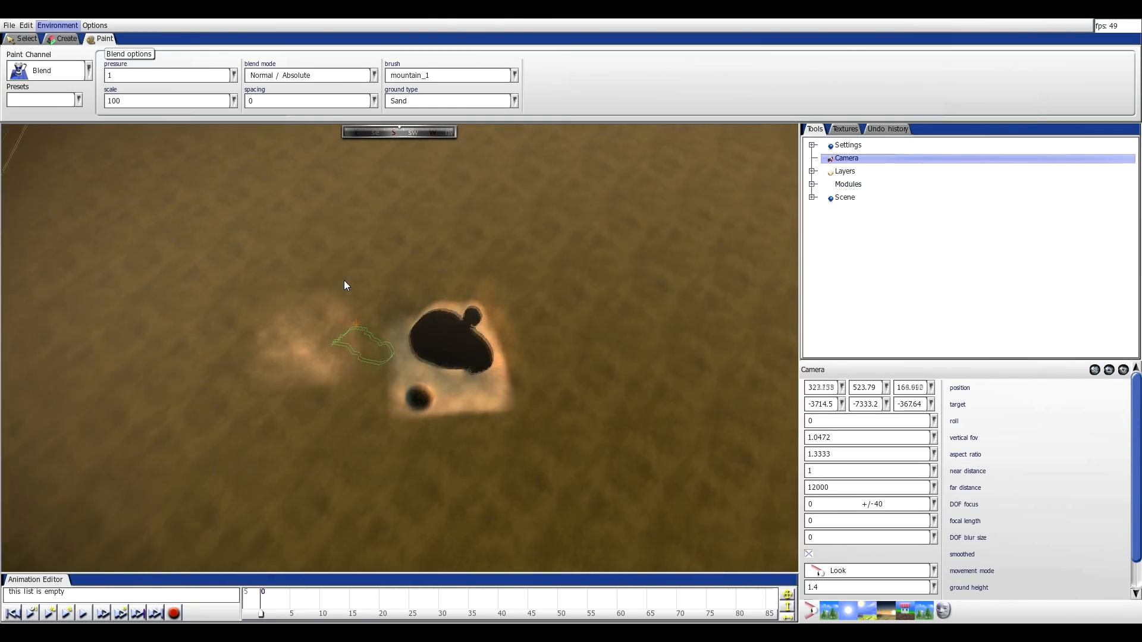
pyautogui.scroll(6, 391, 337)
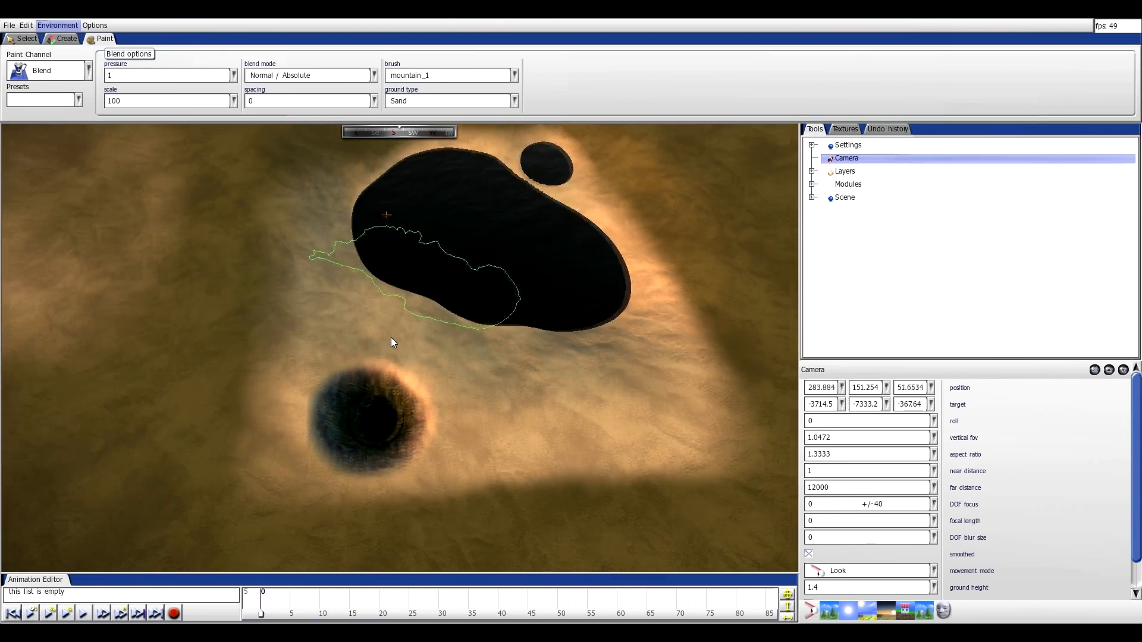
pyautogui.scroll(-4, 391, 337)
pyautogui.scroll(1, 326, 192)
pyautogui.scroll(-3, 326, 192)
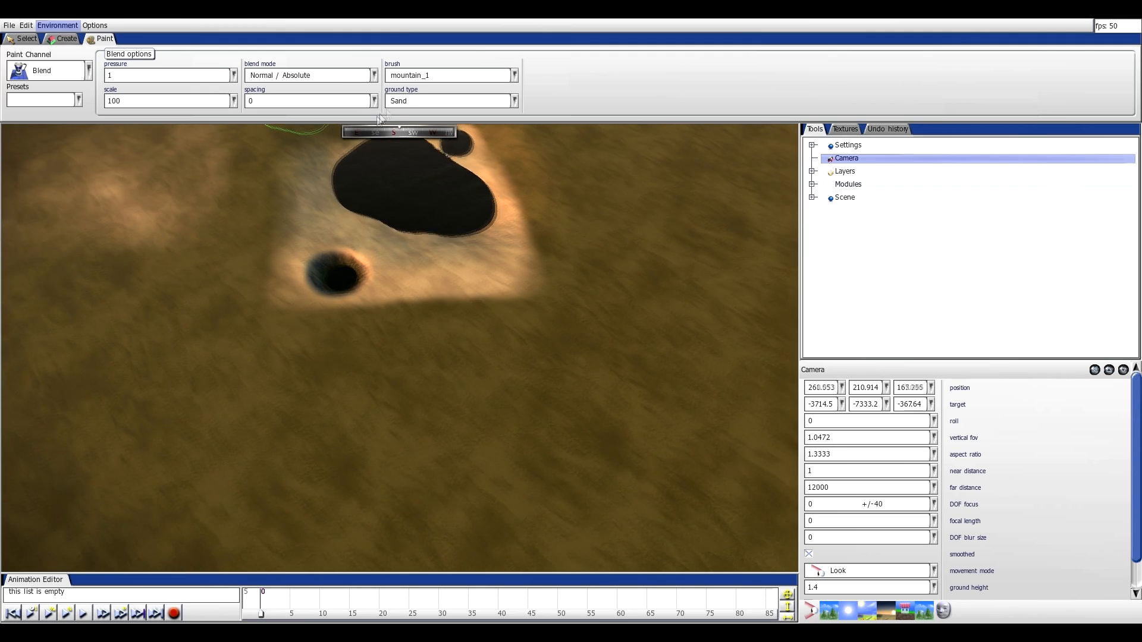
# - Return to Height painting and set up the mountain_16x8_aa brush with height 20 and scale 100
pyautogui.click(74, 74)
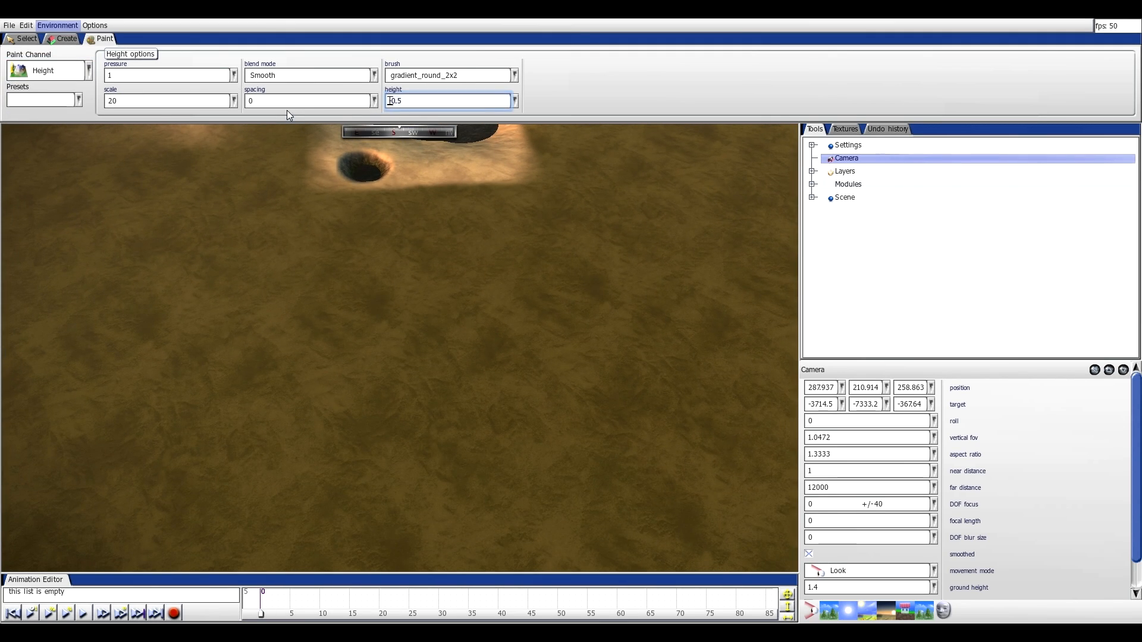
pyautogui.press('Delete')
pyautogui.press('Delete')
pyautogui.press('Delete')
pyautogui.write('20')
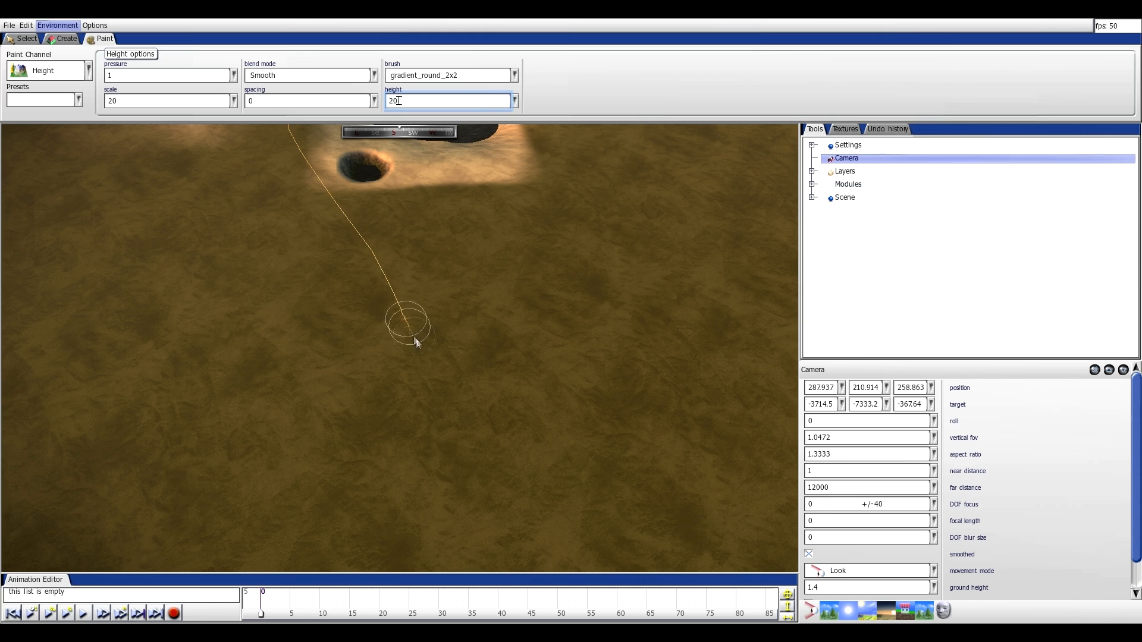
pyautogui.click(462, 76)
pyautogui.click(433, 467)
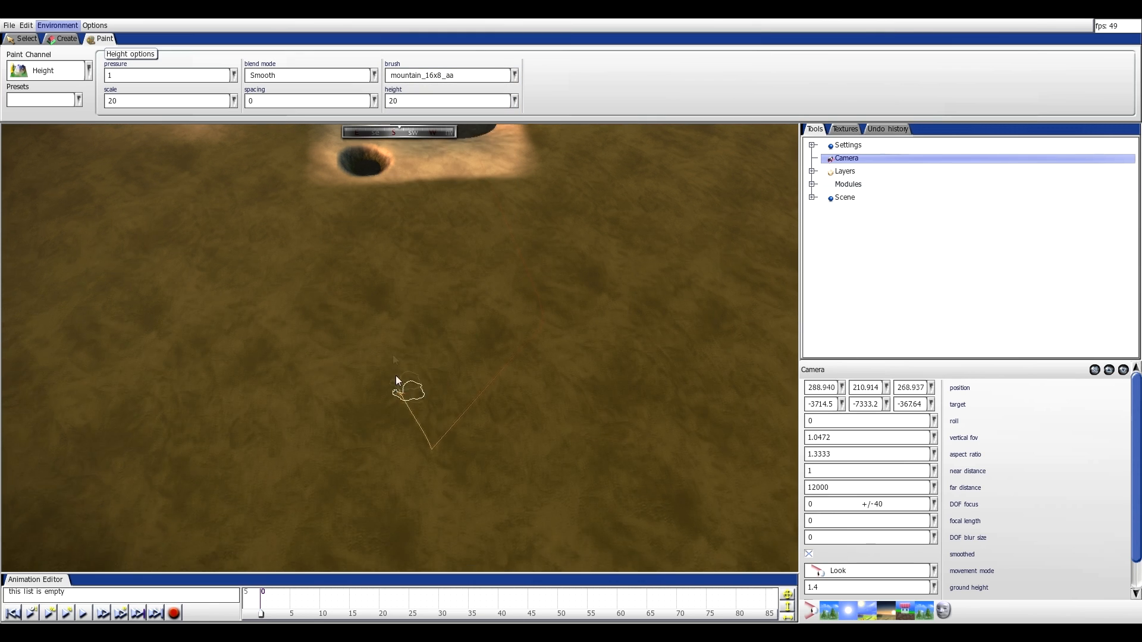
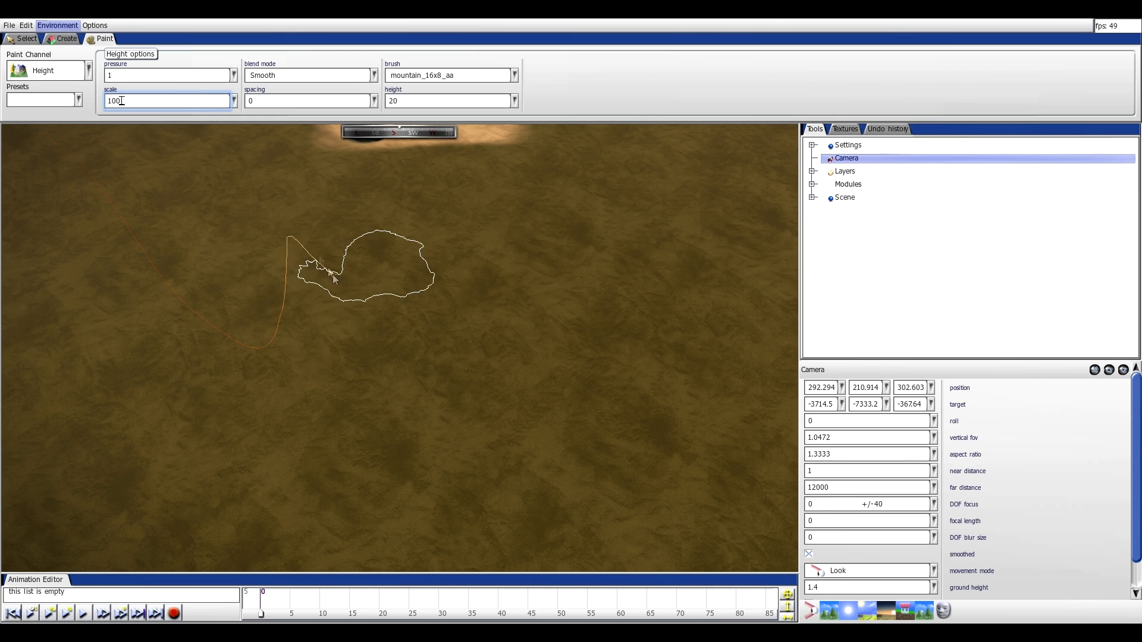
# - Set the blend mode to Additive and raise a group of tall mountain peaks on the open ground near the pool
pyautogui.click(309, 75)
pyautogui.click(279, 111)
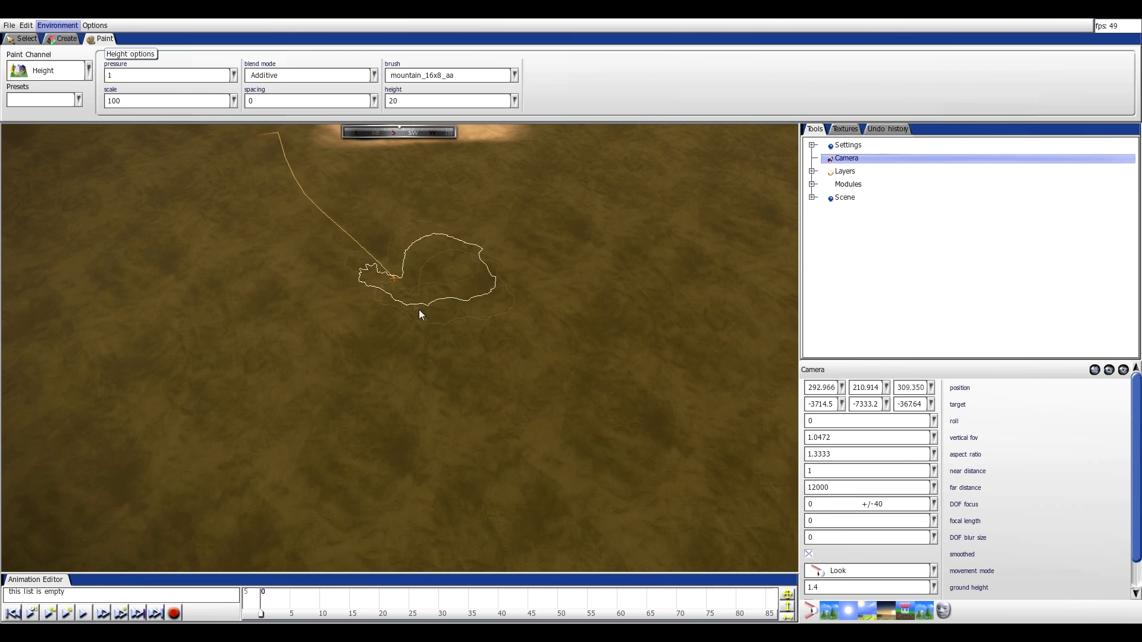
pyautogui.moveTo(422, 320)
pyautogui.mouseDown()
pyautogui.moveTo(430, 312)
pyautogui.moveTo(416, 301)
pyautogui.moveTo(436, 311)
pyautogui.mouseUp()
pyautogui.scroll(-10, 438, 309)
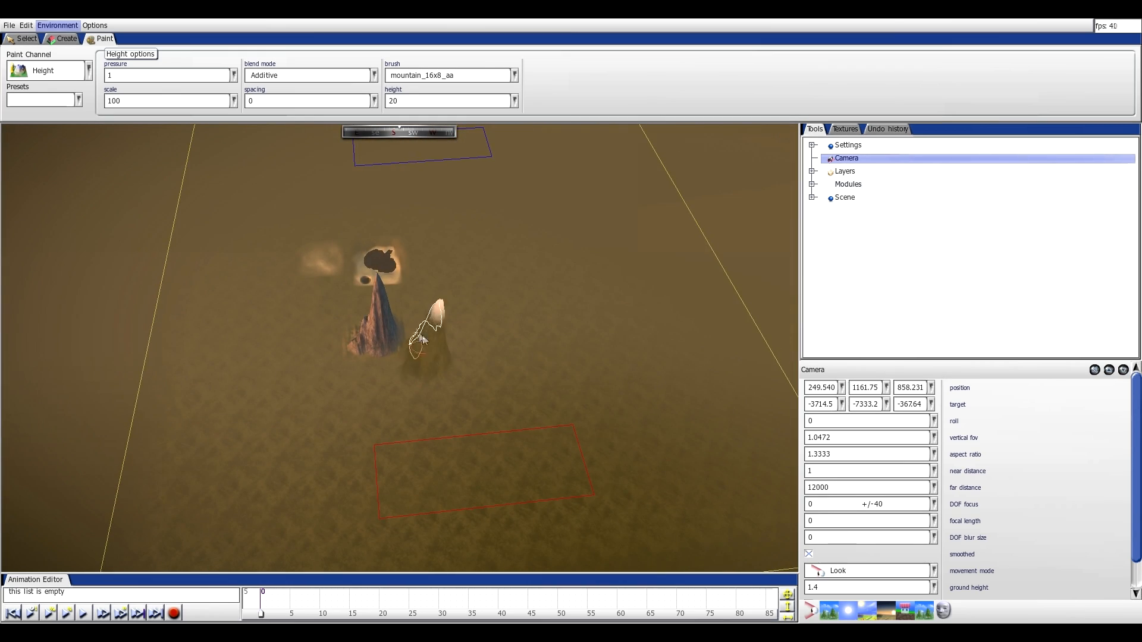
pyautogui.scroll(-5, 417, 342)
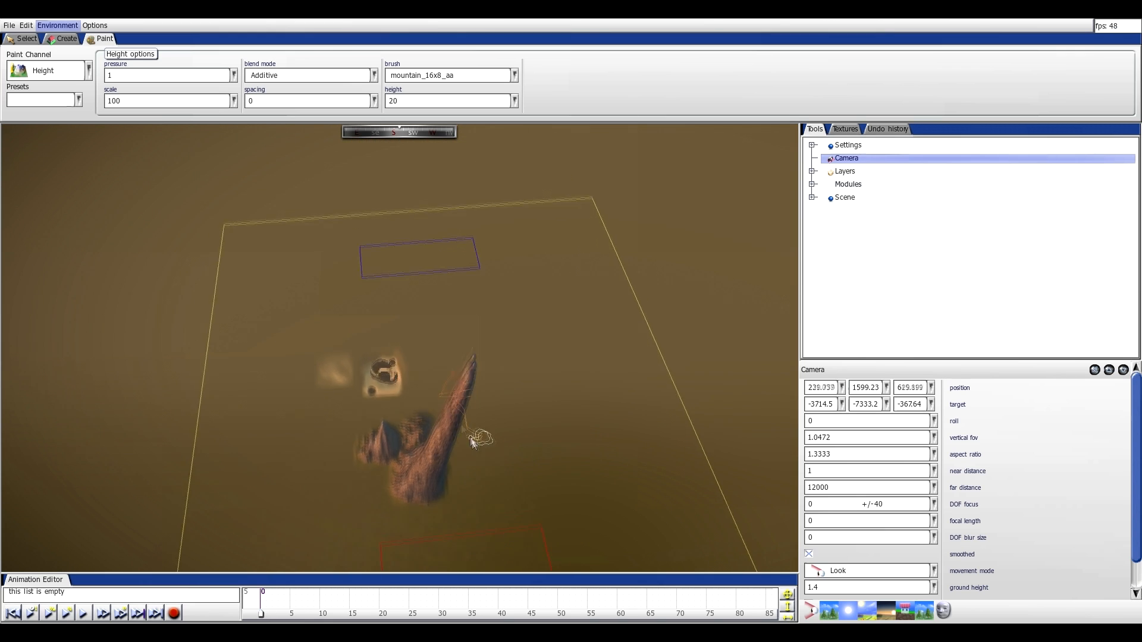
# - Set the blend mode to Normal / Absolute and the height to 100, and paint the peaks into a broad plateau
pyautogui.click(324, 79)
pyautogui.click(293, 93)
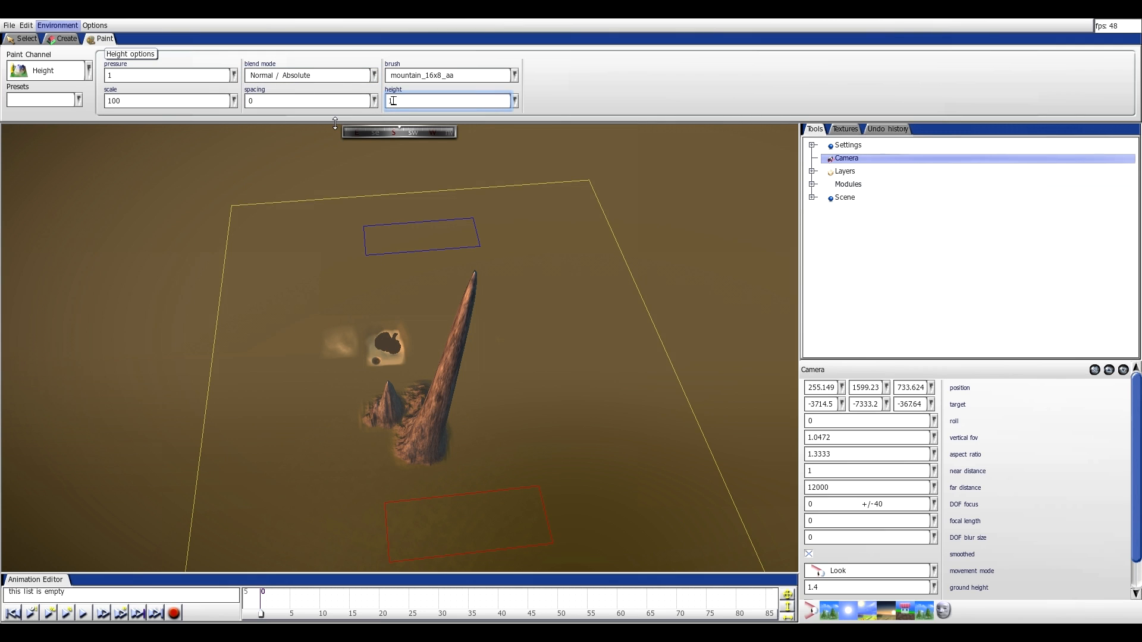
pyautogui.moveTo(468, 378); pyautogui.dragTo(384, 447)
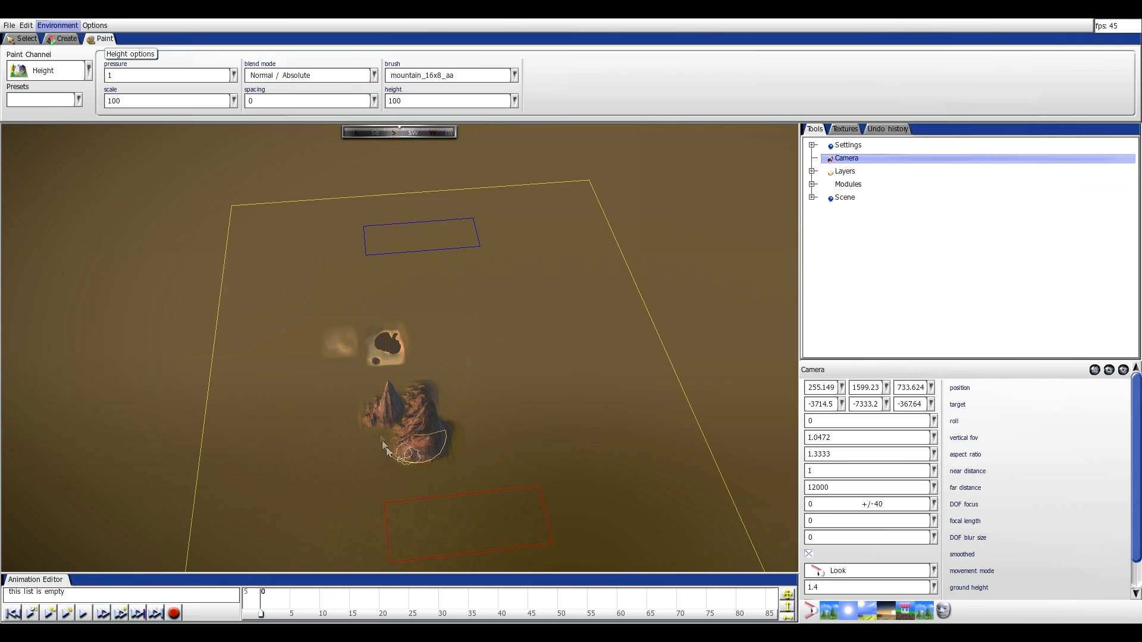
pyautogui.moveTo(406, 395); pyautogui.dragTo(423, 447)
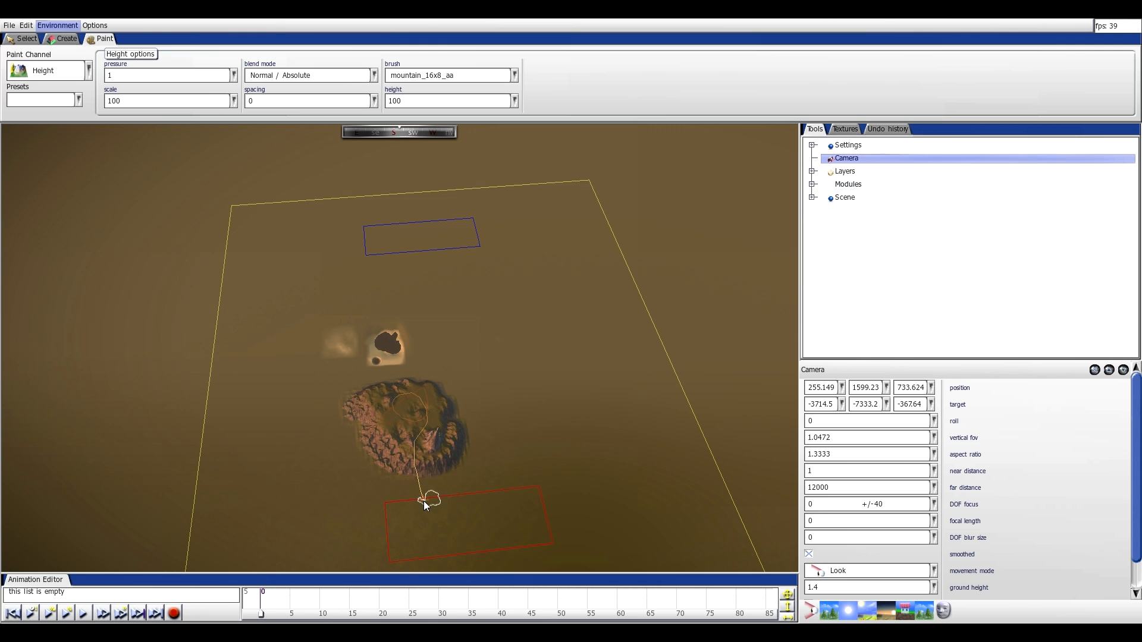
# - Set the height to 10 and paint over the whole plateau to level it down
pyautogui.scroll(5, 426, 502)
pyautogui.press('Delete')
pyautogui.press('Delete')
pyautogui.write('0')
pyautogui.moveTo(476, 336); pyautogui.dragTo(432, 315)
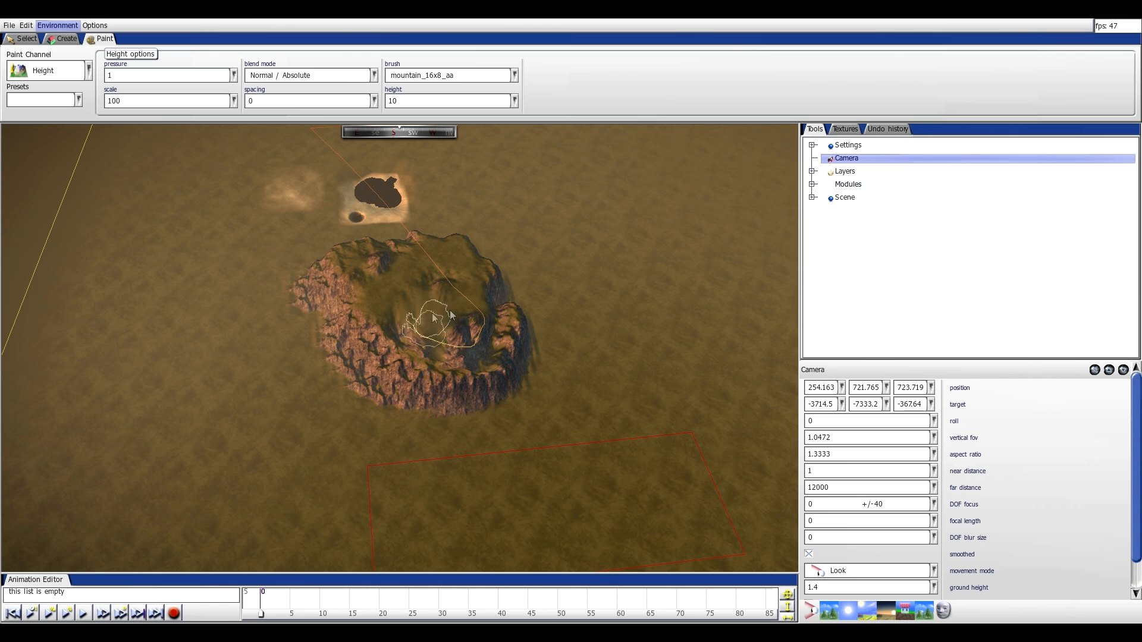
pyautogui.scroll(5, 416, 393)
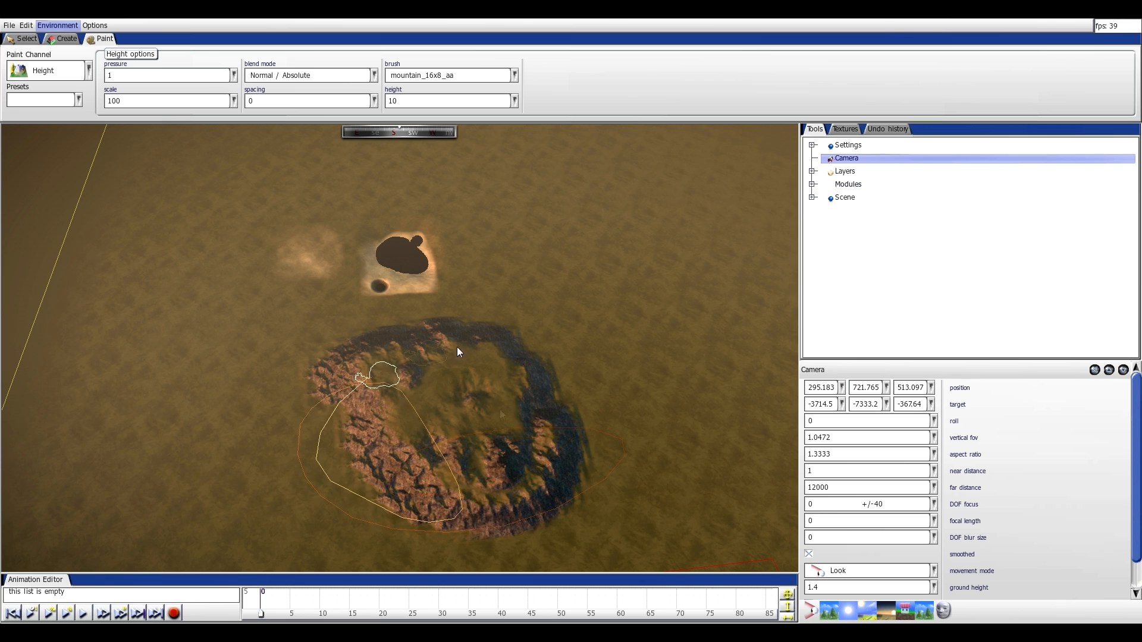
pyautogui.moveTo(458, 351); pyautogui.dragTo(510, 384)
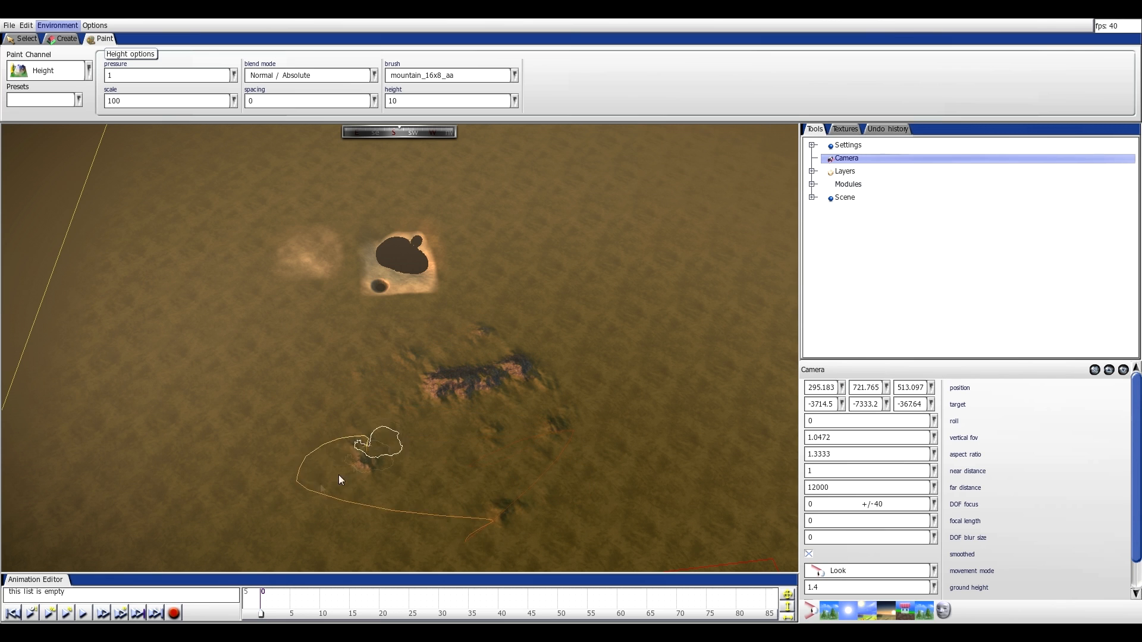
pyautogui.moveTo(437, 397); pyautogui.dragTo(433, 404)
# - Fill in the pool, the small pond and the nearby dip by painting over them at height 10
pyautogui.press('s')
pyautogui.press('d')
pyautogui.press('w')
pyautogui.press('a')
pyautogui.moveTo(445, 277); pyautogui.dragTo(376, 326)
pyautogui.press('w')
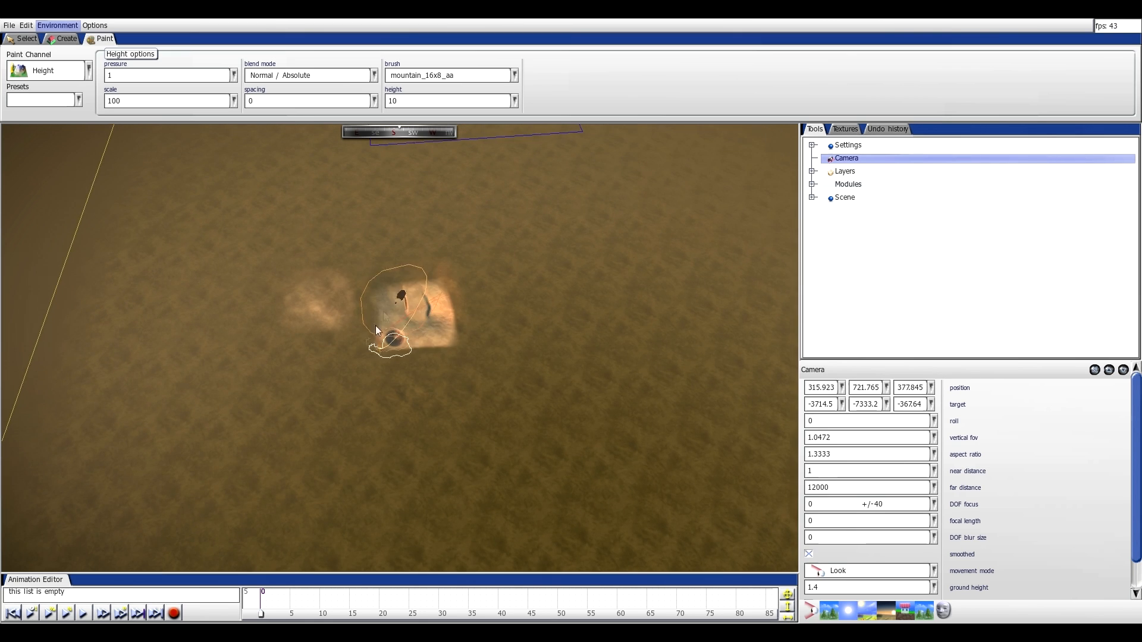
pyautogui.press('a')
pyautogui.press('w')
pyautogui.moveTo(544, 369); pyautogui.dragTo(389, 430)
pyautogui.press('d')
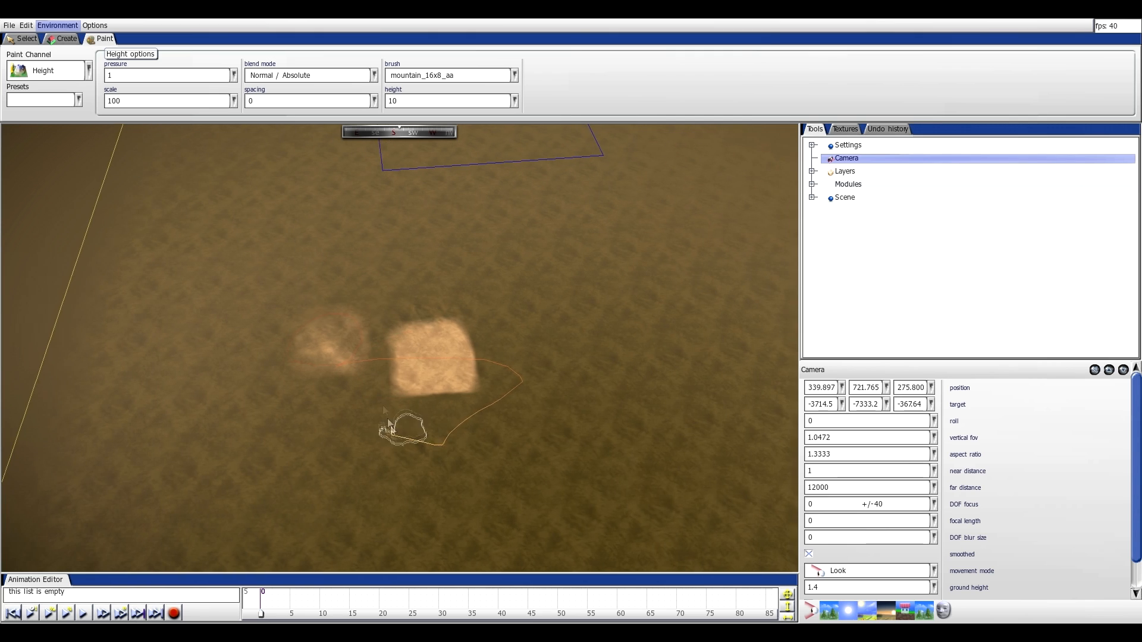
# - Examine the levelled ground around the two sand patches from far and near
pyautogui.press('s')
pyautogui.press('w')
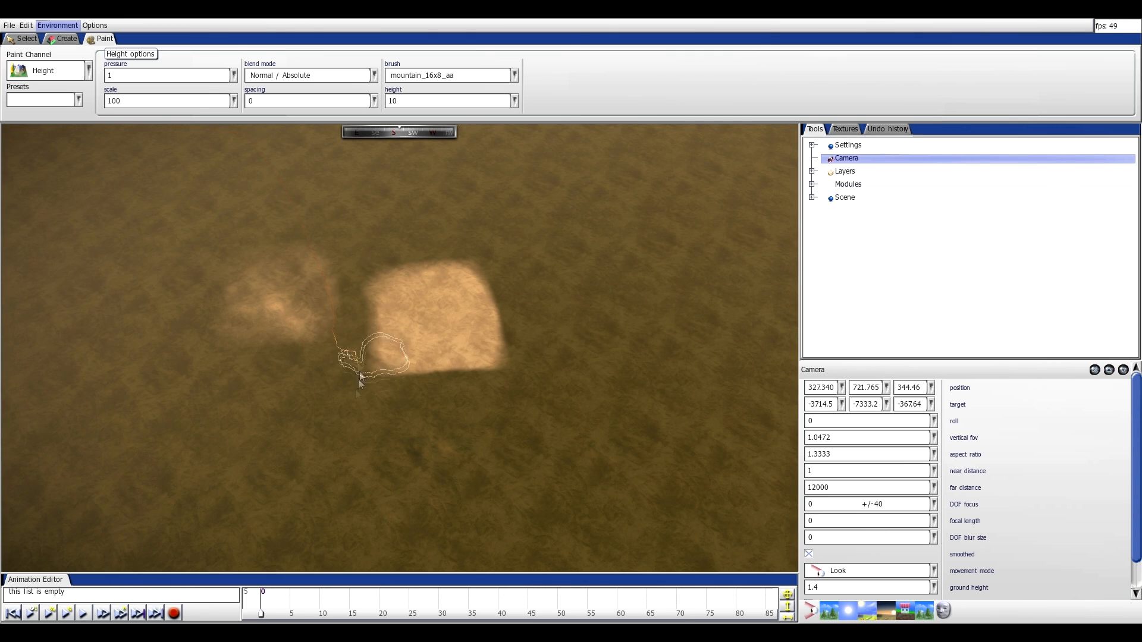
pyautogui.press('s')
pyautogui.moveTo(422, 397); pyautogui.dragTo(438, 344, button='right')
pyautogui.press('w')
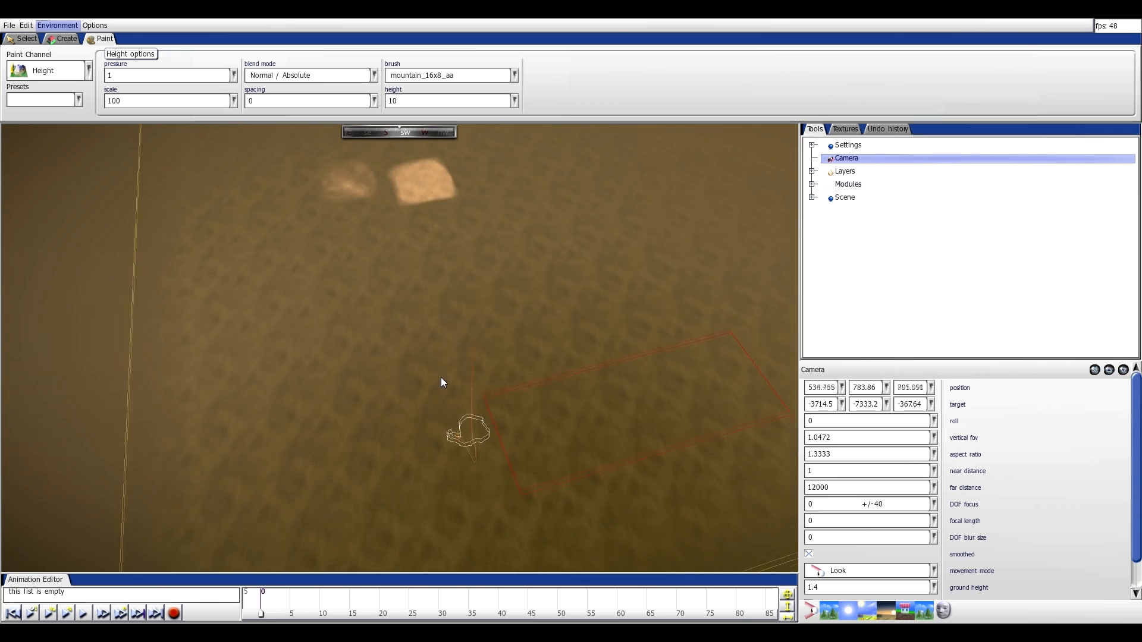
pyautogui.press('w')
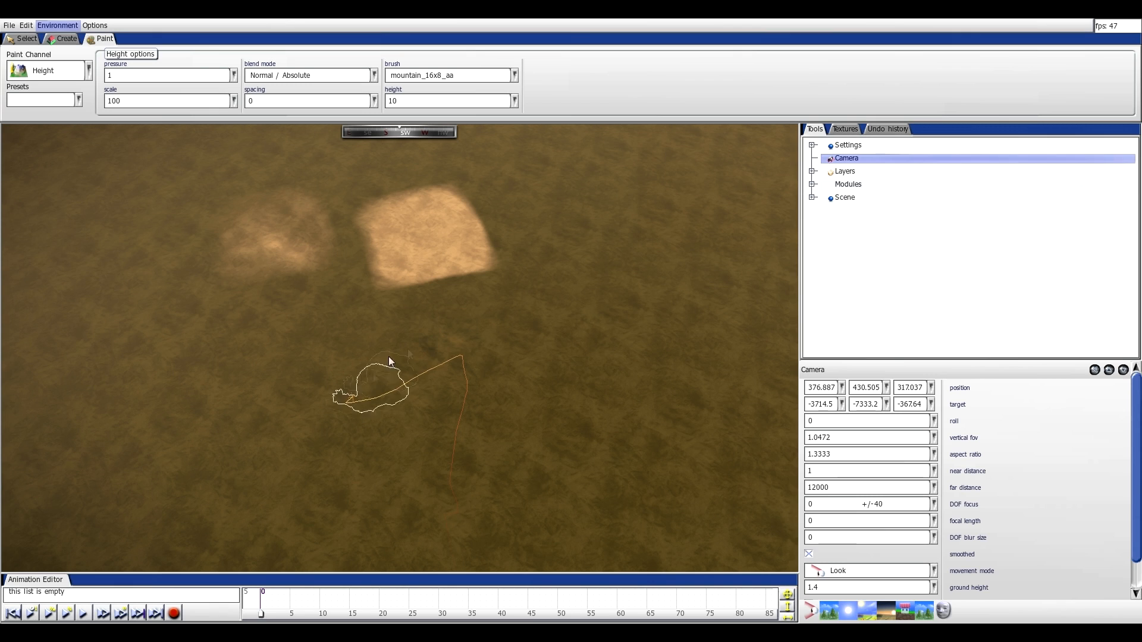
pyautogui.press('w')
pyautogui.press('d')
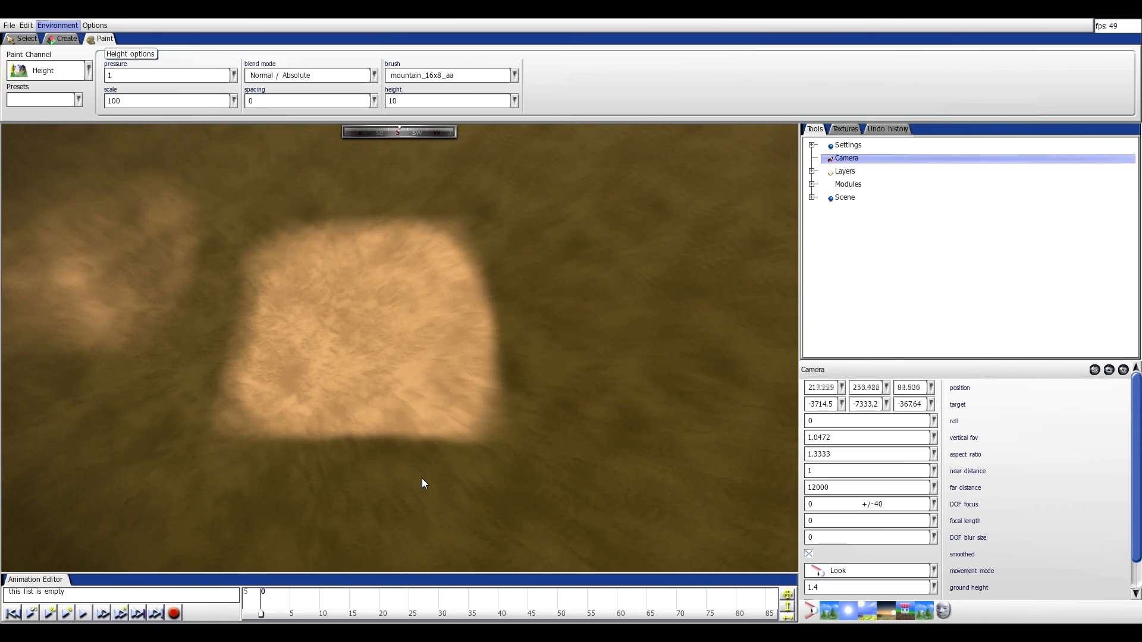
pyautogui.scroll(-5, 422, 478)
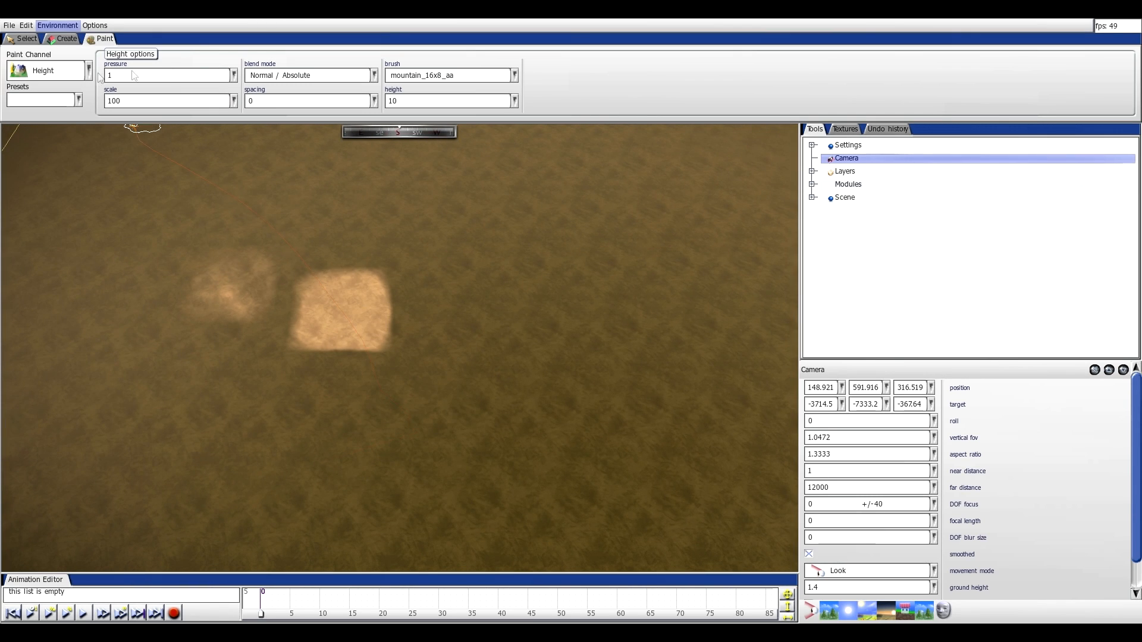
# - Set the height to 100, choose the mountain_16x8_aa_135 brush and switch the blend mode to Additive
pyautogui.write('10')
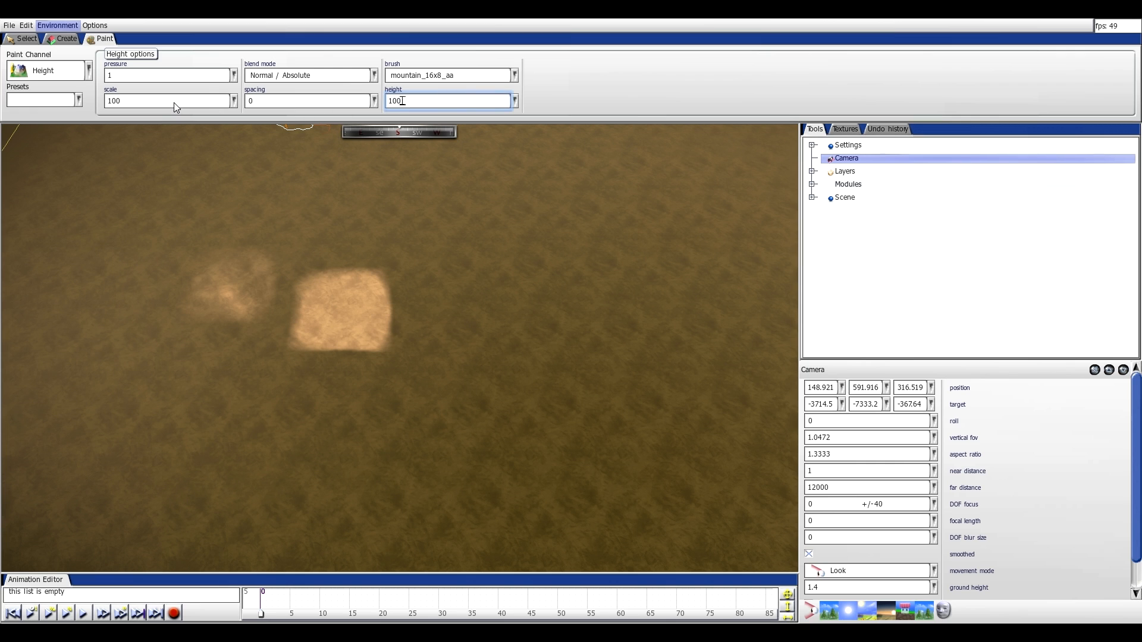
pyautogui.click(484, 76)
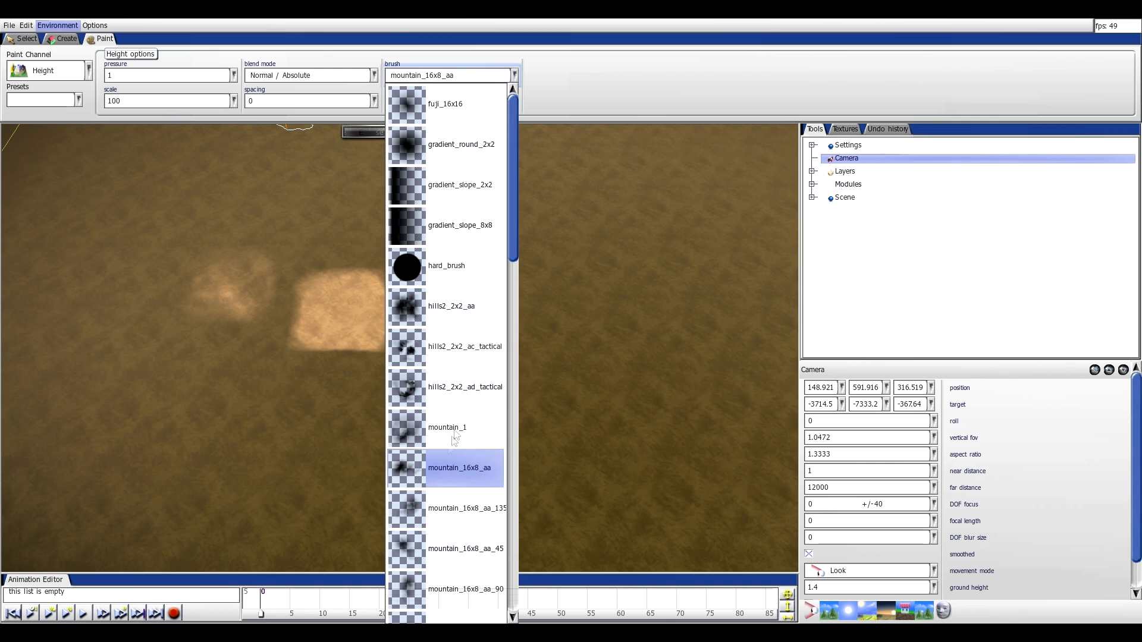
pyautogui.click(452, 508)
pyautogui.click(336, 76)
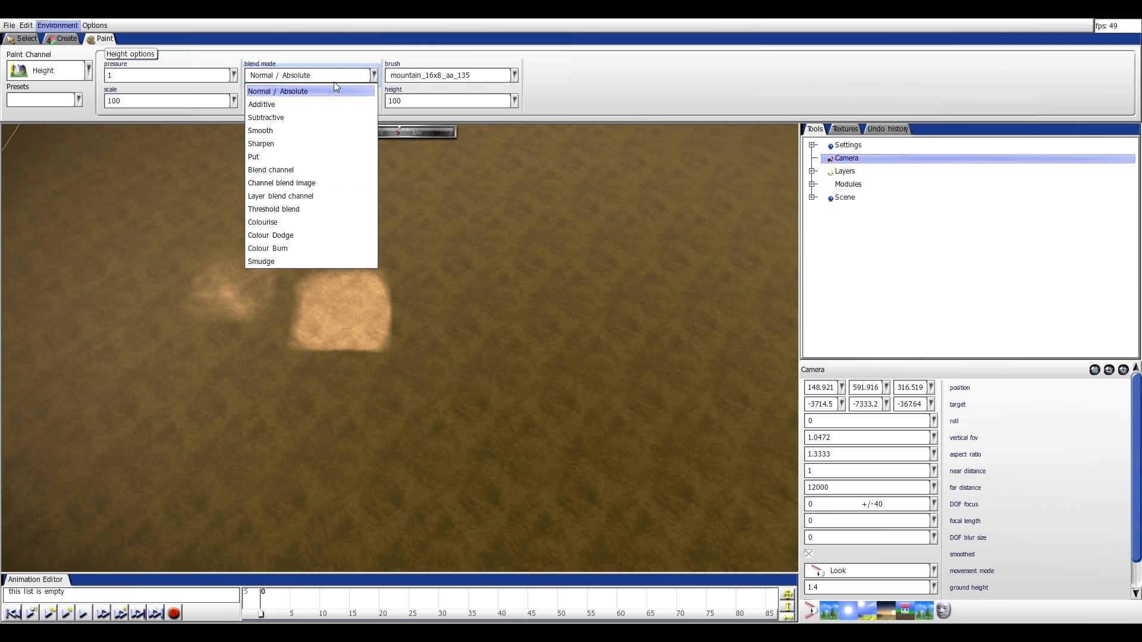
pyautogui.click(262, 105)
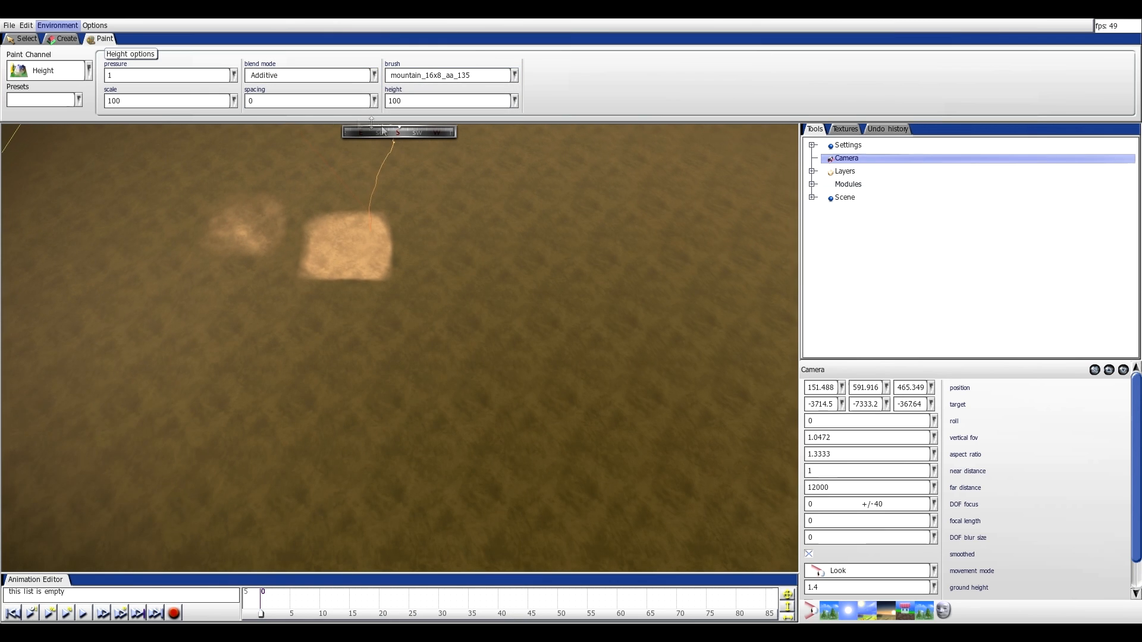
# - Set the brush scale to 700 and the height to 75
pyautogui.write('3')
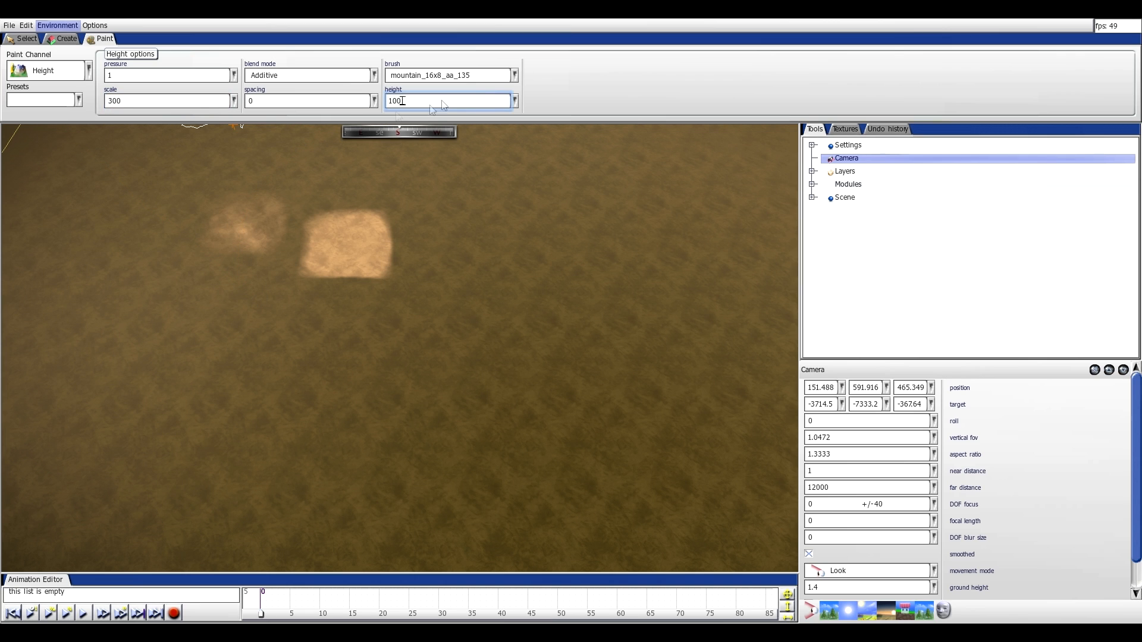
pyautogui.write('700')
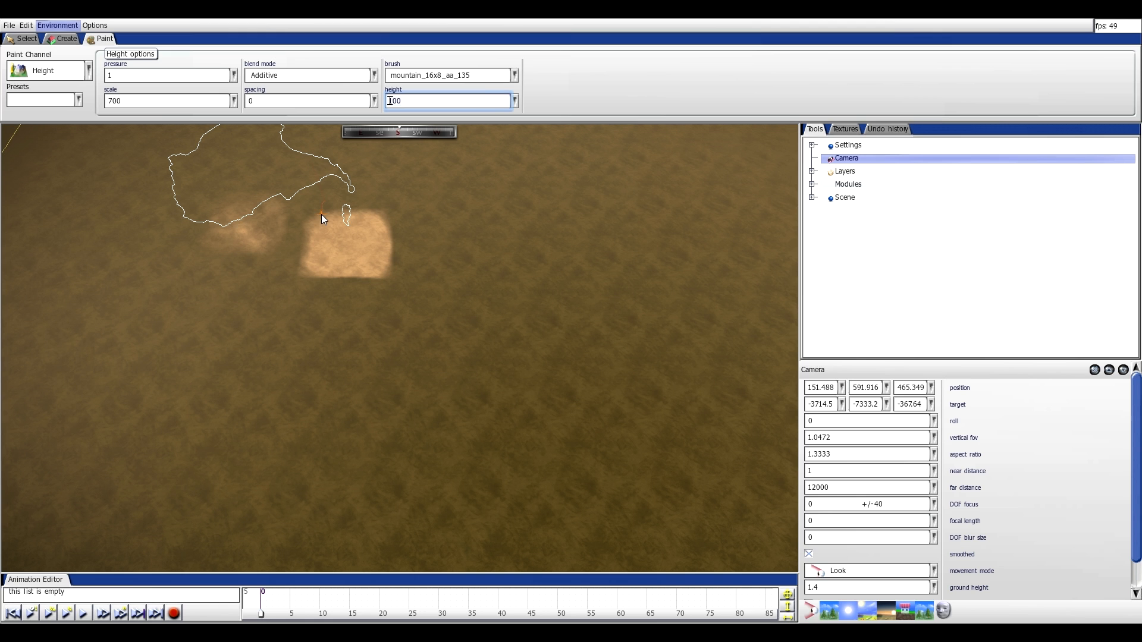
pyautogui.press('Delete')
pyautogui.press('Delete')
pyautogui.press('Delete')
pyautogui.write('75')
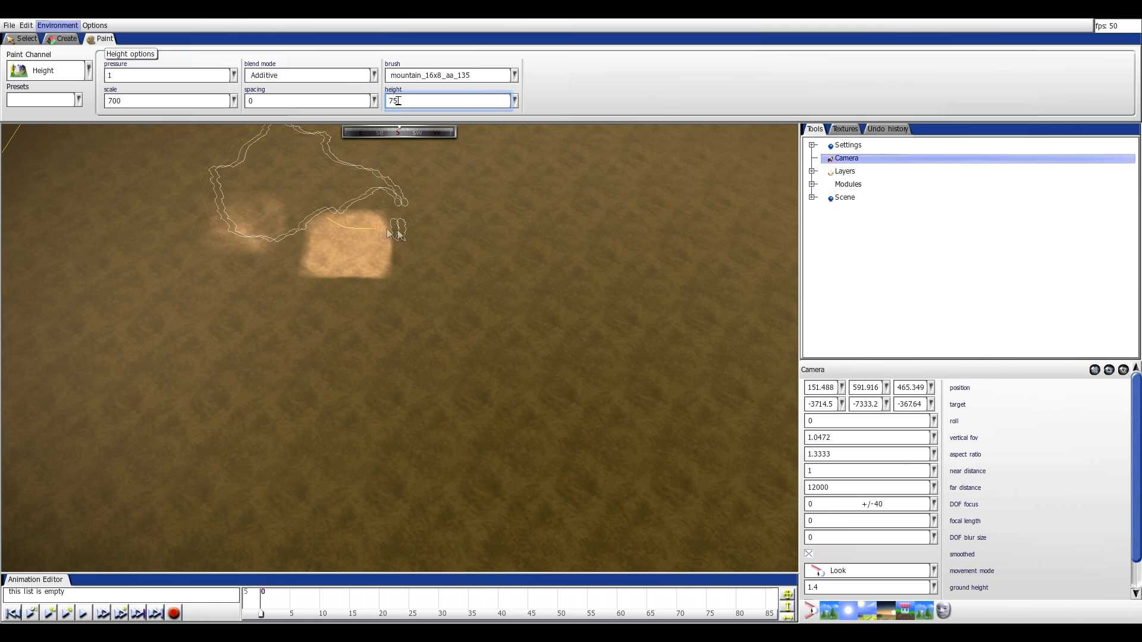
# - Paint a mountain ridge just outside the yellow boundary, beside the corner near the red zone, with the mountain_16x8_aa_135 brush
pyautogui.moveTo(515, 399)
pyautogui.mouseDown(button='middle')
pyautogui.moveTo(491, 323)
pyautogui.moveTo(491, 263)
pyautogui.moveTo(516, 238)
pyautogui.moveTo(501, 445)
pyautogui.mouseUp(button='middle')
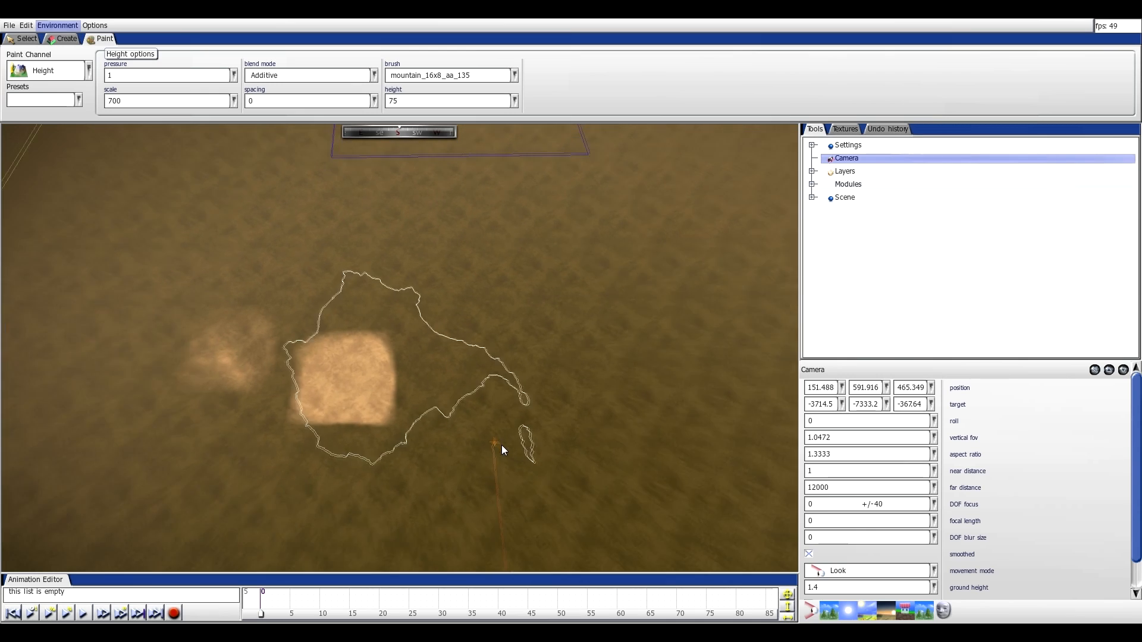
pyautogui.scroll(-5, 502, 405)
pyautogui.scroll(-2, 503, 405)
pyautogui.scroll(3, 468, 387)
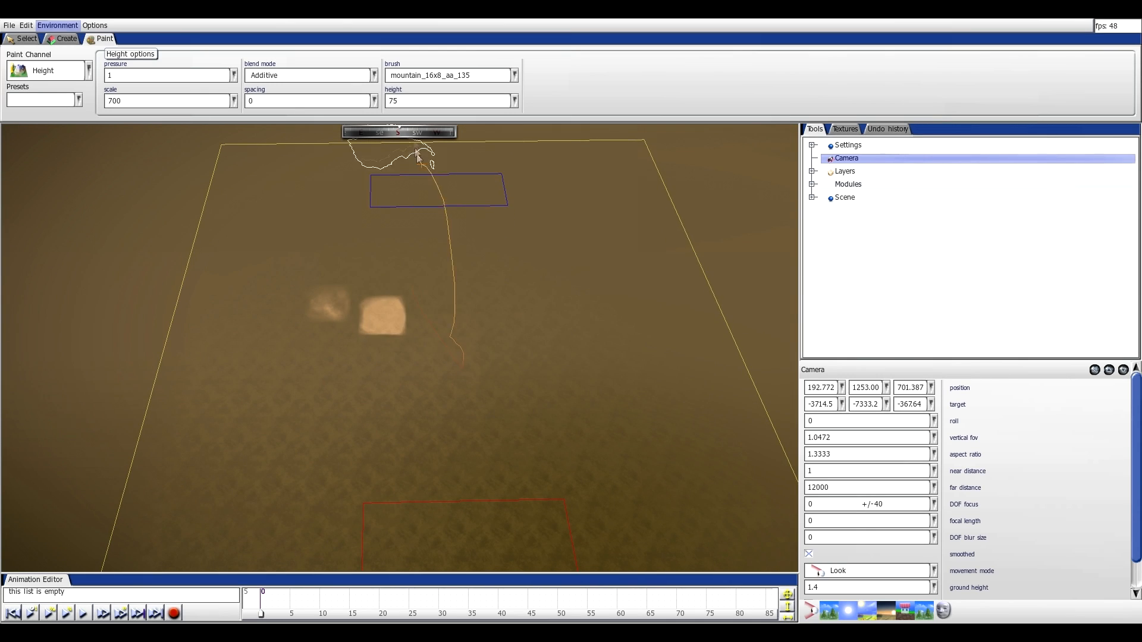
pyautogui.click(303, 76)
pyautogui.click(304, 77)
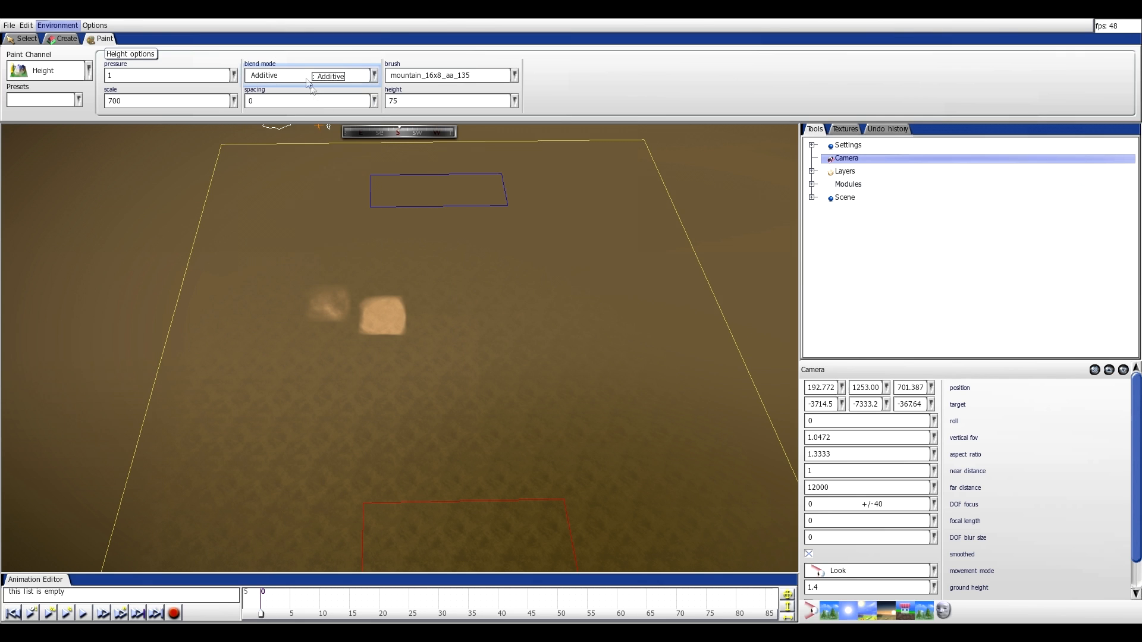
pyautogui.press('d')
pyautogui.press('s')
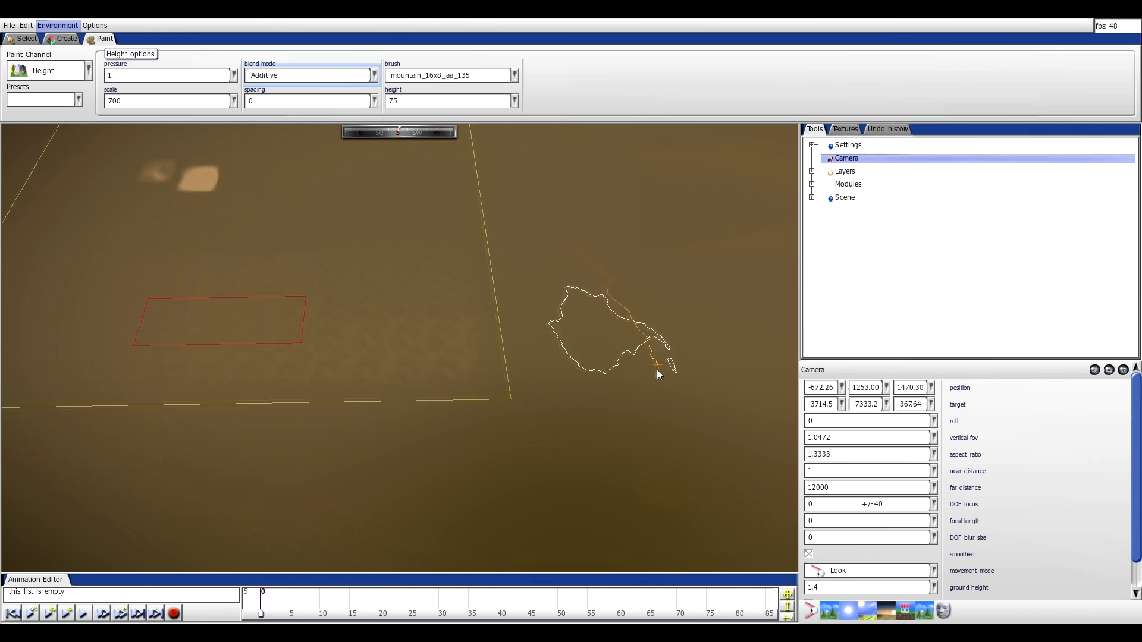
pyautogui.press('w')
pyautogui.moveTo(559, 445); pyautogui.dragTo(587, 460)
pyautogui.press('d')
pyautogui.press('s')
pyautogui.click(543, 434)
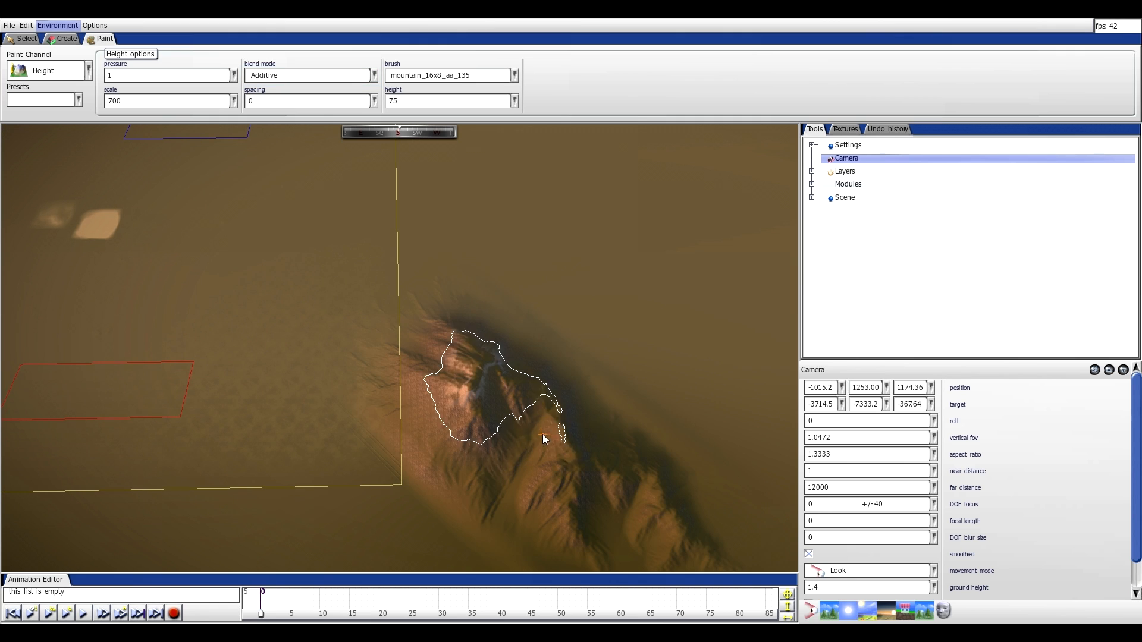
# - Choose the hills2_2x2_ac_tactical brush and stamp a cluster of hills beside the ridge, along the outside of the yellow boundary
pyautogui.press('w')
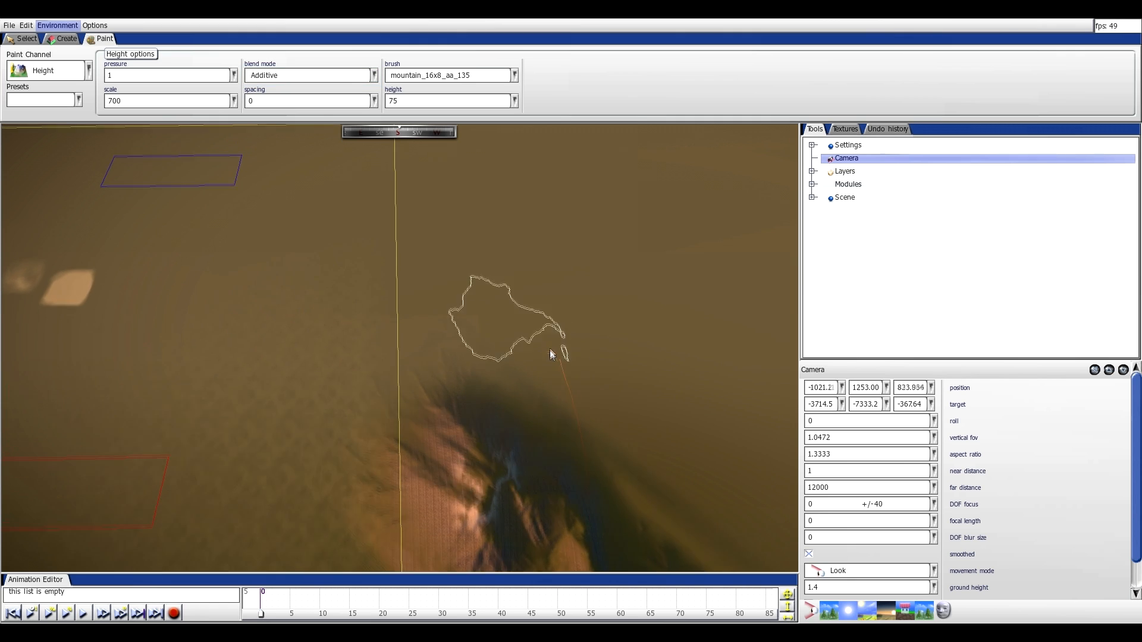
pyautogui.press('s')
pyautogui.press('d')
pyautogui.click(454, 76)
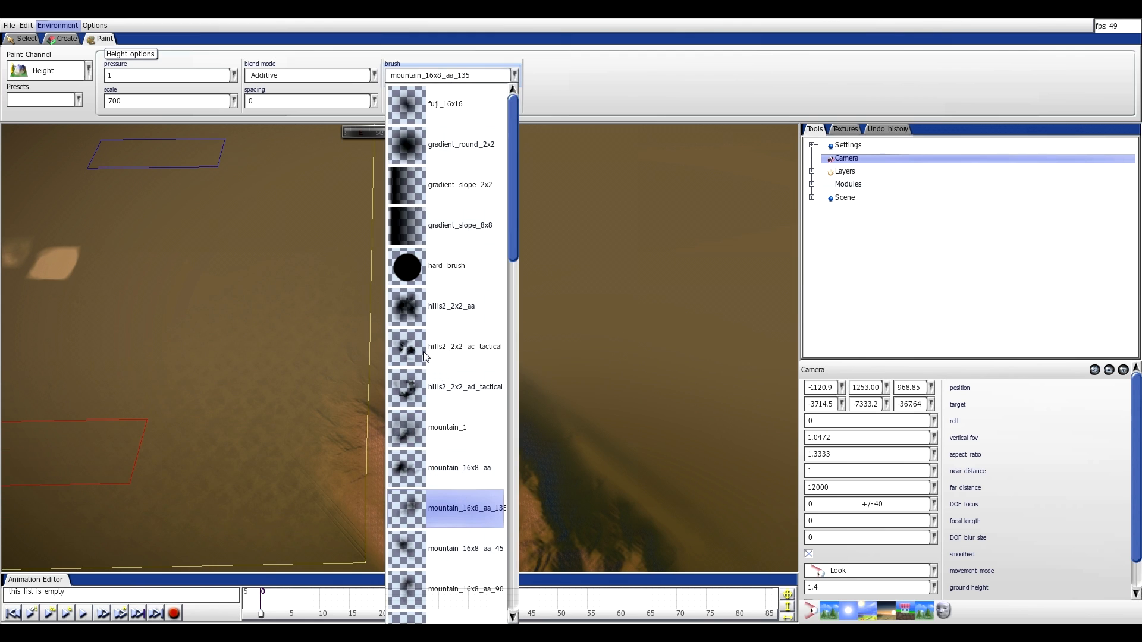
pyautogui.click(425, 351)
pyautogui.click(498, 304)
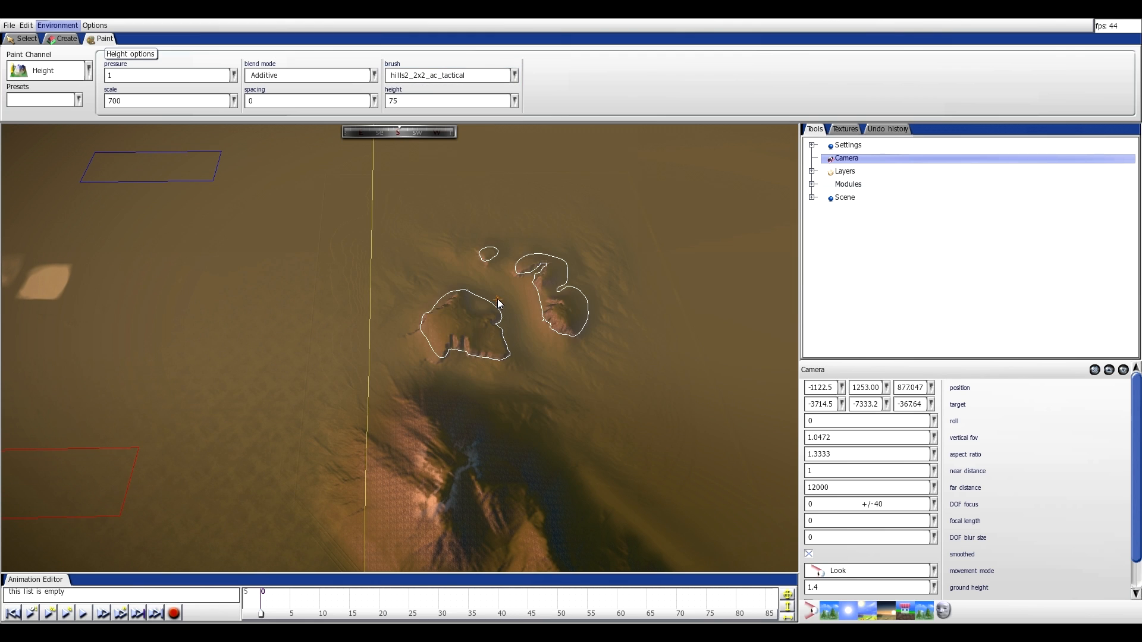
pyautogui.click(497, 296)
# - Choose the mountain_16x8_aa brush and raise a tall mountain beyond the hills, at the boundary corner near the blue zone
pyautogui.press('s')
pyautogui.press('d')
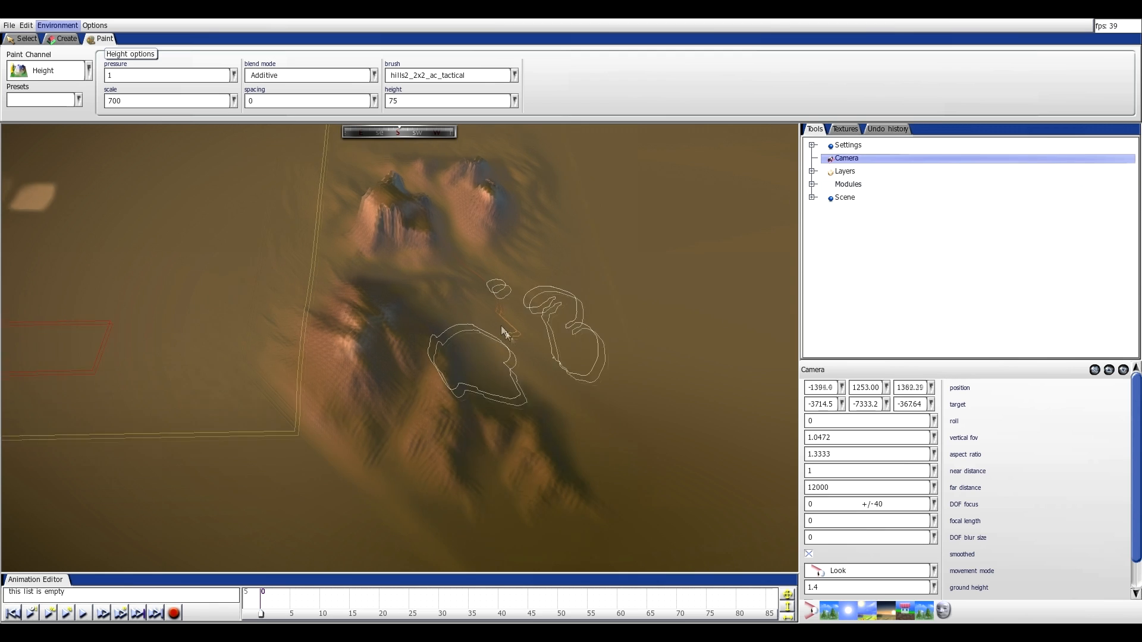
pyautogui.click(415, 76)
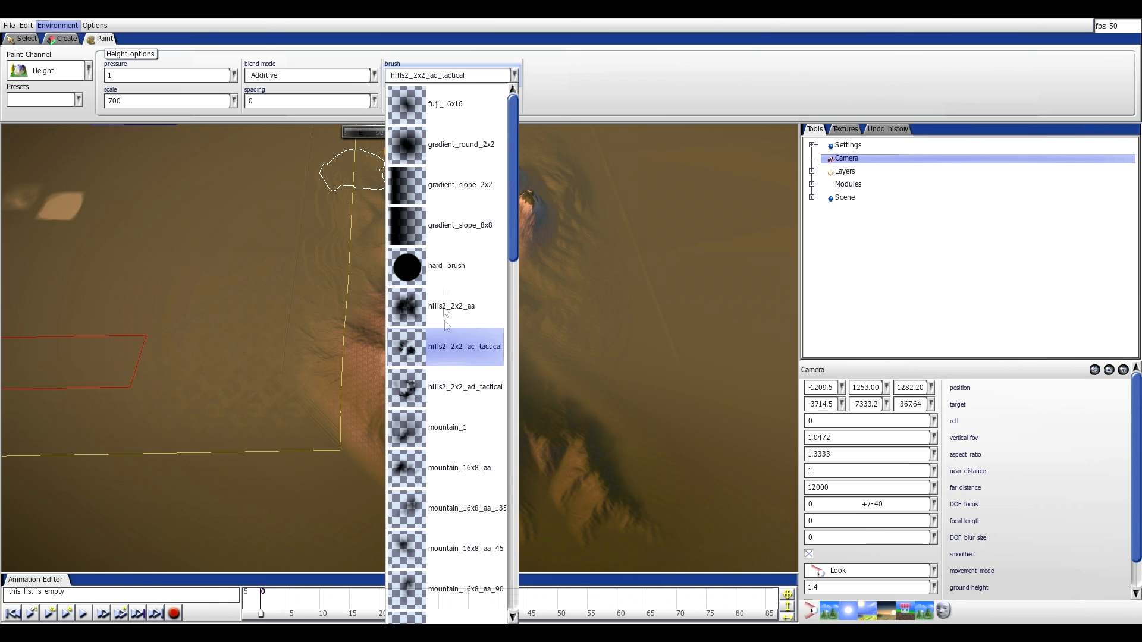
pyautogui.click(436, 482)
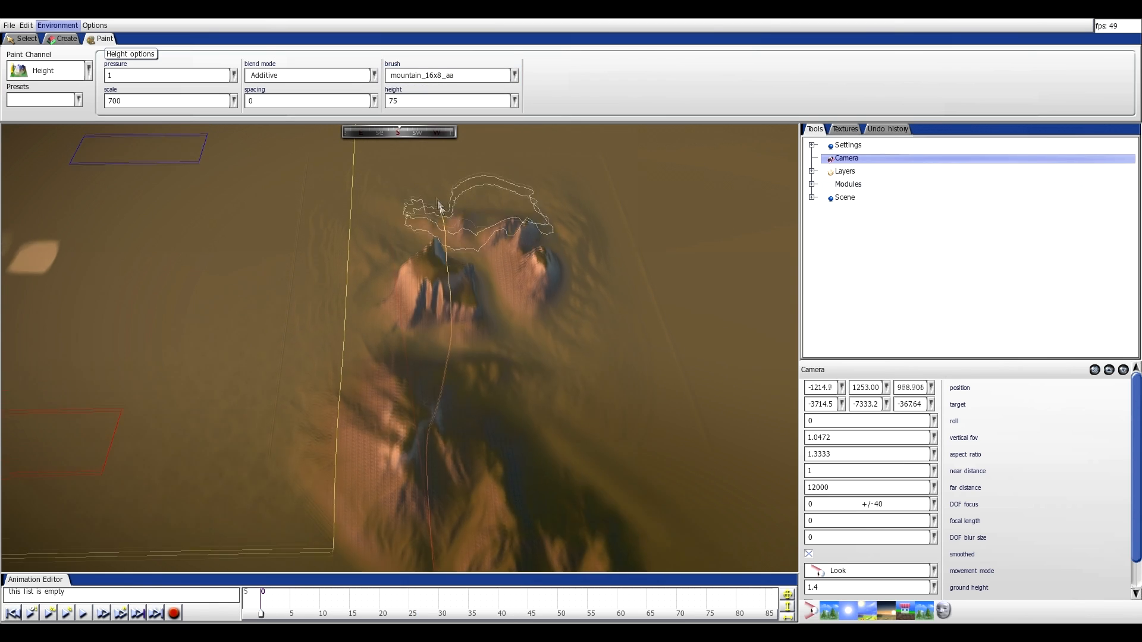
pyautogui.click(427, 224)
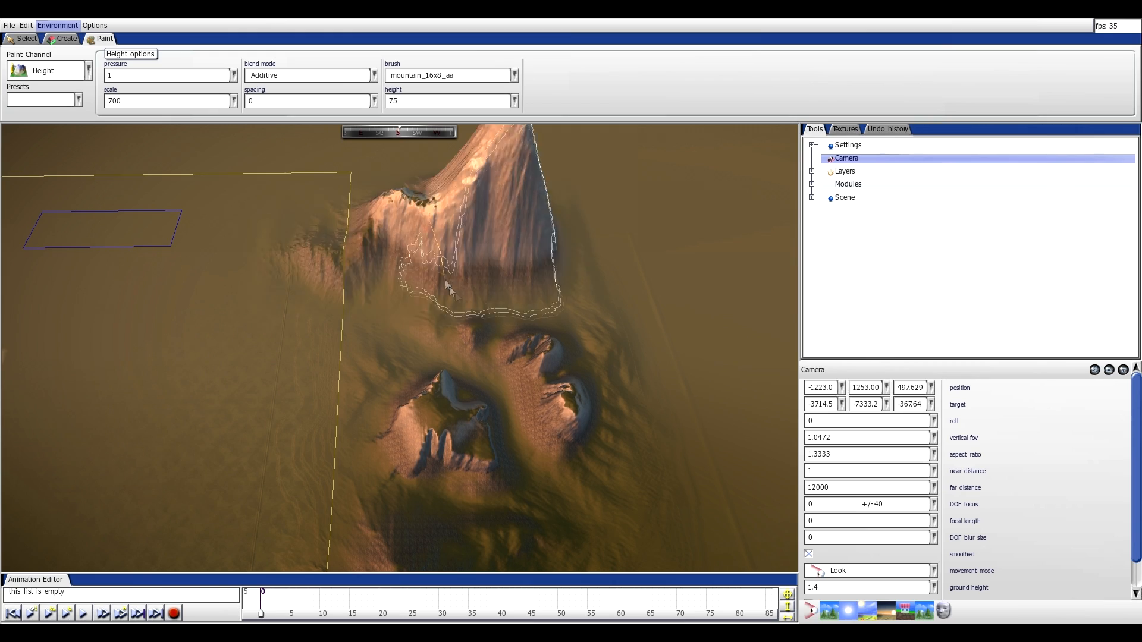
# - Continue the mountain chain outside the boundary behind the blue zone and around the next corner
pyautogui.press('s')
pyautogui.moveTo(509, 317); pyautogui.dragTo(393, 262, button='right')
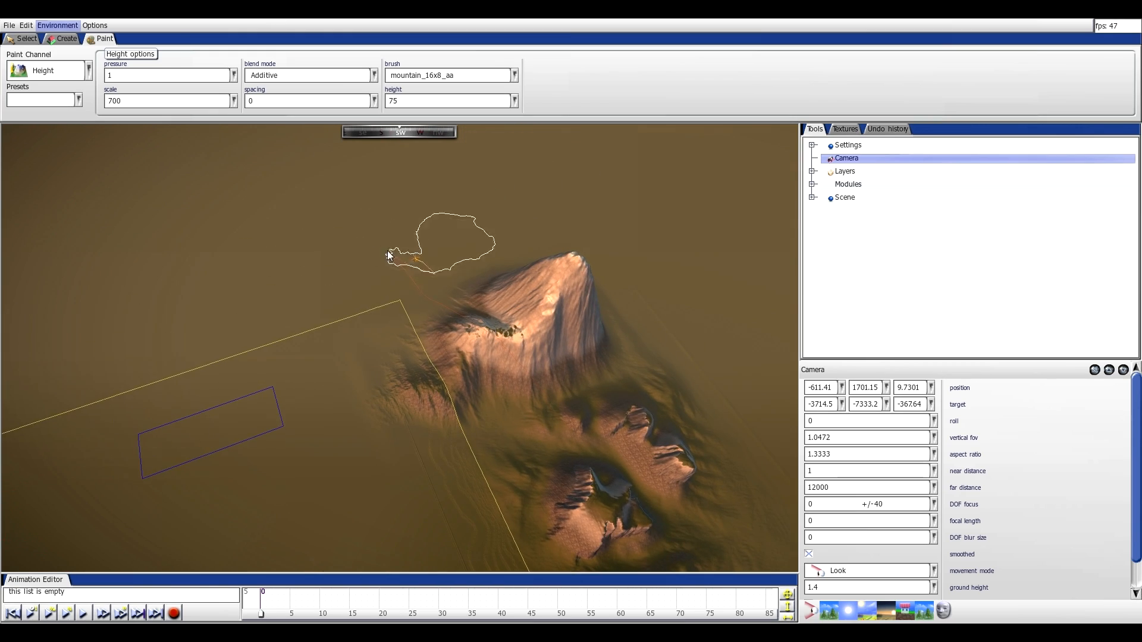
pyautogui.press('s')
pyautogui.moveTo(166, 273)
pyautogui.mouseDown()
pyautogui.moveTo(122, 283)
pyautogui.moveTo(49, 483)
pyautogui.moveTo(204, 404)
pyautogui.mouseUp()
pyautogui.press('a')
pyautogui.press('s')
pyautogui.press('a')
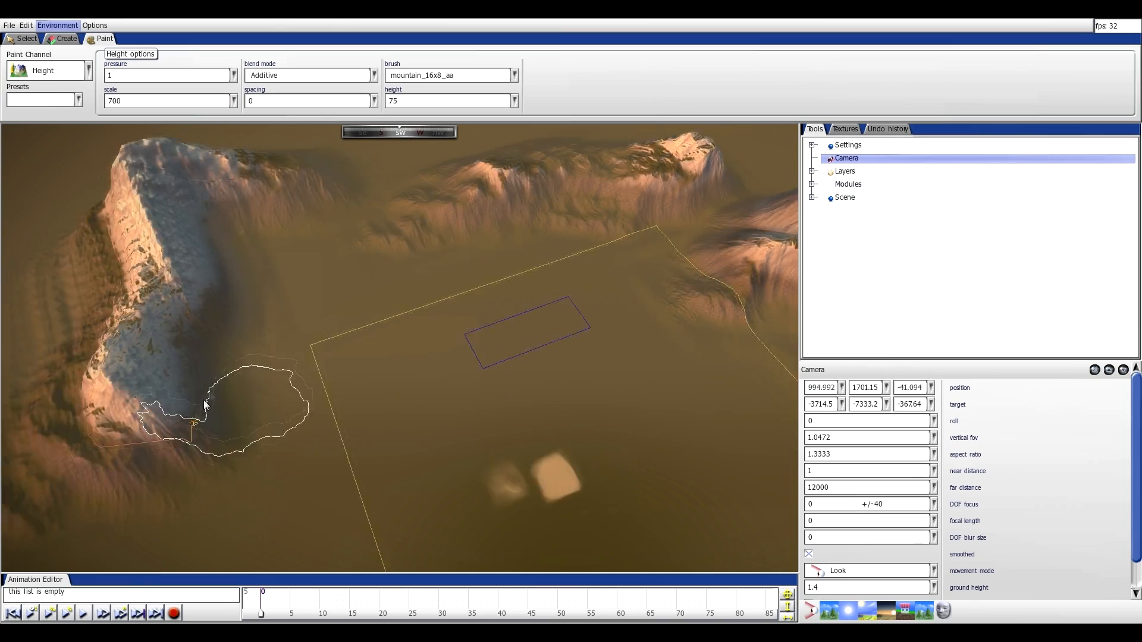
# - Examine the painted mountain ranges from high above and up close around the boundary corner by the blue zone
pyautogui.press('d')
pyautogui.press('s')
pyautogui.press('d')
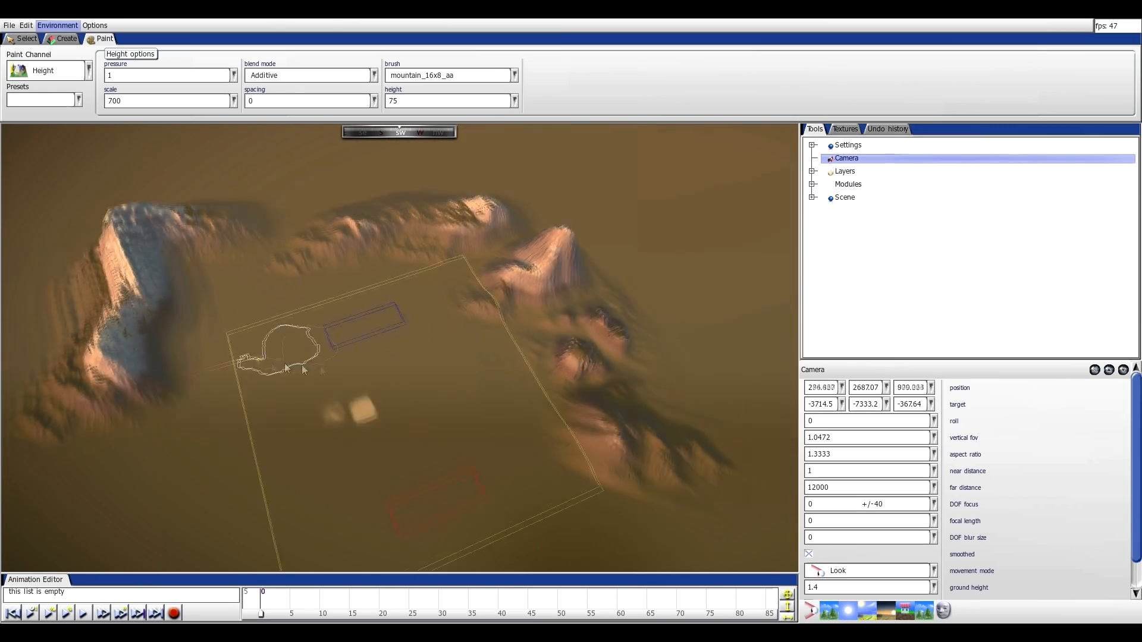
pyautogui.moveTo(359, 373); pyautogui.dragTo(531, 326)
pyautogui.press('w')
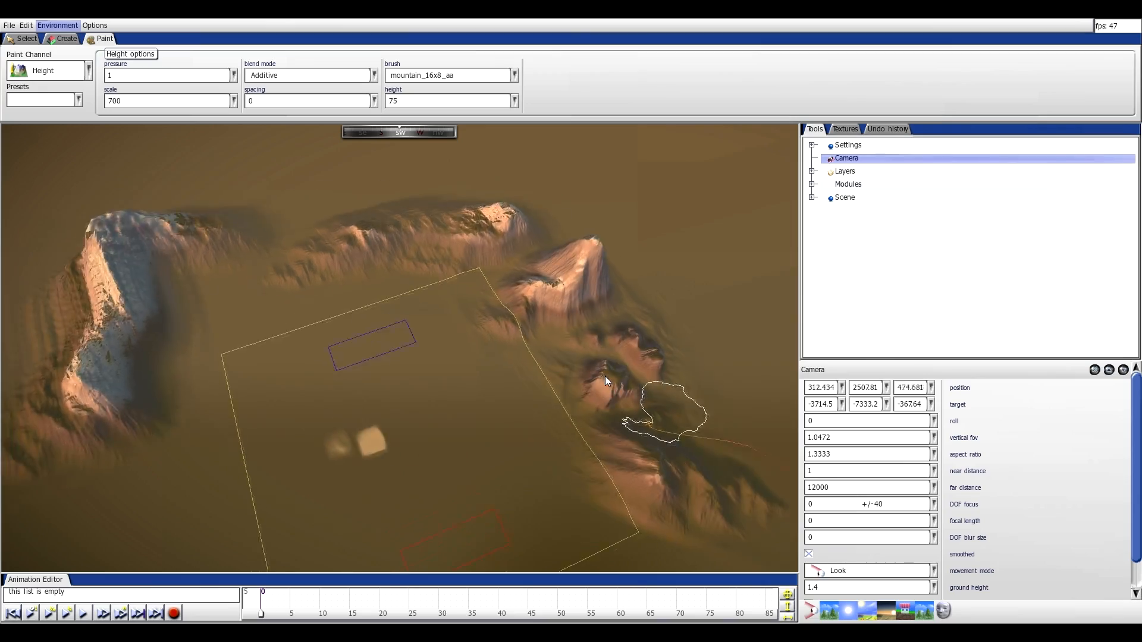
pyautogui.press('a')
pyautogui.press('w')
pyautogui.press('a')
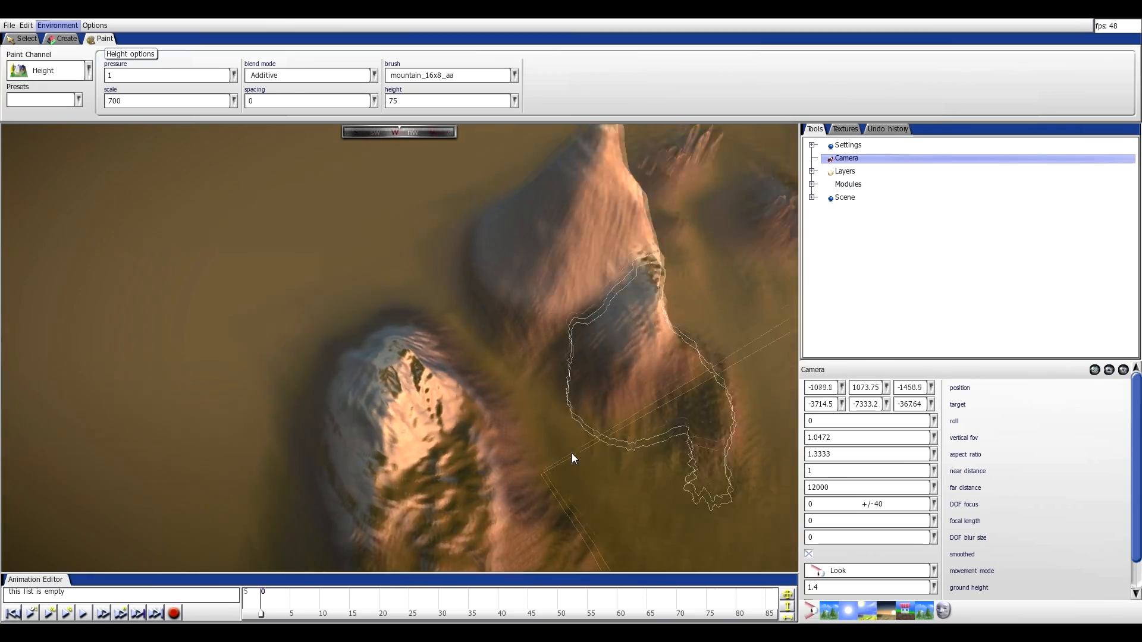
pyautogui.press('w')
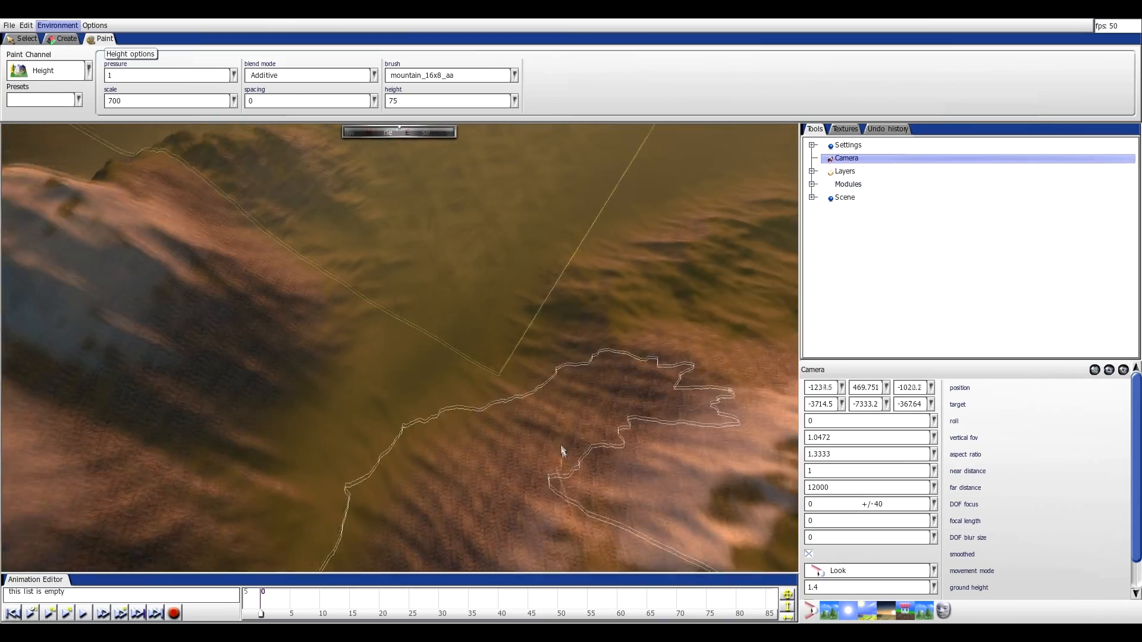
pyautogui.press('w')
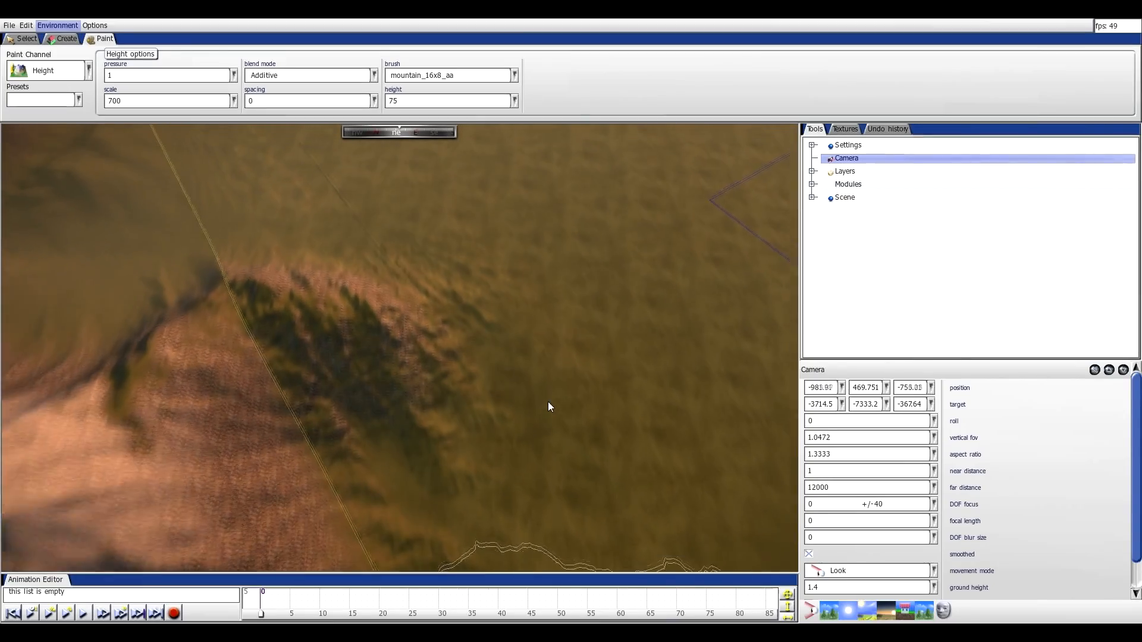
pyautogui.moveTo(349, 411)
pyautogui.mouseDown(button='right')
pyautogui.moveTo(291, 402)
pyautogui.moveTo(190, 346)
pyautogui.mouseUp(button='right')
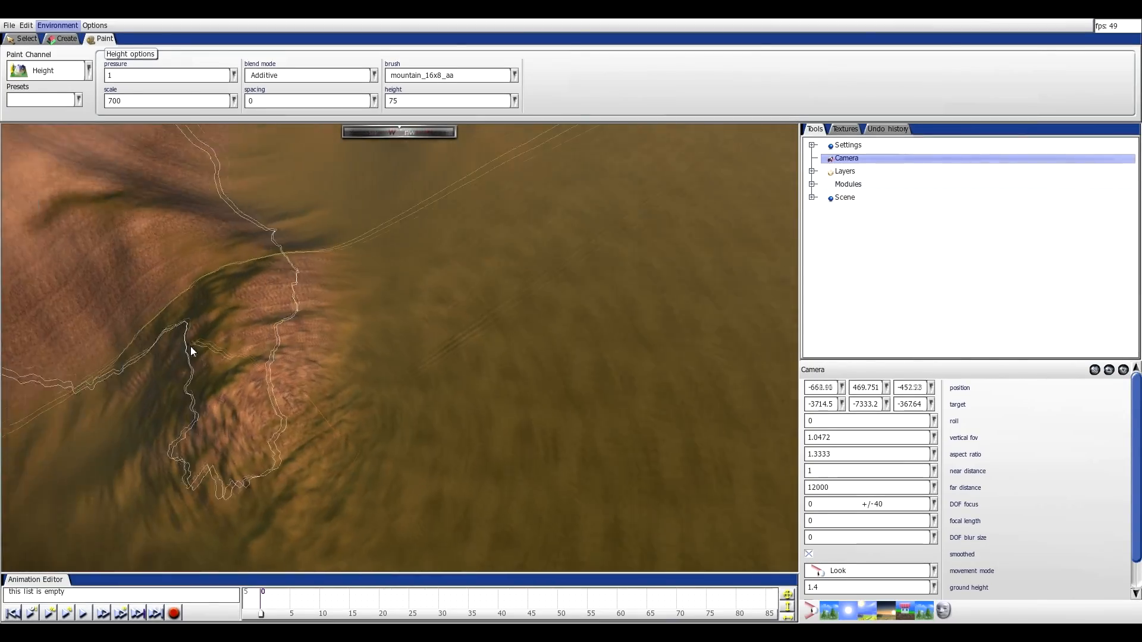
pyautogui.press('s')
pyautogui.press('s')
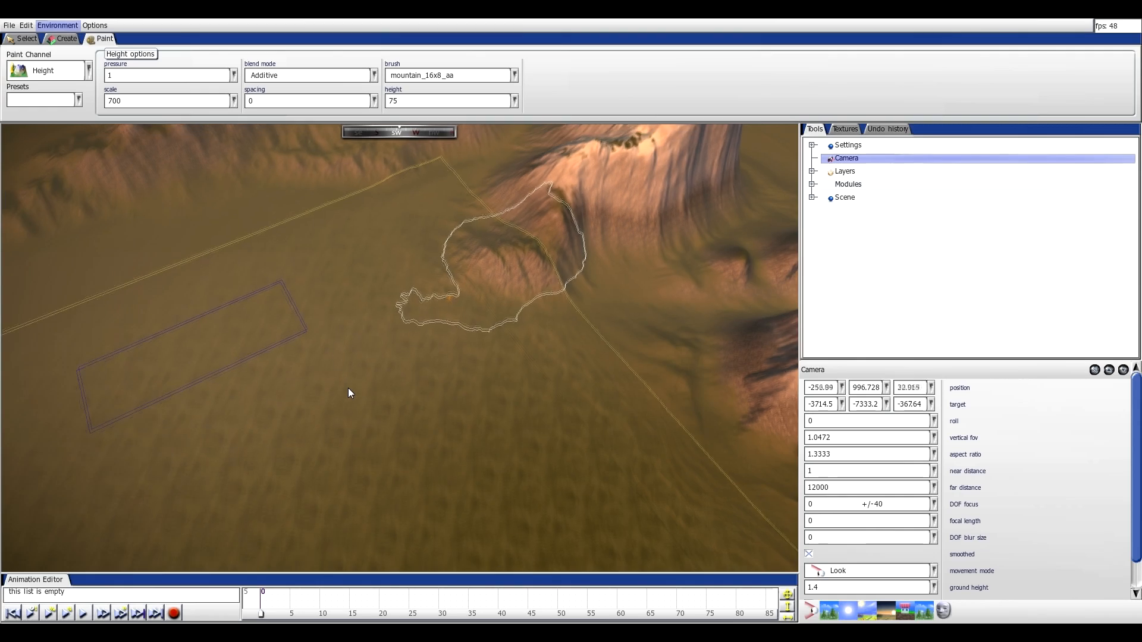
# - Survey the area inside the yellow boundary with its surrounding mountains, and look towards the open horizon from near ground level
pyautogui.press('s')
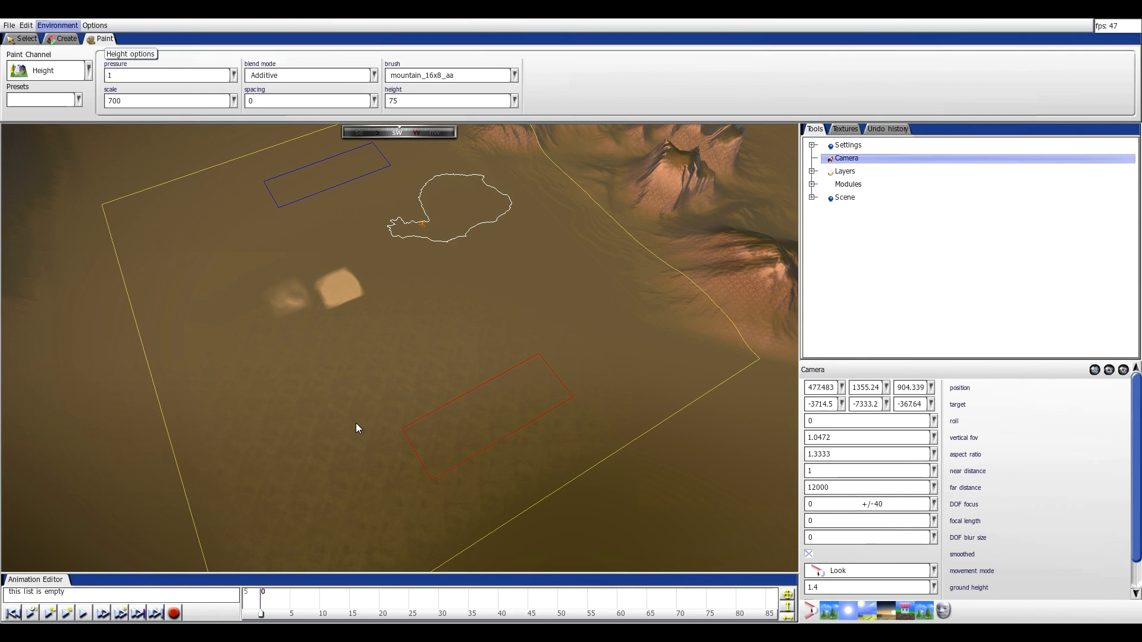
pyautogui.press('s')
pyautogui.press('a')
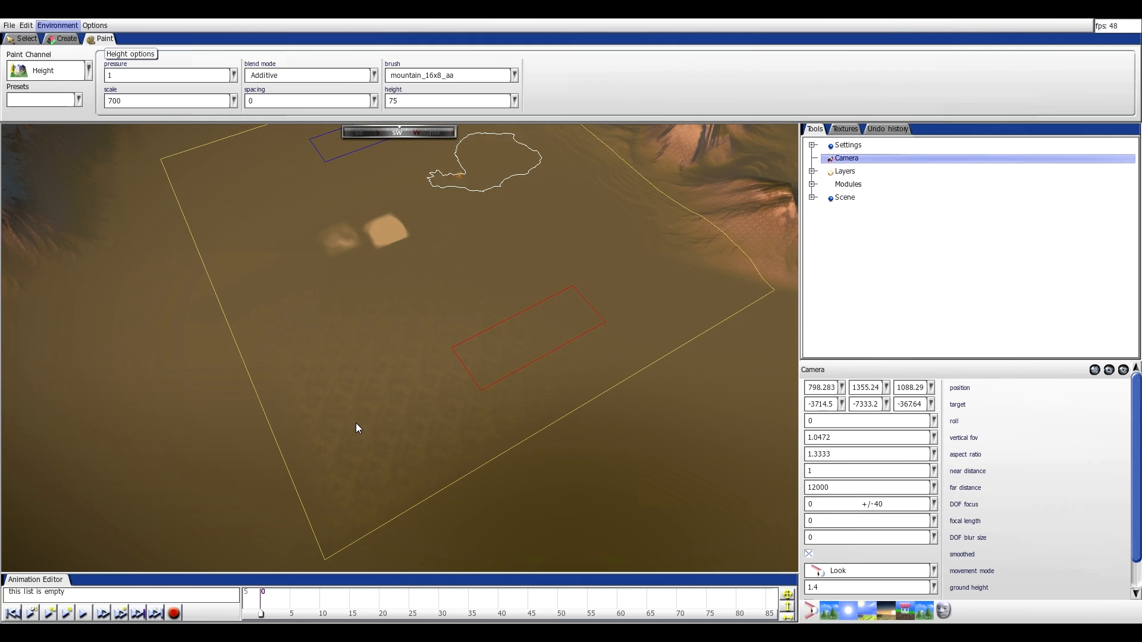
pyautogui.press('w')
pyautogui.press('d')
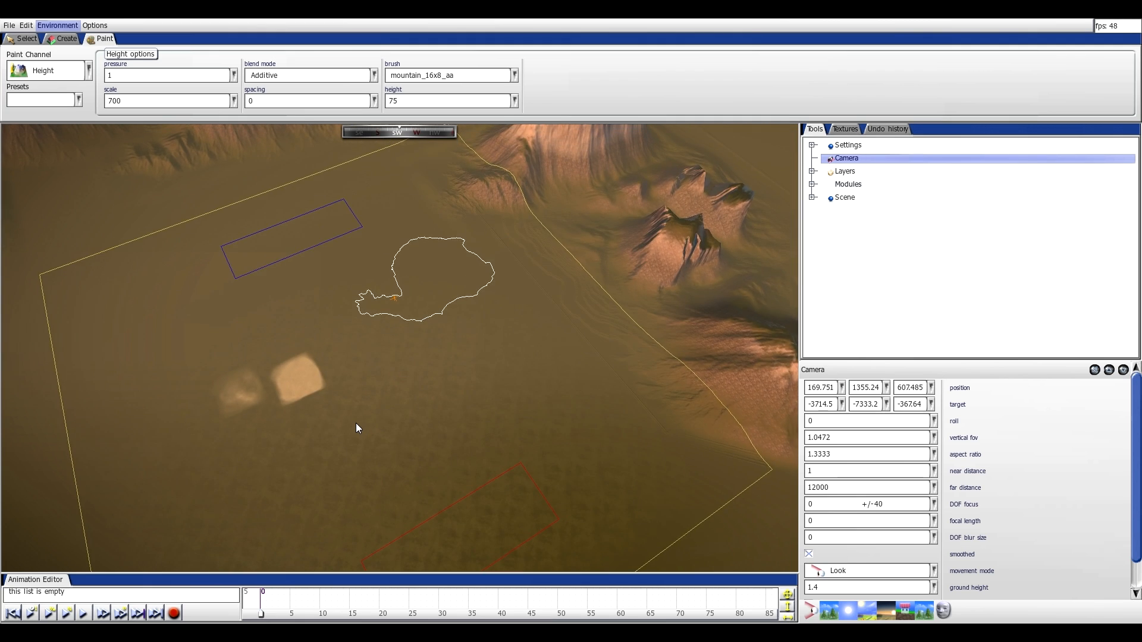
pyautogui.press('w')
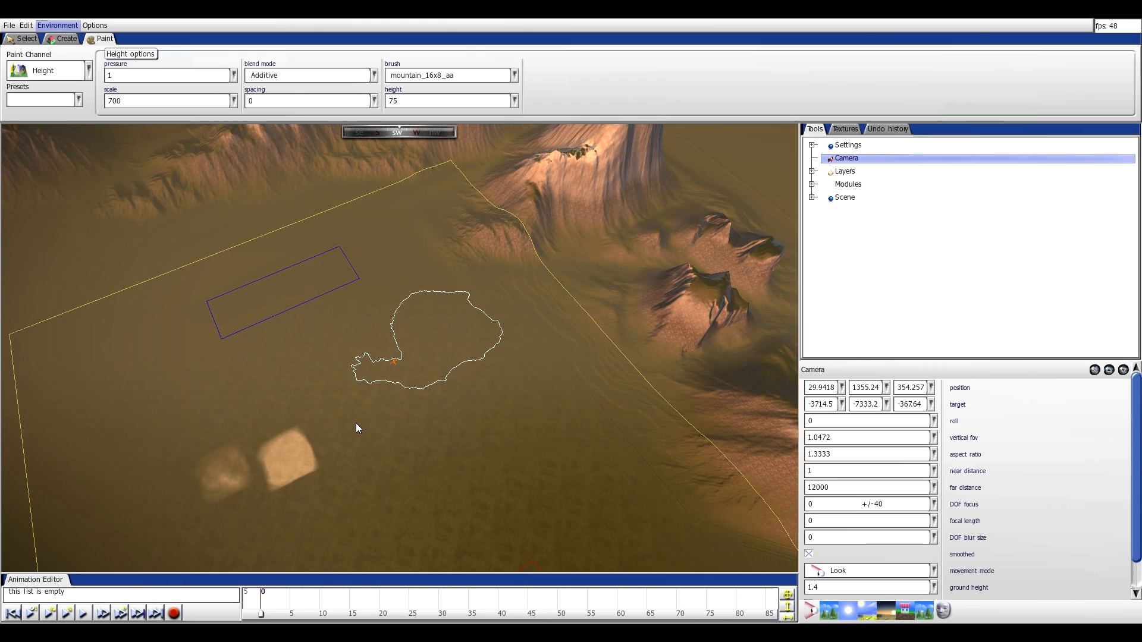
pyautogui.press('w')
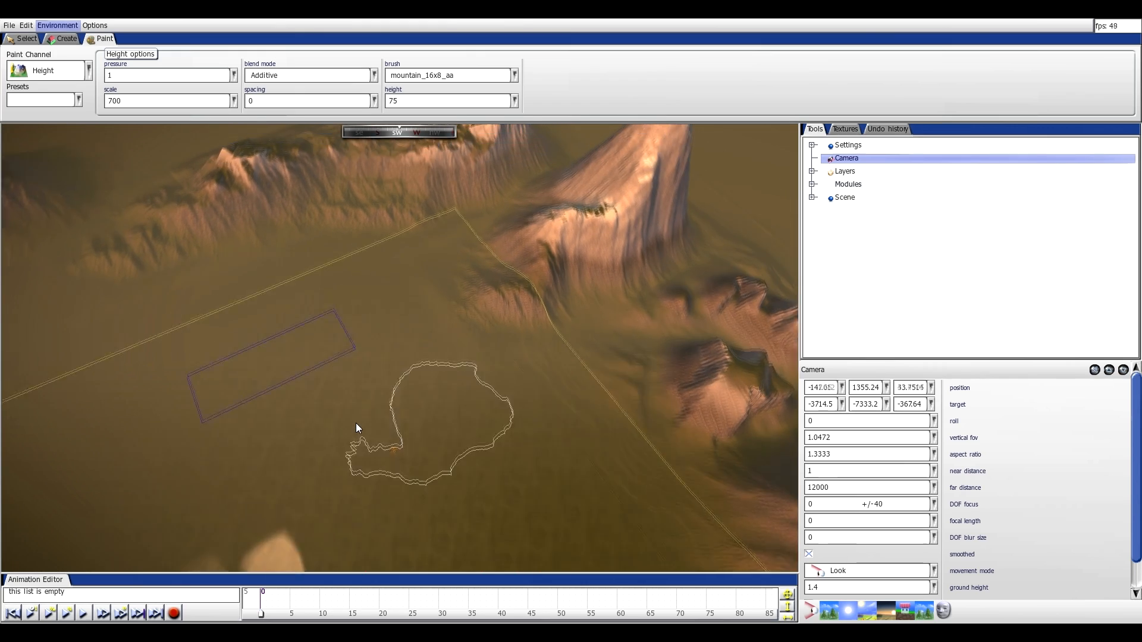
pyautogui.press('s')
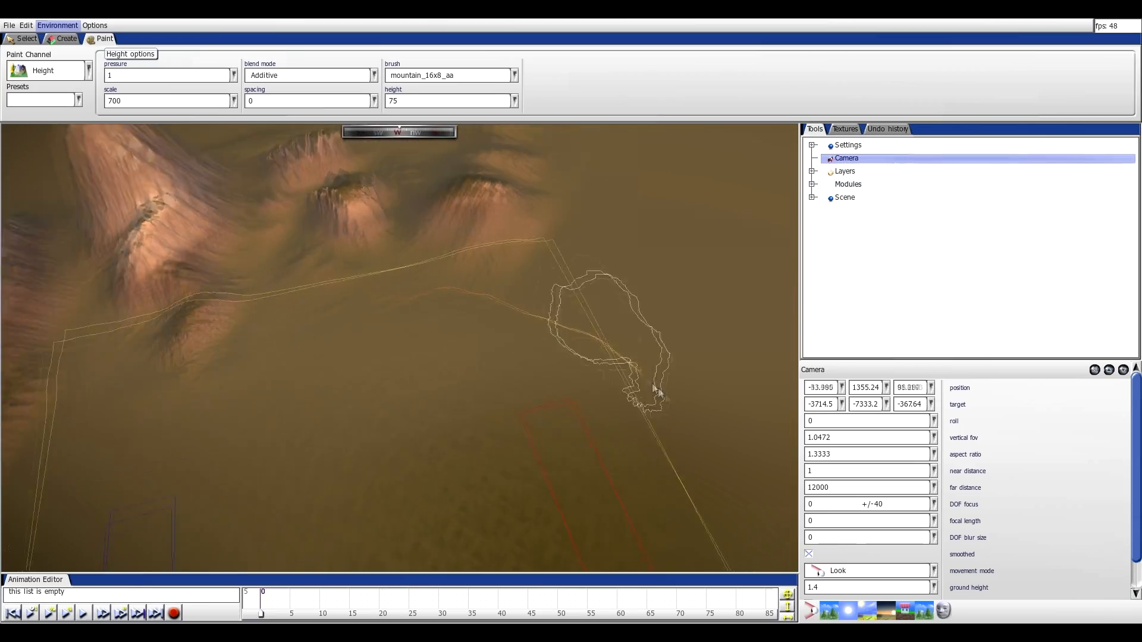
pyautogui.scroll(5, 698, 448)
pyautogui.moveTo(415, 288)
pyautogui.mouseDown(button='right')
pyautogui.moveTo(399, 283)
pyautogui.moveTo(433, 280)
pyautogui.mouseUp(button='right')
pyautogui.moveTo(434, 279)
pyautogui.mouseDown(button='middle')
pyautogui.moveTo(469, 384)
pyautogui.moveTo(419, 265)
pyautogui.mouseUp(button='middle')
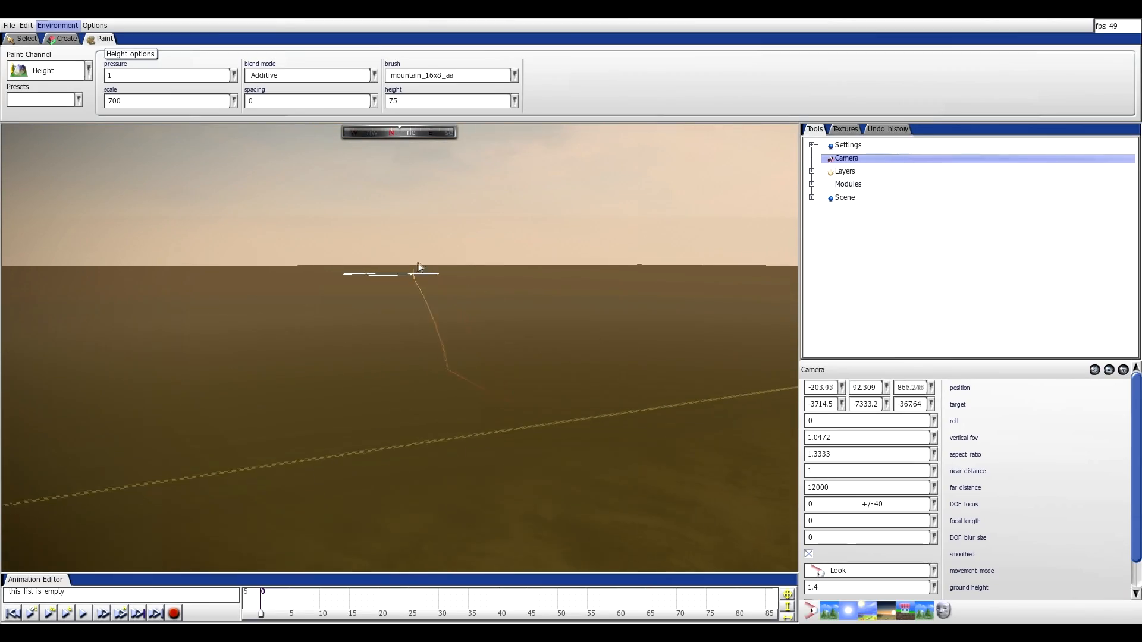
# - Survey the open horizon beyond the yellow boundary, and look back across the red and blue zones towards the mountains
pyautogui.press('a')
pyautogui.press('w')
pyautogui.moveTo(502, 282)
pyautogui.mouseDown(button='right')
pyautogui.moveTo(331, 291)
pyautogui.moveTo(281, 265)
pyautogui.moveTo(222, 288)
pyautogui.moveTo(475, 255)
pyautogui.mouseUp(button='right')
pyautogui.press('w')
pyautogui.press('q')
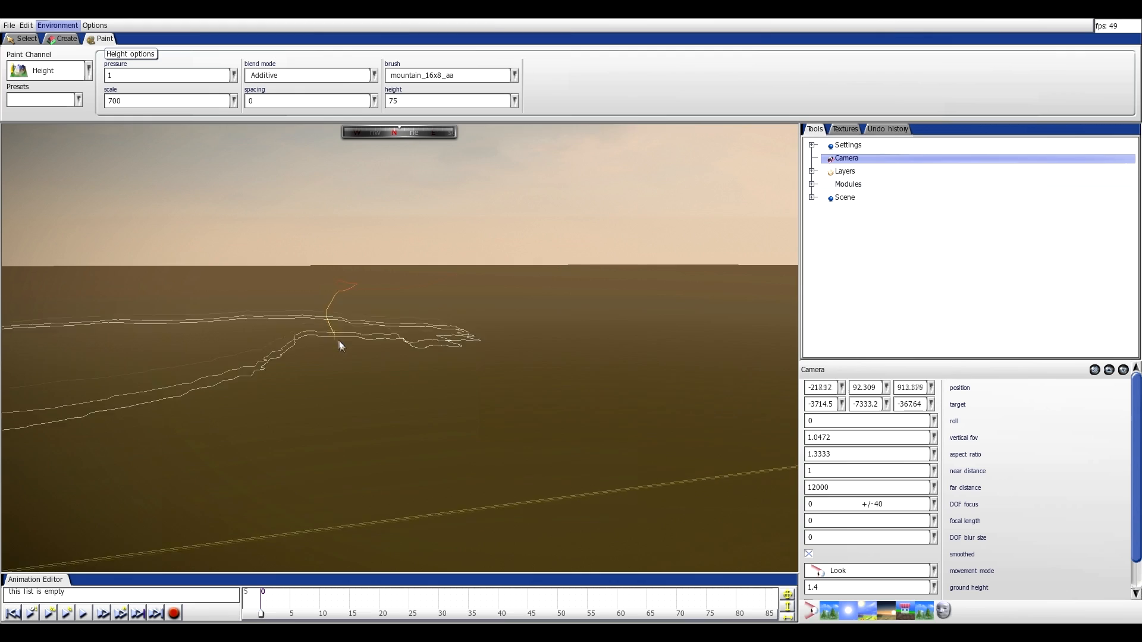
pyautogui.moveTo(340, 342); pyautogui.dragTo(466, 398, button='right')
pyautogui.press('s')
pyautogui.moveTo(256, 314); pyautogui.dragTo(394, 287, button='right')
pyautogui.moveTo(193, 290)
pyautogui.mouseDown(button='right')
pyautogui.moveTo(223, 312)
pyautogui.moveTo(315, 288)
pyautogui.moveTo(345, 265)
pyautogui.mouseUp(button='right')
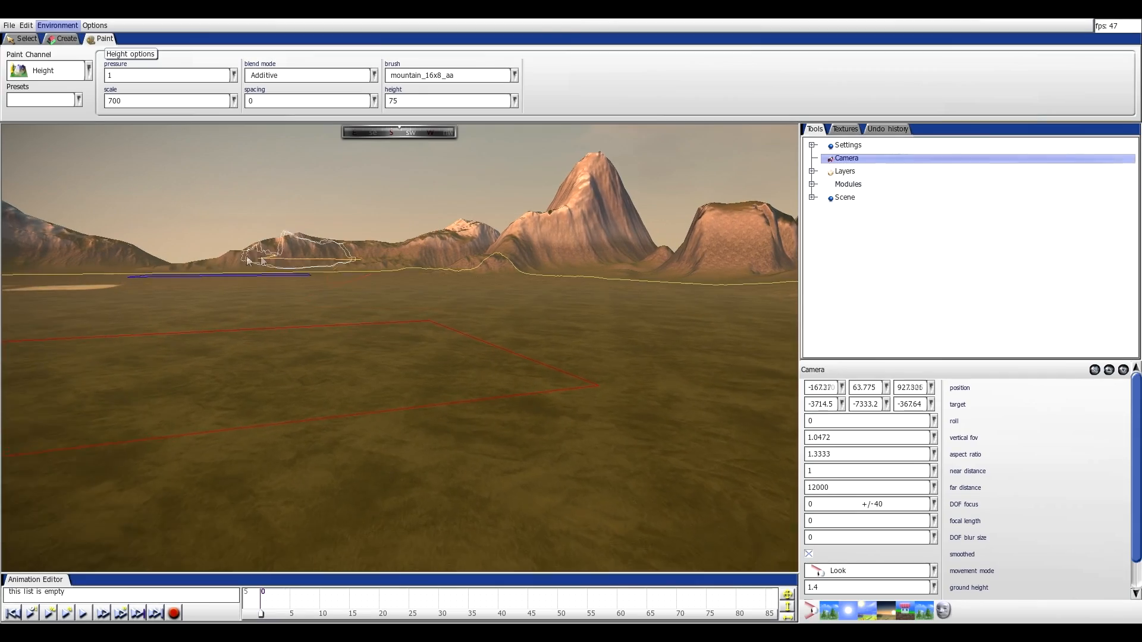
# - Paint further mountain ranges outside the boundary, behind the existing chain beyond the blue zone, with the additive mountain_16x8_aa brush
pyautogui.scroll(-3, 205, 282)
pyautogui.moveTo(209, 278); pyautogui.dragTo(539, 218, button='right')
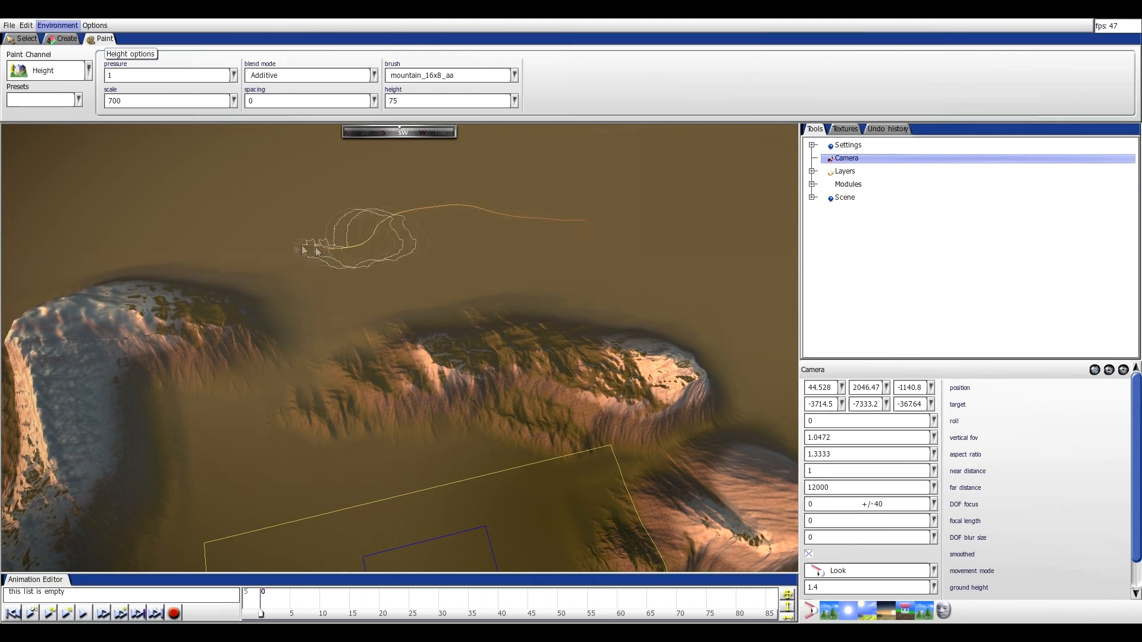
pyautogui.moveTo(272, 243); pyautogui.dragTo(673, 257)
pyautogui.moveTo(672, 257)
pyautogui.mouseDown(button='middle')
pyautogui.moveTo(588, 237)
pyautogui.moveTo(578, 201)
pyautogui.mouseUp(button='middle')
pyautogui.moveTo(578, 201)
pyautogui.mouseDown()
pyautogui.moveTo(277, 194)
pyautogui.moveTo(52, 266)
pyautogui.moveTo(498, 227)
pyautogui.mouseUp()
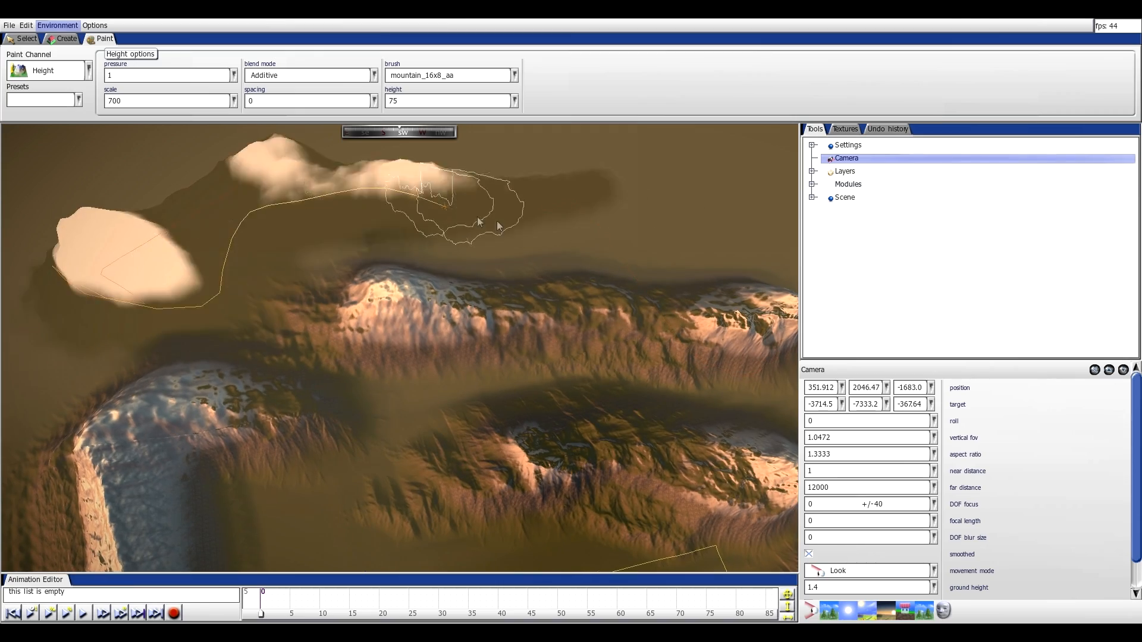
# - Examine the layered mountain ranges from inside the playable area facing the blue zone, and view the whole map from above
pyautogui.press('s')
pyautogui.press('d')
pyautogui.scroll(10, 441, 530)
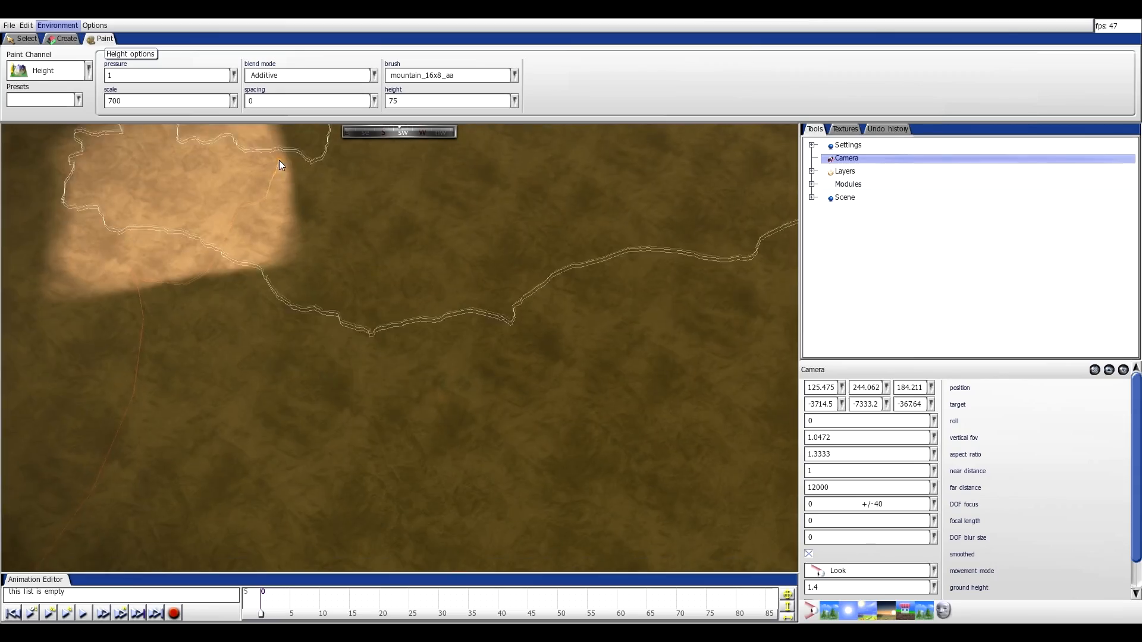
pyautogui.moveTo(279, 160)
pyautogui.mouseDown(button='right')
pyautogui.moveTo(301, 243)
pyautogui.moveTo(376, 127)
pyautogui.moveTo(538, 149)
pyautogui.moveTo(579, 103)
pyautogui.moveTo(624, 114)
pyautogui.mouseUp(button='right')
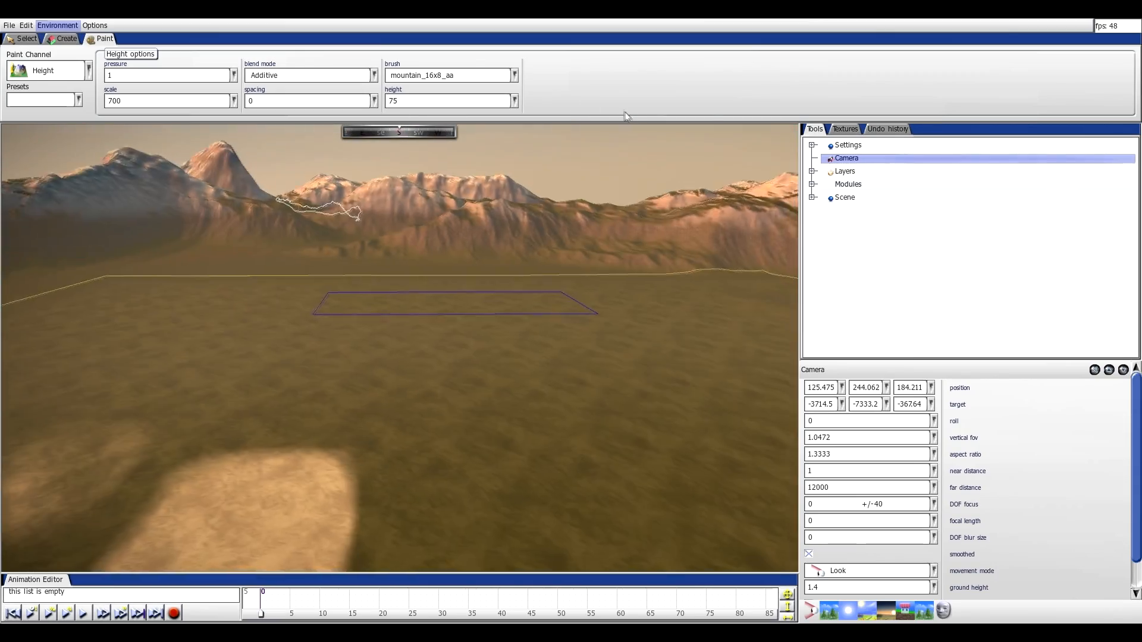
pyautogui.scroll(4, 587, 416)
pyautogui.moveTo(500, 251)
pyautogui.mouseDown(button='right')
pyautogui.moveTo(464, 237)
pyautogui.moveTo(574, 267)
pyautogui.moveTo(538, 235)
pyautogui.moveTo(474, 244)
pyautogui.moveTo(606, 254)
pyautogui.moveTo(534, 224)
pyautogui.moveTo(612, 227)
pyautogui.mouseUp(button='right')
pyautogui.moveTo(522, 245)
pyautogui.mouseDown(button='right')
pyautogui.moveTo(395, 242)
pyautogui.moveTo(541, 238)
pyautogui.moveTo(598, 271)
pyautogui.moveTo(355, 277)
pyautogui.moveTo(489, 326)
pyautogui.moveTo(483, 447)
pyautogui.moveTo(434, 385)
pyautogui.moveTo(425, 566)
pyautogui.moveTo(410, 598)
pyautogui.moveTo(344, 387)
pyautogui.moveTo(224, 191)
pyautogui.moveTo(225, 102)
pyautogui.moveTo(315, 105)
pyautogui.mouseUp(button='right')
# - Configure the height brush as square_brush with Normal / Absolute blend mode, scale 1000 and height 10
pyautogui.click(330, 80)
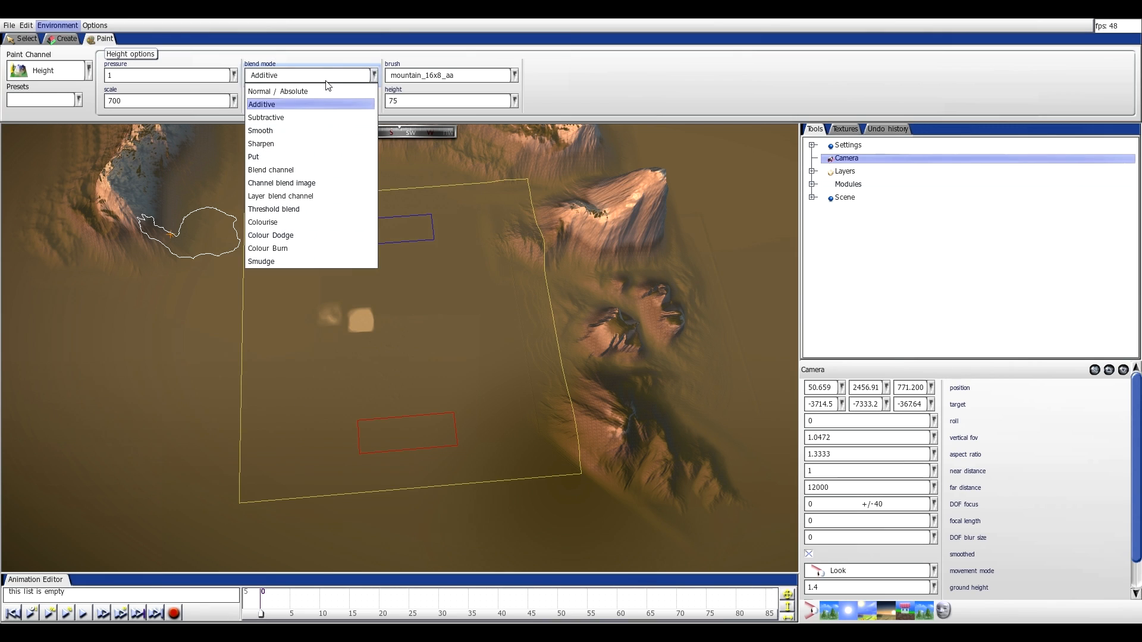
pyautogui.click(280, 89)
pyautogui.click(195, 101)
pyautogui.write('000')
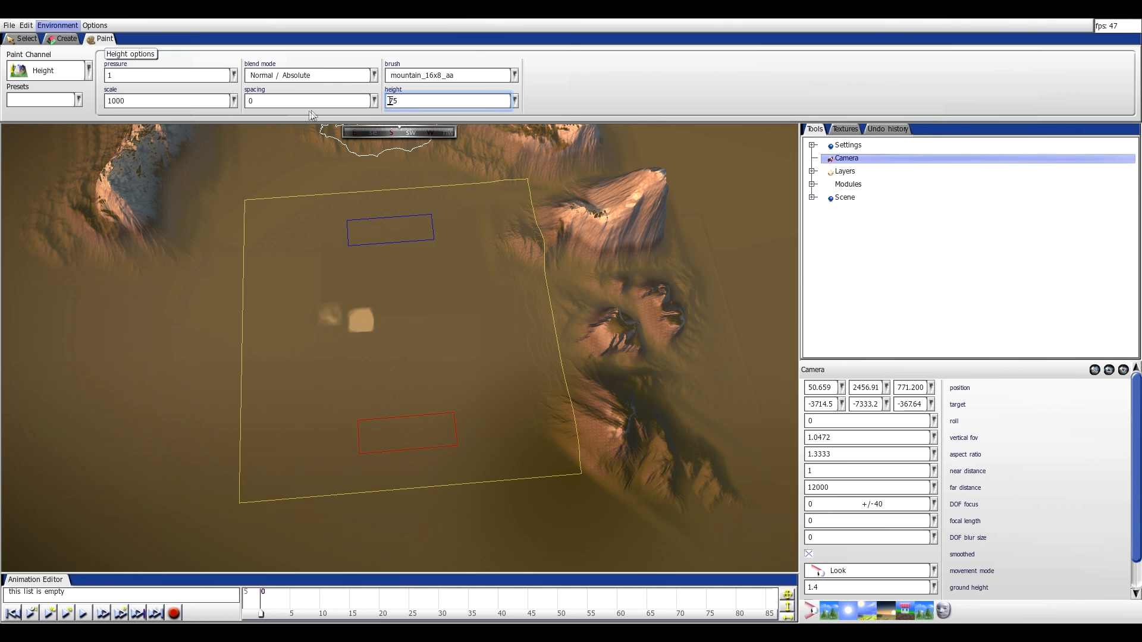
pyautogui.click(427, 75)
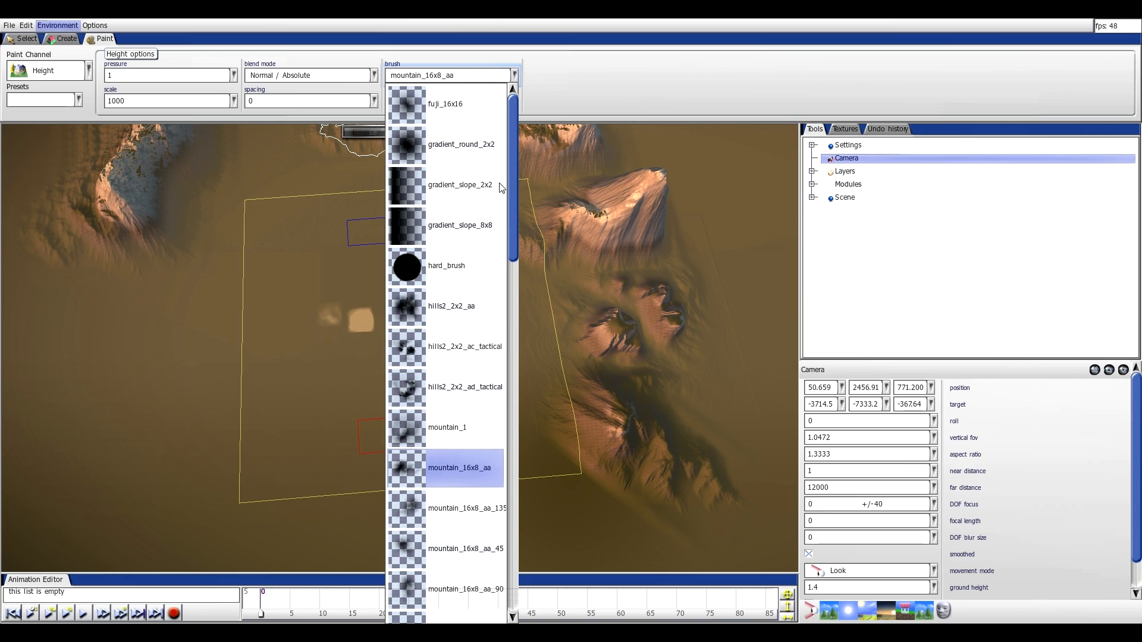
pyautogui.scroll(-10, 449, 465)
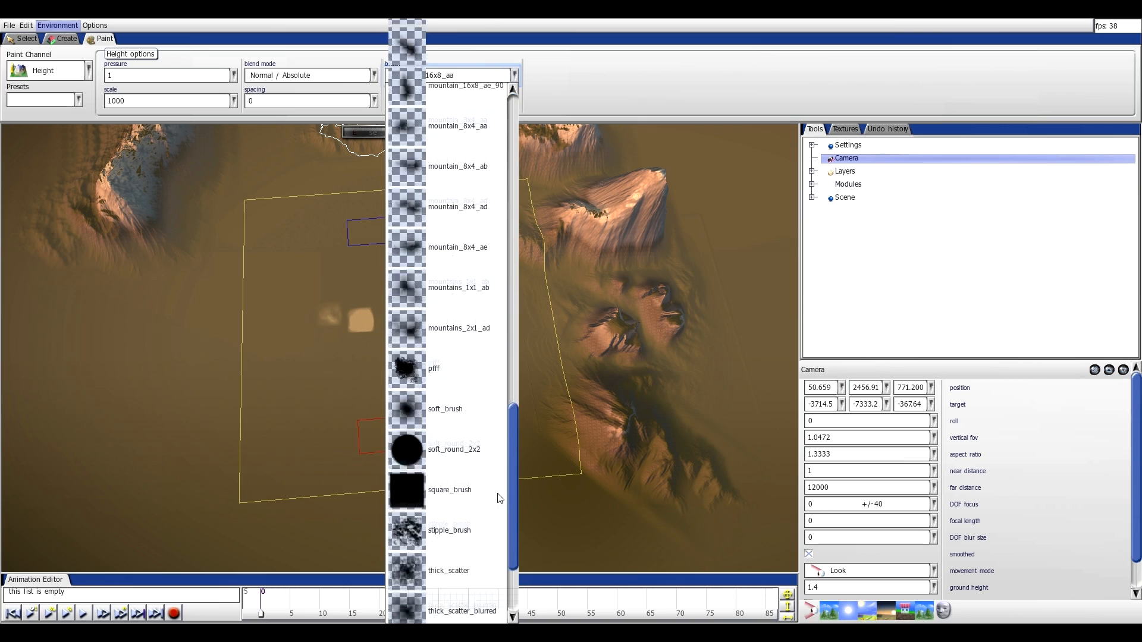
pyautogui.click(449, 466)
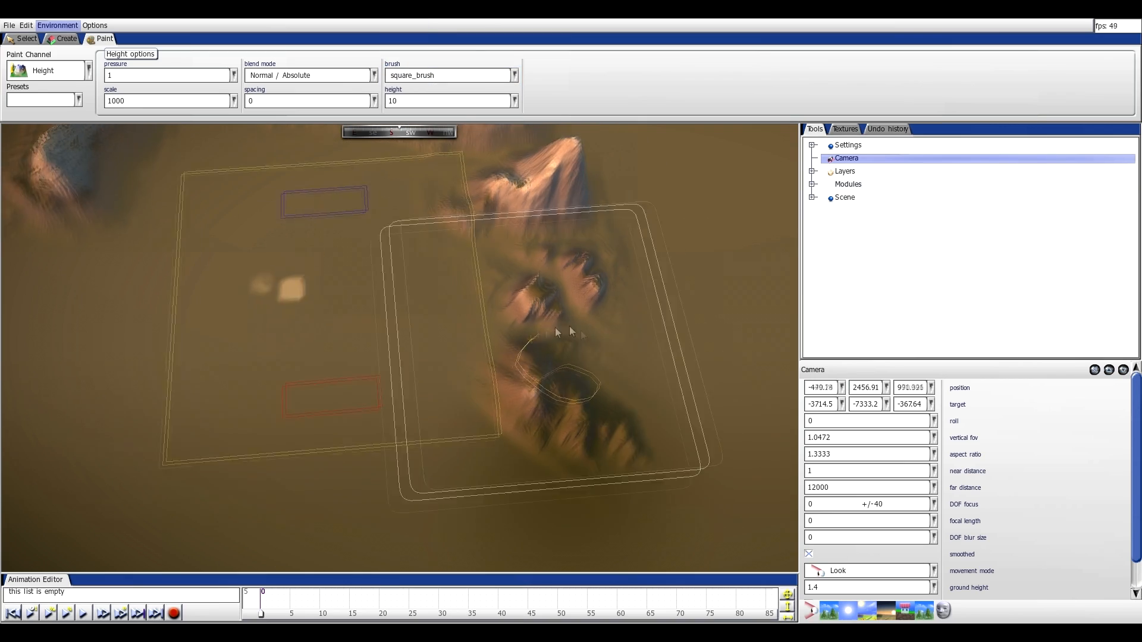
# - Flatten the painted mountains and the terrain around the playable area to height 10 with the square brush
pyautogui.moveTo(520, 351)
pyautogui.mouseDown()
pyautogui.moveTo(519, 462)
pyautogui.moveTo(546, 465)
pyautogui.moveTo(489, 373)
pyautogui.moveTo(484, 279)
pyautogui.moveTo(447, 290)
pyautogui.mouseUp()
pyautogui.moveTo(289, 268)
pyautogui.mouseDown()
pyautogui.moveTo(212, 197)
pyautogui.moveTo(510, 300)
pyautogui.mouseUp()
pyautogui.moveTo(487, 349)
pyautogui.mouseDown()
pyautogui.moveTo(256, 344)
pyautogui.moveTo(241, 334)
pyautogui.moveTo(292, 337)
pyautogui.moveTo(447, 237)
pyautogui.moveTo(460, 269)
pyautogui.moveTo(556, 247)
pyautogui.moveTo(675, 252)
pyautogui.moveTo(693, 301)
pyautogui.moveTo(615, 284)
pyautogui.moveTo(568, 391)
pyautogui.moveTo(458, 463)
pyautogui.moveTo(403, 416)
pyautogui.mouseUp()
pyautogui.moveTo(400, 412); pyautogui.dragTo(365, 272, button='middle')
pyautogui.scroll(3, 365, 272)
pyautogui.click(436, 81)
pyautogui.click(441, 82)
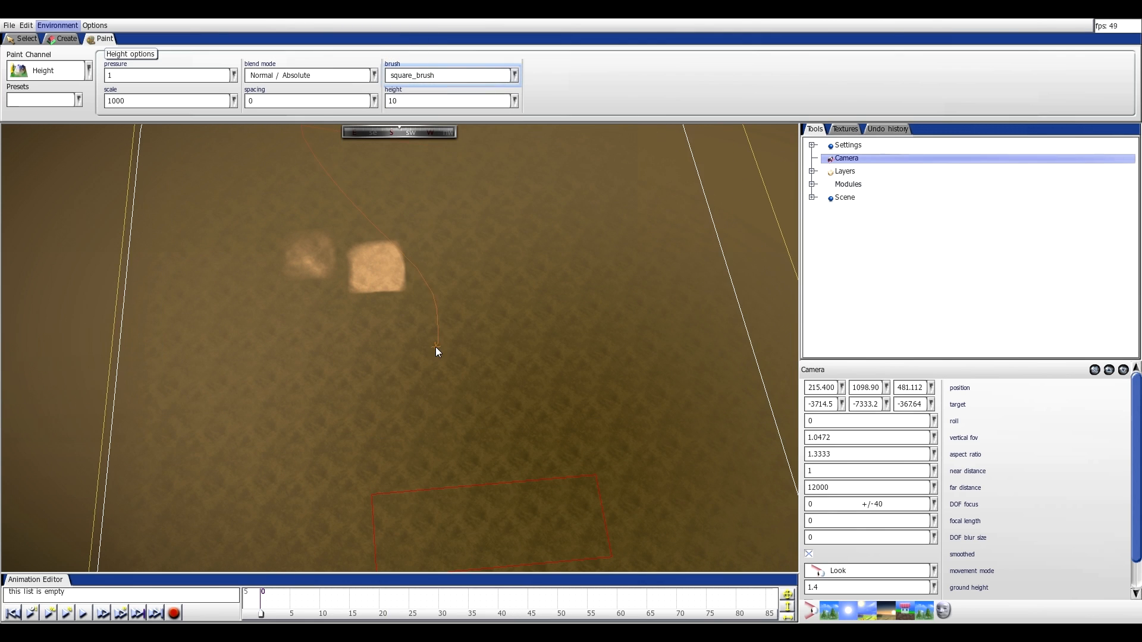
# - Set the height brush scale to 10 and check the brush size on the ground near the sandy patch
pyautogui.press('s')
pyautogui.press('d')
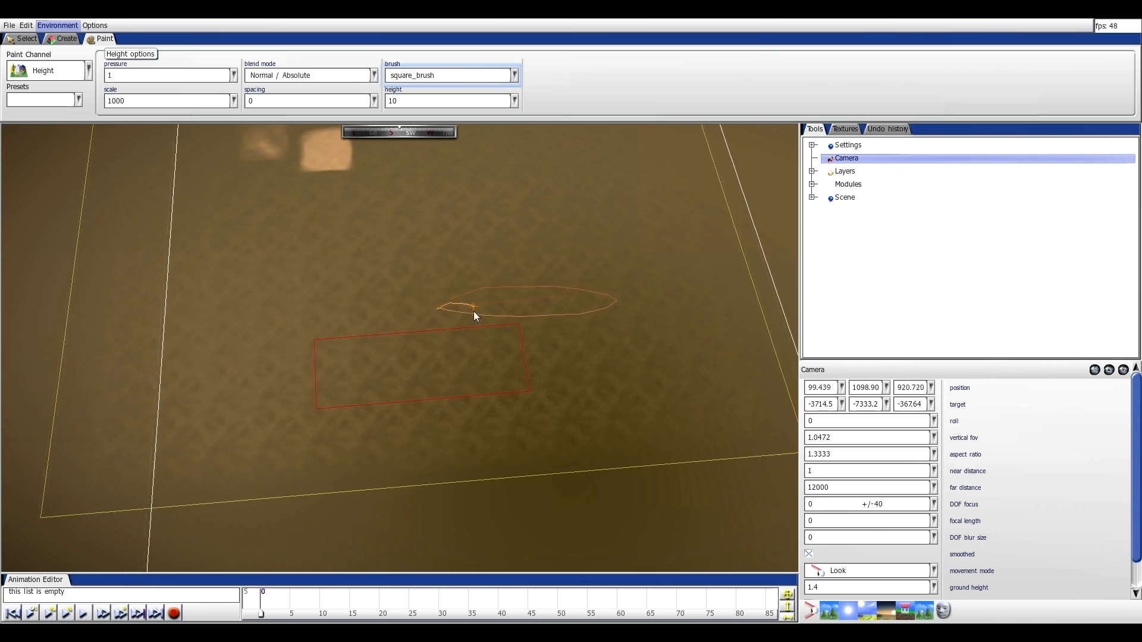
pyautogui.press('a')
pyautogui.press('w')
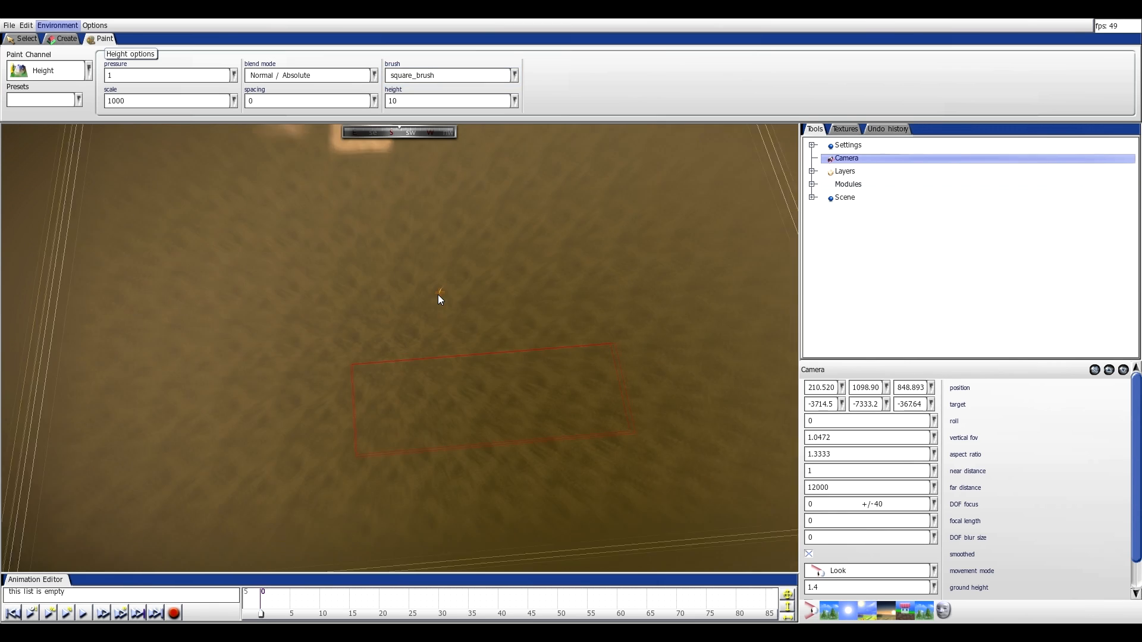
pyautogui.press('w')
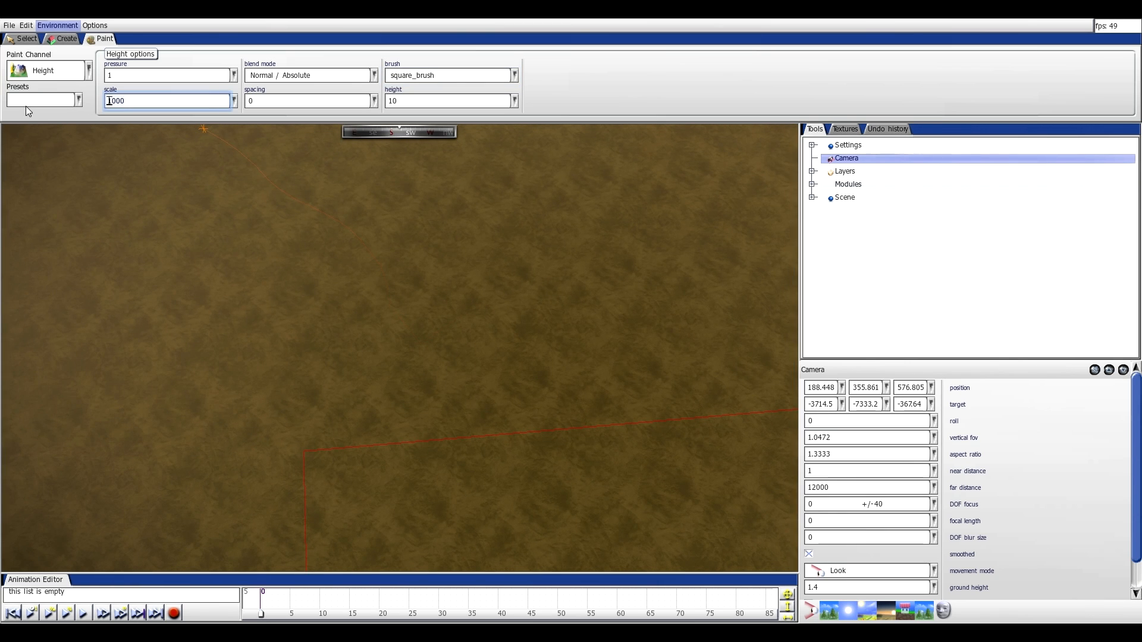
pyautogui.press('Delete')
pyautogui.press('Delete')
pyautogui.press('Delete')
pyautogui.press('Delete')
pyautogui.write('10')
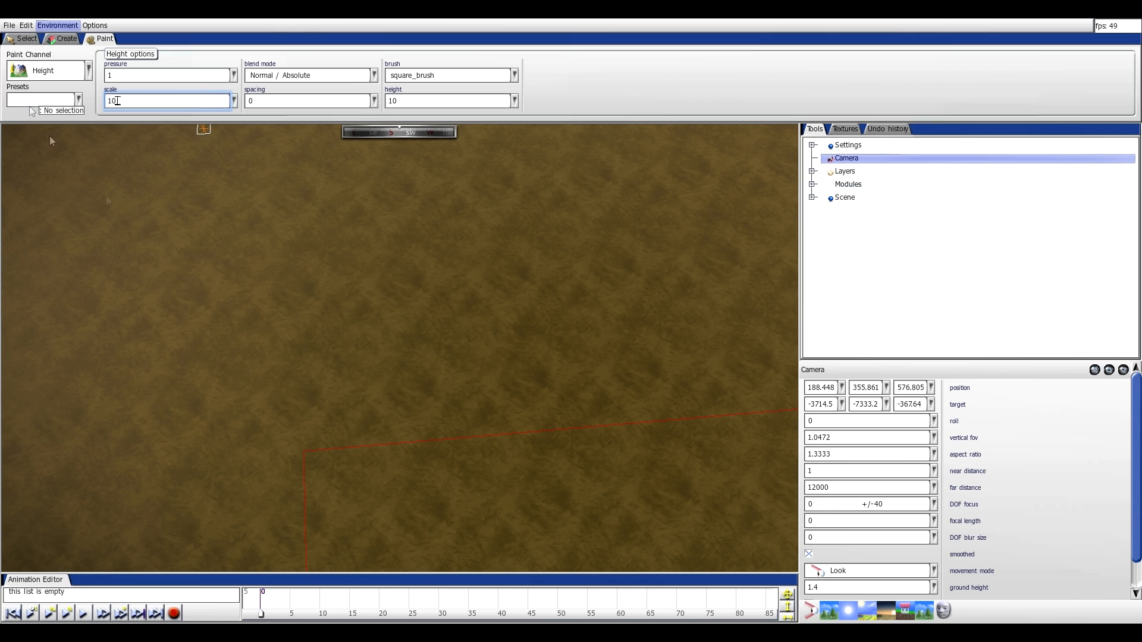
pyautogui.click(368, 235)
pyautogui.press('w')
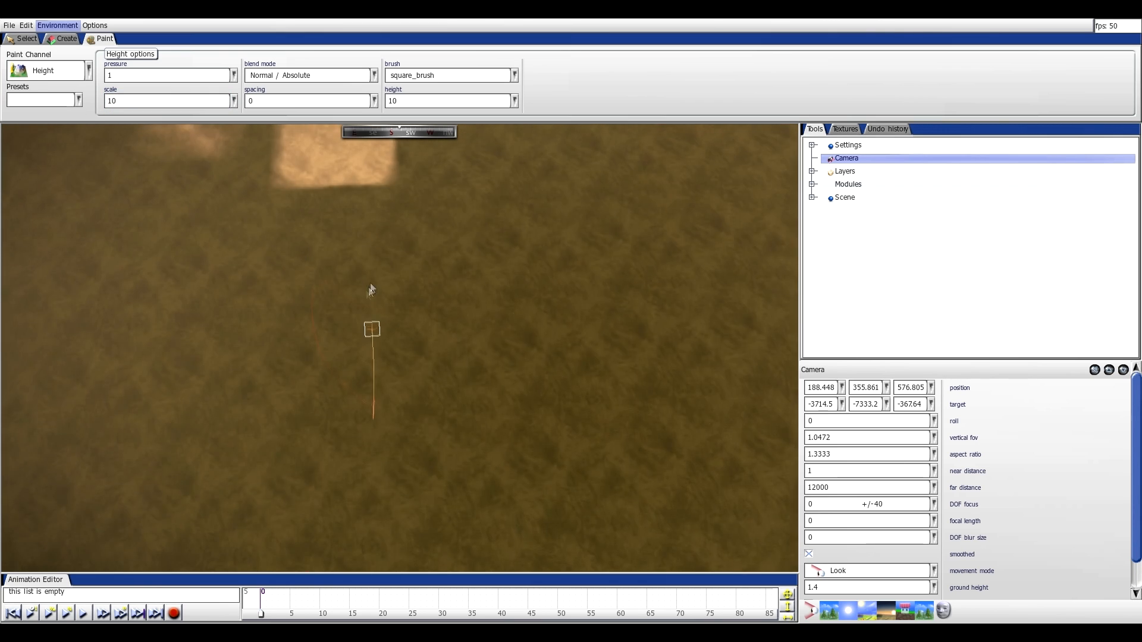
# - Switch to object creation and choose Vegetation as the object type
pyautogui.click(64, 40)
pyautogui.click(82, 74)
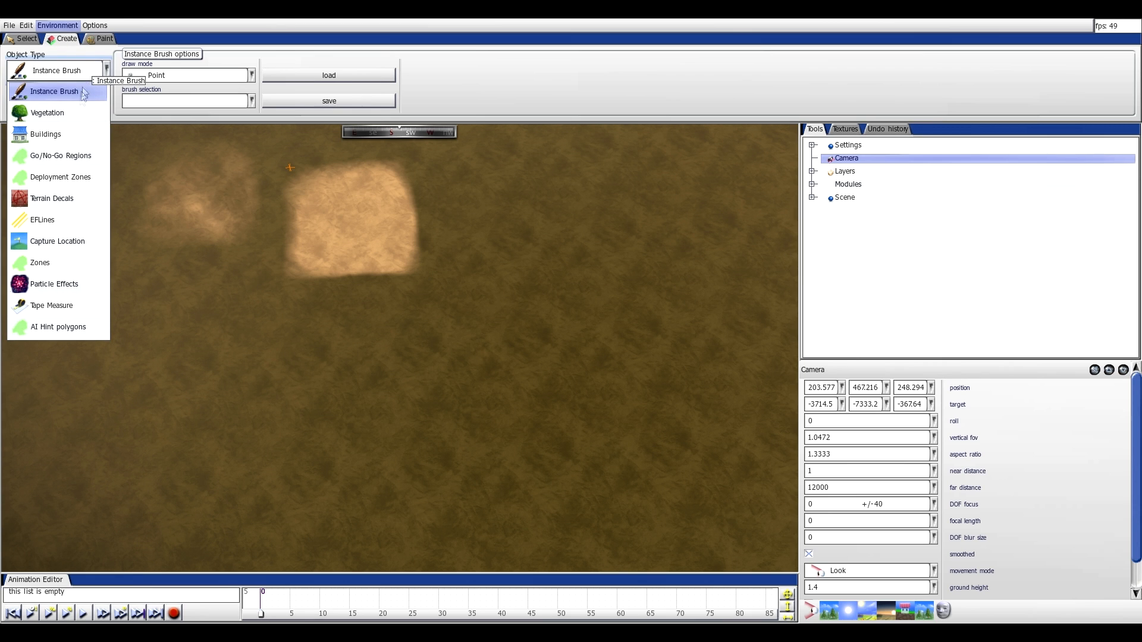
pyautogui.click(82, 117)
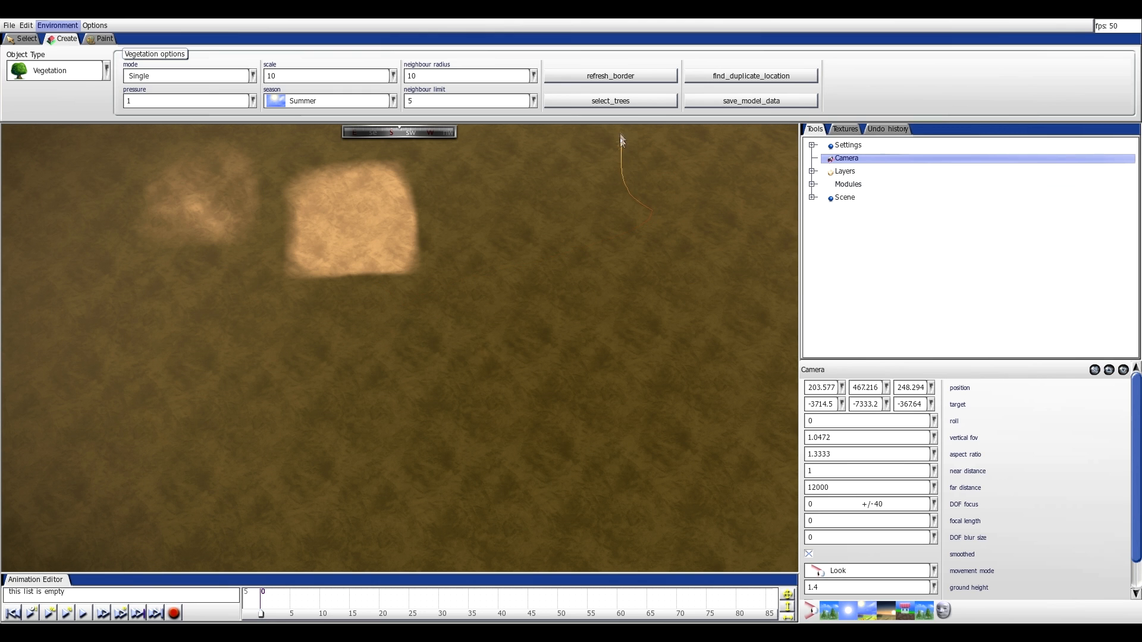
pyautogui.moveTo(566, 297); pyautogui.dragTo(535, 296, button='middle')
pyautogui.moveTo(365, 473); pyautogui.dragTo(479, 326, button='middle')
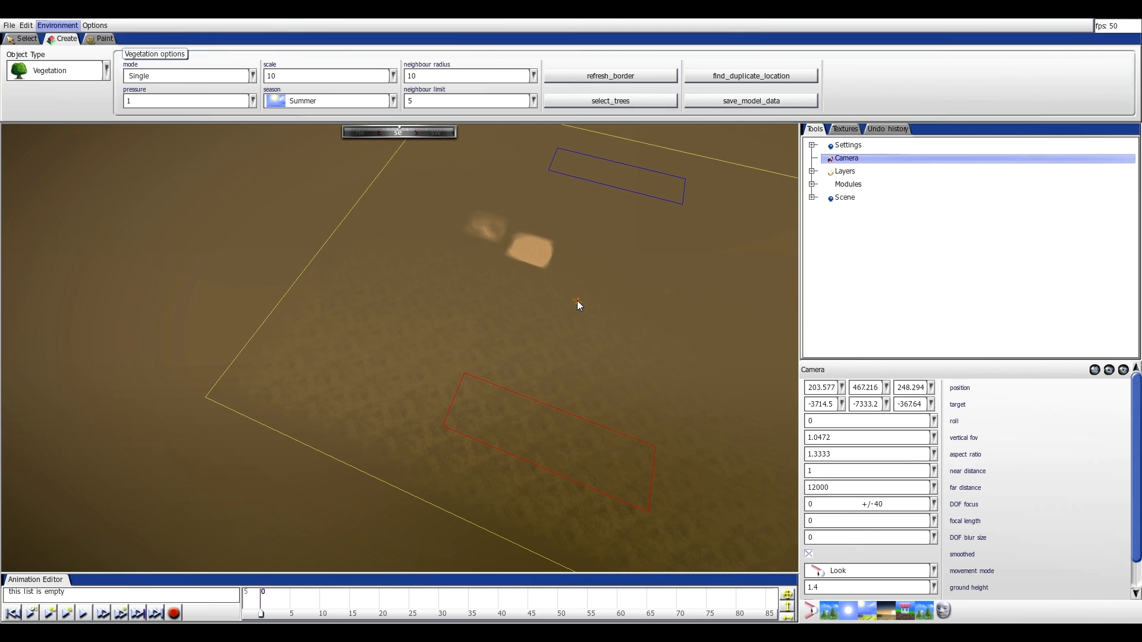
pyautogui.moveTo(577, 301); pyautogui.dragTo(495, 316, button='middle')
pyautogui.scroll(3, 497, 363)
pyautogui.scroll(3, 498, 363)
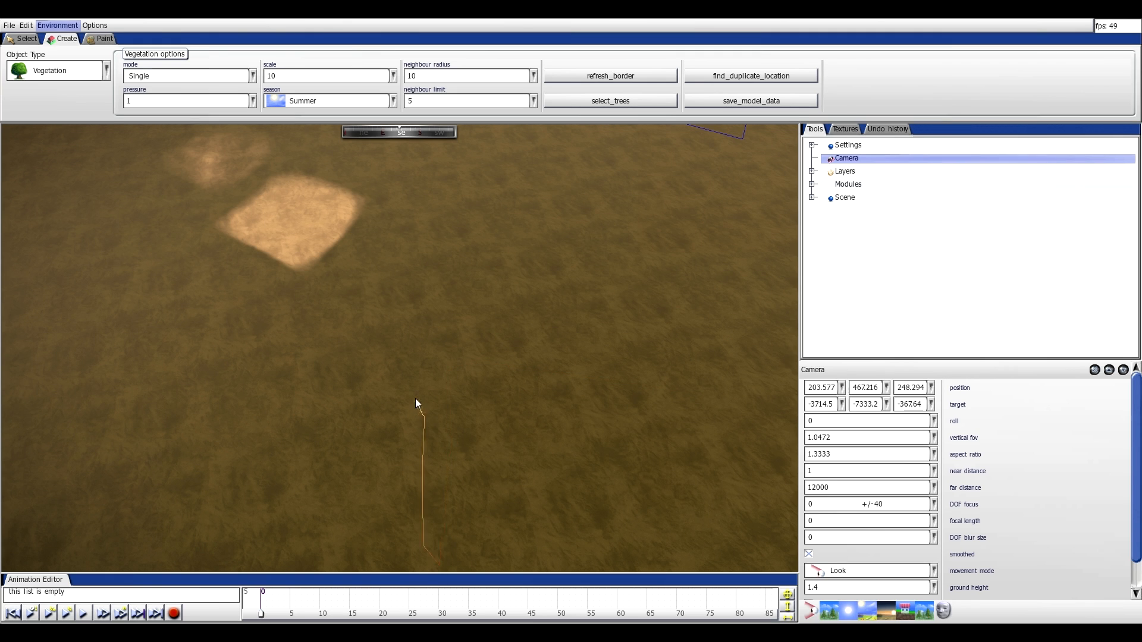
pyautogui.moveTo(415, 399); pyautogui.dragTo(406, 369, button='middle')
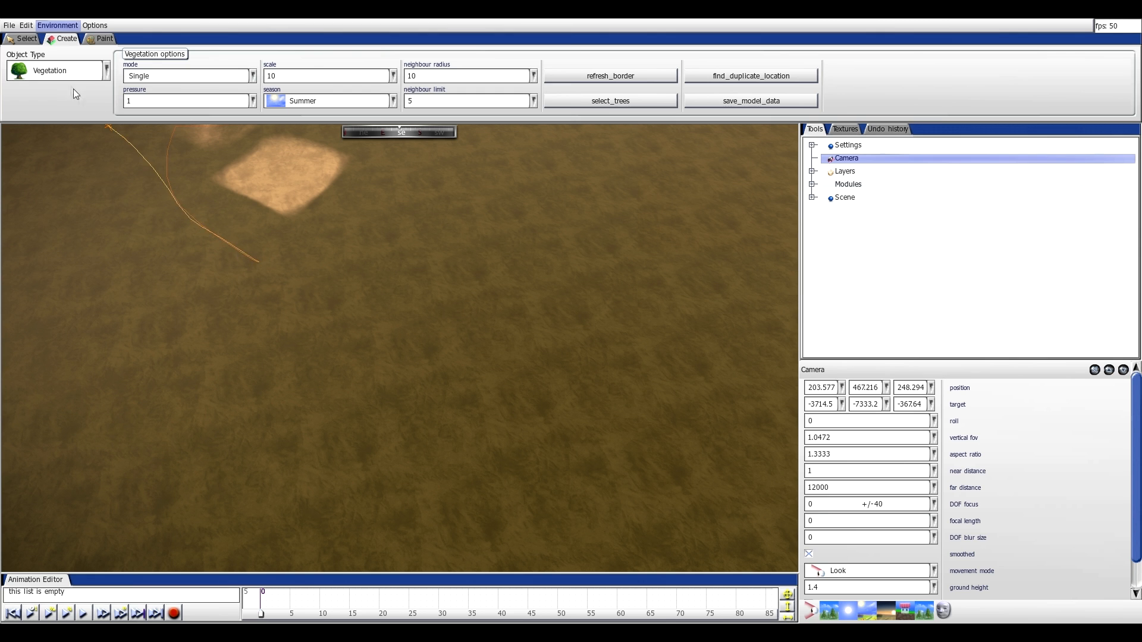
pyautogui.moveTo(334, 325); pyautogui.dragTo(296, 362, button='middle')
pyautogui.click(101, 39)
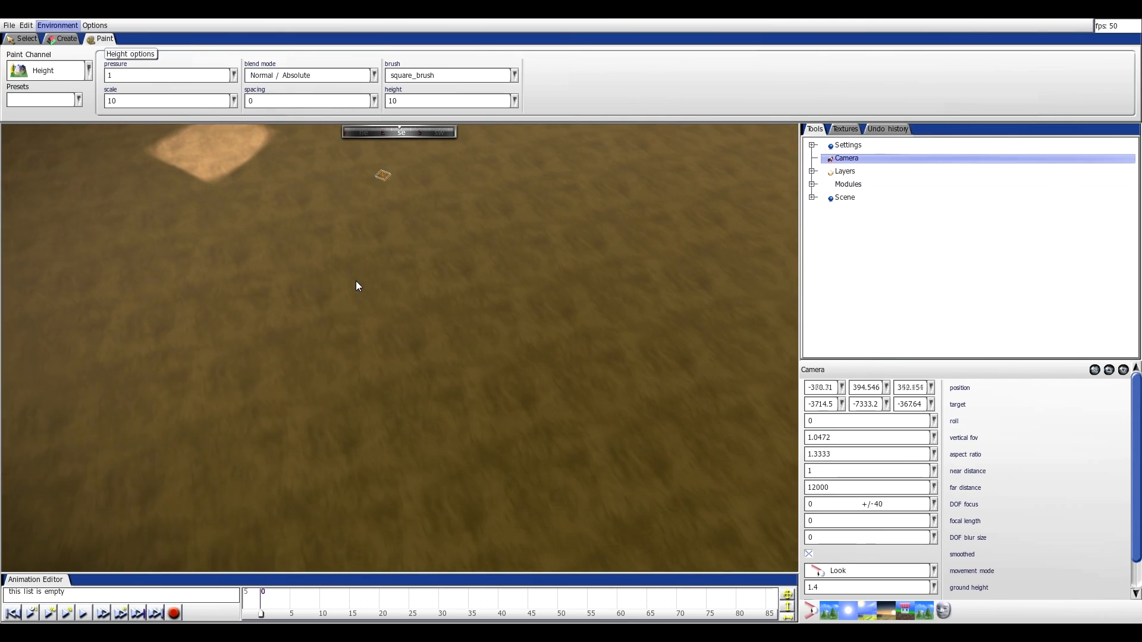
pyautogui.click(64, 39)
pyautogui.moveTo(321, 250); pyautogui.dragTo(300, 276, button='middle')
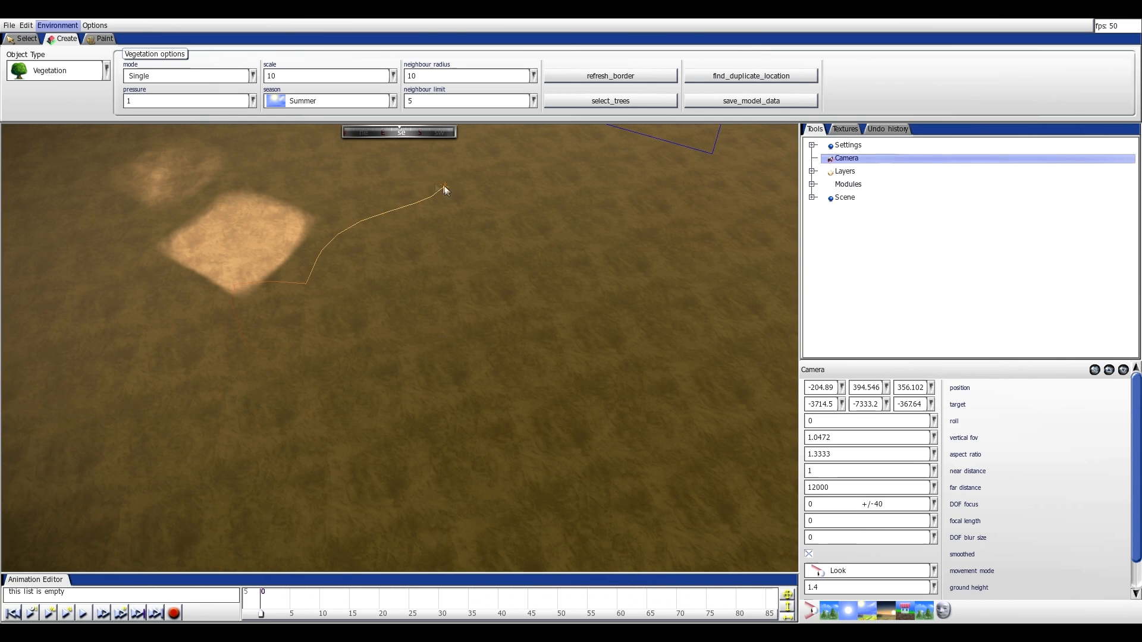
# - Set the vegetation mode to Brush and its scale to 40
pyautogui.click(166, 80)
pyautogui.click(163, 102)
pyautogui.click(156, 104)
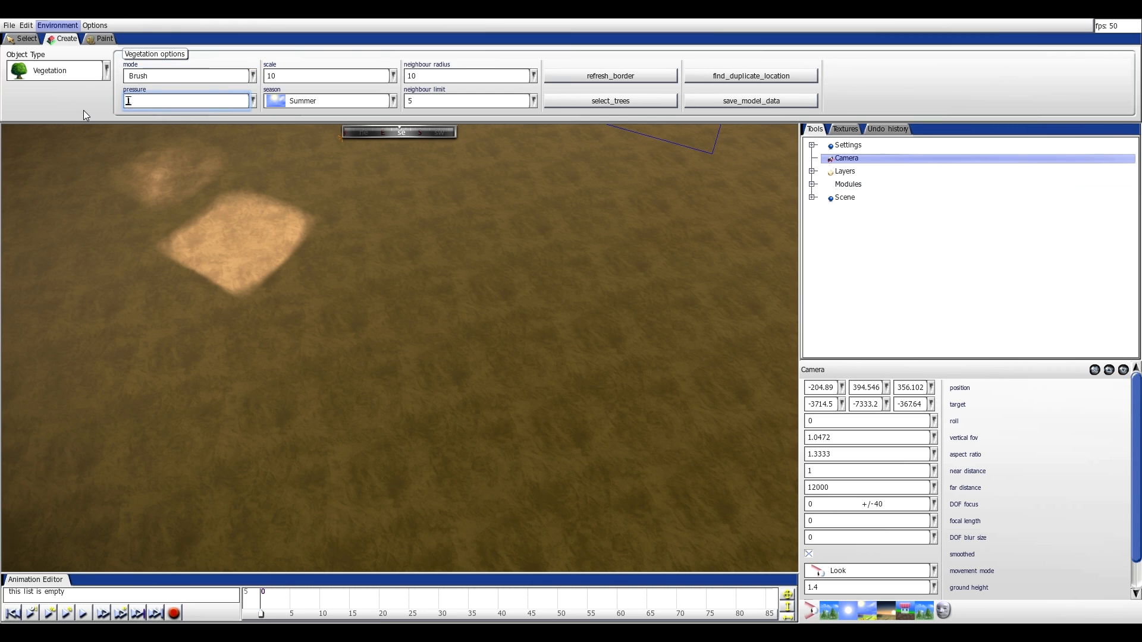
pyautogui.click(434, 77)
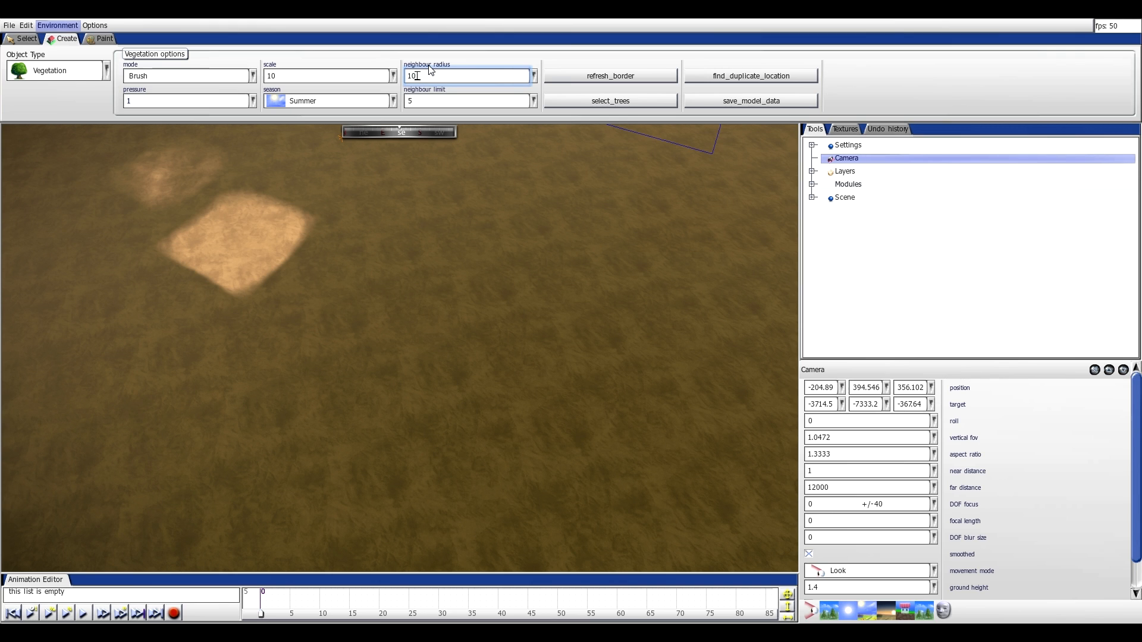
pyautogui.click(354, 78)
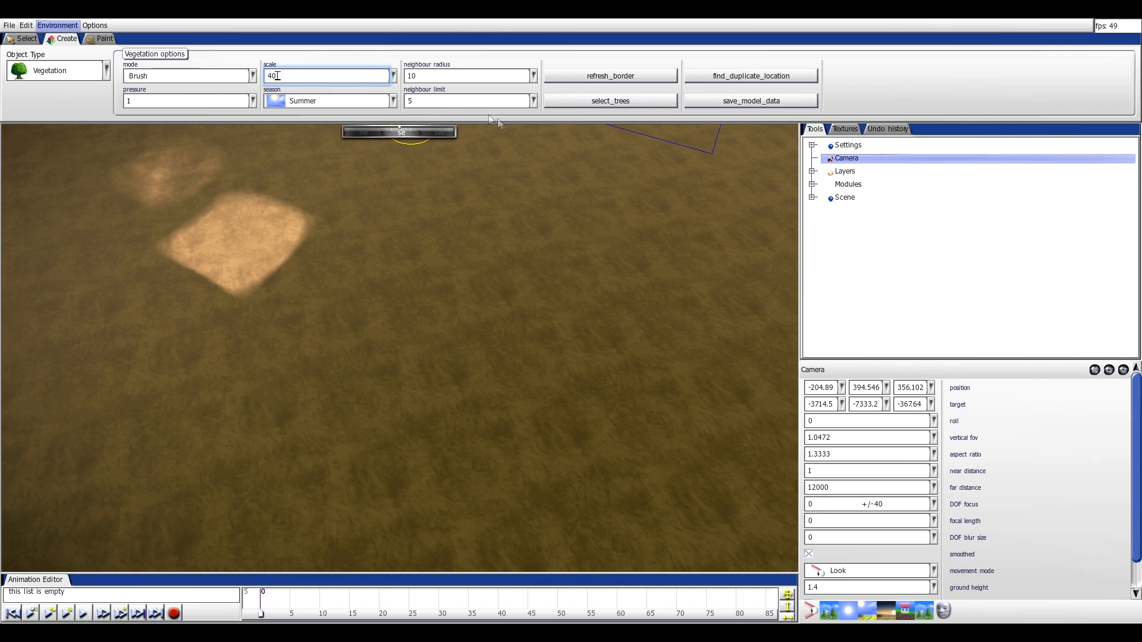
# - Open the tree selection for the vegetation brush, choose the larch species and accept the dialog
pyautogui.click(604, 100)
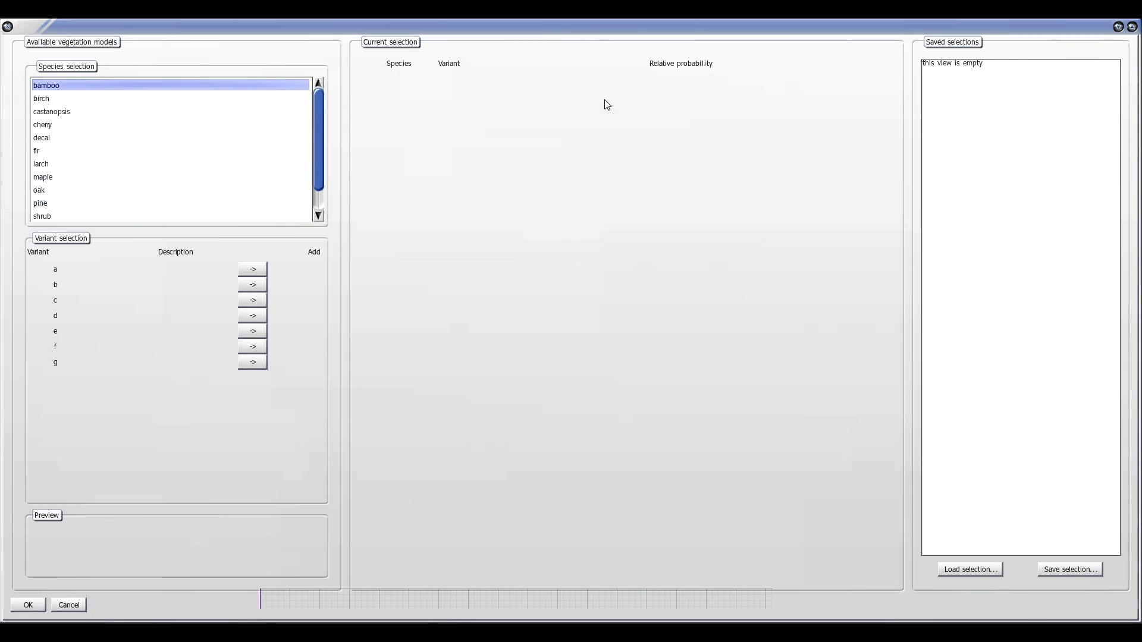
pyautogui.click(108, 111)
pyautogui.click(116, 165)
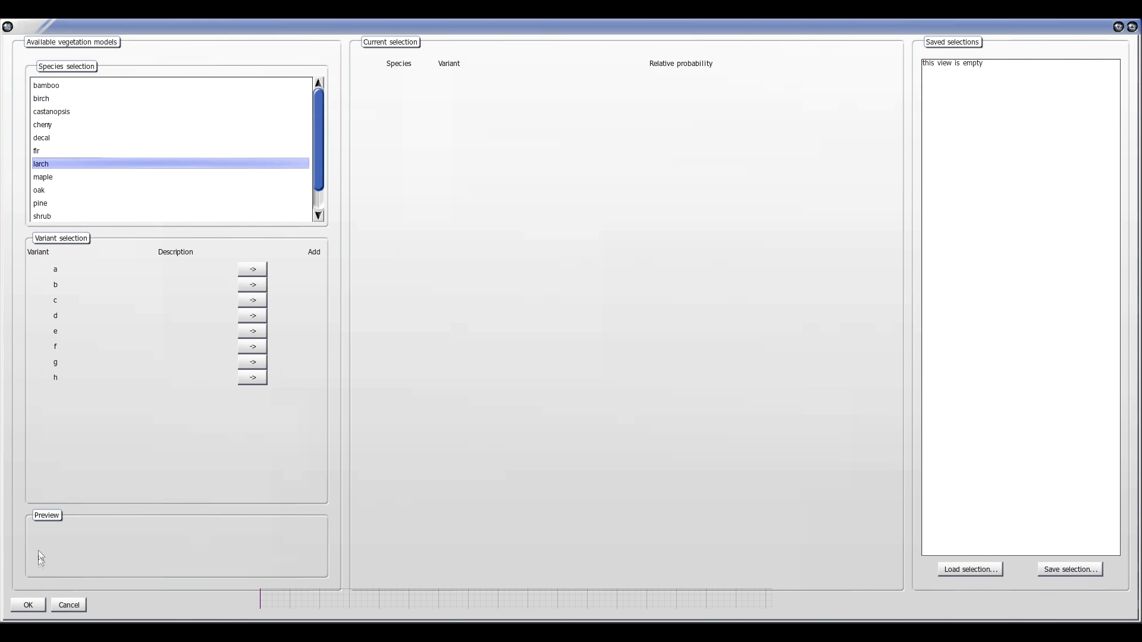
pyautogui.click(26, 604)
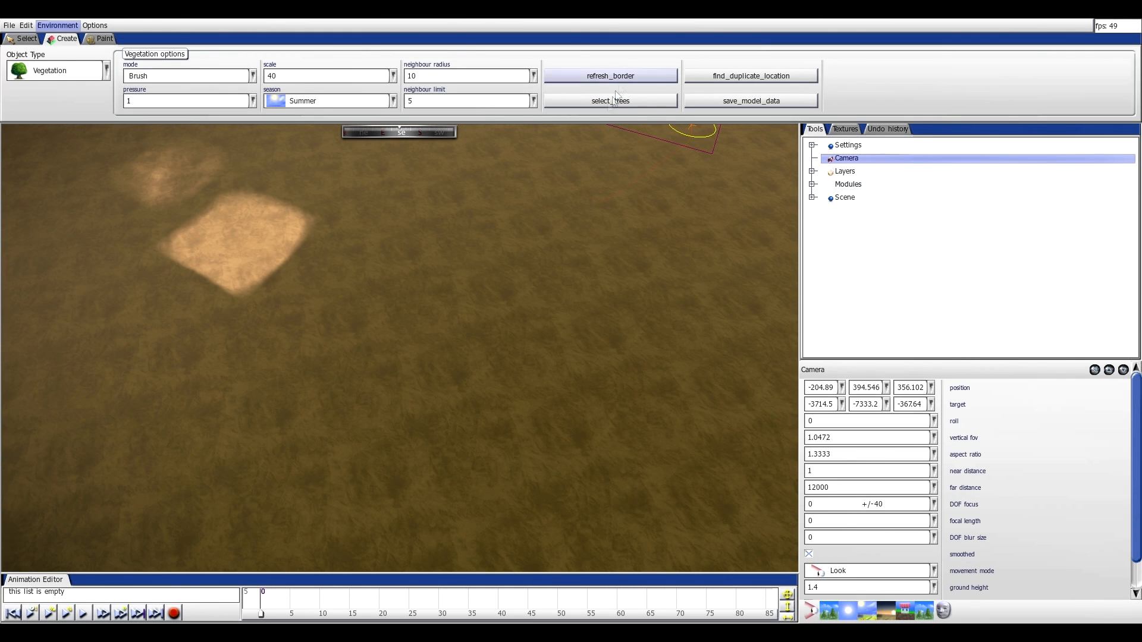
pyautogui.click(654, 100)
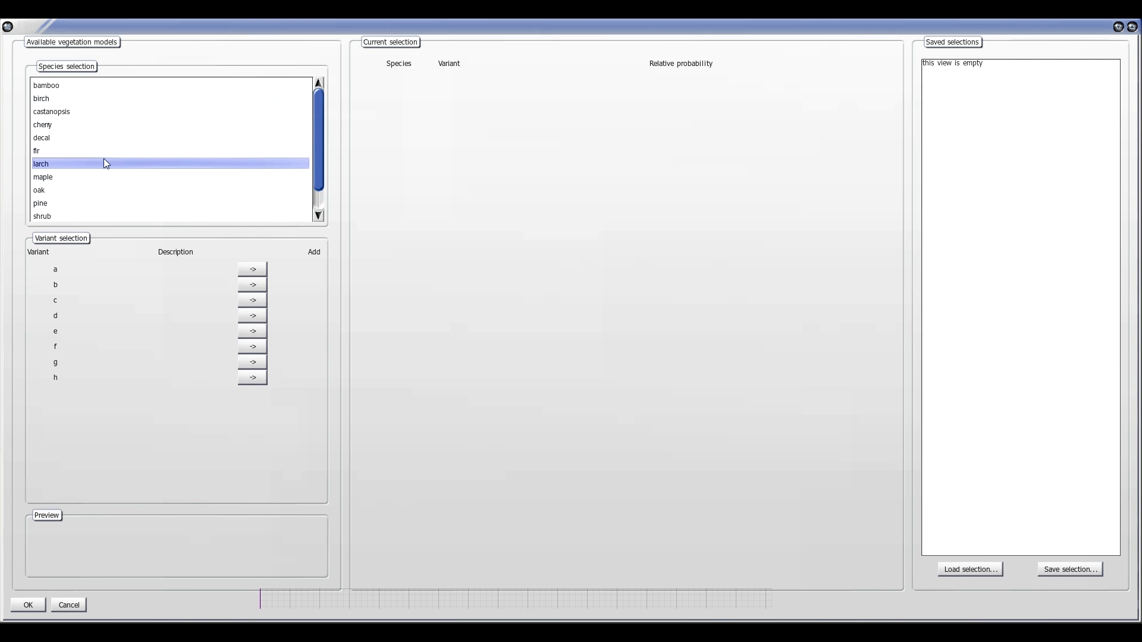
pyautogui.click(28, 605)
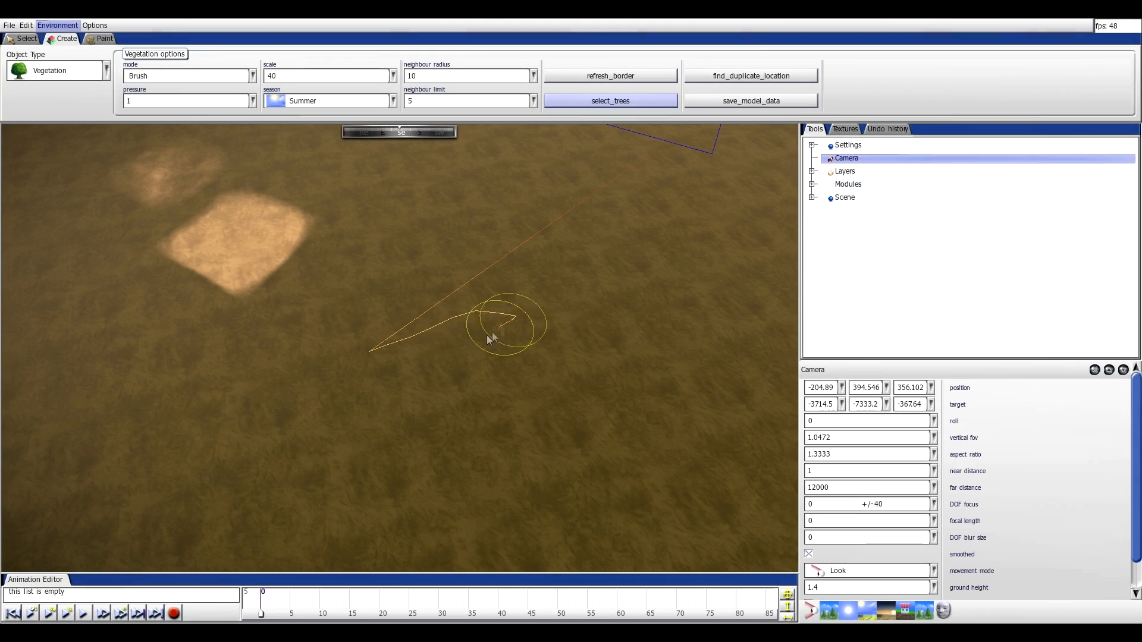
# - Open the tree selection for the vegetation brush, look over the available species and variants, and accept the dialog
pyautogui.scroll(3, 507, 399)
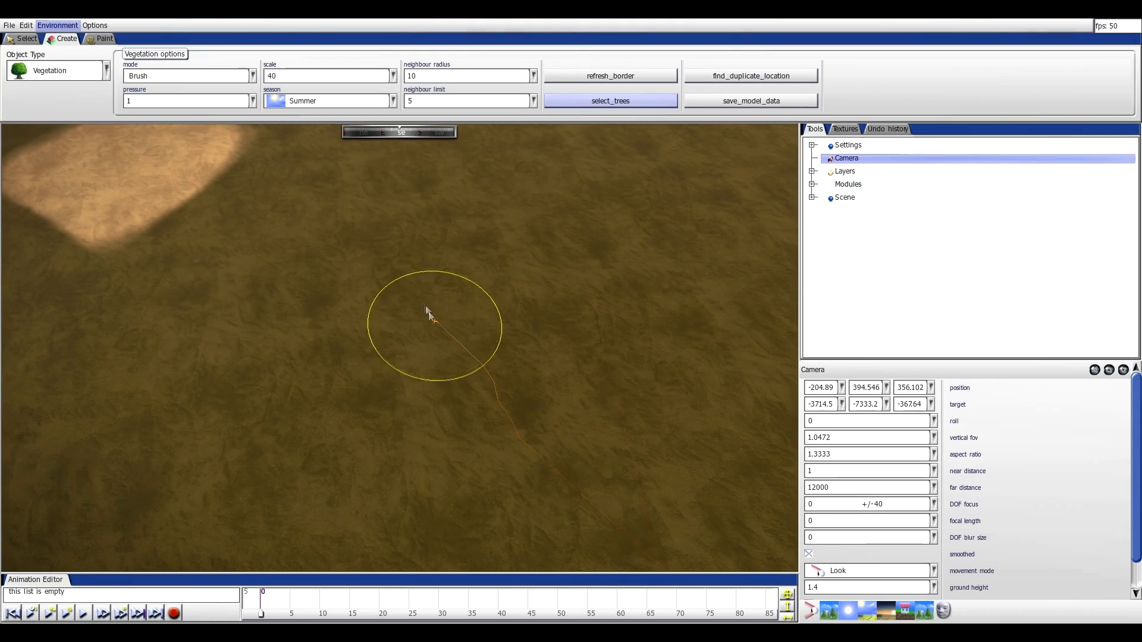
pyautogui.scroll(3, 424, 307)
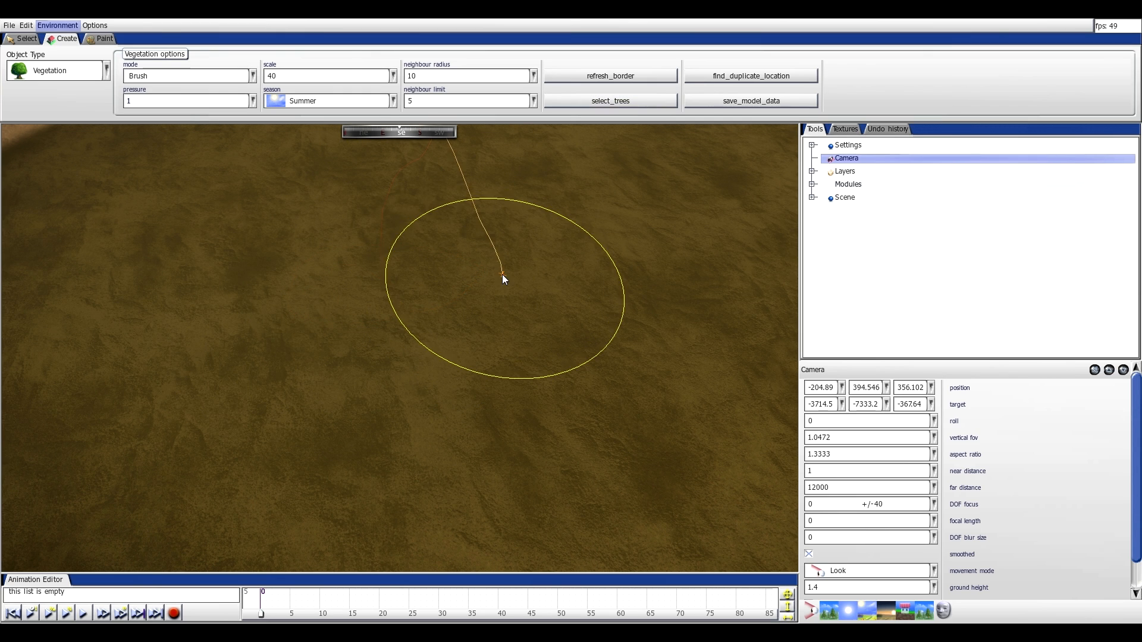
pyautogui.click(579, 97)
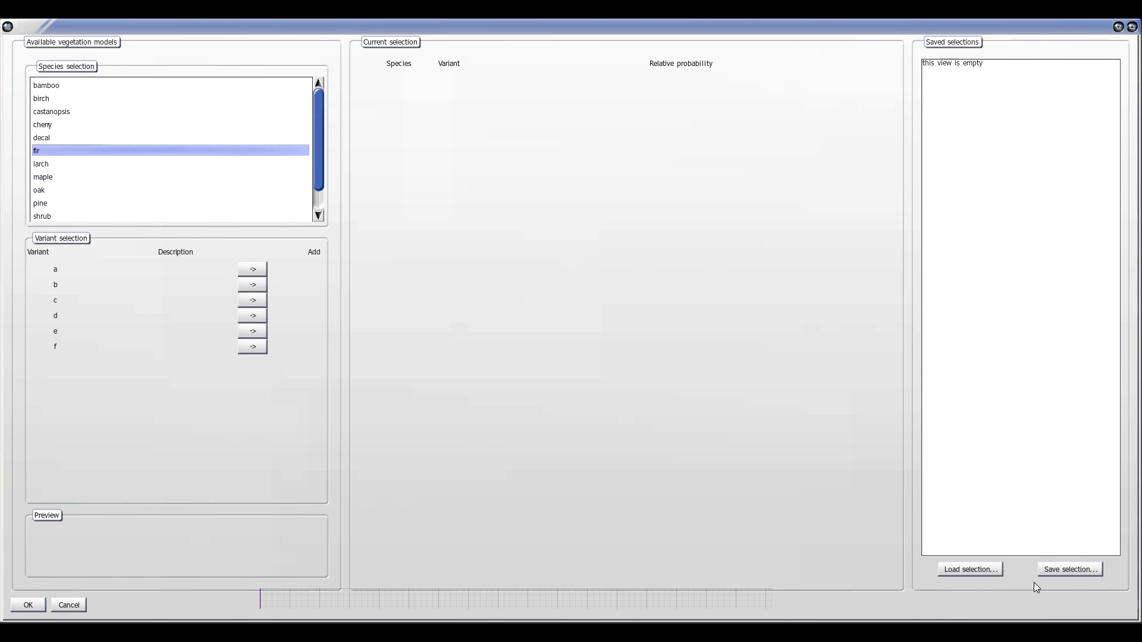
pyautogui.click(28, 605)
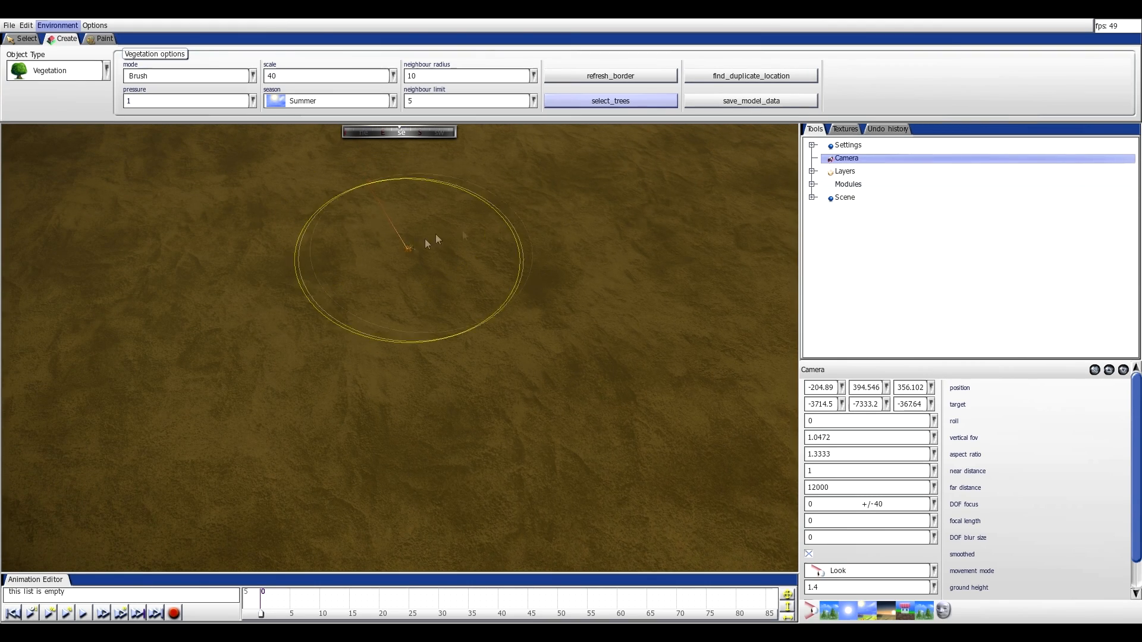
pyautogui.click(636, 99)
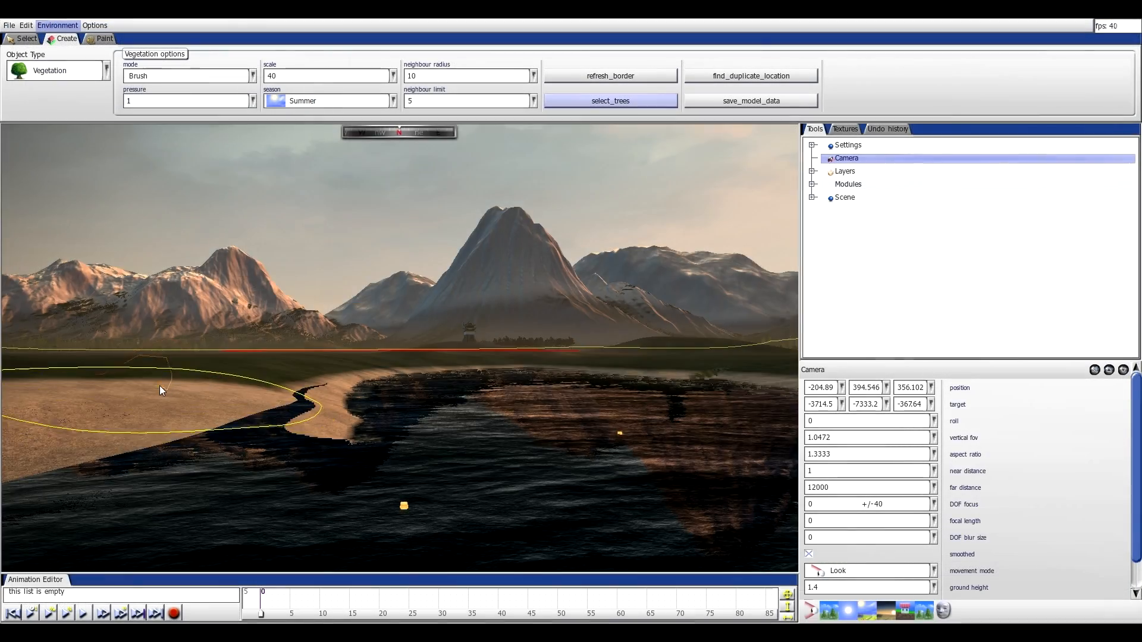
# - Examine the whole map from above, covering its lakes, existing forests, border and surrounding mountains
pyautogui.moveTo(160, 385); pyautogui.dragTo(188, 419)
pyautogui.scroll(-10, 277, 425)
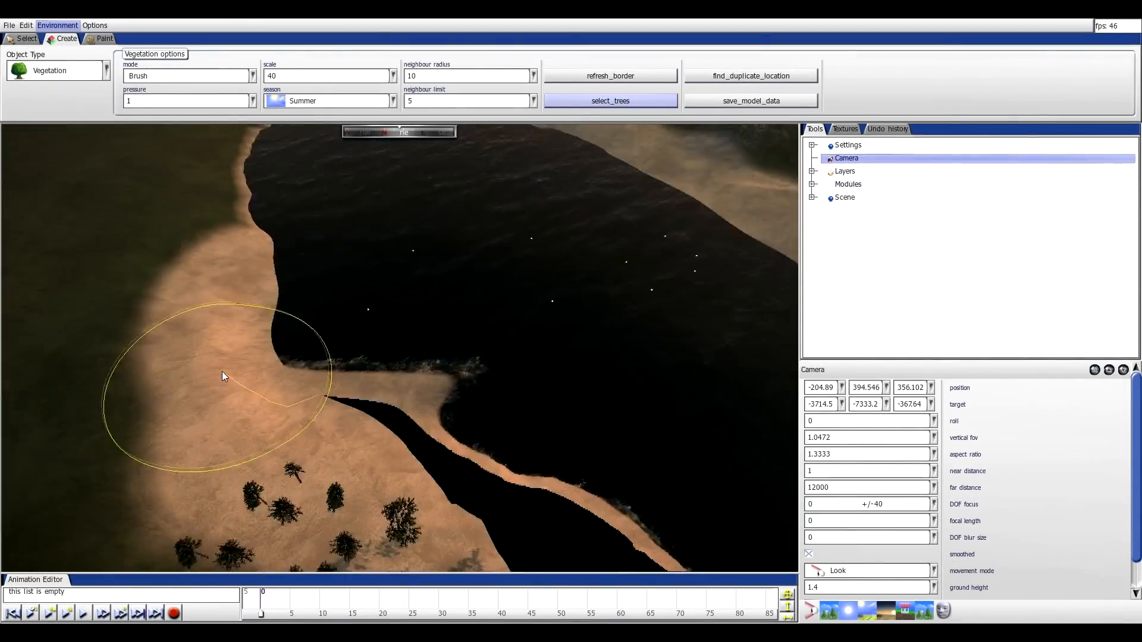
pyautogui.scroll(-5, 224, 377)
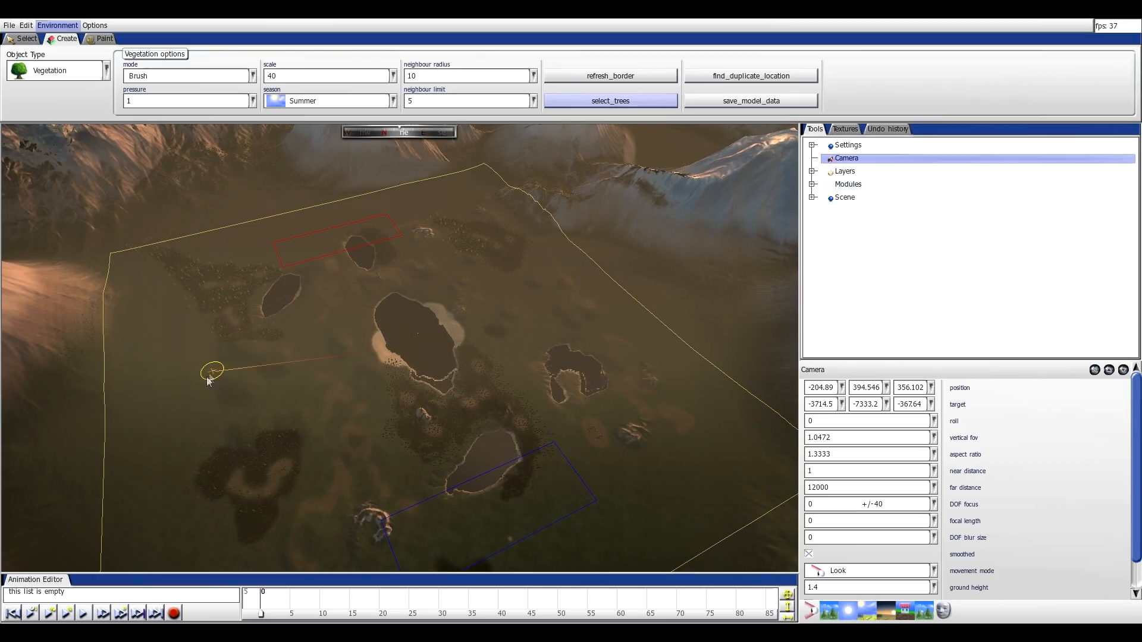
pyautogui.scroll(-8, 264, 412)
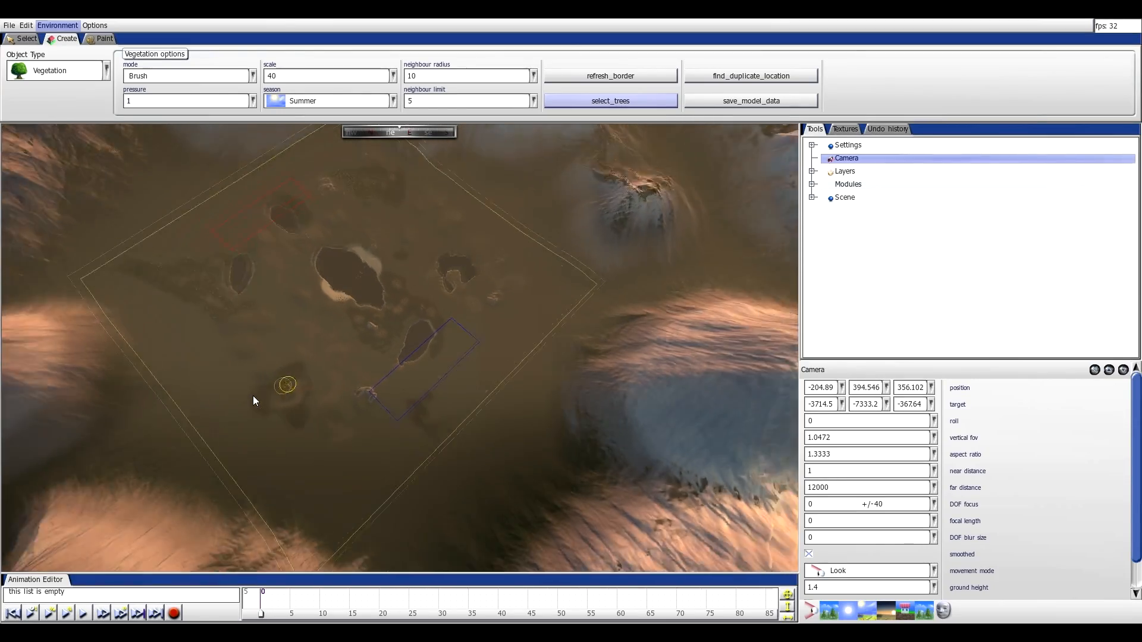
pyautogui.scroll(-10, 438, 321)
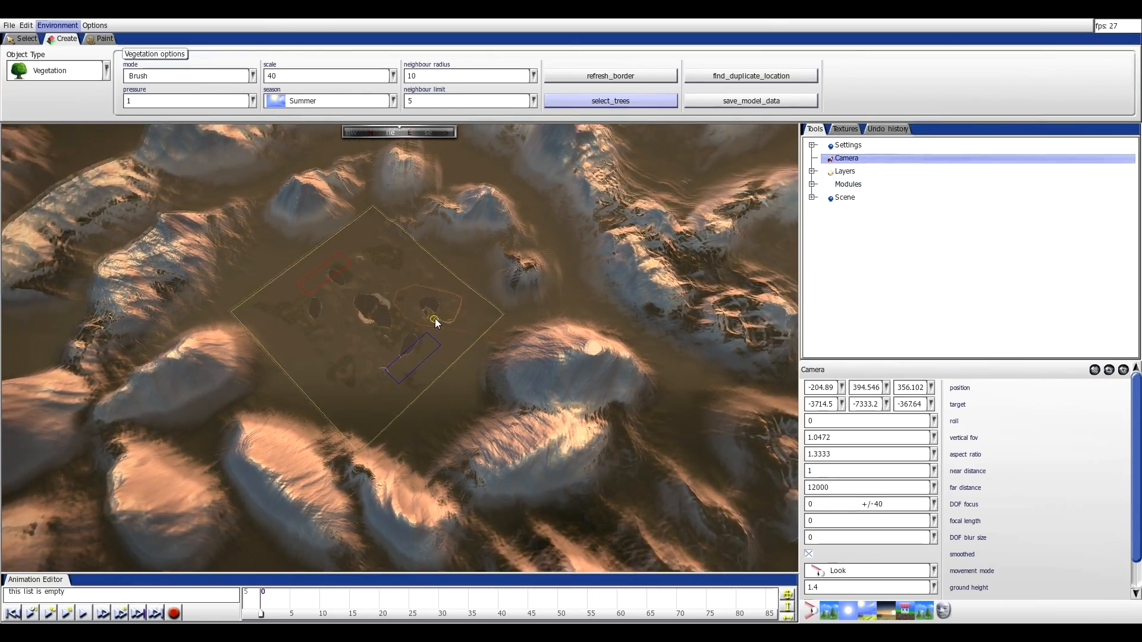
pyautogui.scroll(-4, 440, 330)
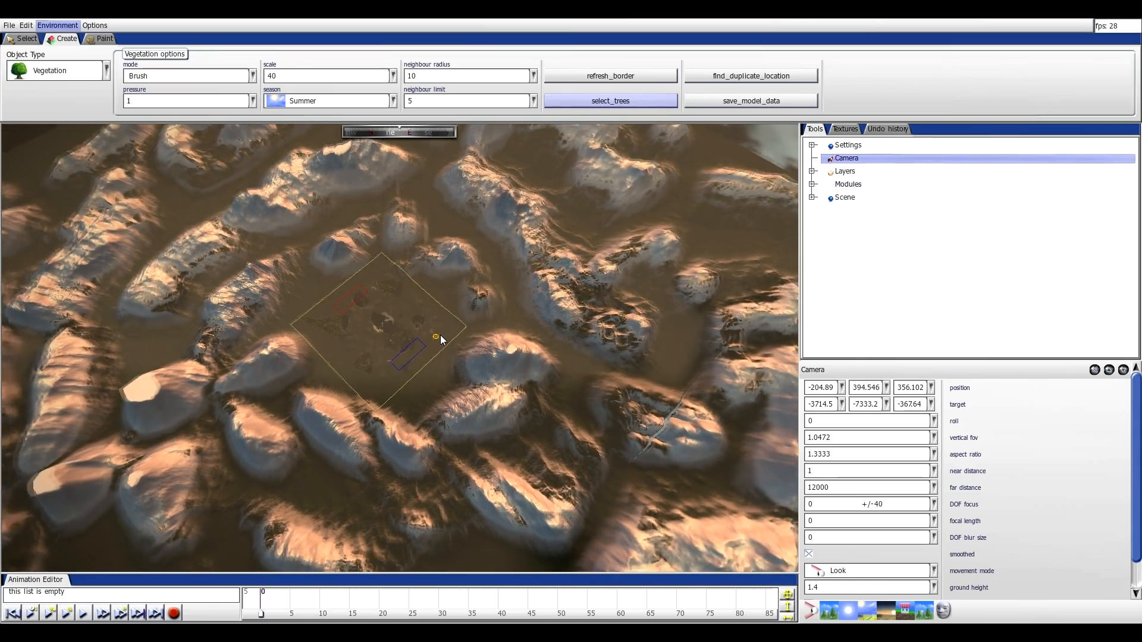
pyautogui.scroll(5, 370, 380)
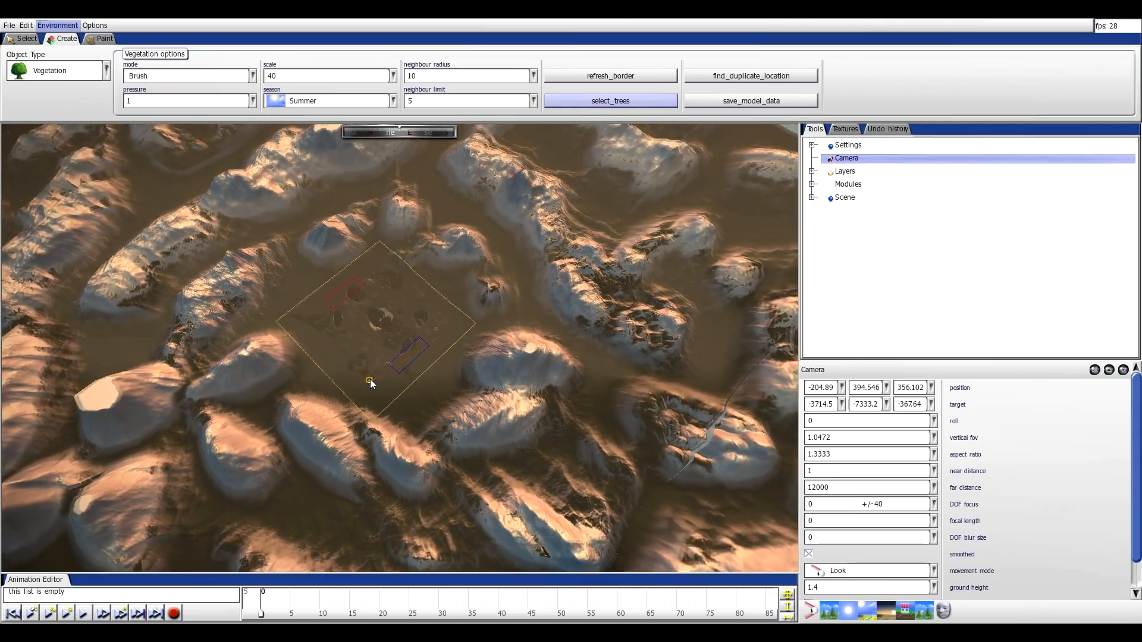
pyautogui.scroll(6, 370, 381)
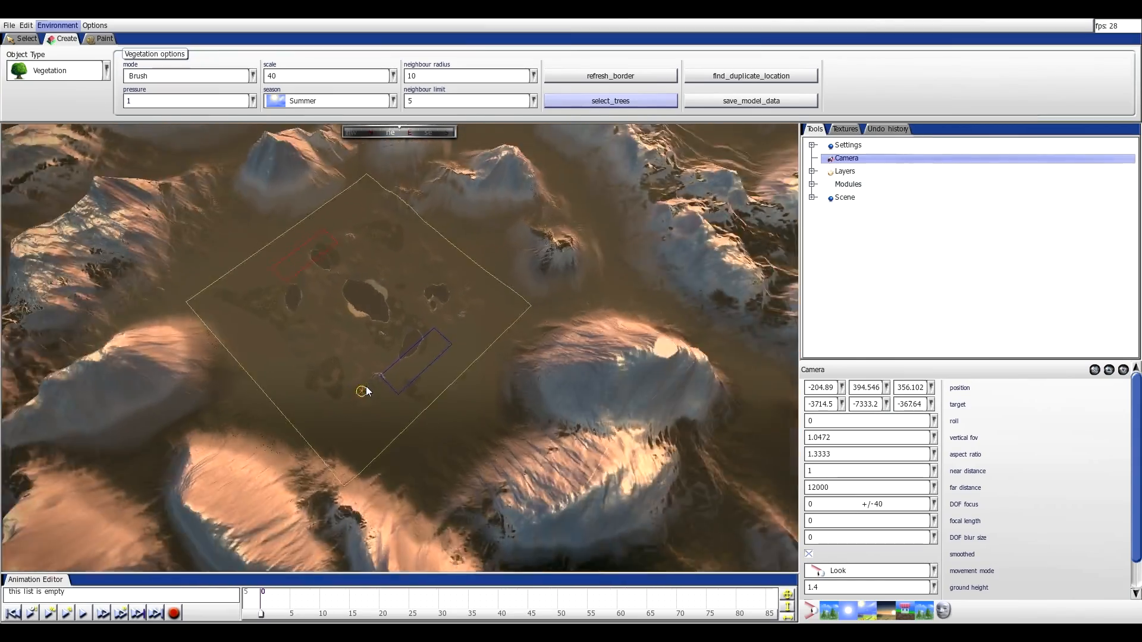
pyautogui.scroll(8, 375, 389)
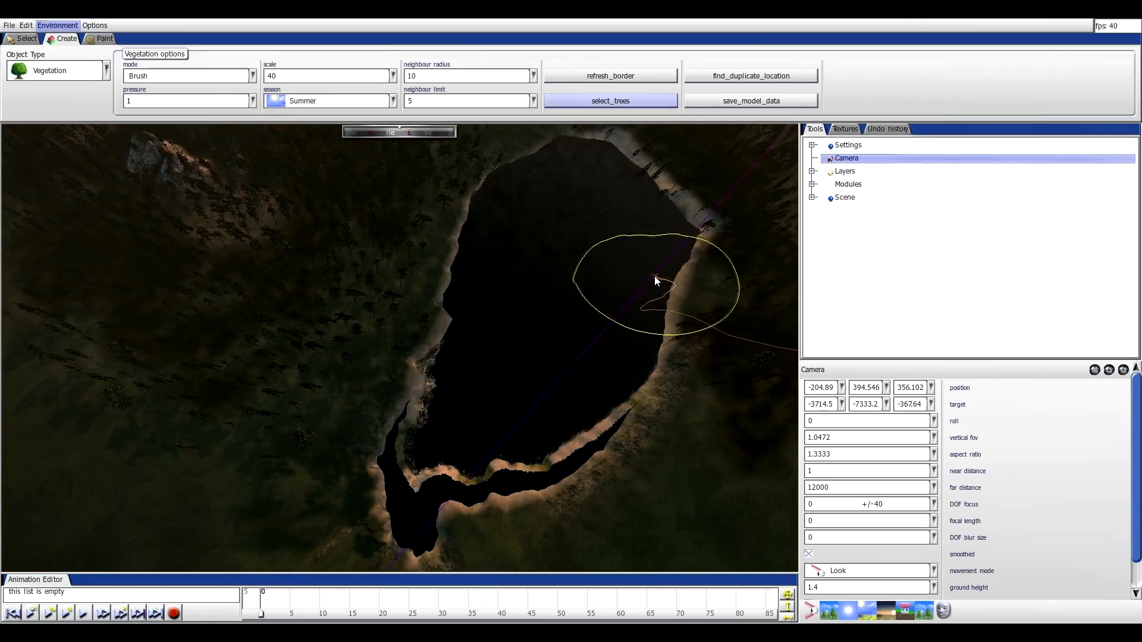
pyautogui.scroll(10, 654, 276)
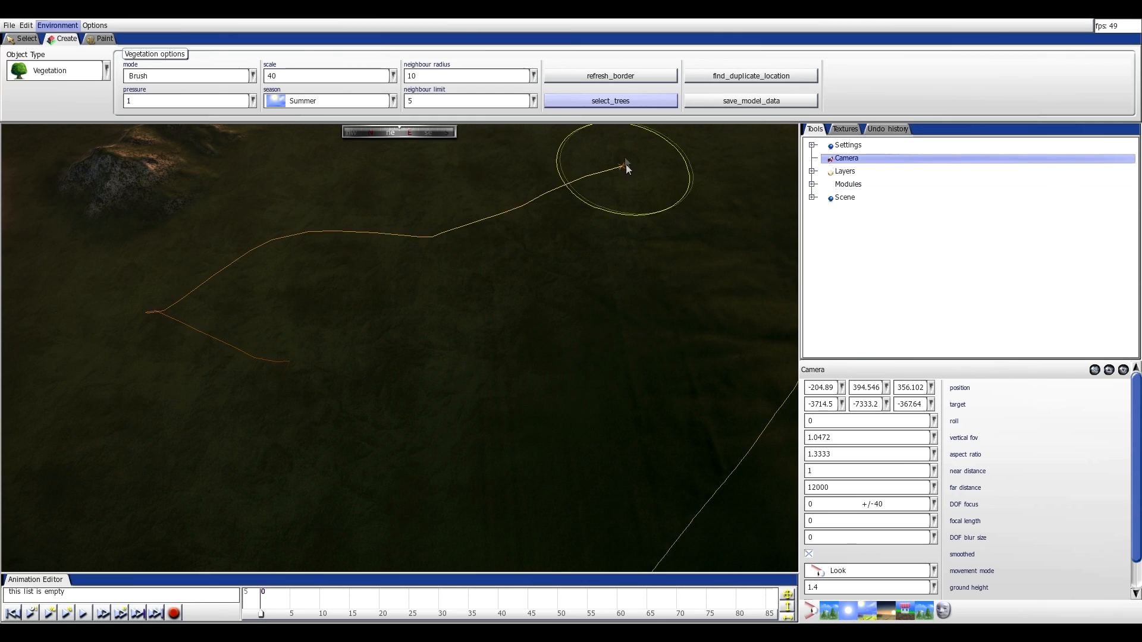
# - Load the saved selection outer_pine.vegetation_preset as the tree selection for the vegetation brush and accept it
pyautogui.click(585, 99)
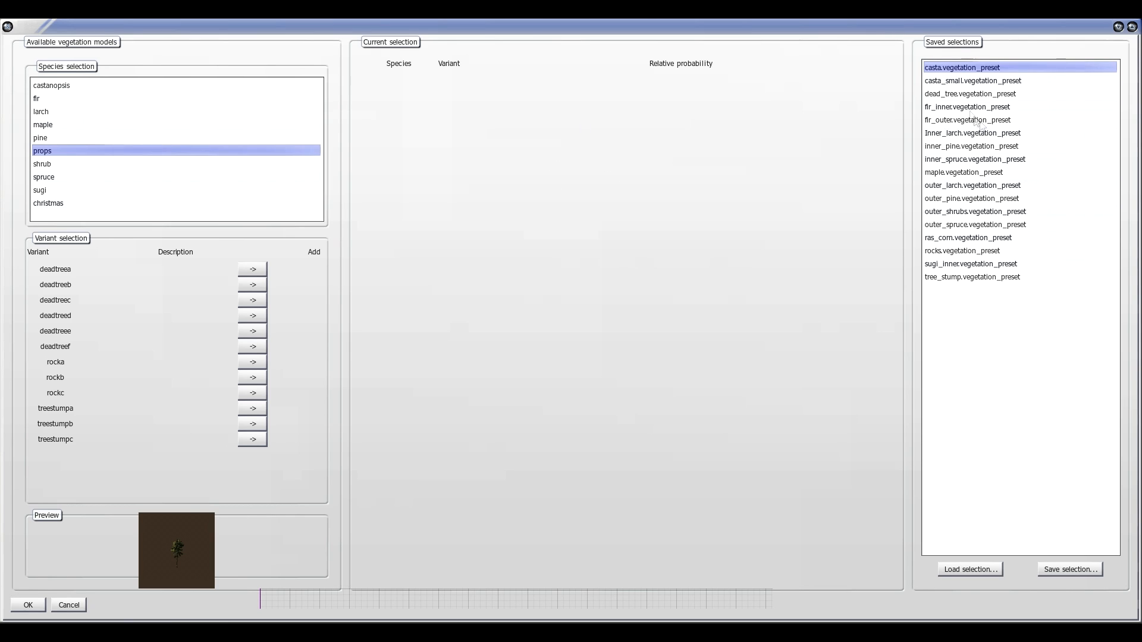
pyautogui.click(964, 96)
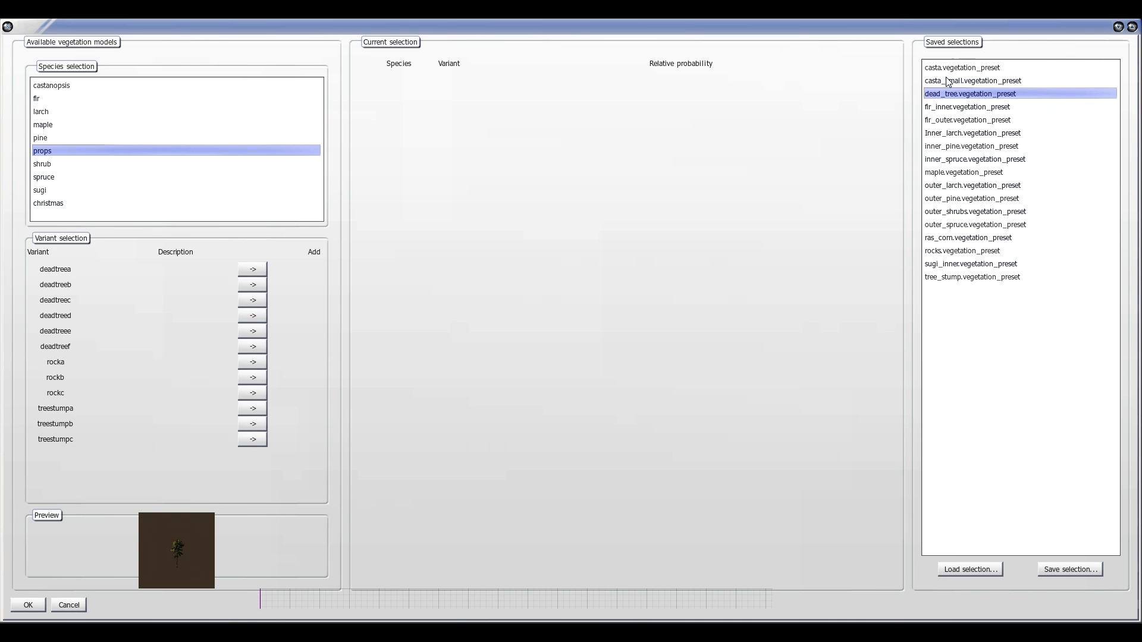
pyautogui.click(947, 82)
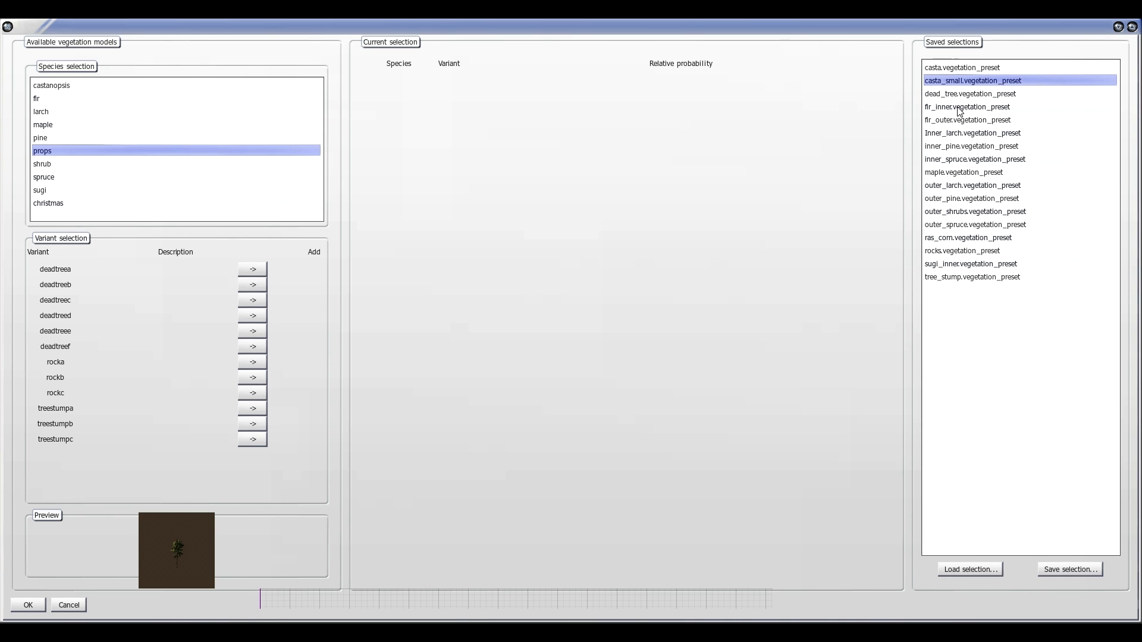
pyautogui.click(959, 107)
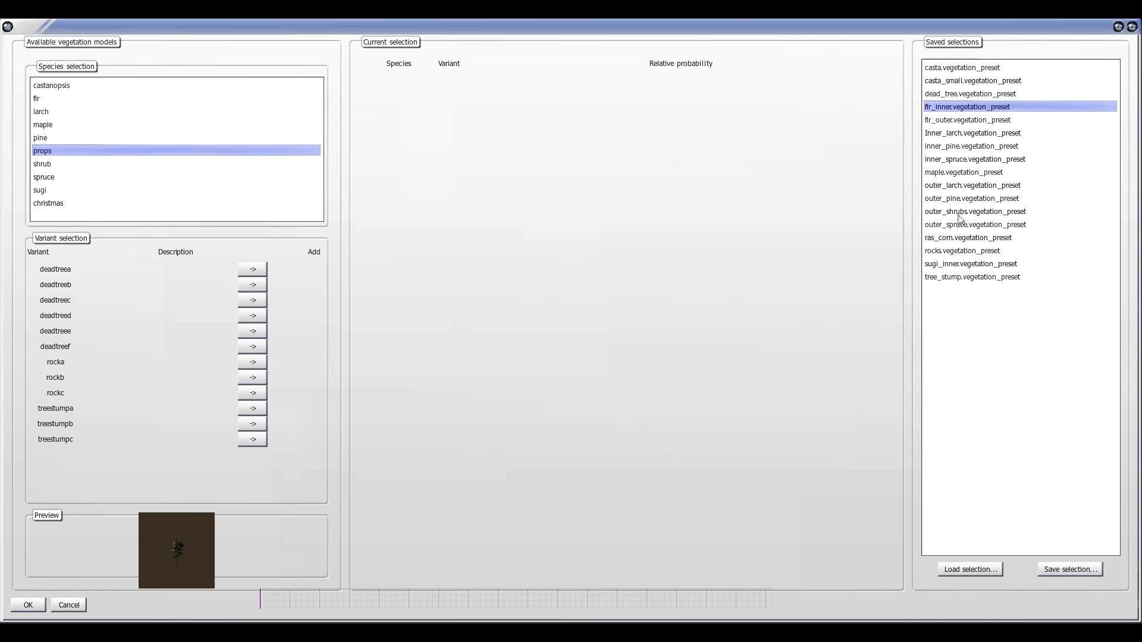
pyautogui.click(944, 199)
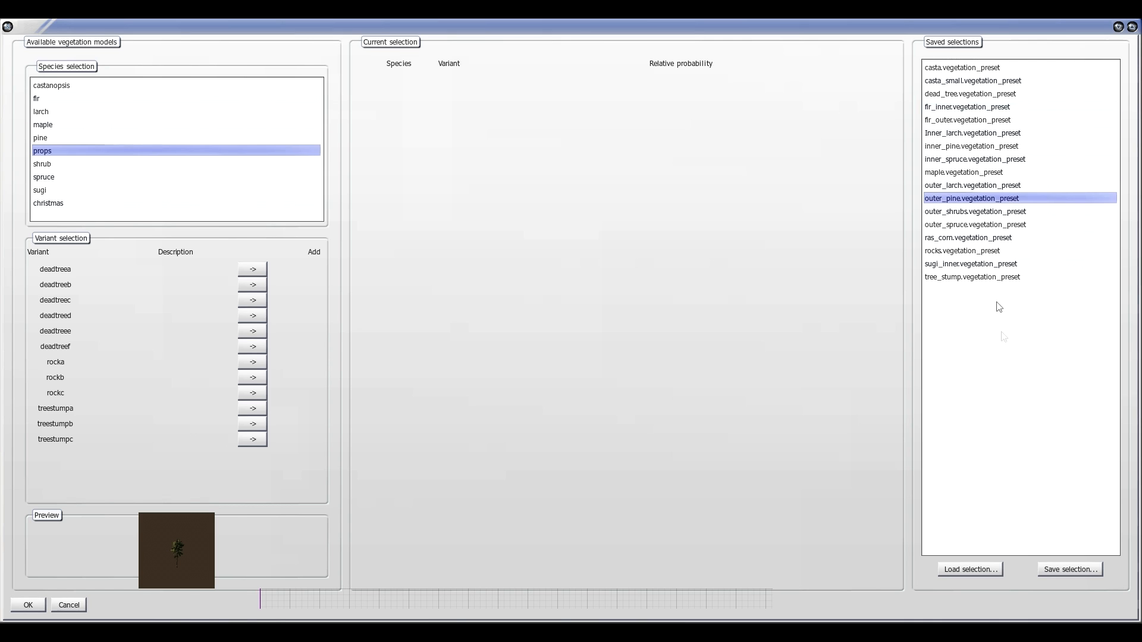
pyautogui.click(985, 566)
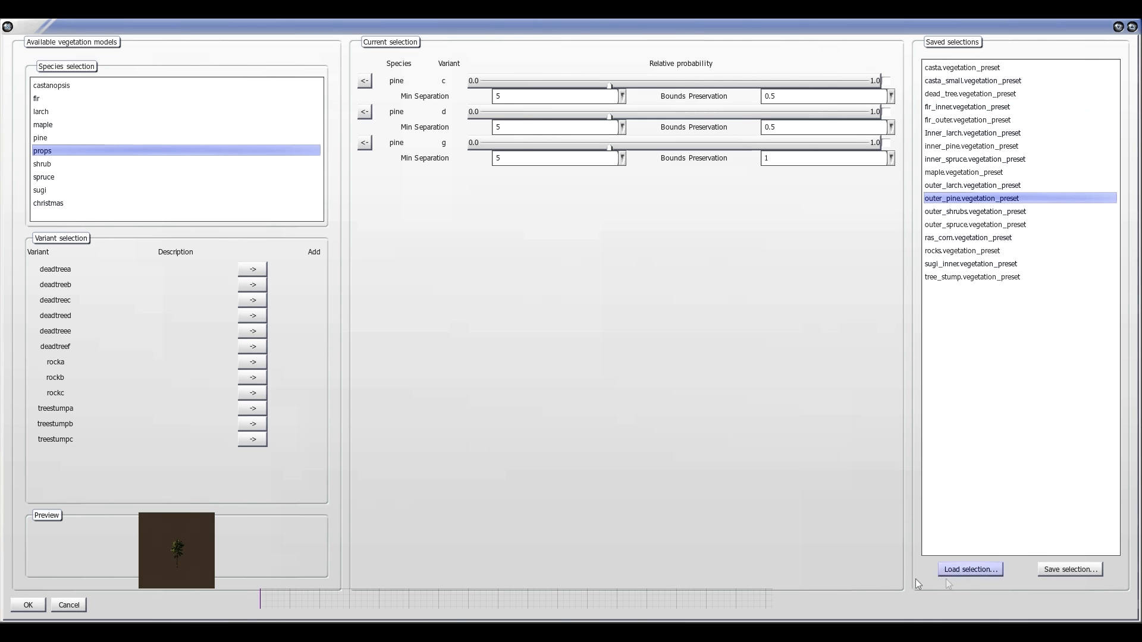
pyautogui.click(33, 604)
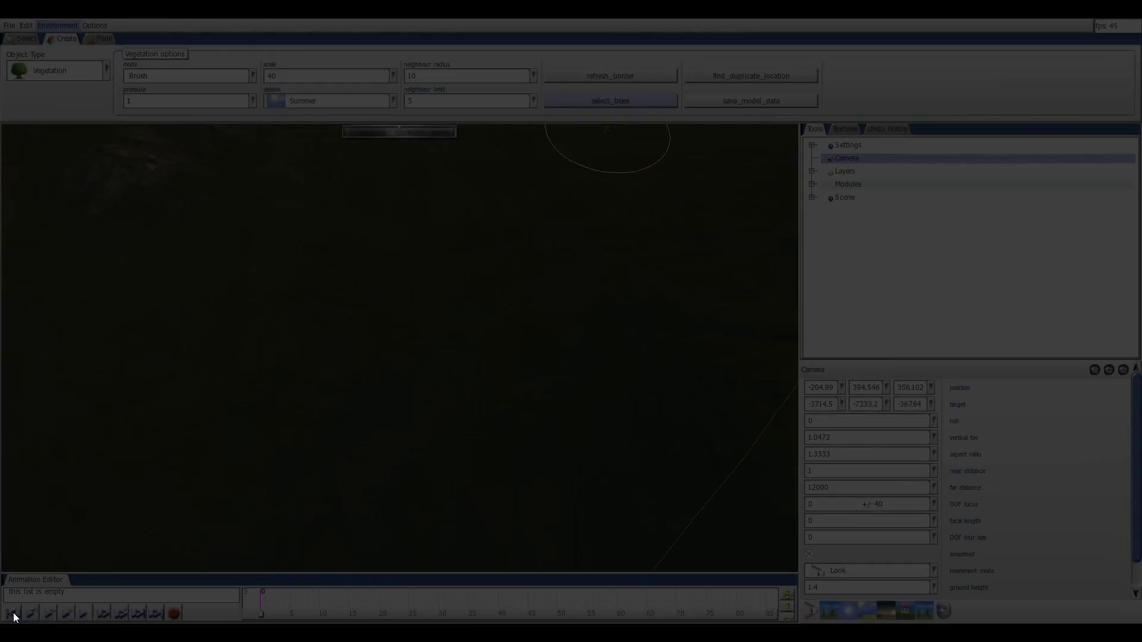
# - Paint a cluster of outer pine trees on the open dark ground with the vegetation brush
pyautogui.scroll(3, 485, 327)
pyautogui.moveTo(376, 297)
pyautogui.mouseDown()
pyautogui.moveTo(446, 332)
pyautogui.moveTo(193, 327)
pyautogui.mouseUp()
pyautogui.moveTo(194, 326); pyautogui.dragTo(422, 247, button='middle')
pyautogui.moveTo(342, 253)
pyautogui.mouseDown()
pyautogui.moveTo(430, 212)
pyautogui.moveTo(350, 348)
pyautogui.moveTo(500, 285)
pyautogui.mouseUp()
pyautogui.scroll(-5, 535, 268)
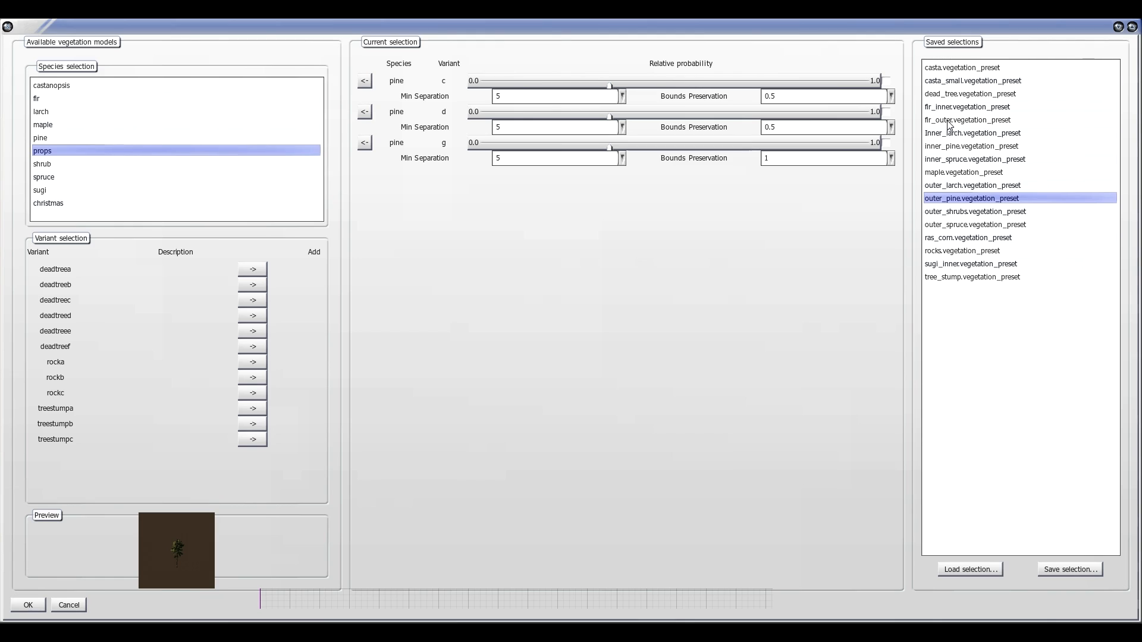
# - Replace the brush's tree selection with the saved fir_outer.vegetation_preset and accept it
pyautogui.click(949, 122)
pyautogui.click(983, 570)
pyautogui.click(28, 604)
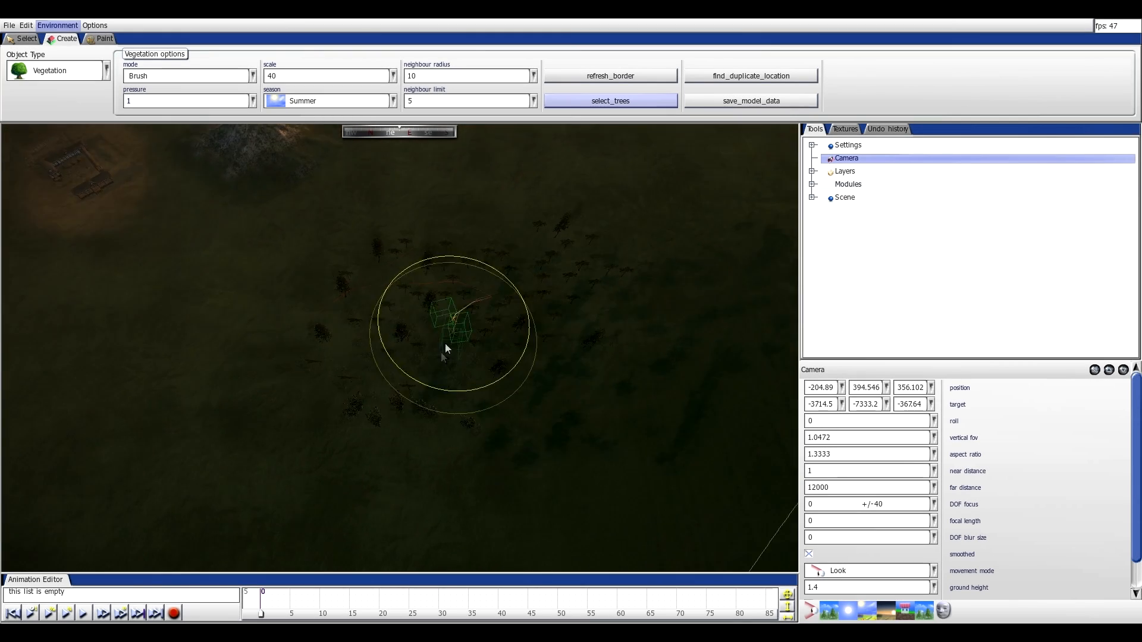
# - Paint outer fir trees in and around the pine cluster and inspect them up close
pyautogui.scroll(3, 445, 344)
pyautogui.moveTo(562, 409)
pyautogui.mouseDown(button='middle')
pyautogui.moveTo(505, 323)
pyautogui.moveTo(485, 334)
pyautogui.mouseUp(button='middle')
pyautogui.moveTo(485, 338)
pyautogui.mouseDown()
pyautogui.moveTo(365, 291)
pyautogui.moveTo(492, 430)
pyautogui.moveTo(419, 376)
pyautogui.mouseUp()
pyautogui.scroll(3, 418, 375)
pyautogui.moveTo(419, 374)
pyautogui.mouseDown(button='middle')
pyautogui.moveTo(413, 352)
pyautogui.moveTo(441, 237)
pyautogui.moveTo(446, 278)
pyautogui.moveTo(431, 107)
pyautogui.moveTo(337, 284)
pyautogui.moveTo(357, 314)
pyautogui.mouseUp(button='middle')
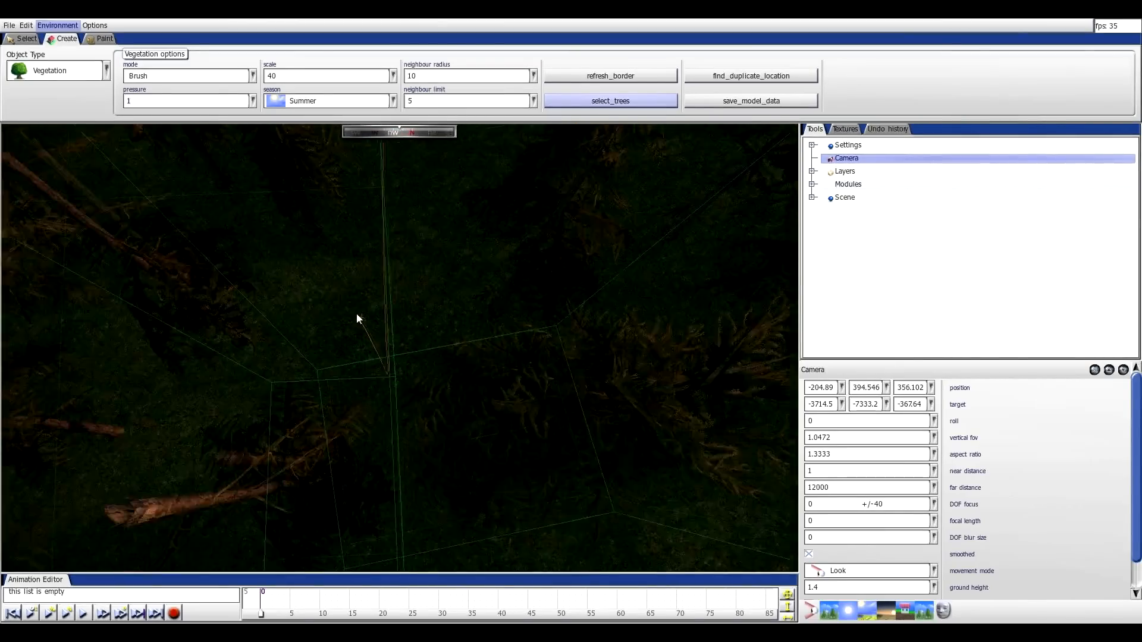
# - Switch to painting on the Blend channel, with the ground type Forest and the brush scale 30
pyautogui.scroll(-10, 357, 319)
pyautogui.click(109, 39)
pyautogui.click(88, 70)
pyautogui.click(38, 90)
pyautogui.click(433, 103)
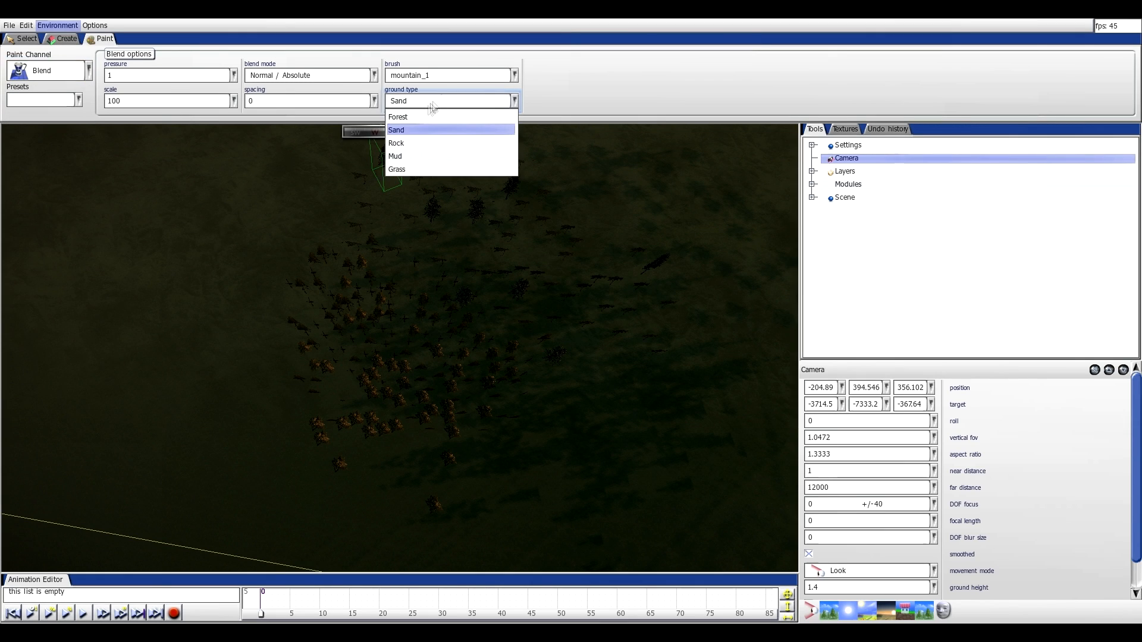
pyautogui.click(416, 116)
pyautogui.doubleClick(119, 101)
pyautogui.write('30')
# - Paint Forest ground texture beneath the newly placed tree cluster
pyautogui.moveTo(408, 344)
pyautogui.mouseDown()
pyautogui.moveTo(408, 365)
pyautogui.moveTo(377, 382)
pyautogui.moveTo(400, 396)
pyautogui.moveTo(624, 311)
pyautogui.moveTo(488, 229)
pyautogui.moveTo(426, 209)
pyautogui.moveTo(381, 332)
pyautogui.moveTo(408, 211)
pyautogui.moveTo(440, 253)
pyautogui.moveTo(382, 400)
pyautogui.moveTo(395, 447)
pyautogui.moveTo(429, 468)
pyautogui.moveTo(372, 457)
pyautogui.mouseUp()
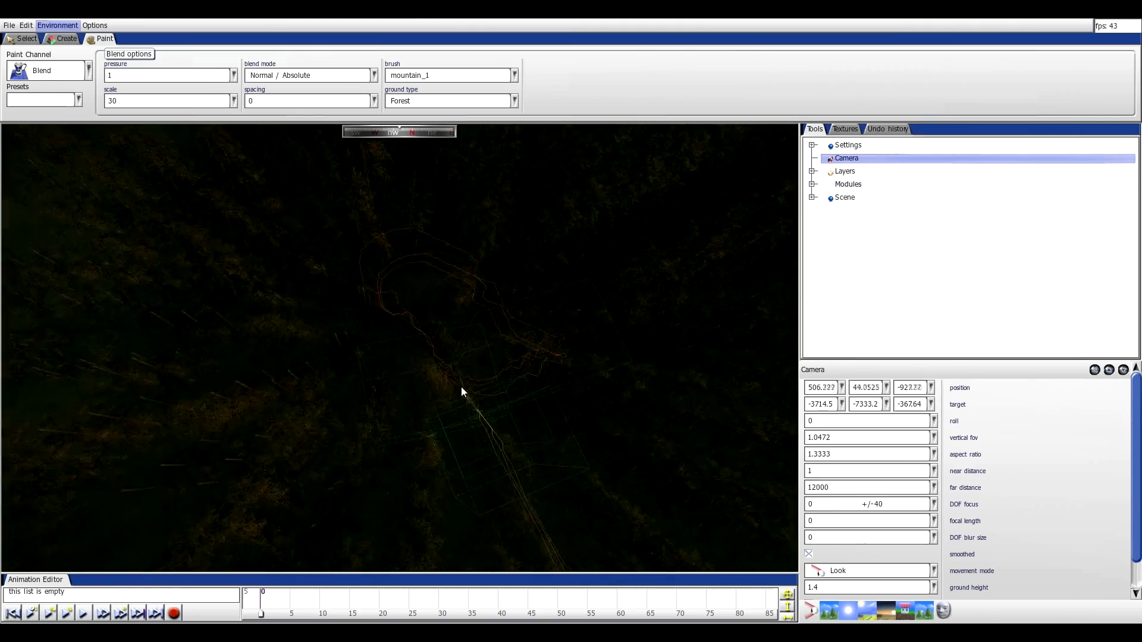
pyautogui.scroll(5, 462, 387)
pyautogui.moveTo(419, 178); pyautogui.dragTo(419, 266, button='right')
pyautogui.moveTo(415, 153); pyautogui.dragTo(485, 436, button='right')
pyautogui.scroll(-8, 426, 351)
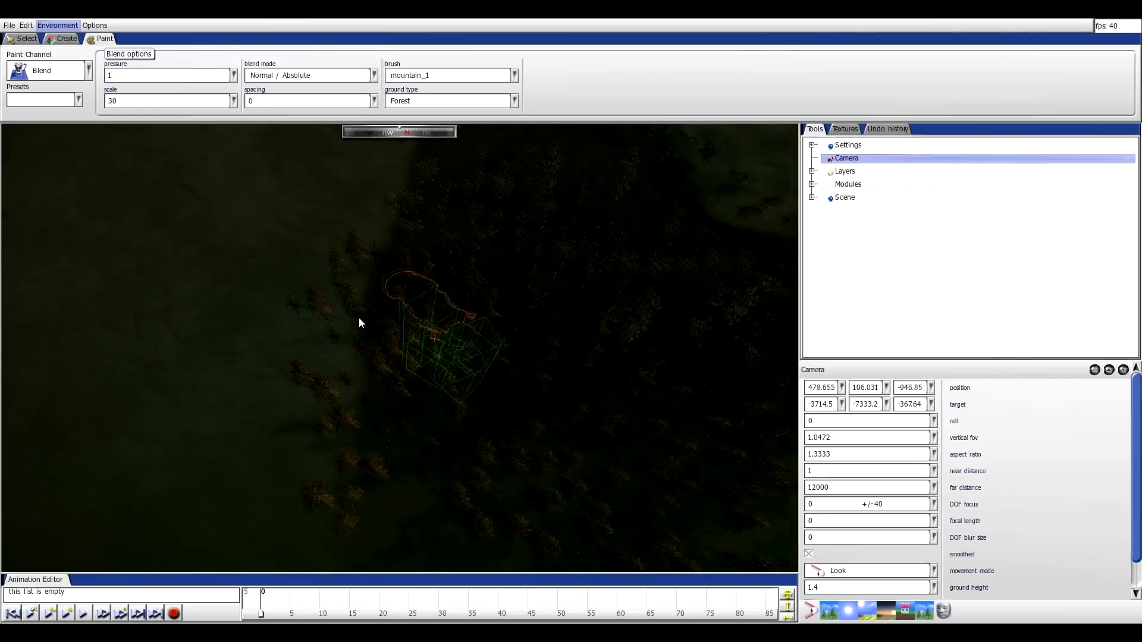
# - Examine the painted forest ground from several distances and compare it with the existing forest near the lake
pyautogui.scroll(7, 359, 321)
pyautogui.scroll(-5, 549, 336)
pyautogui.moveTo(549, 335); pyautogui.dragTo(498, 229, button='right')
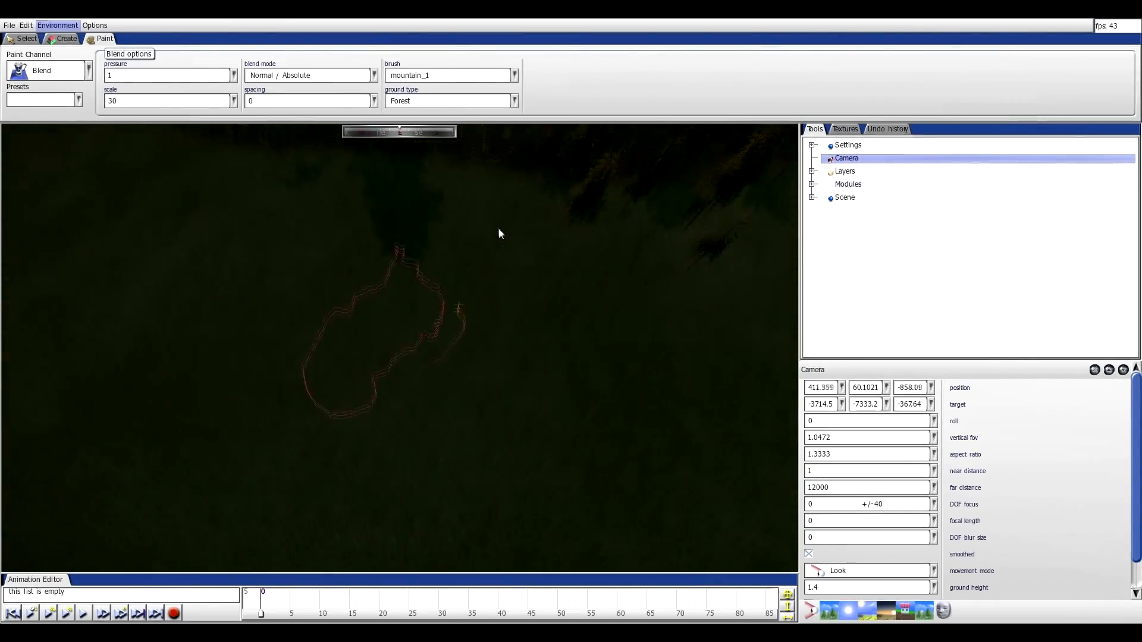
pyautogui.scroll(-6, 490, 239)
pyautogui.moveTo(452, 280); pyautogui.dragTo(226, 264, button='right')
pyautogui.scroll(-7, 232, 286)
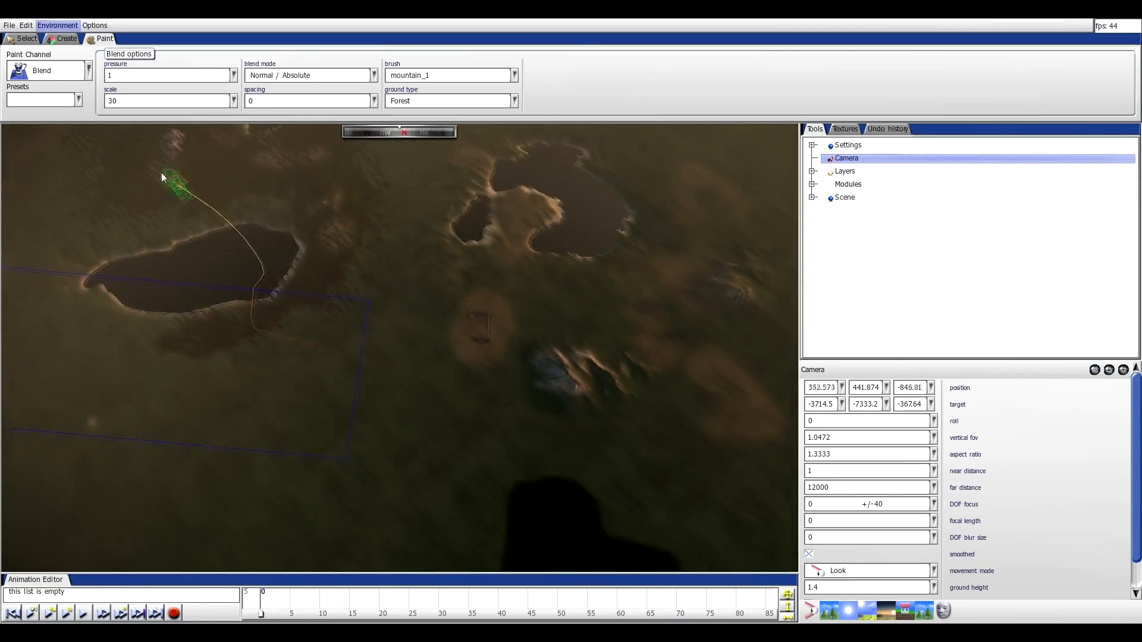
pyautogui.scroll(8, 283, 320)
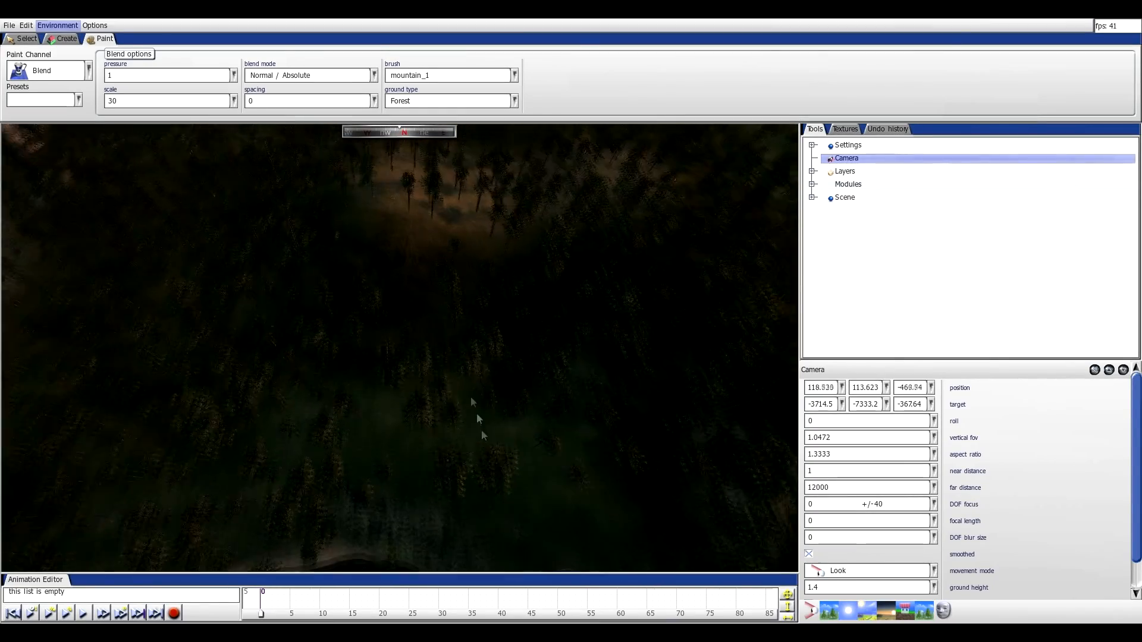
pyautogui.scroll(-2, 417, 333)
pyautogui.scroll(-3, 423, 268)
pyautogui.moveTo(484, 316); pyautogui.dragTo(292, 384, button='right')
pyautogui.scroll(-4, 434, 356)
pyautogui.scroll(4, 452, 349)
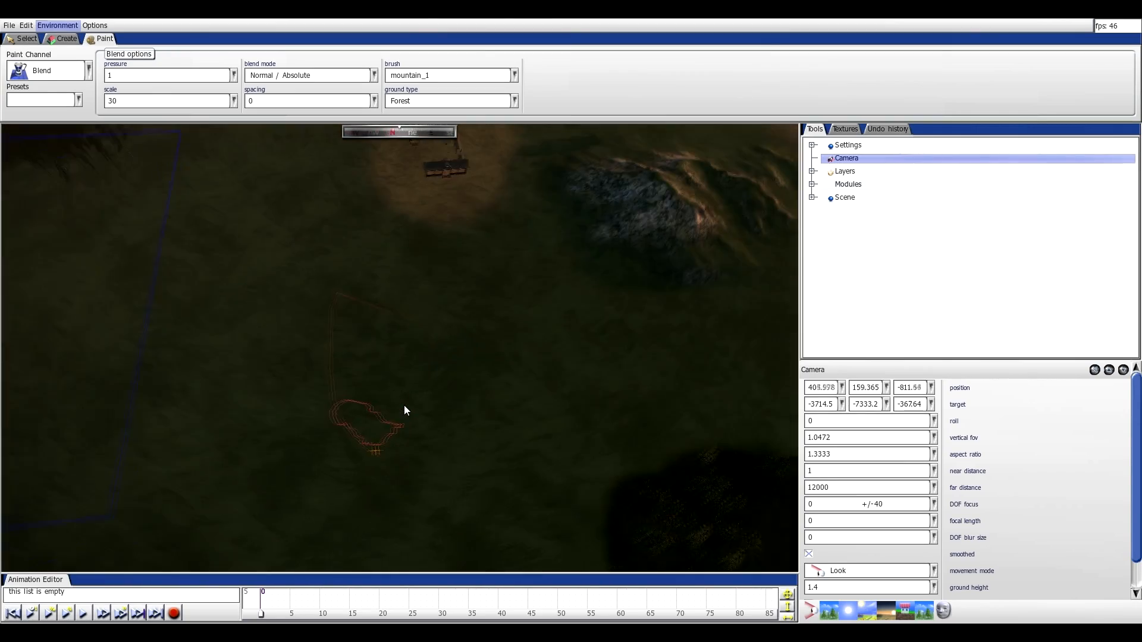
pyautogui.press('s')
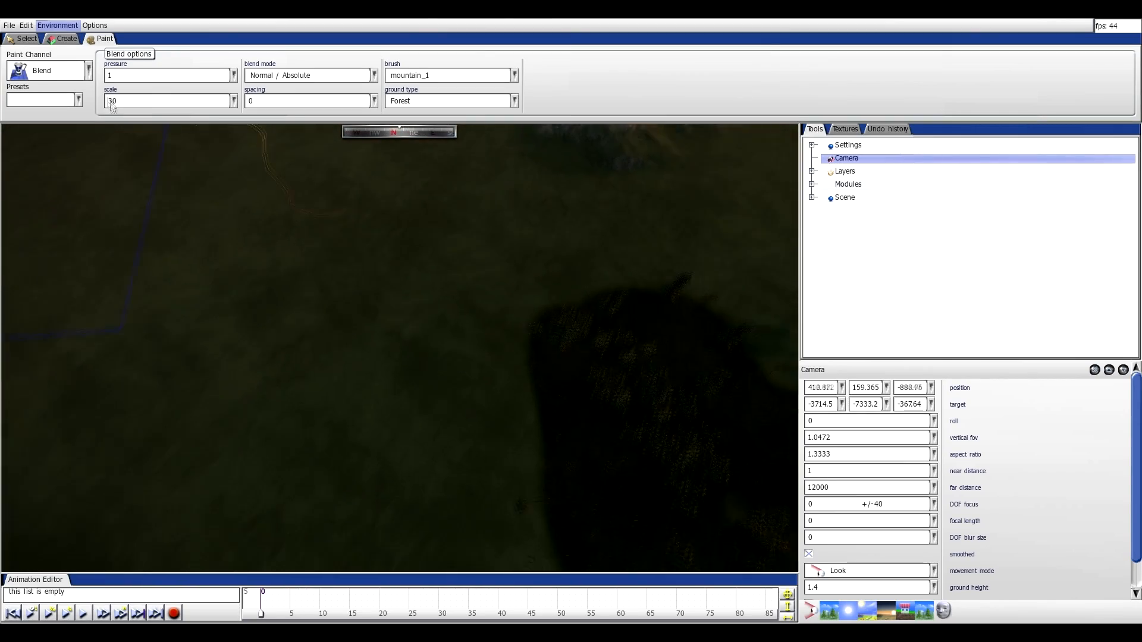
# - Switch to object creation, choose Buildings as the object type and check its draw mode, keeping it at Point
pyautogui.click(63, 39)
pyautogui.click(87, 70)
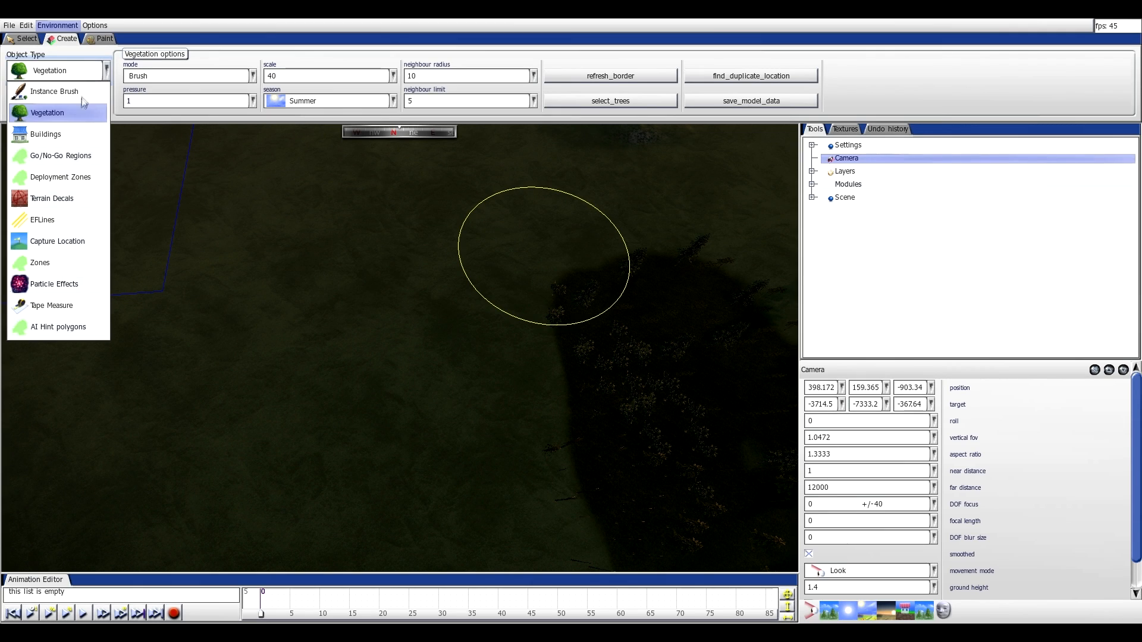
pyautogui.click(63, 136)
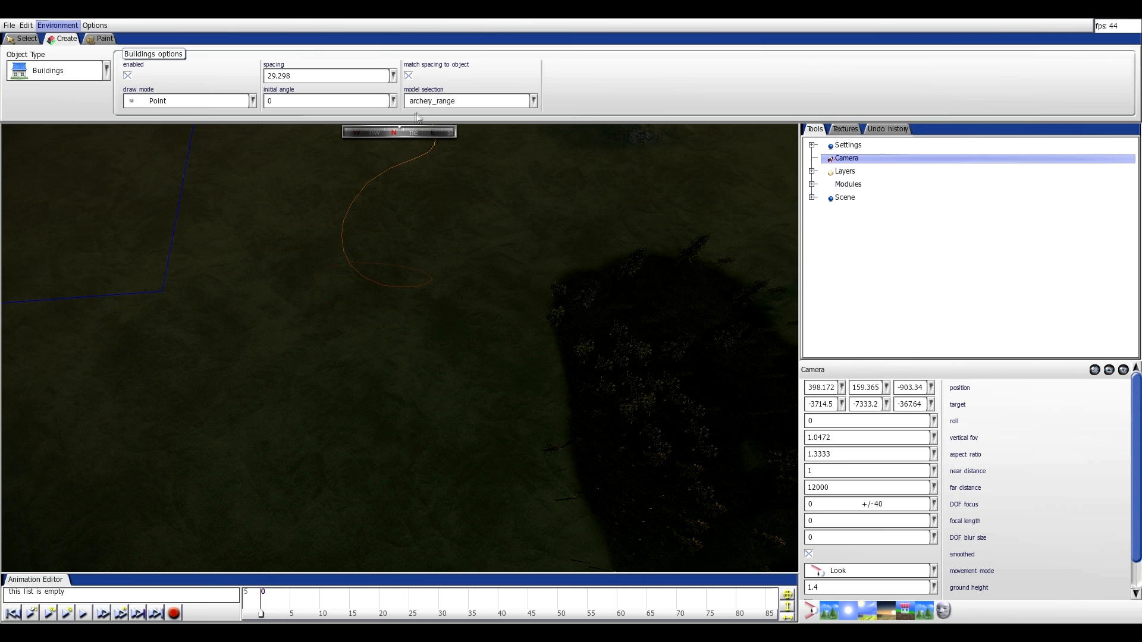
pyautogui.click(240, 100)
pyautogui.click(240, 100)
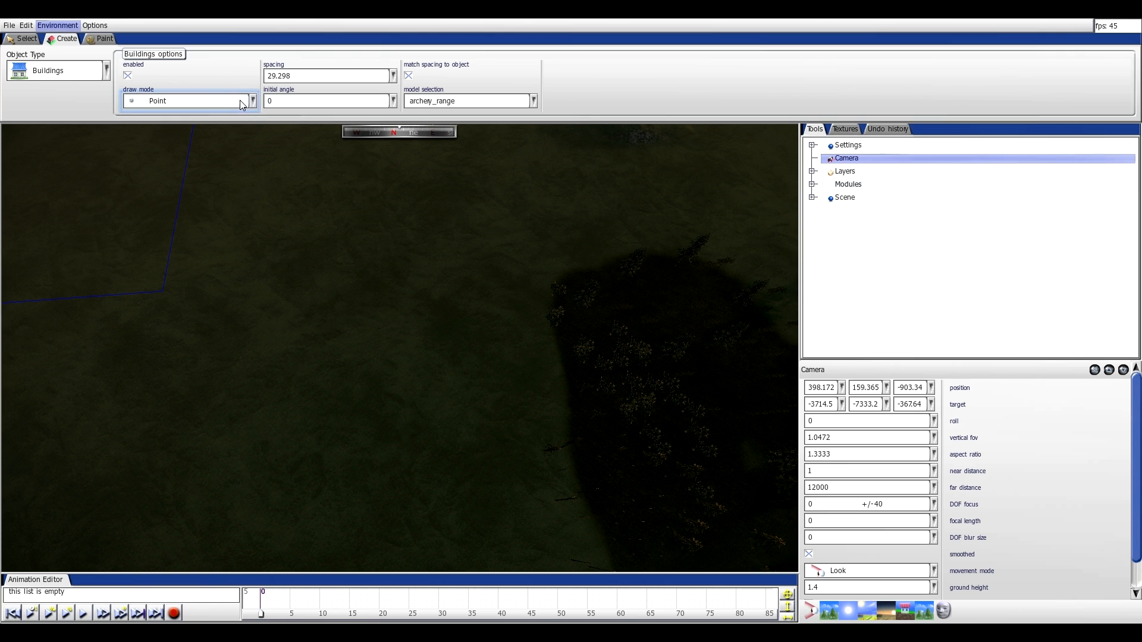
# - Choose the castle_03_wall_20_01 building model and place one on the open grass beside the forest patch
pyautogui.click(425, 101)
pyautogui.moveTo(623, 156); pyautogui.dragTo(636, 235)
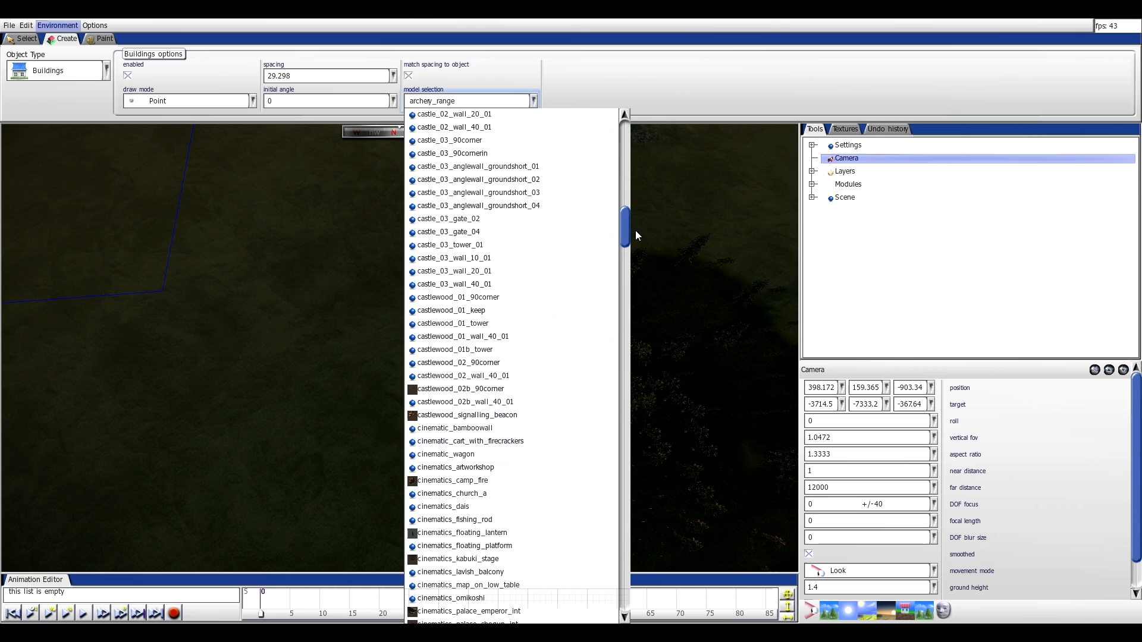
pyautogui.click(462, 271)
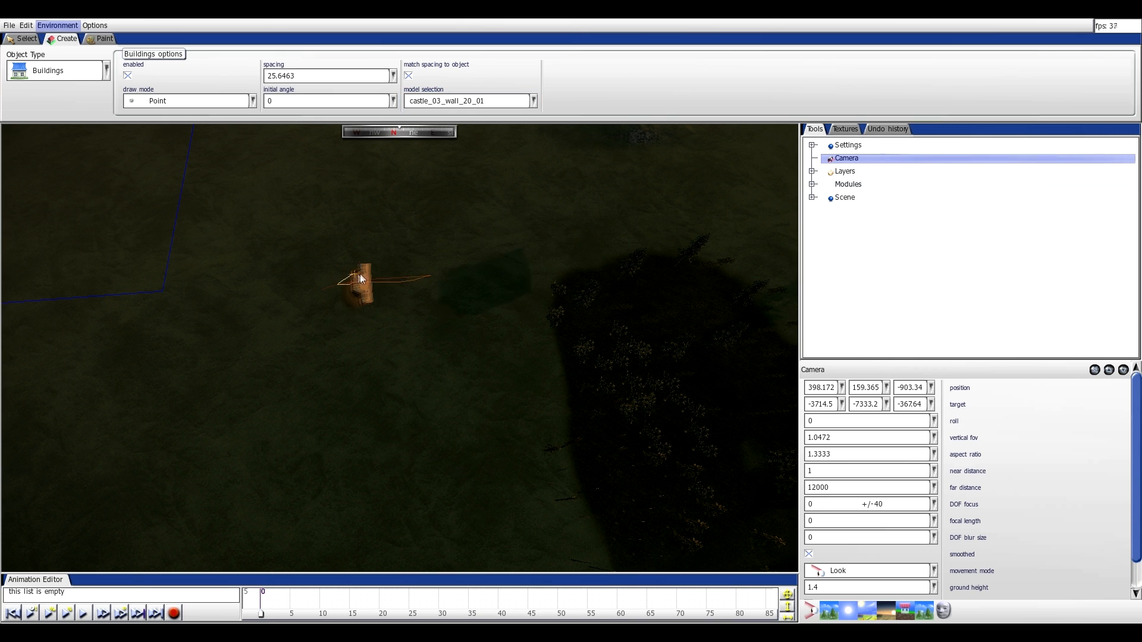
pyautogui.scroll(5, 397, 272)
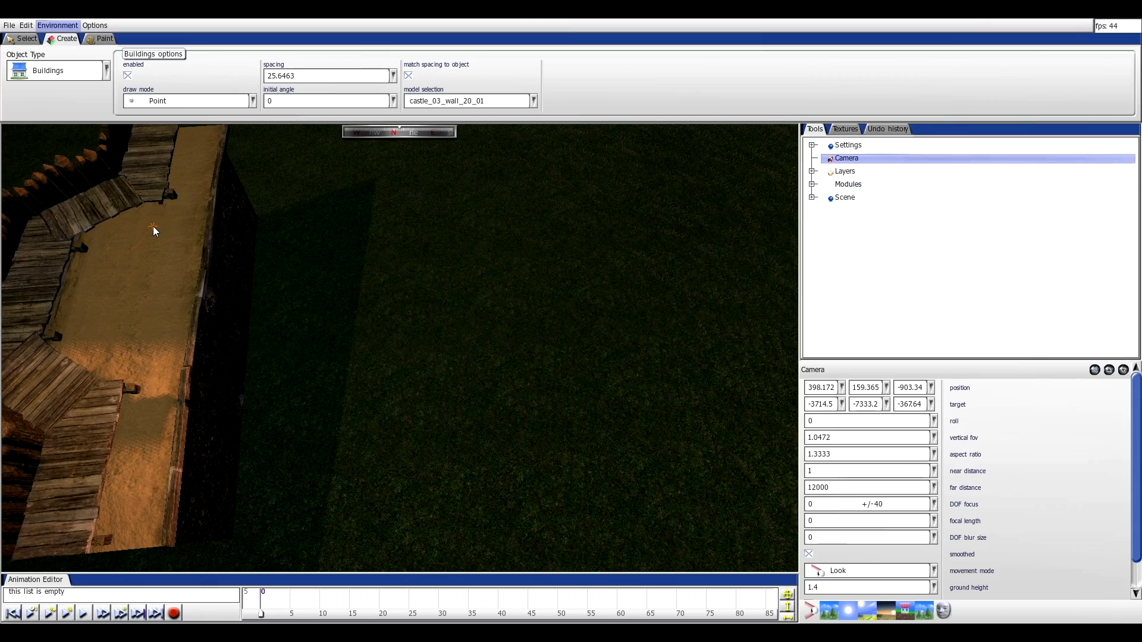
pyautogui.click(152, 226)
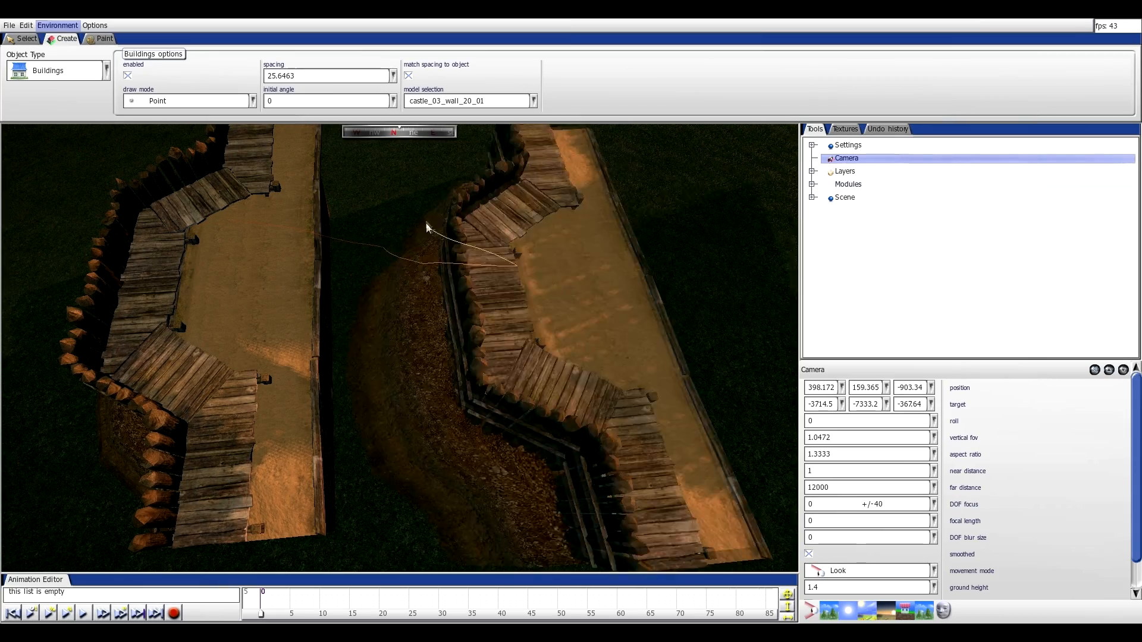
# - Switch the building model to compound_farmhouse_barn and place one barn near the castle wall
pyautogui.scroll(-10, 446, 256)
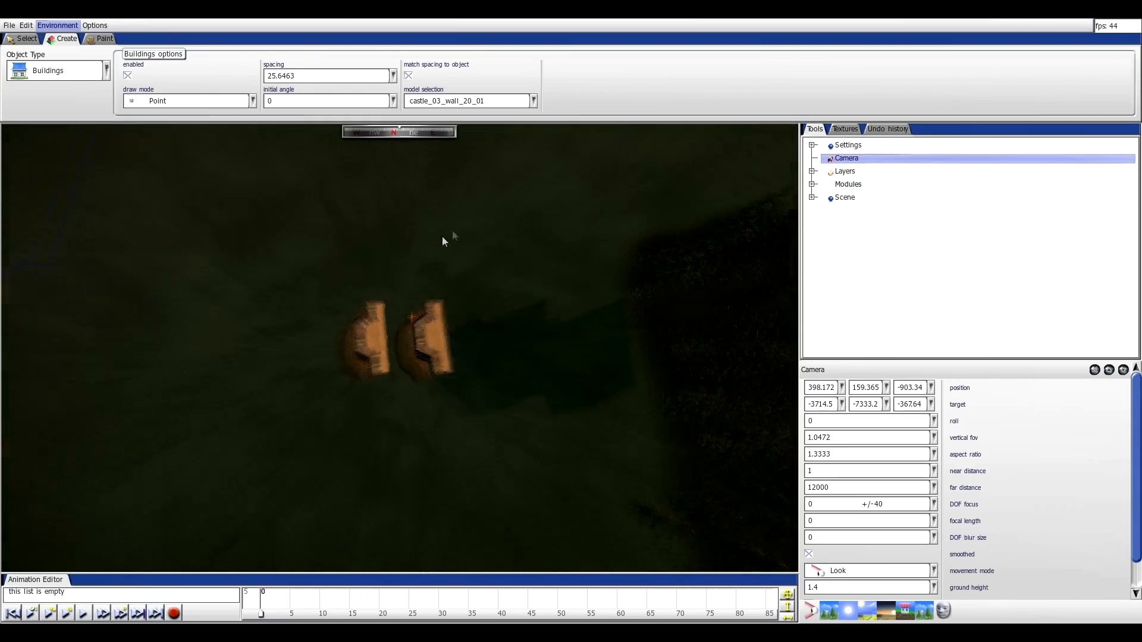
pyautogui.scroll(-8, 498, 220)
pyautogui.moveTo(497, 220); pyautogui.dragTo(528, 212, button='middle')
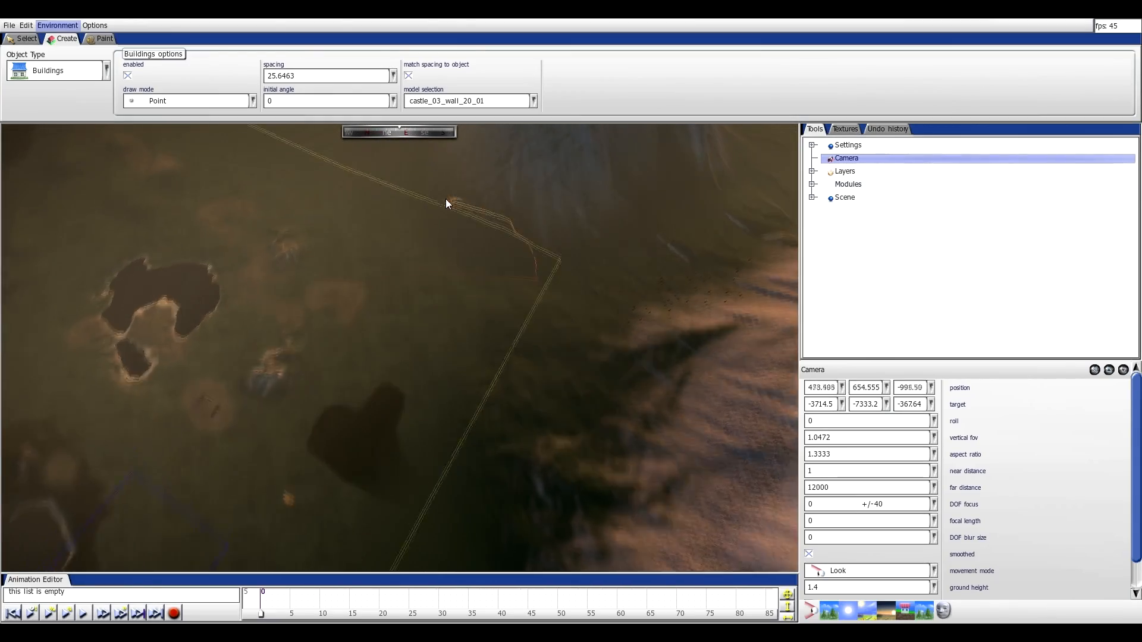
pyautogui.press('s')
pyautogui.press('a')
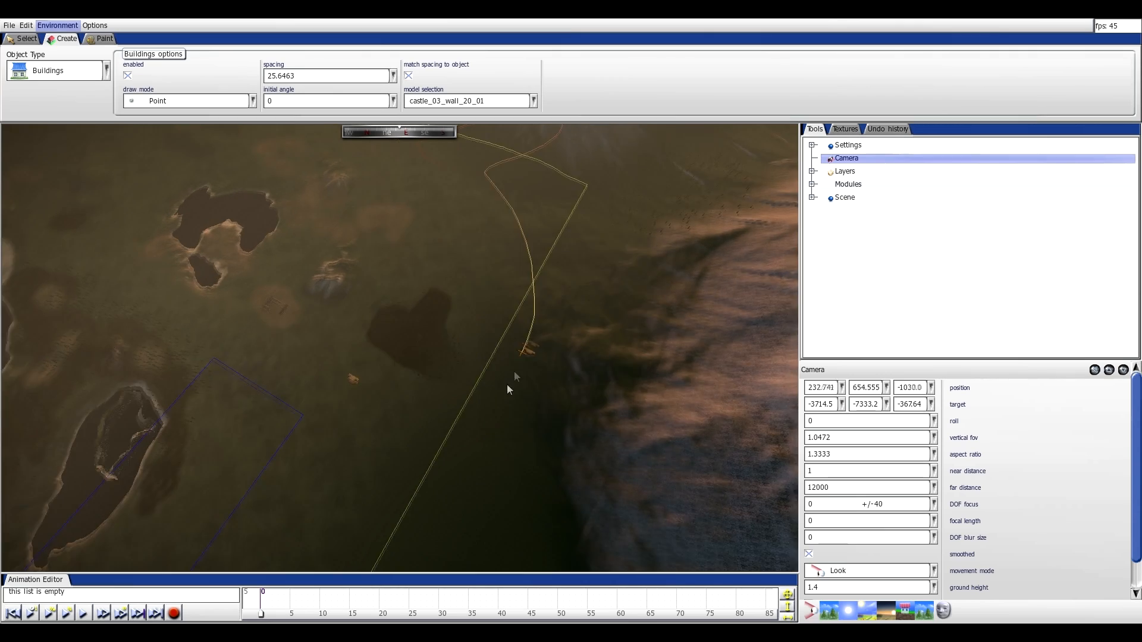
pyautogui.press('s')
pyautogui.scroll(6, 413, 321)
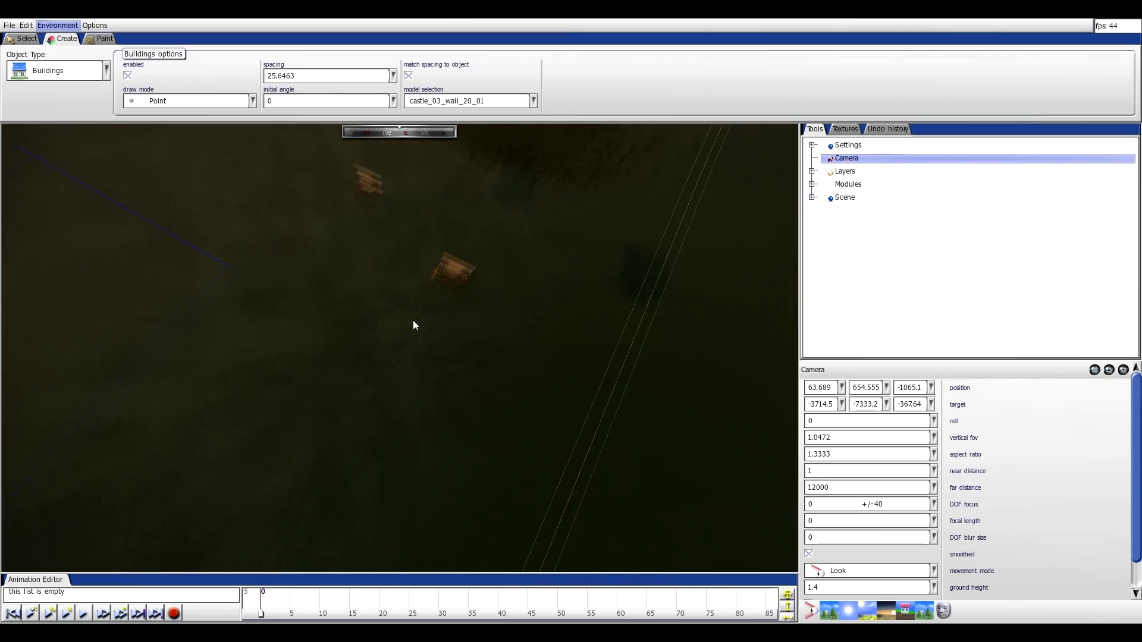
pyautogui.click(441, 100)
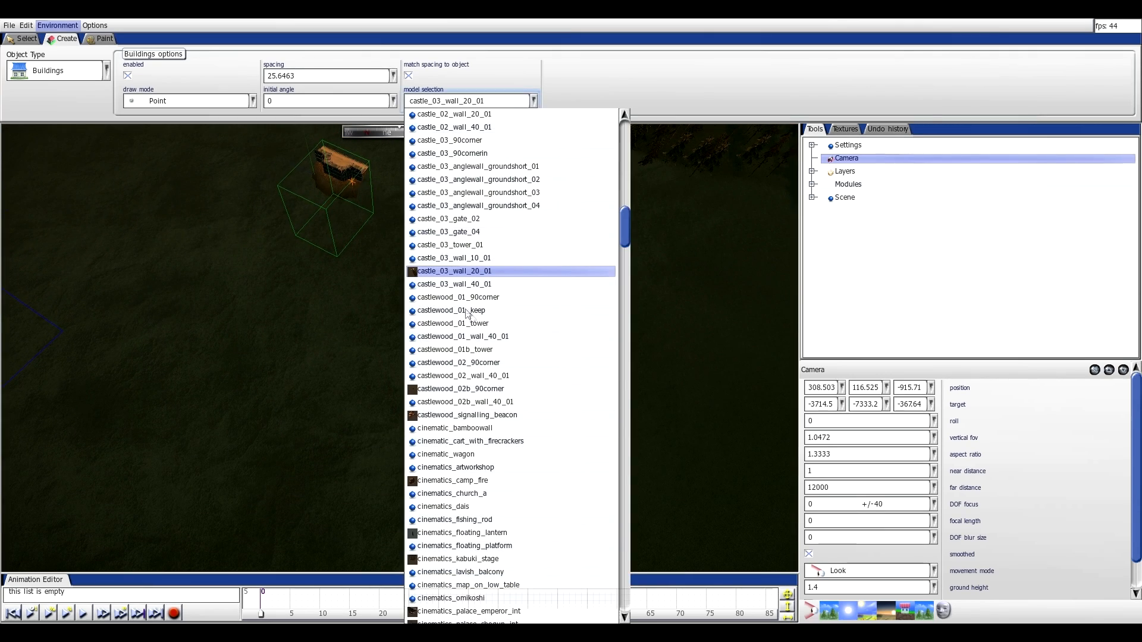
pyautogui.moveTo(625, 235); pyautogui.dragTo(625, 305)
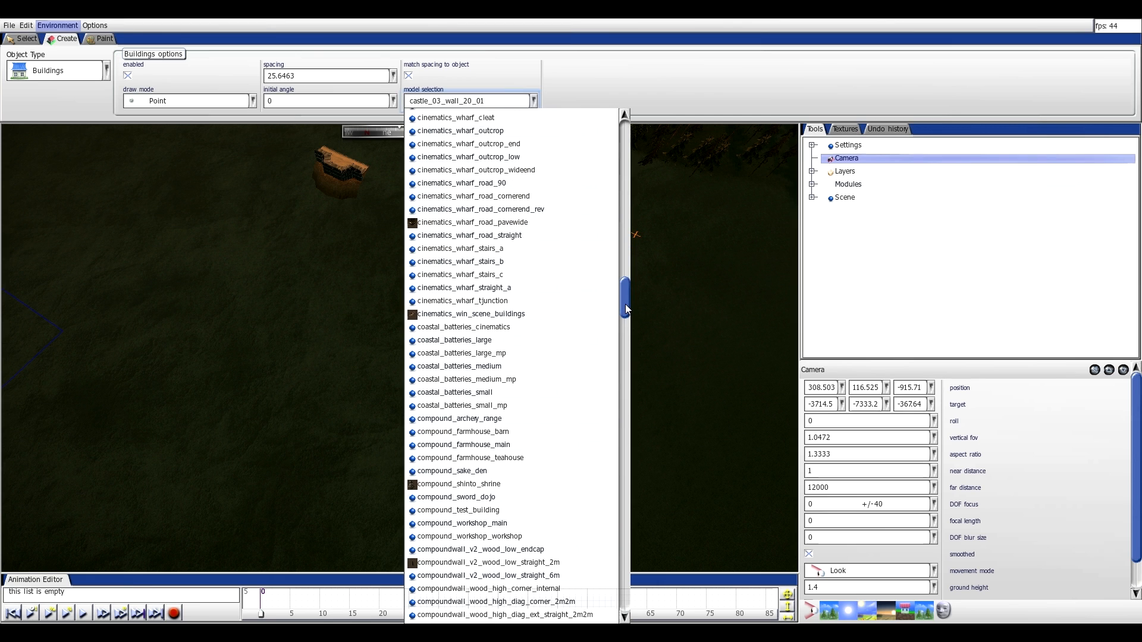
pyautogui.click(489, 431)
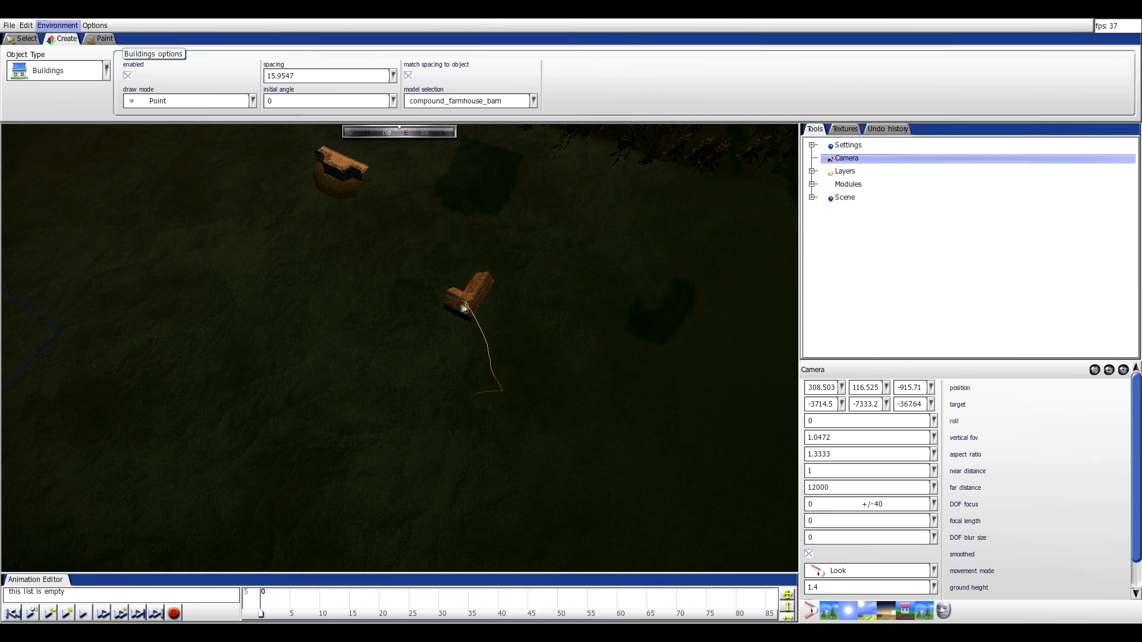
pyautogui.click(423, 275)
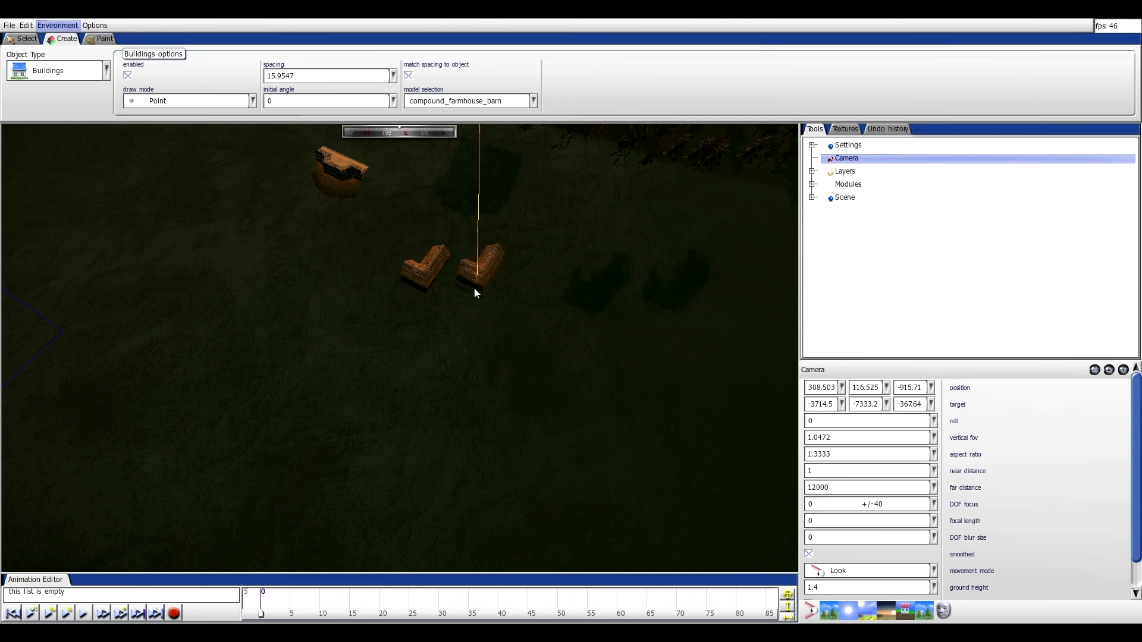
# - Switch the building model to compound_sword_dojo and place one near the barn
pyautogui.click(522, 105)
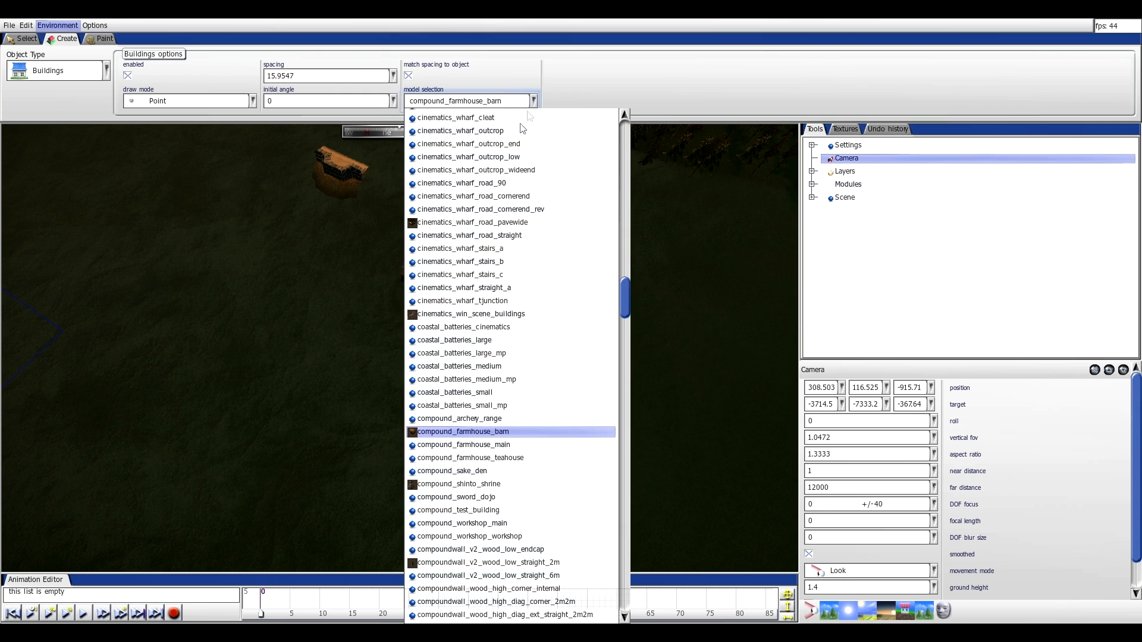
pyautogui.click(483, 497)
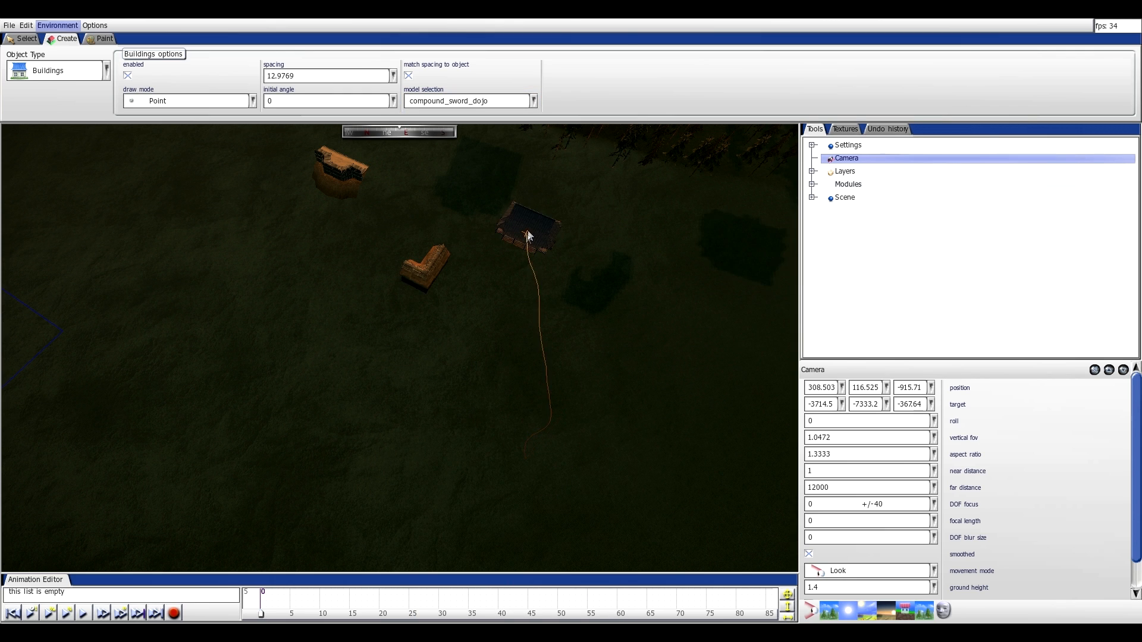
pyautogui.click(546, 212)
# - Switch to object selection and examine the placed buildings from ground level and from above
pyautogui.press('d')
pyautogui.press('w')
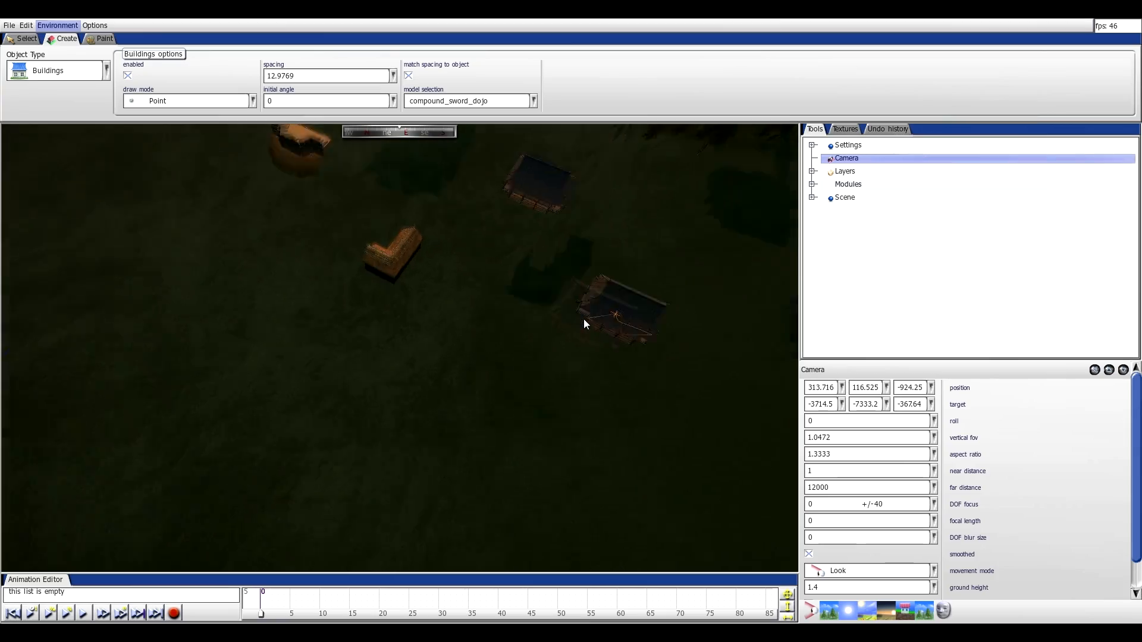
pyautogui.press('a')
pyautogui.press('d')
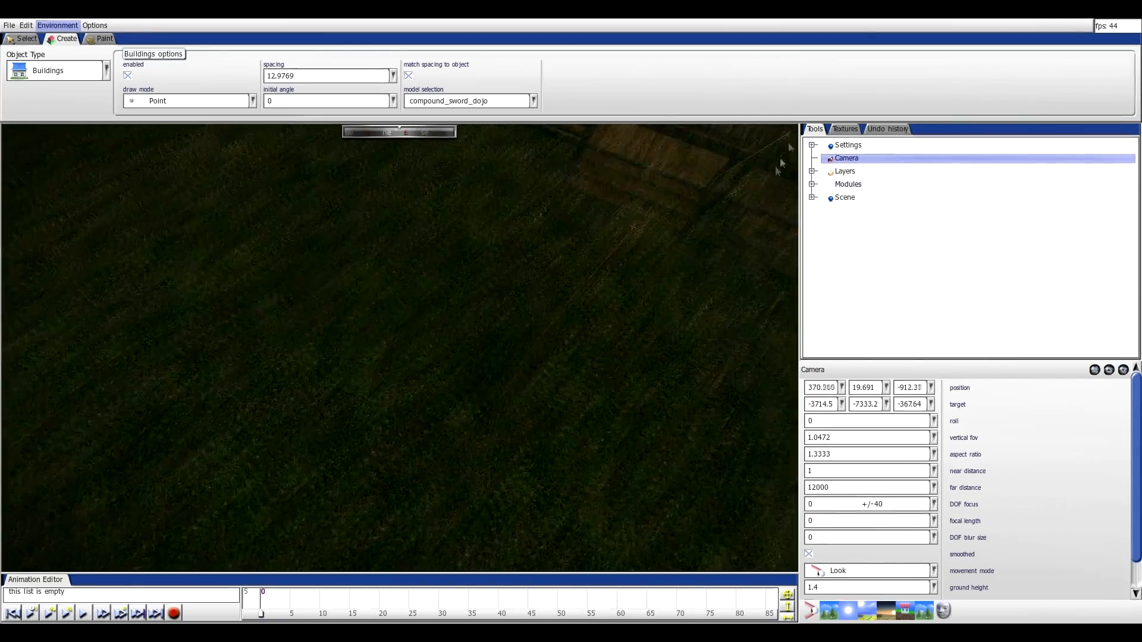
pyautogui.press('w')
pyautogui.press('s')
pyautogui.click(17, 40)
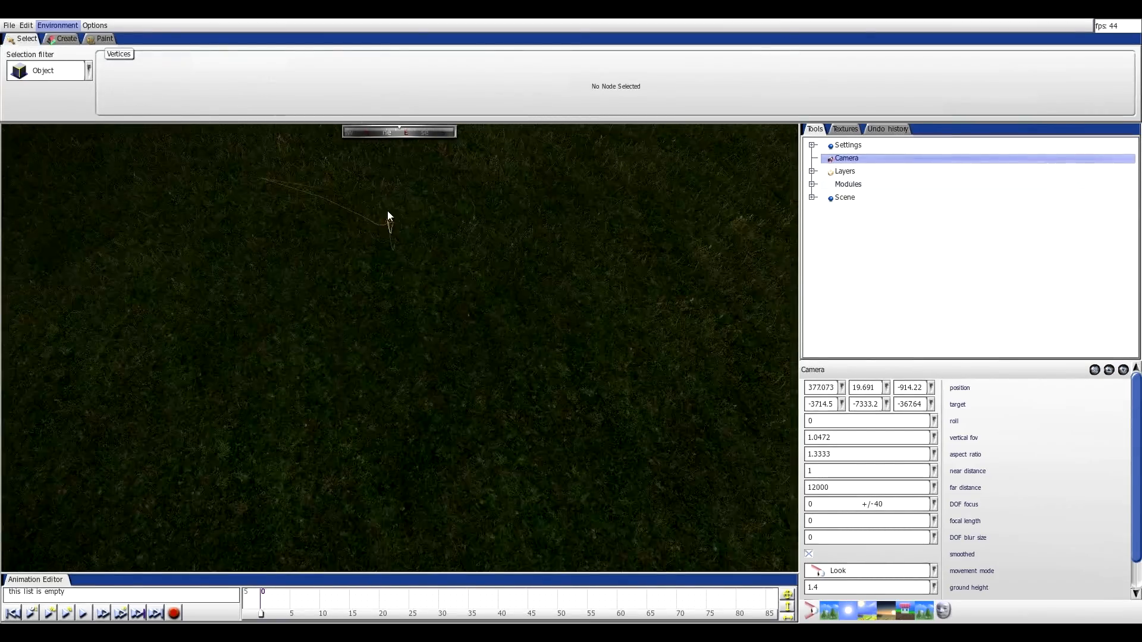
pyautogui.moveTo(412, 145); pyautogui.dragTo(424, 74, button='right')
pyautogui.moveTo(509, 151); pyautogui.dragTo(302, 188, button='right')
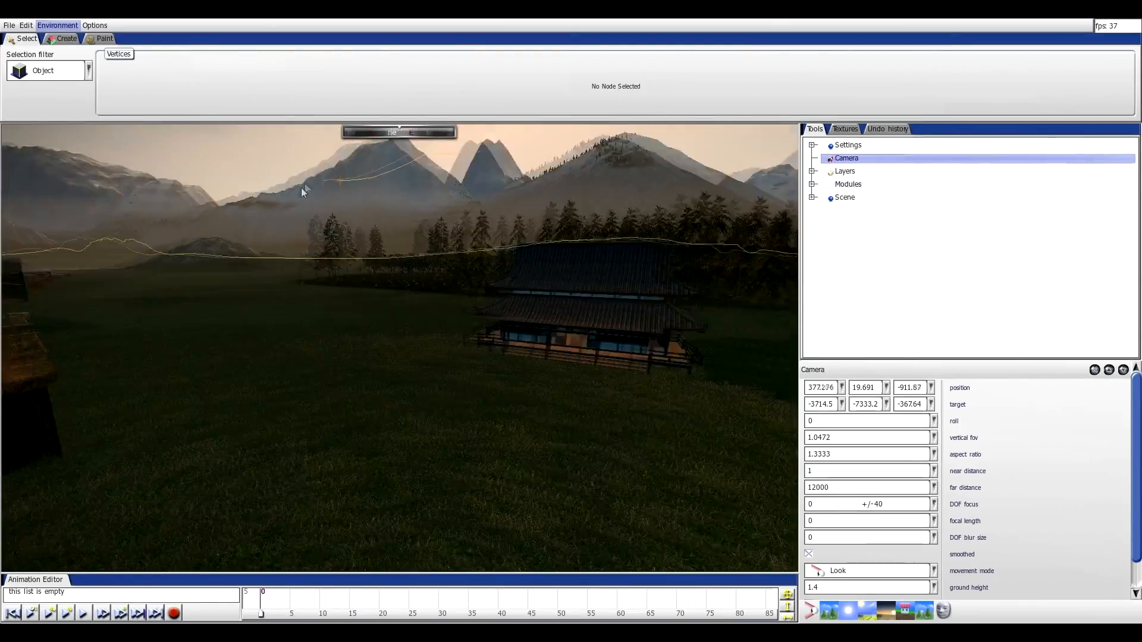
pyautogui.press('w')
pyautogui.press('s')
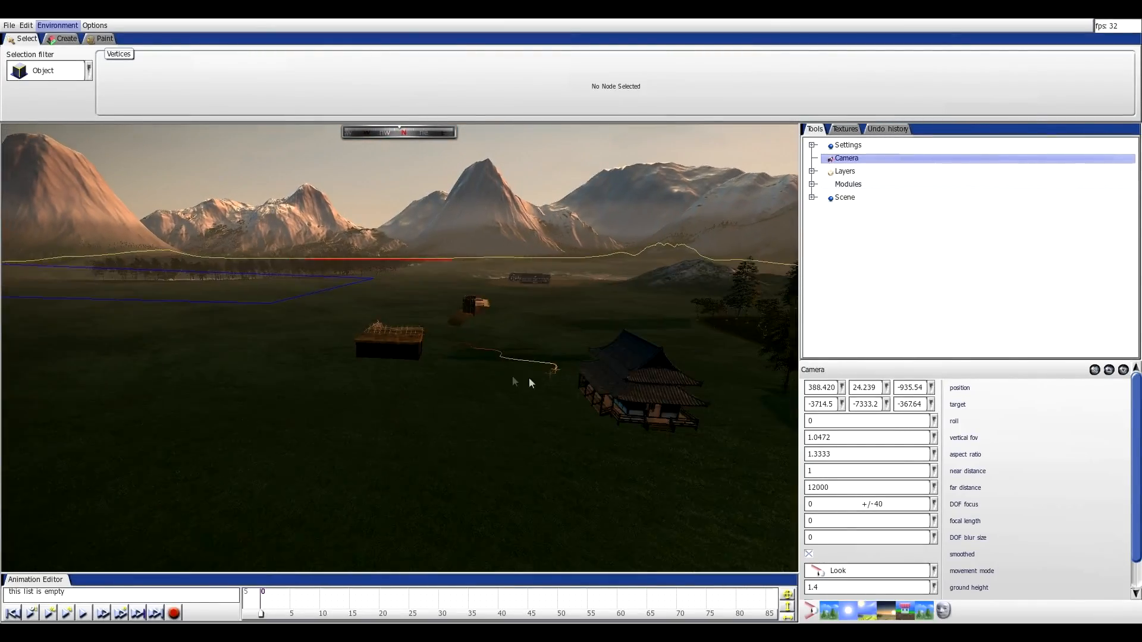
pyautogui.moveTo(530, 377); pyautogui.dragTo(510, 476, button='right')
pyautogui.press('s')
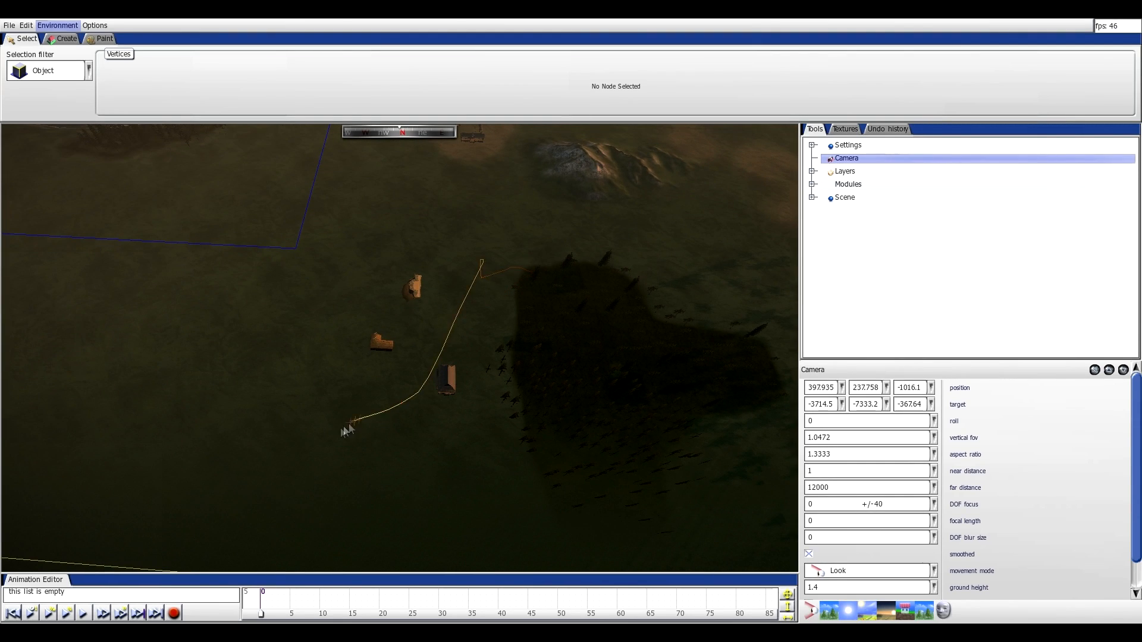
# - Select the castle wall, barn and sword dojo together, shift them as a group and delete them
pyautogui.moveTo(444, 243); pyautogui.dragTo(342, 393)
pyautogui.moveTo(491, 248); pyautogui.dragTo(303, 472)
pyautogui.moveTo(414, 334); pyautogui.dragTo(421, 375)
pyautogui.moveTo(531, 257); pyautogui.dragTo(271, 501)
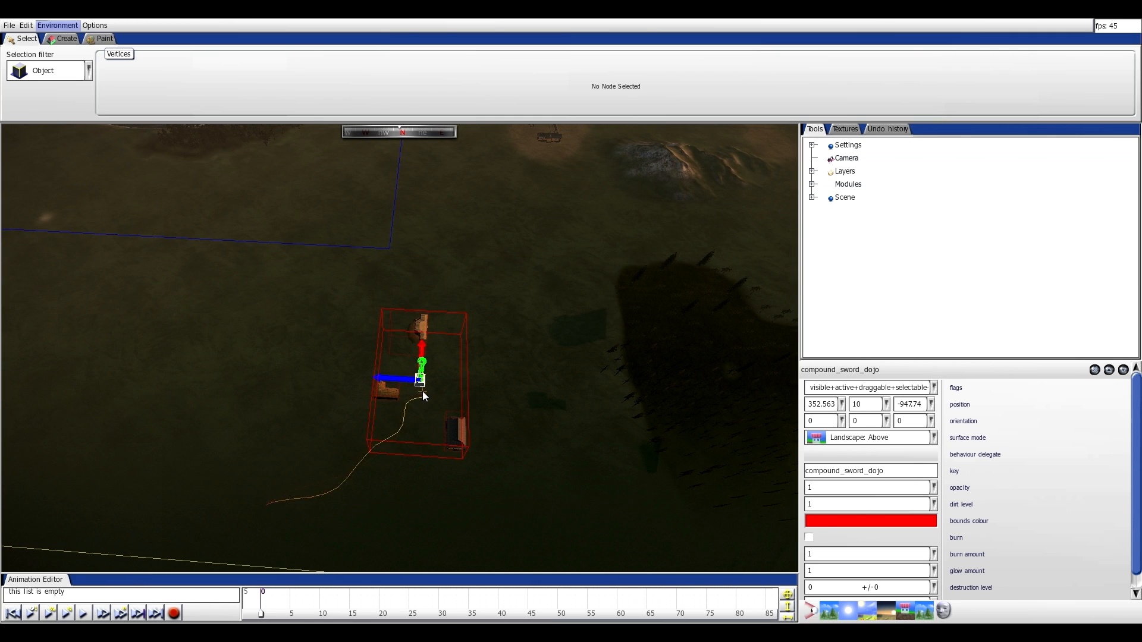
pyautogui.moveTo(421, 374); pyautogui.dragTo(494, 375)
# - Select the whole tree cluster, move it off the forest ground patch and delete it
pyautogui.press('d')
pyautogui.press('s')
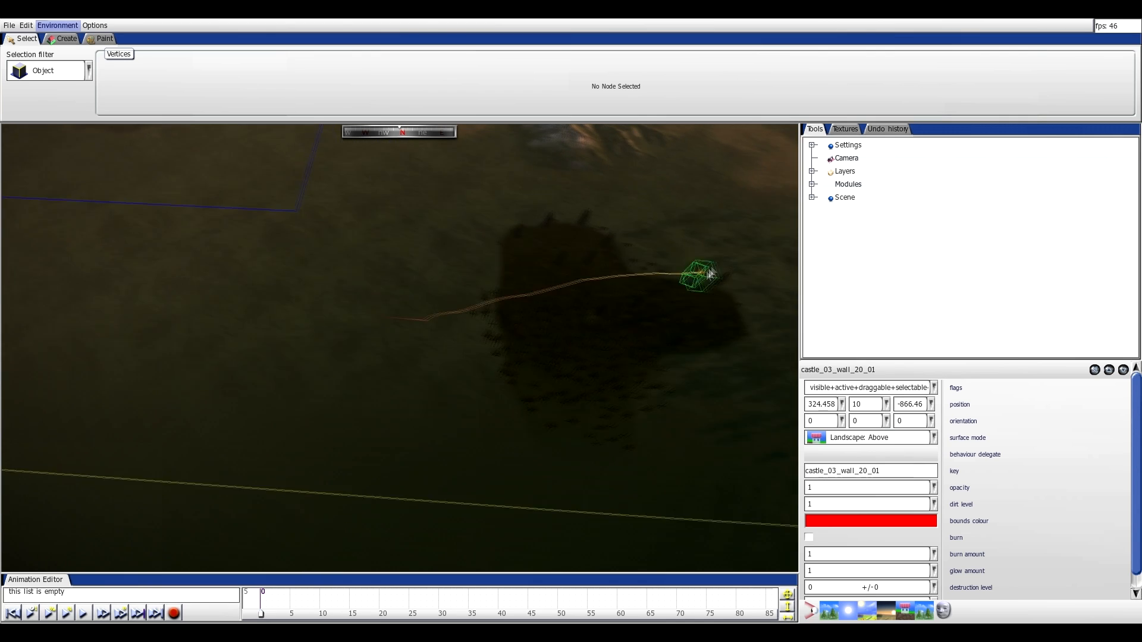
pyautogui.moveTo(723, 195); pyautogui.dragTo(303, 466)
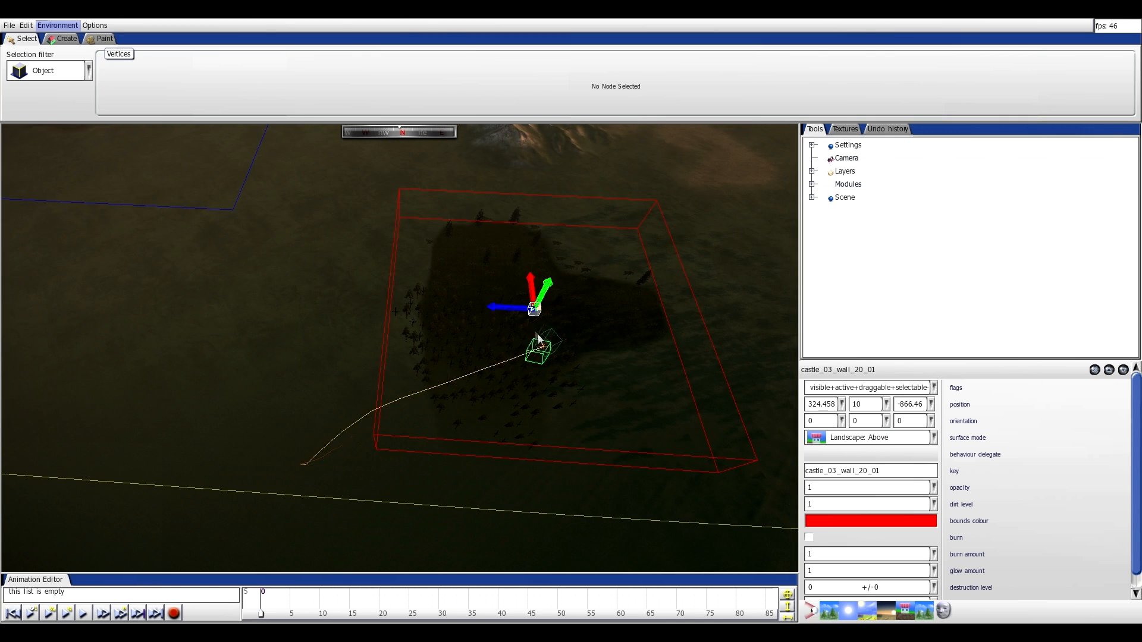
pyautogui.moveTo(489, 314); pyautogui.dragTo(241, 310)
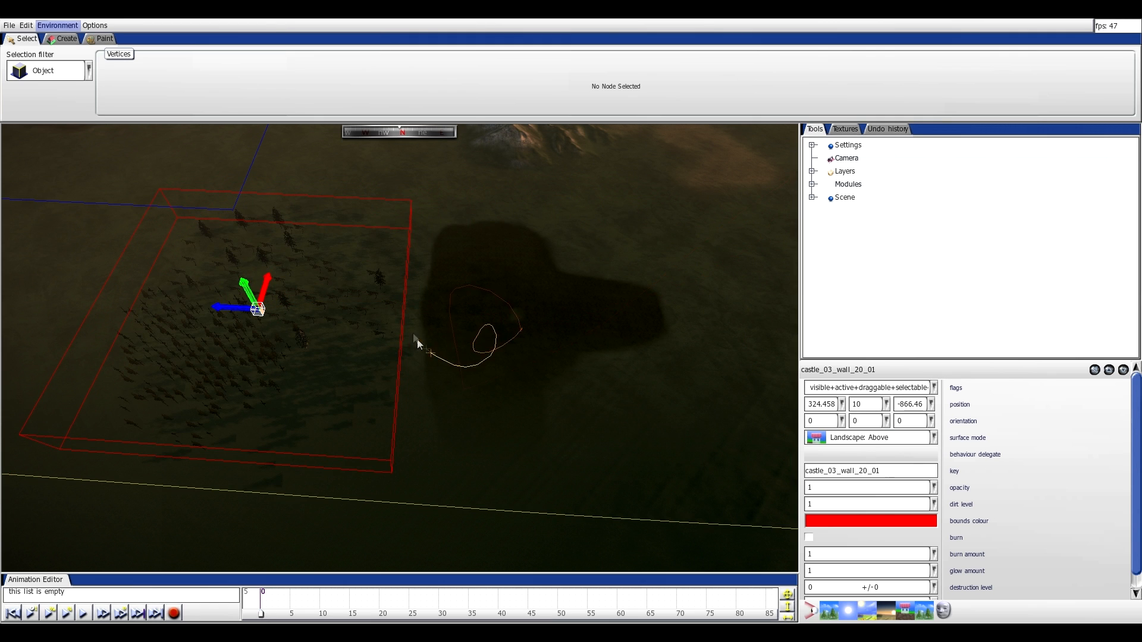
pyautogui.press('a')
pyautogui.press('w')
pyautogui.press('Delete')
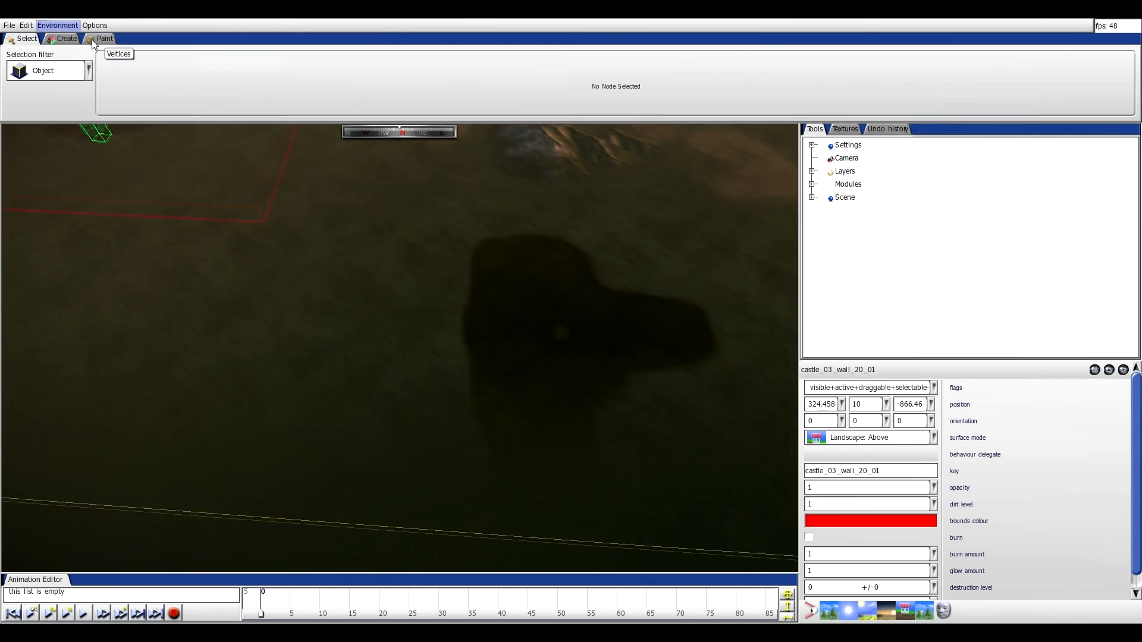
# - Paint the Grass ground type on the Blend channel over the dark forest patch
pyautogui.click(95, 40)
pyautogui.click(458, 104)
pyautogui.click(416, 169)
pyautogui.moveTo(419, 275)
pyautogui.mouseDown()
pyautogui.moveTo(464, 247)
pyautogui.moveTo(572, 287)
pyautogui.moveTo(620, 266)
pyautogui.moveTo(539, 359)
pyautogui.moveTo(430, 343)
pyautogui.moveTo(523, 329)
pyautogui.moveTo(591, 361)
pyautogui.mouseUp()
pyautogui.press('w')
# - Load the saved battlefield coastline
pyautogui.click(9, 25)
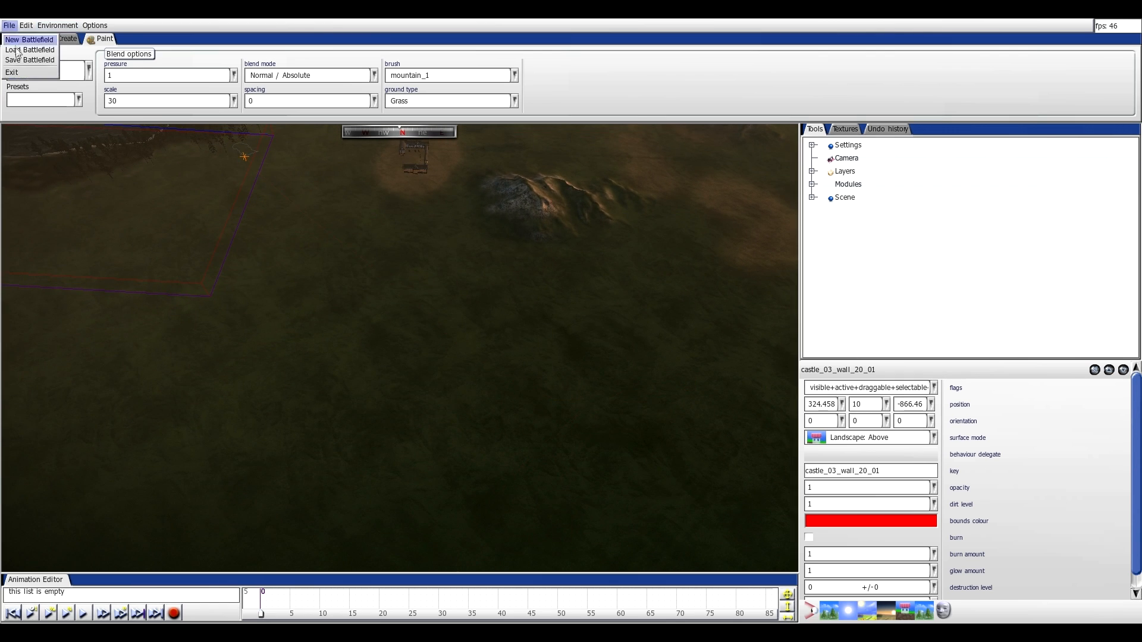
pyautogui.click(24, 48)
pyautogui.click(491, 162)
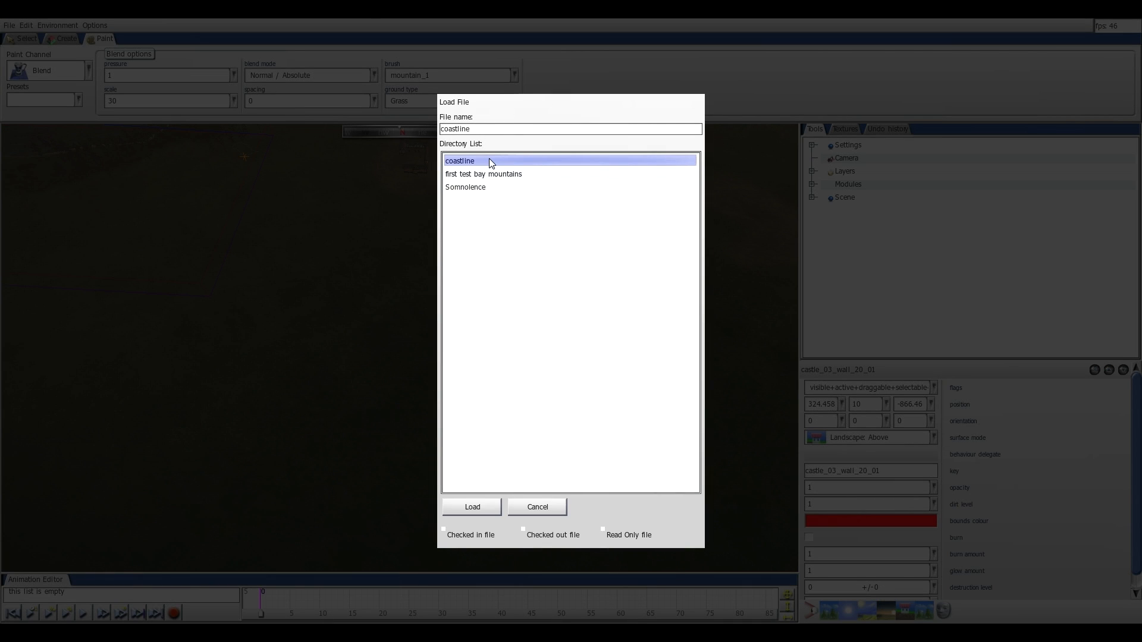
pyautogui.doubleClick(489, 160)
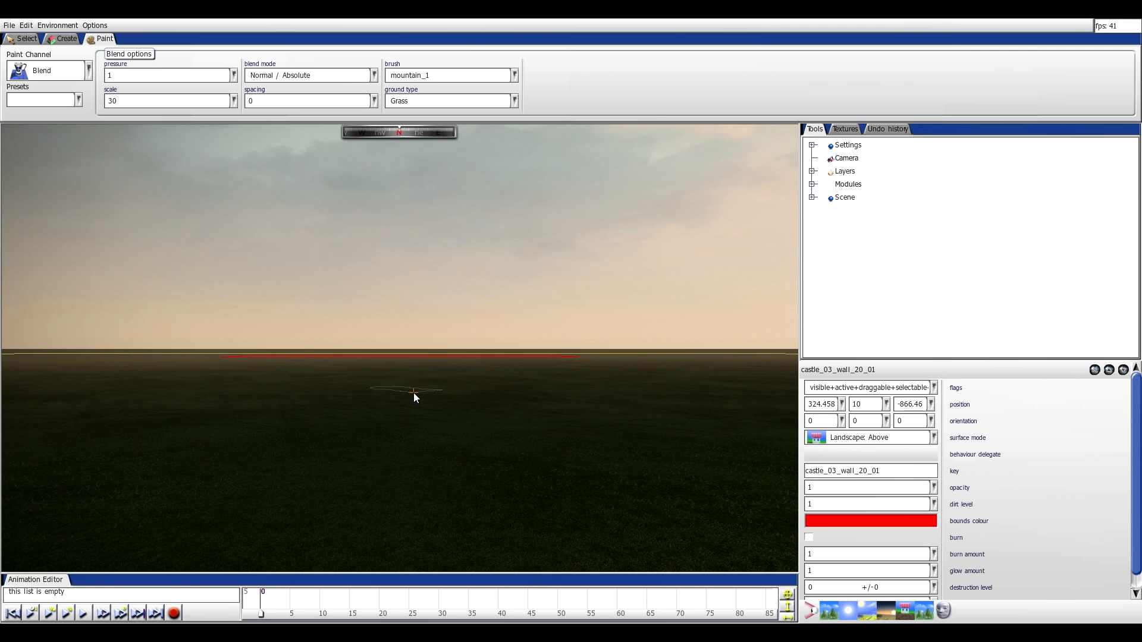
# - Examine the loaded map's boundary and the red and blue deployment zones from several heights and angles
pyautogui.moveTo(413, 393); pyautogui.dragTo(410, 540, button='middle')
pyautogui.scroll(-10, 391, 348)
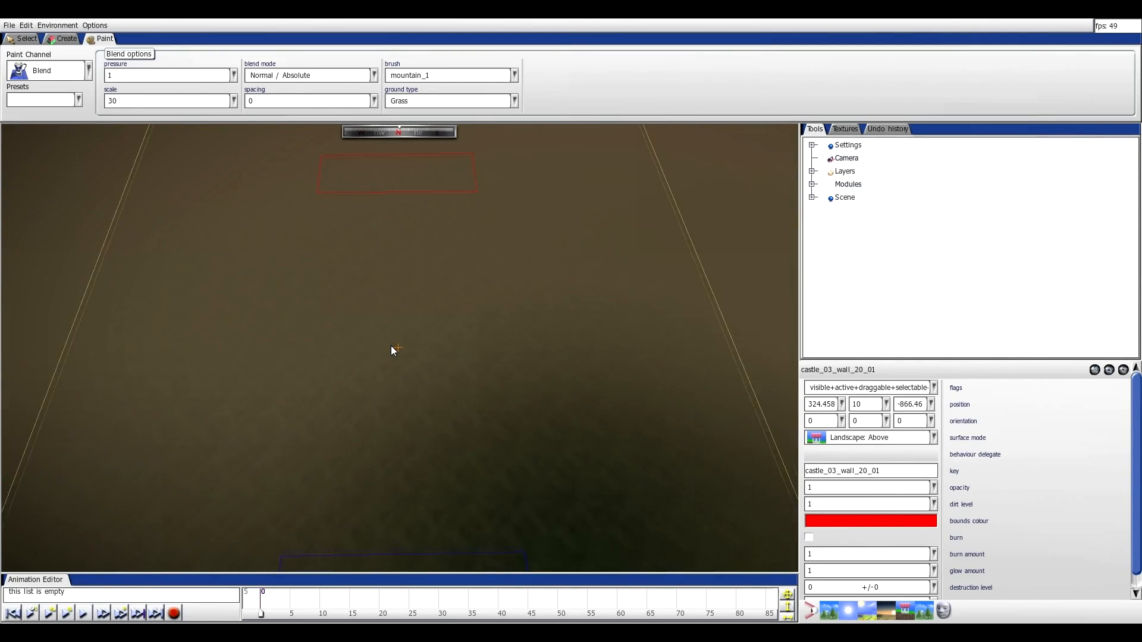
pyautogui.scroll(-3, 391, 348)
pyautogui.press('q')
pyautogui.press('e')
pyautogui.press('q')
pyautogui.press('w')
pyautogui.press('e')
pyautogui.press('e')
pyautogui.press('w')
pyautogui.scroll(-5, 423, 448)
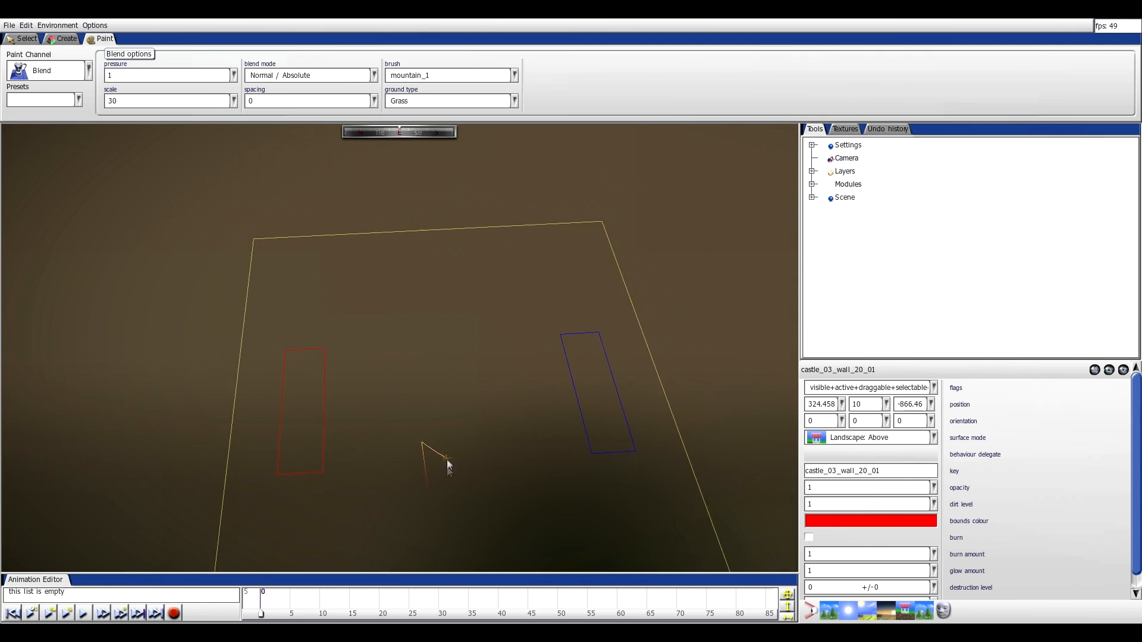
pyautogui.scroll(5, 456, 480)
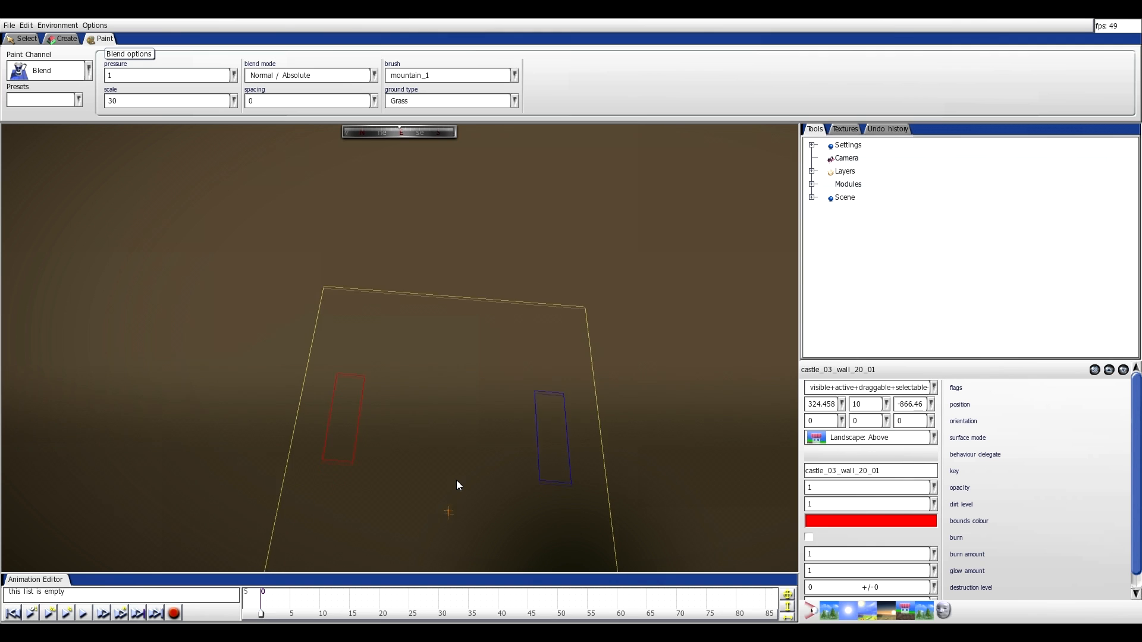
pyautogui.scroll(4, 458, 483)
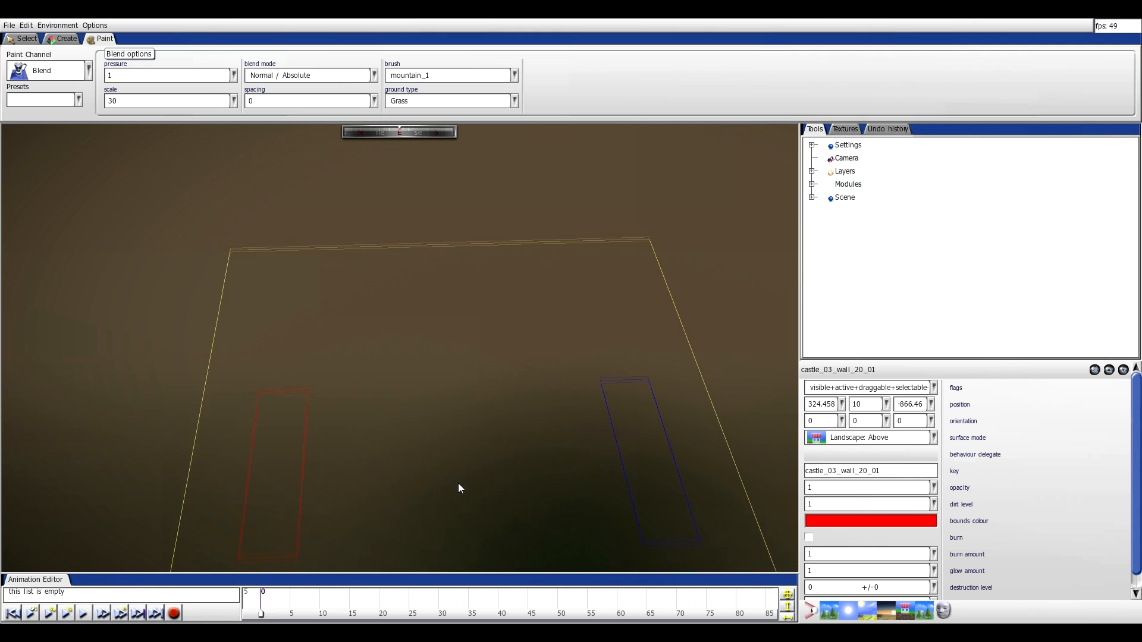
pyautogui.scroll(4, 448, 332)
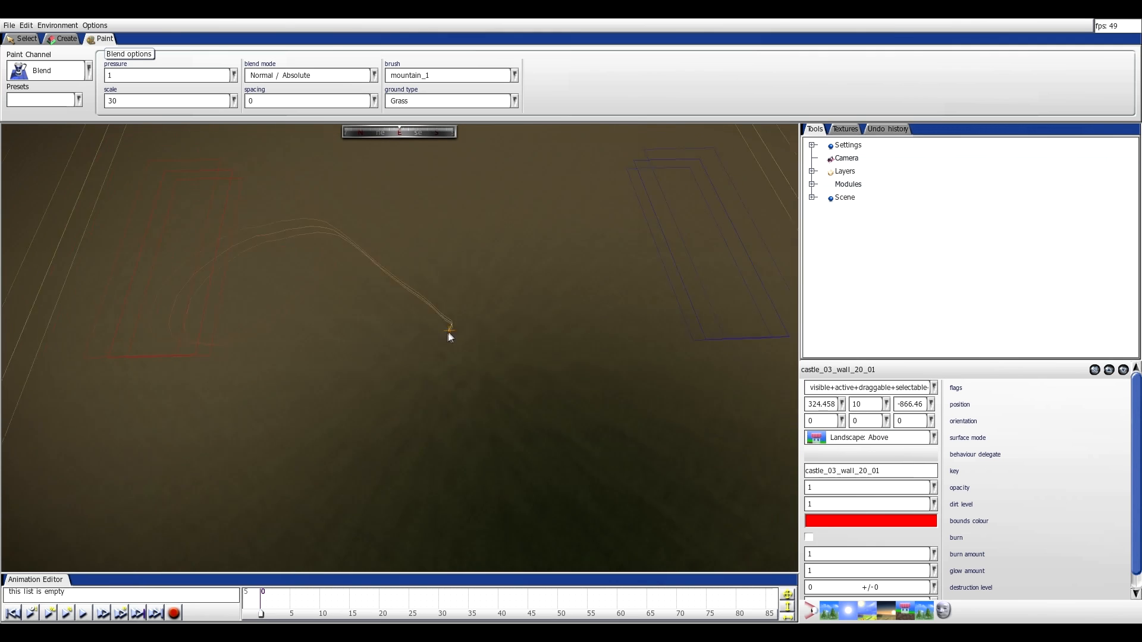
pyautogui.scroll(-3, 445, 334)
pyautogui.scroll(-4, 435, 332)
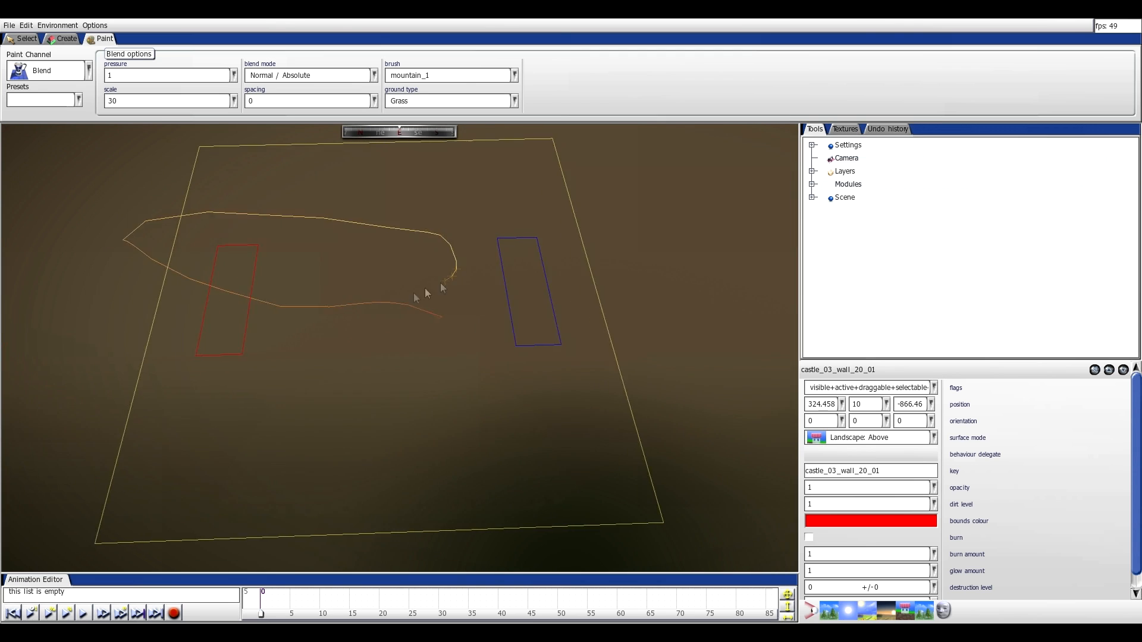
pyautogui.scroll(-4, 393, 334)
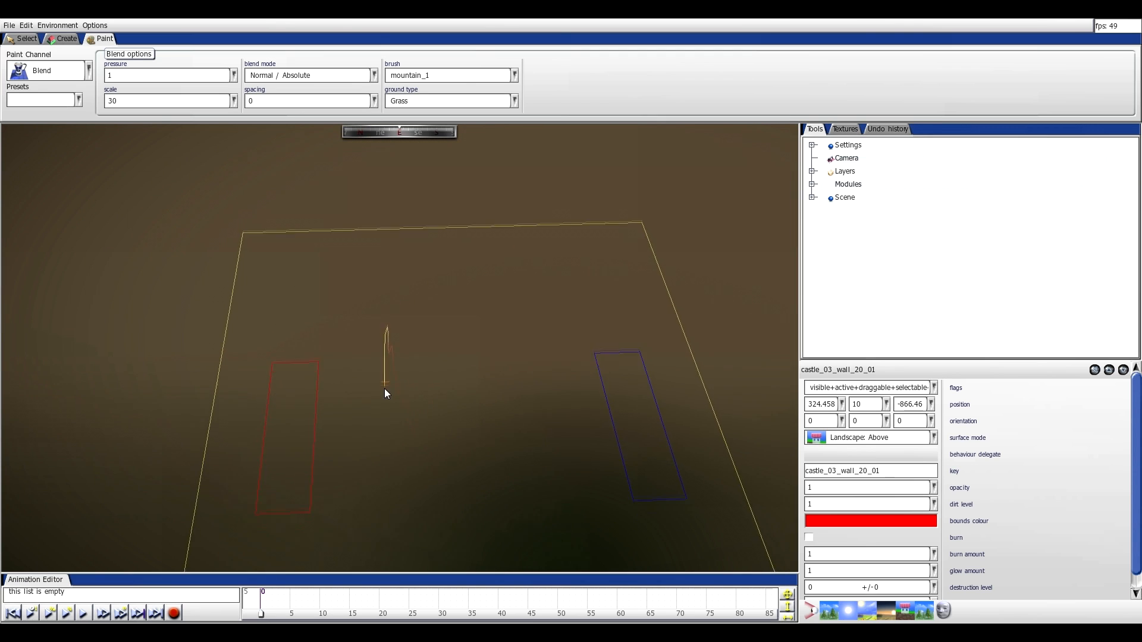
pyautogui.scroll(5, 382, 392)
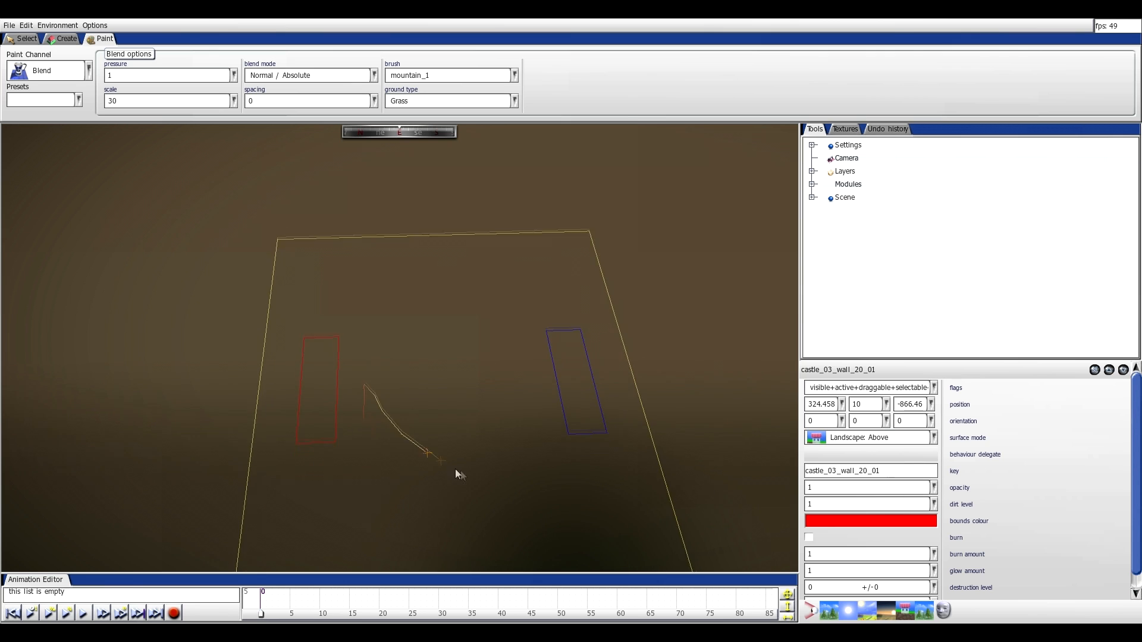
pyautogui.scroll(4, 454, 373)
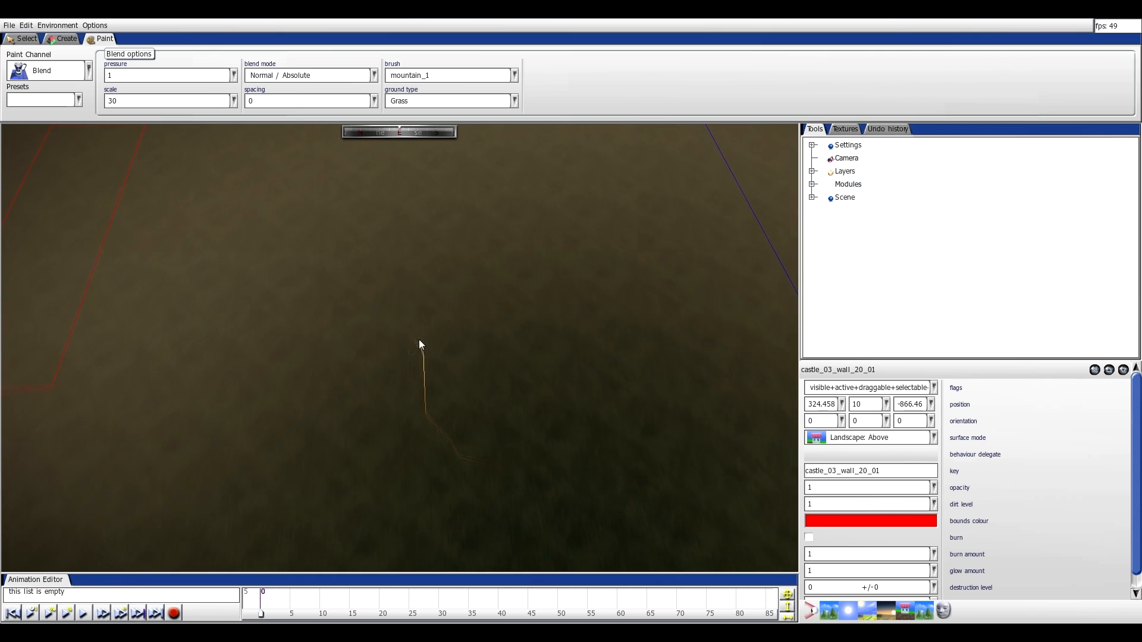
pyautogui.scroll(-5, 404, 334)
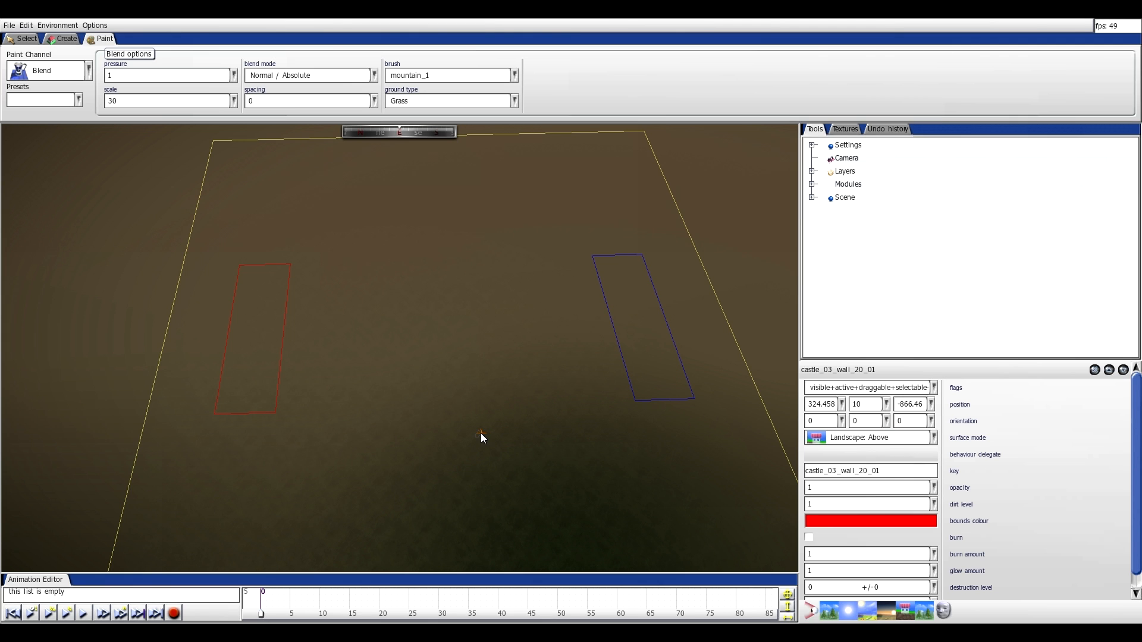
pyautogui.scroll(5, 481, 433)
pyautogui.scroll(-6, 480, 433)
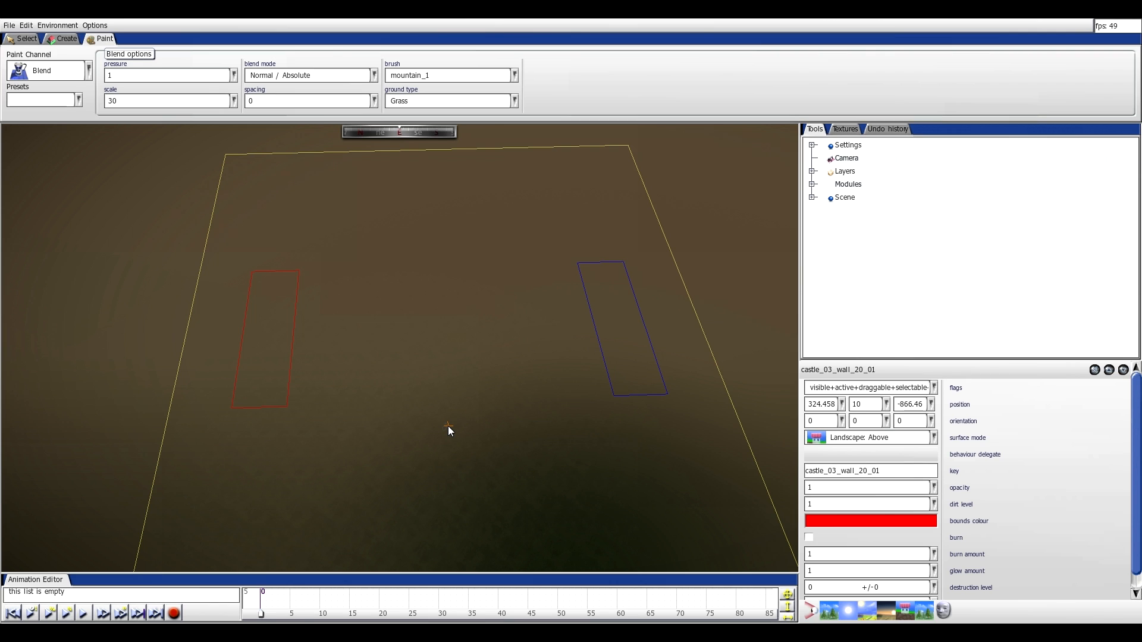
pyautogui.moveTo(476, 409); pyautogui.dragTo(467, 454, button='middle')
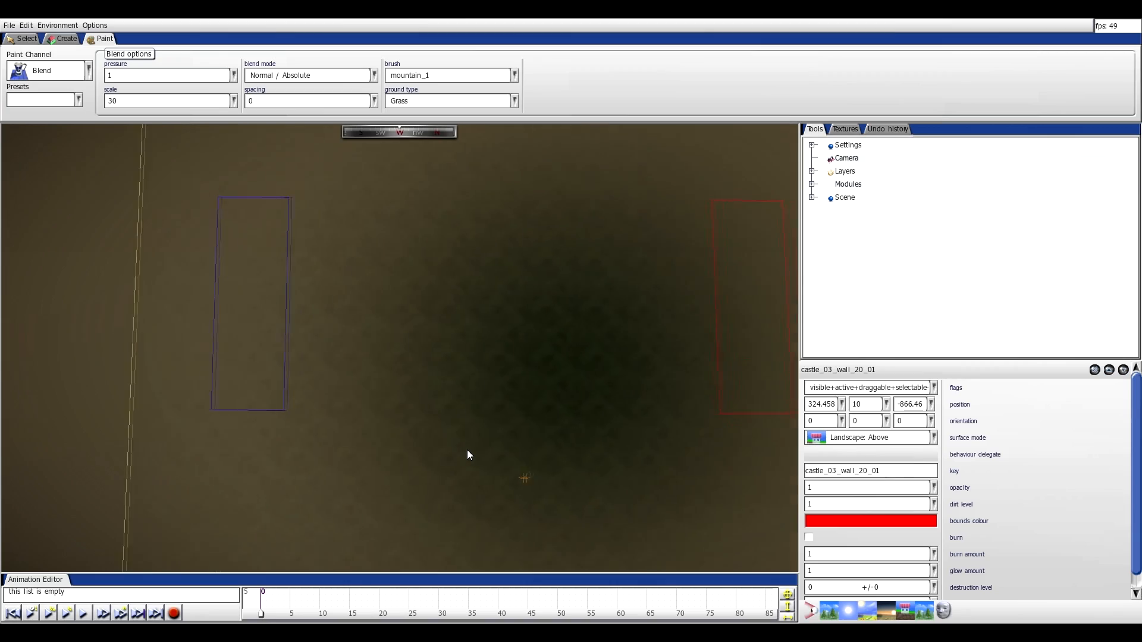